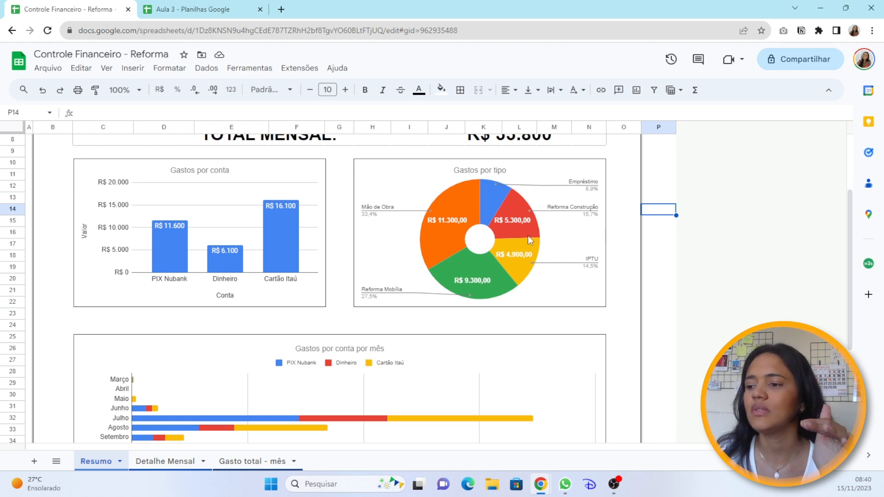
Review the expense charts on the Resumo sheet of the Controle Financeiro - Reforma spreadsheet.
scroll(525, 240, down, 3)
scroll(405, 351, down, 3)
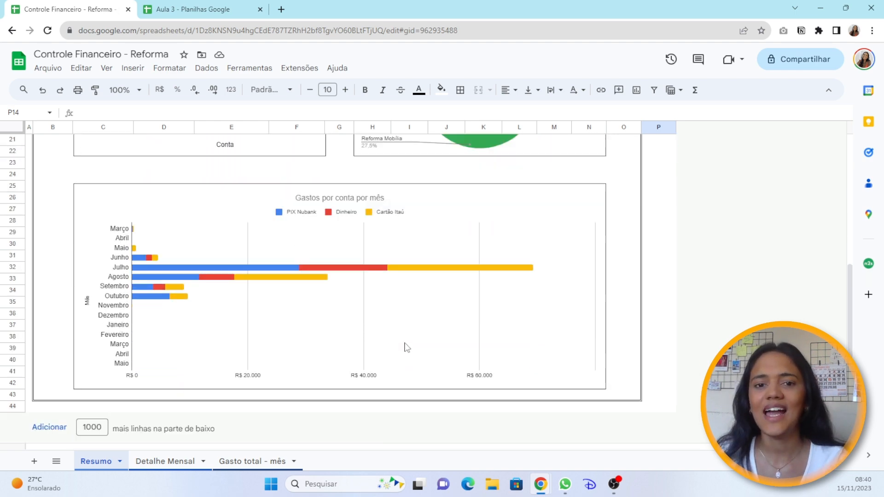
scroll(406, 348, up, 10)
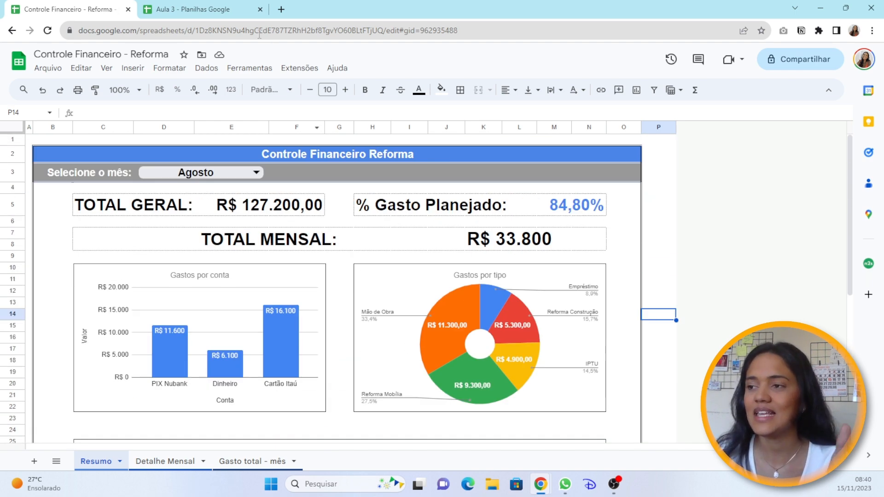
In the Aula 3 spreadsheet, examine the expense tables by type and account and the Expectativa de Gastos table on the Compilado gastos mensais sheet.
click(219, 7)
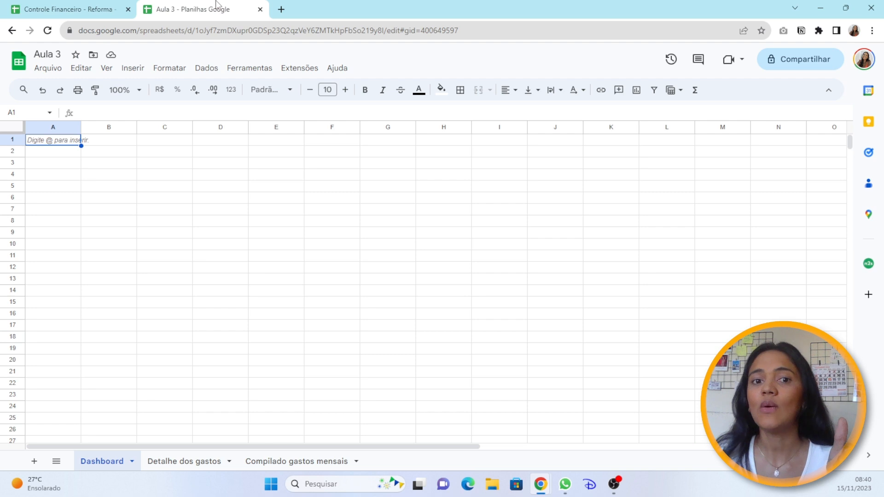
click(317, 462)
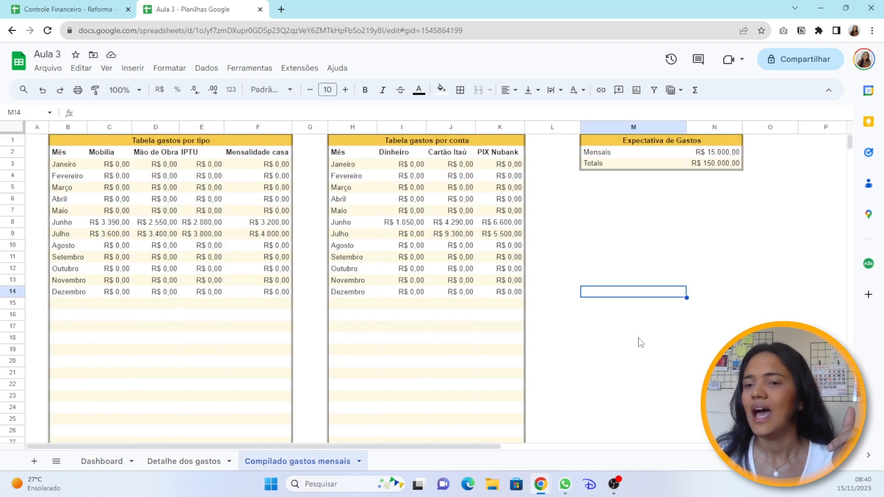
click(638, 342)
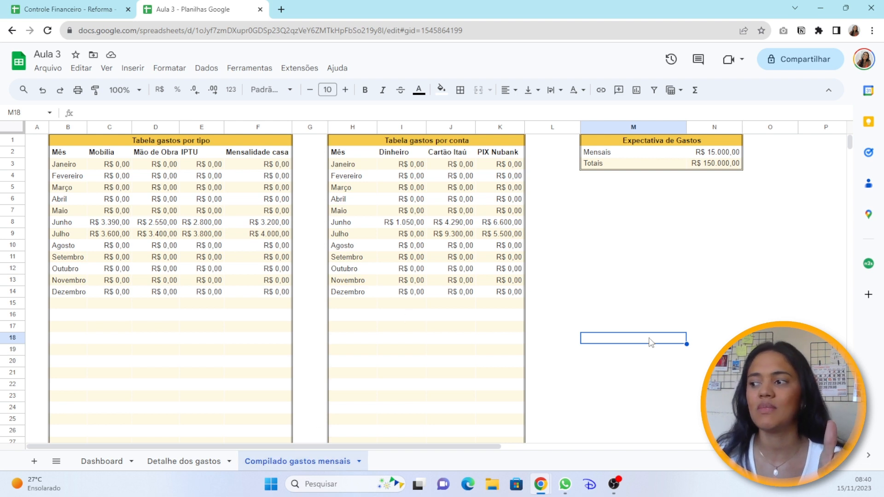
click(109, 144)
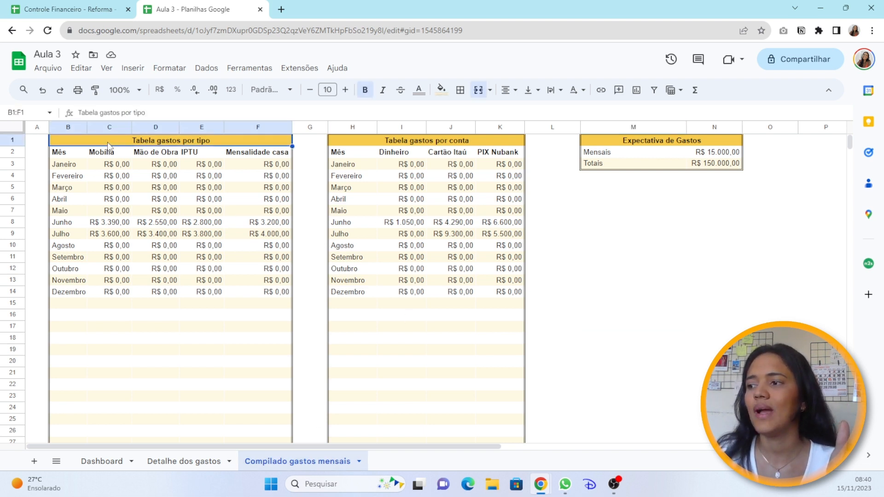
click(466, 146)
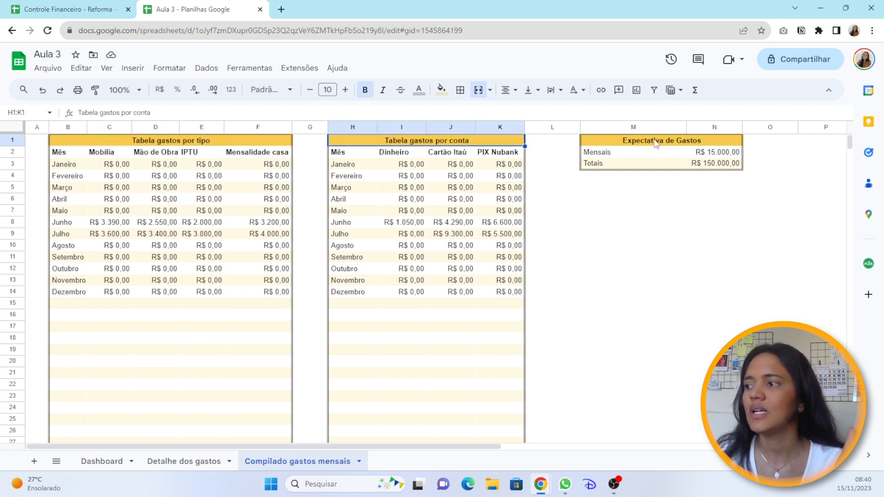
drag(651, 144, 663, 177)
click(667, 232)
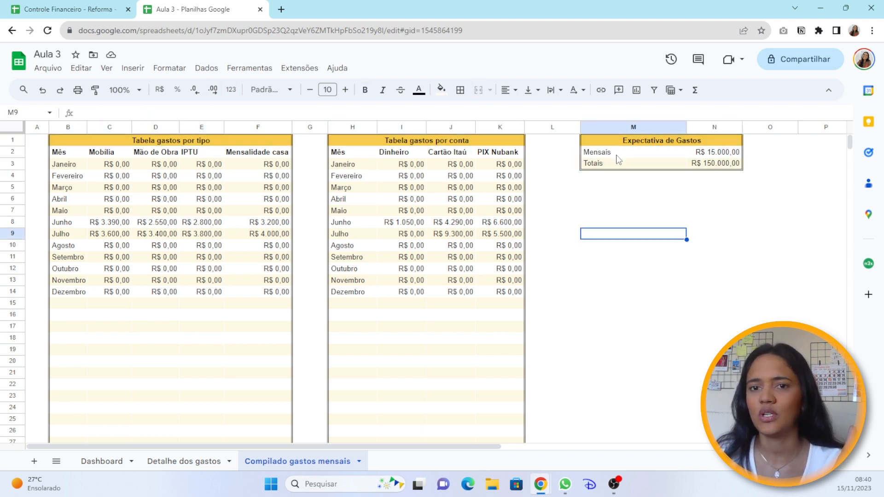
click(617, 159)
click(613, 177)
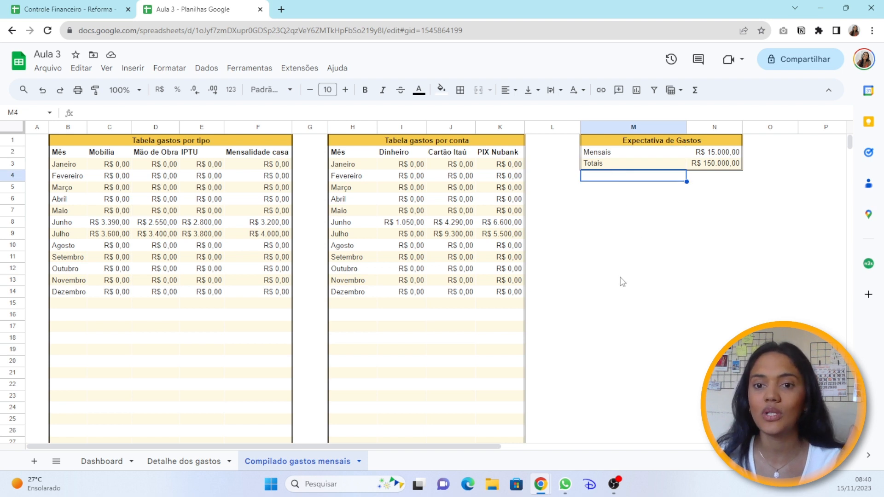
click(618, 292)
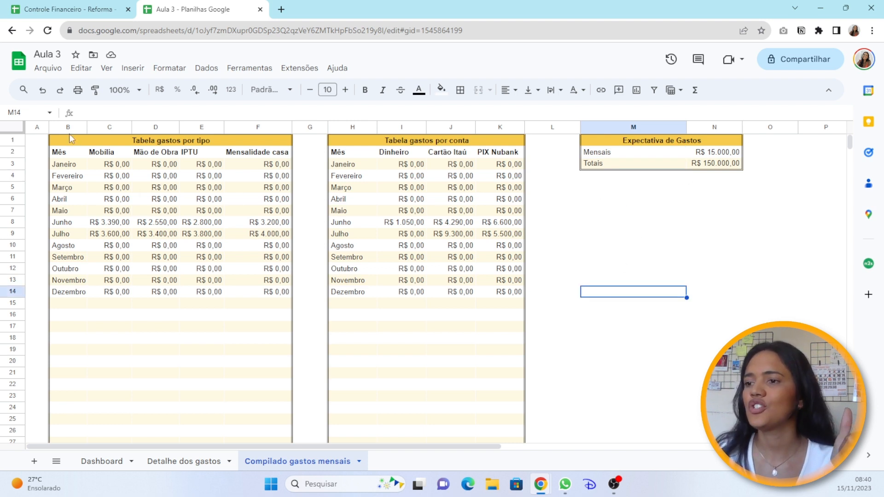
drag(66, 122, 260, 122)
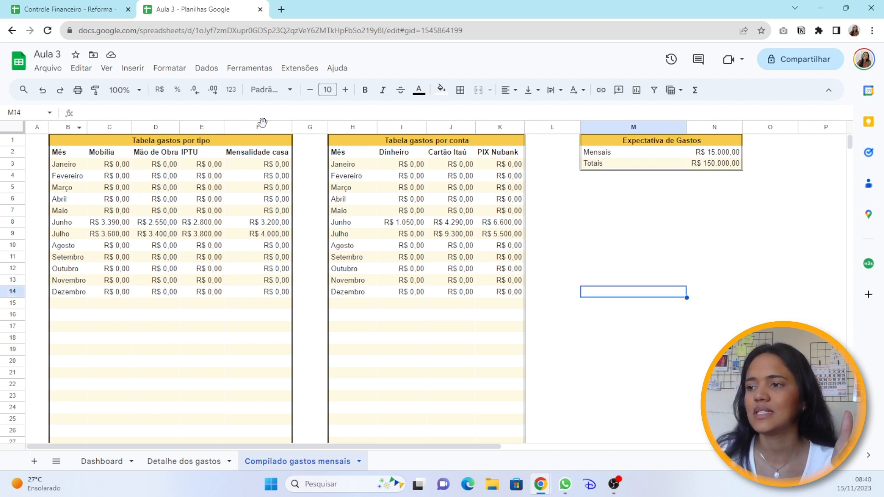
click(636, 274)
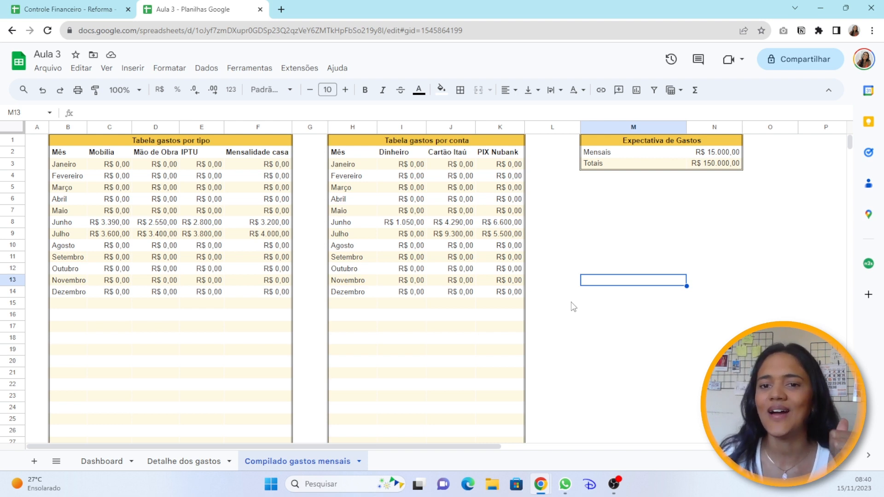
Widen the Tipo column on the Detalhe dos gastos sheet until its entries fit in full.
click(197, 464)
click(581, 325)
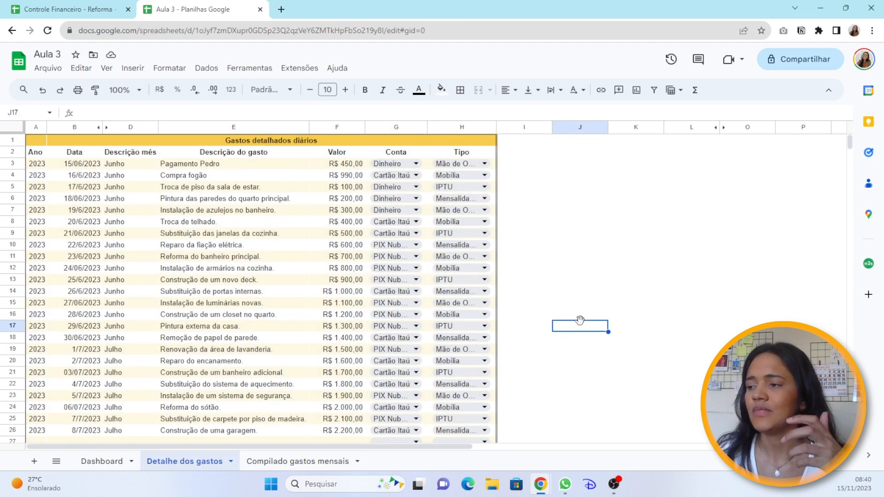
drag(496, 127, 525, 135)
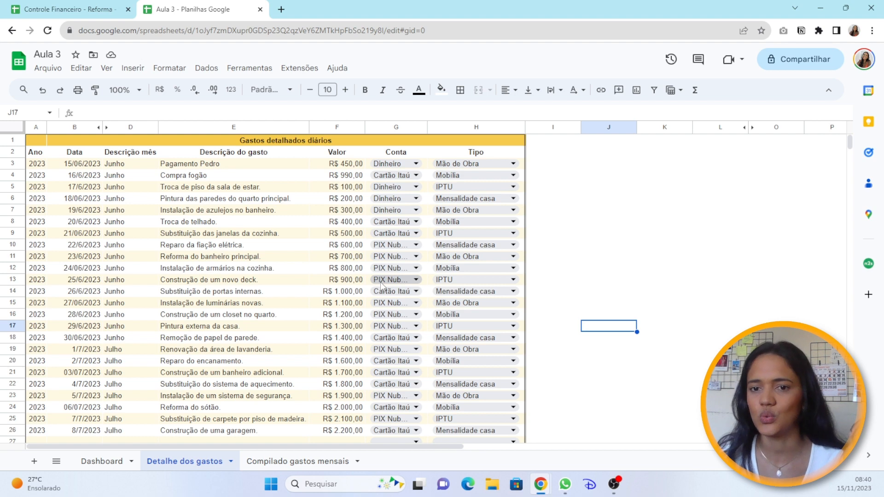
Return to the empty Dashboard sheet and enlarge the browser page zoom to one level below 175%.
click(102, 462)
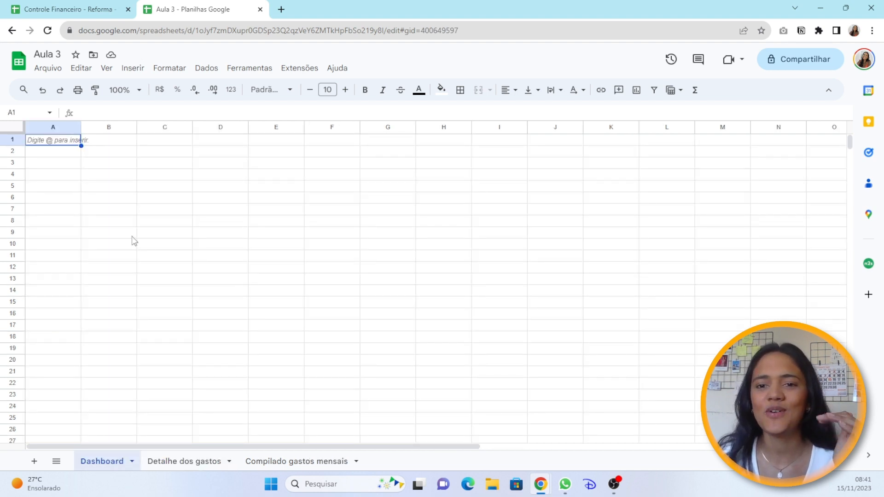
click(292, 462)
click(109, 462)
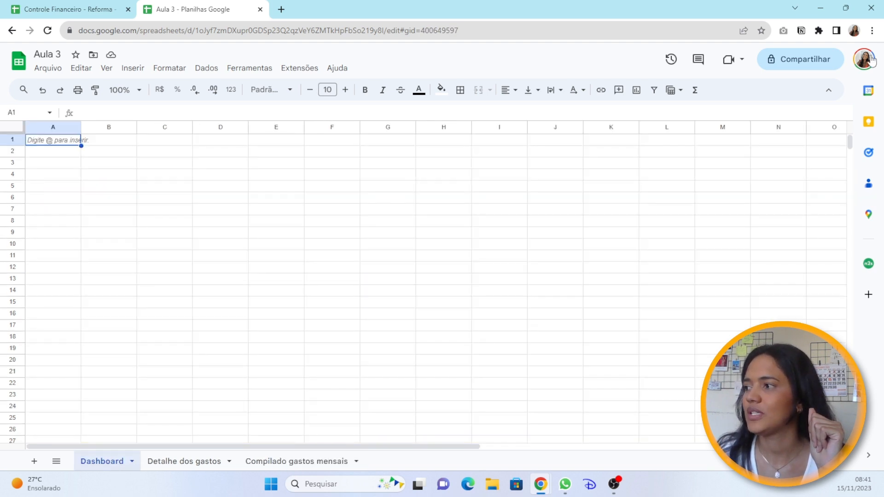
click(872, 30)
click(836, 164)
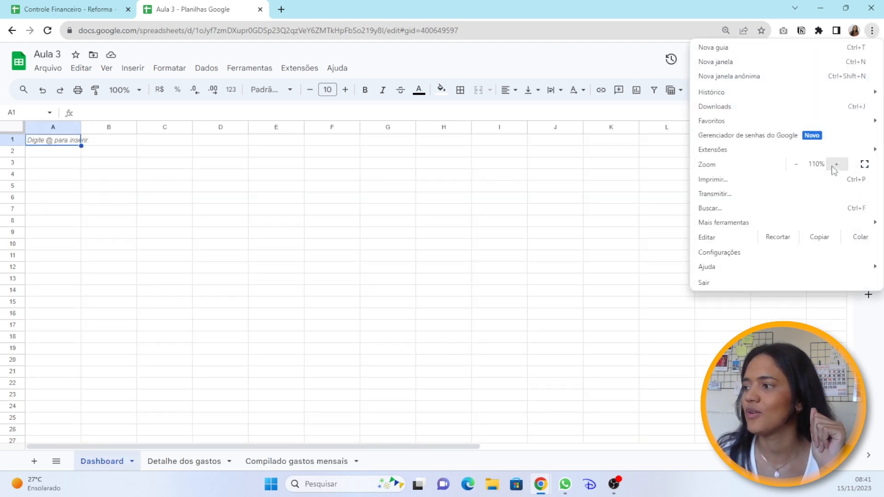
click(836, 164)
click(835, 164)
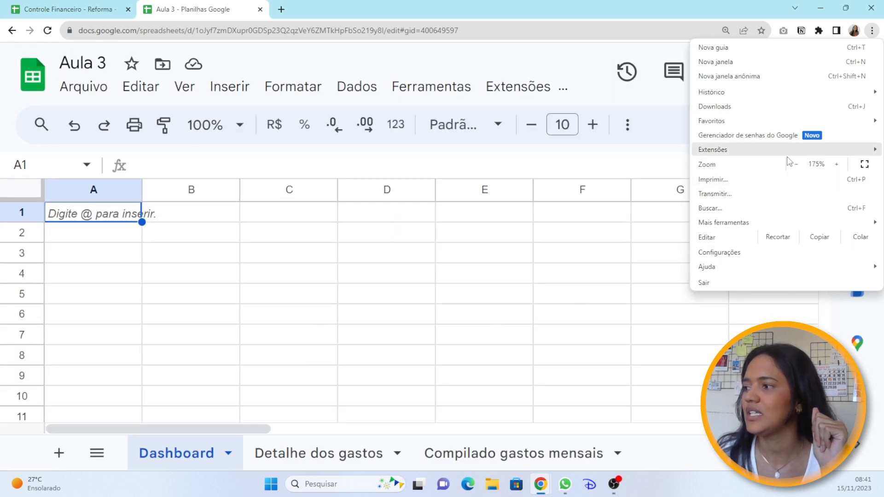
click(789, 166)
click(508, 299)
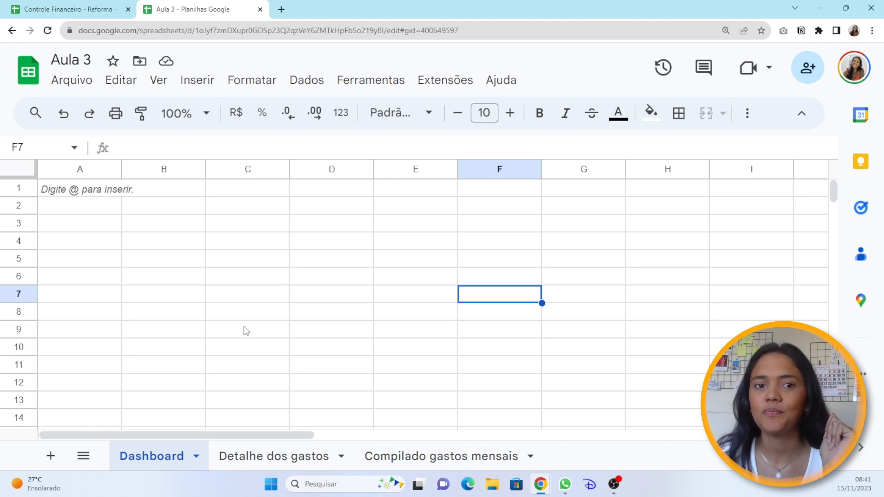
Examine the title banner and the month selector row on the Resumo sheet of the Controle Financeiro - Reforma spreadsheet.
click(89, 14)
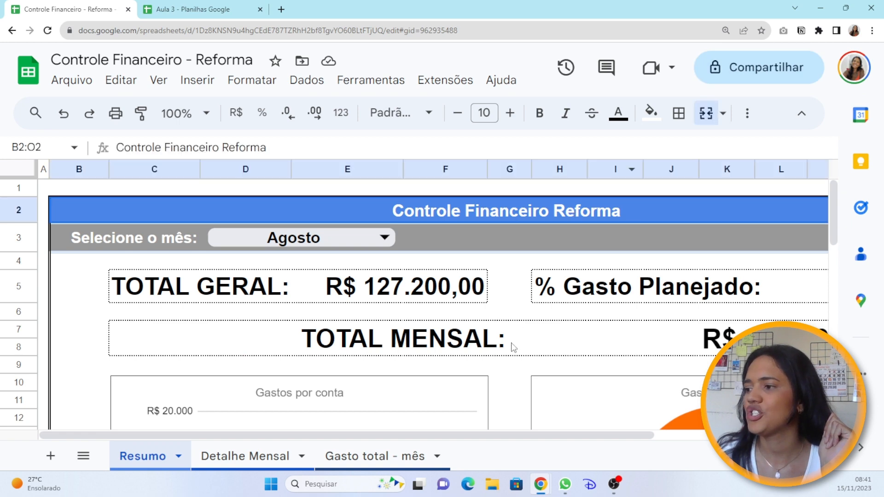
click(573, 213)
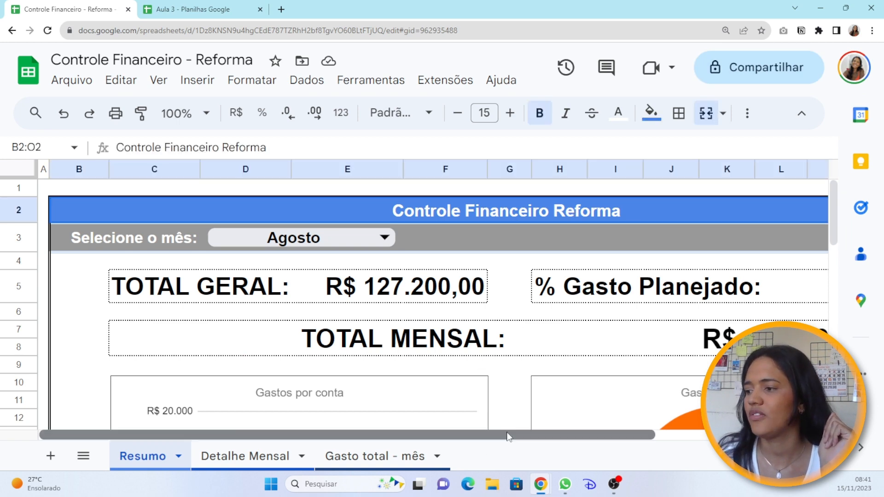
drag(509, 434, 508, 456)
drag(122, 238, 363, 239)
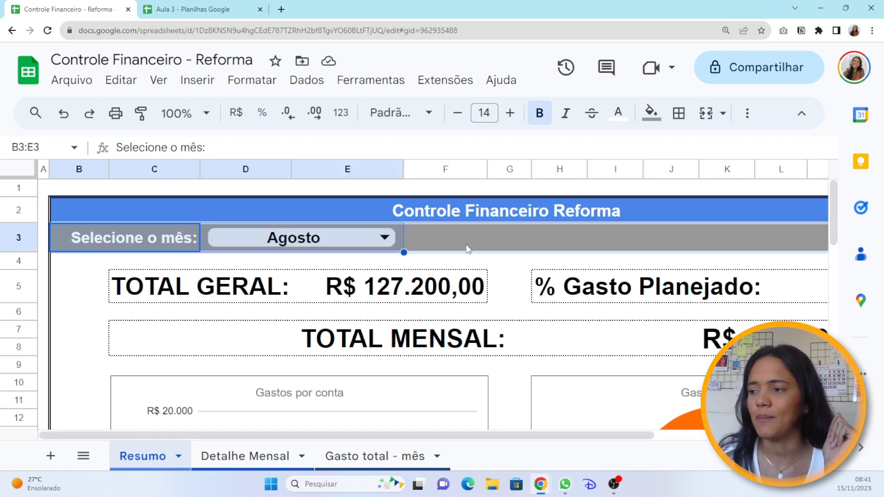
click(511, 264)
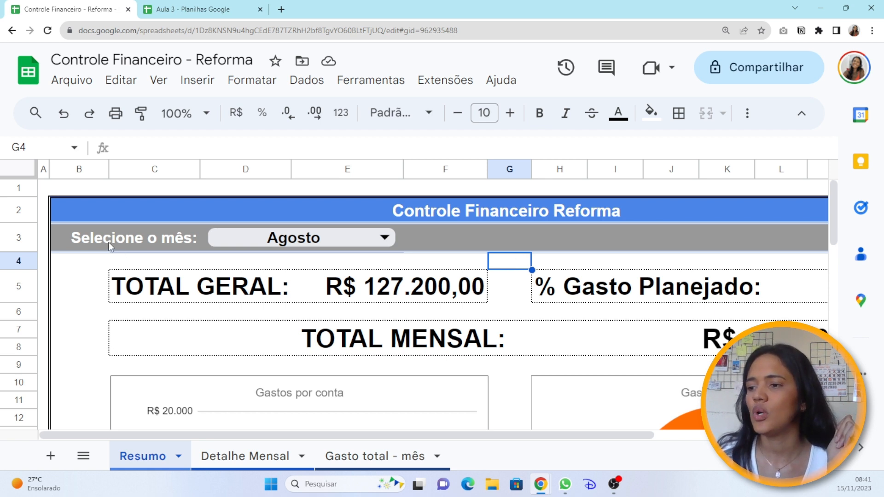
Look over the Detalhe dos gastos sheet in the Aula 3 spreadsheet and go back to its Dashboard sheet.
click(195, 9)
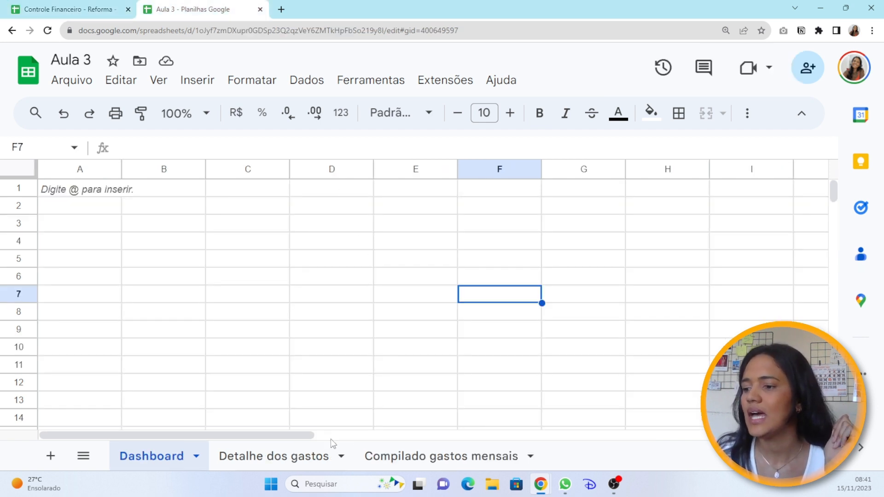
click(292, 458)
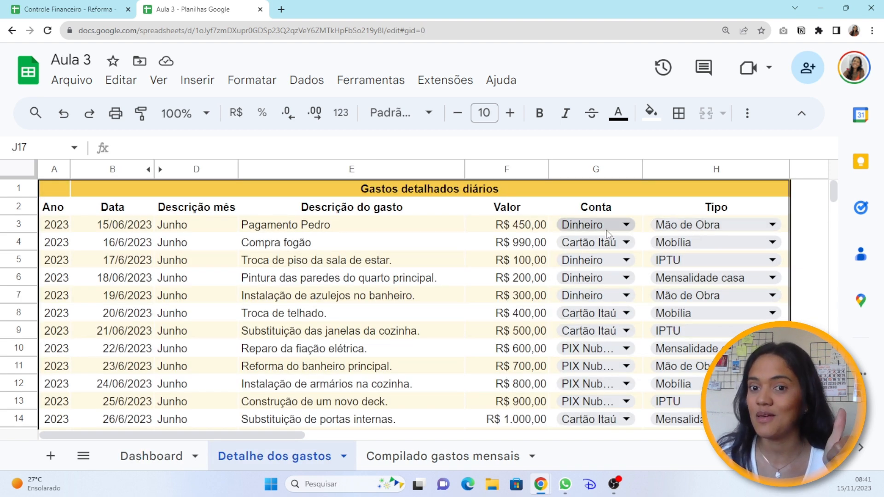
click(149, 457)
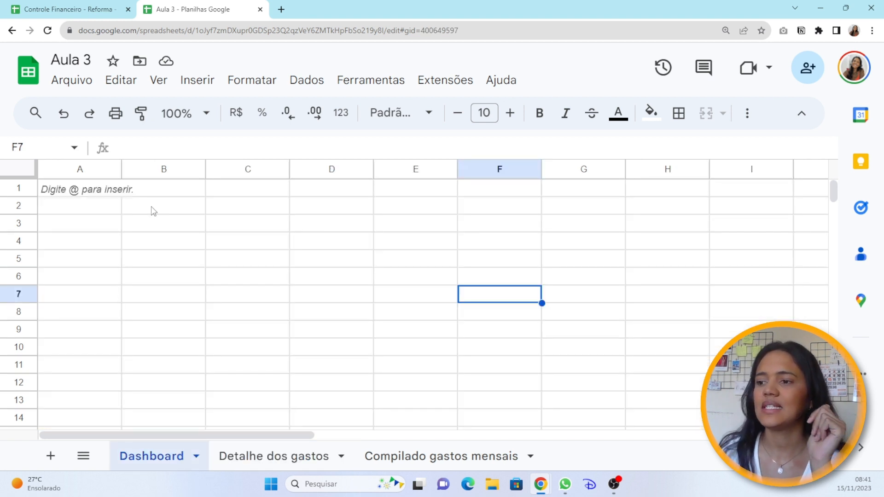
Enter the label "Selecione o mês:" in cell B3 and widen column B to fit the text.
click(153, 224)
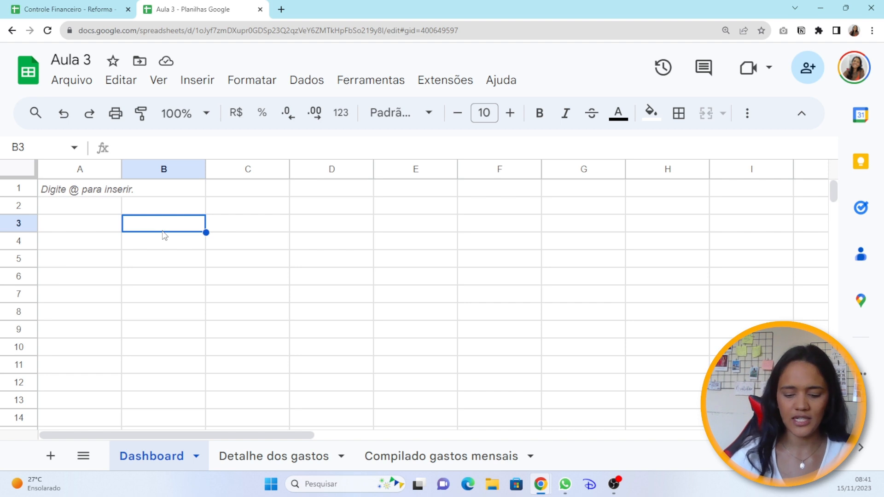
text(Selecione o m)
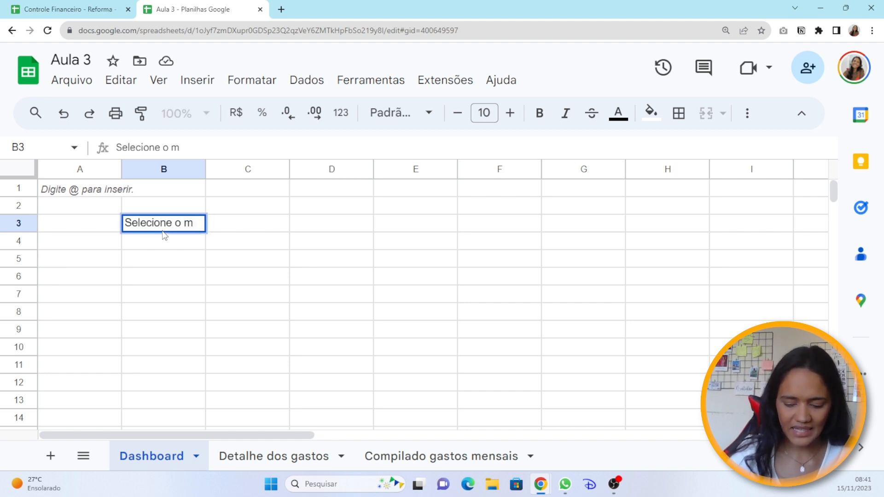
text(ês)
key(Return)
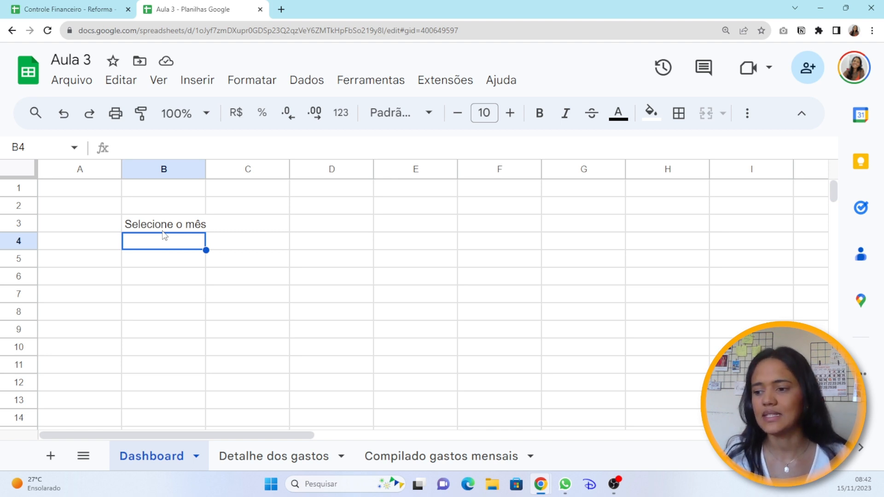
click(164, 230)
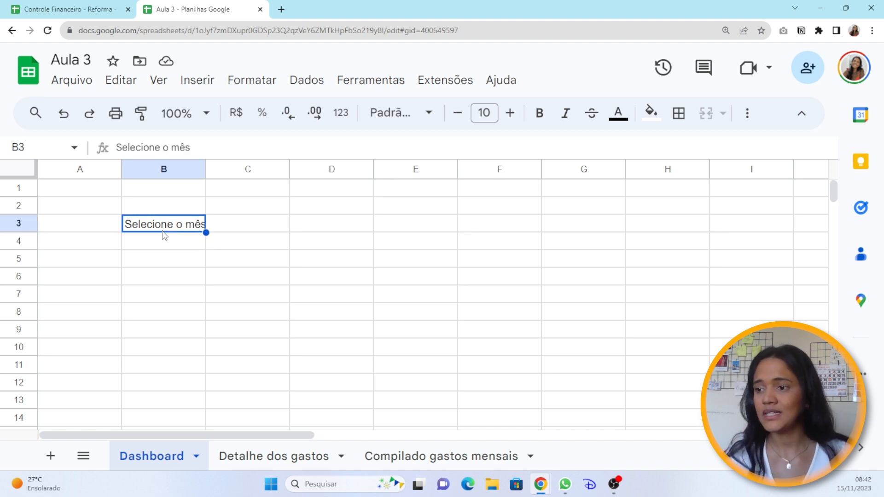
click(203, 148)
text(:)
key(Return)
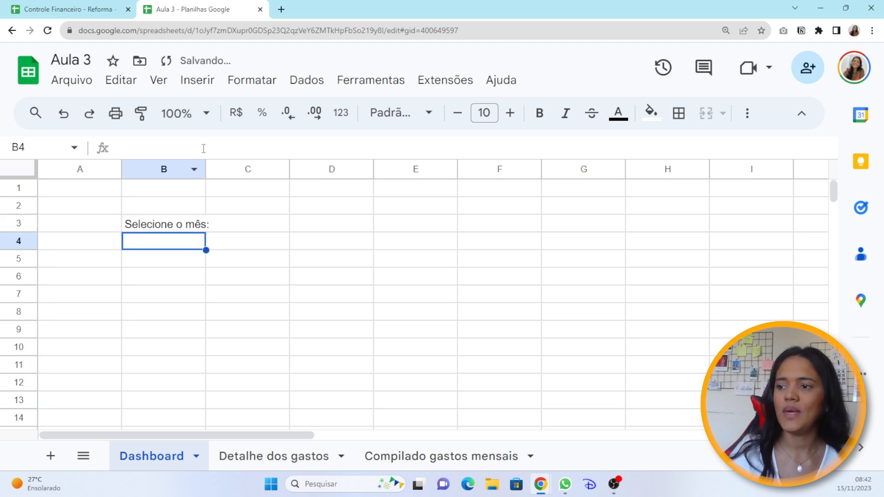
drag(206, 169, 213, 169)
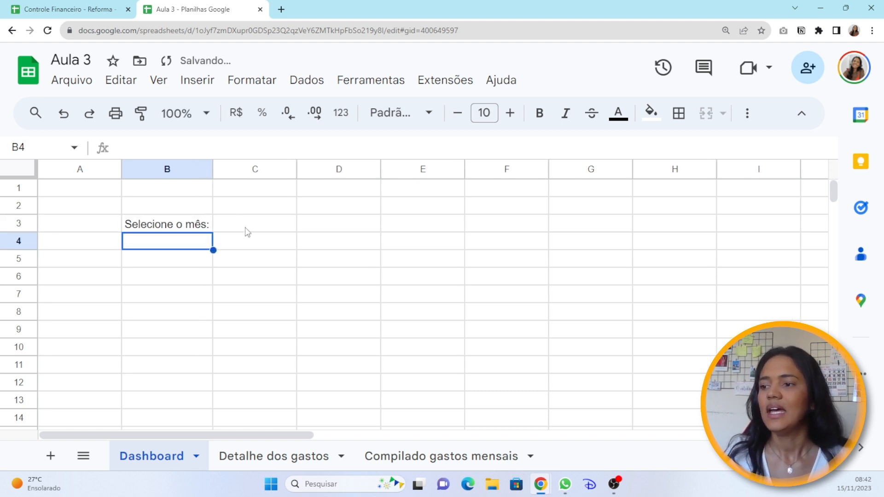
Insert a drop-down list in cell C3, beside the "Selecione o mês:" label.
click(174, 230)
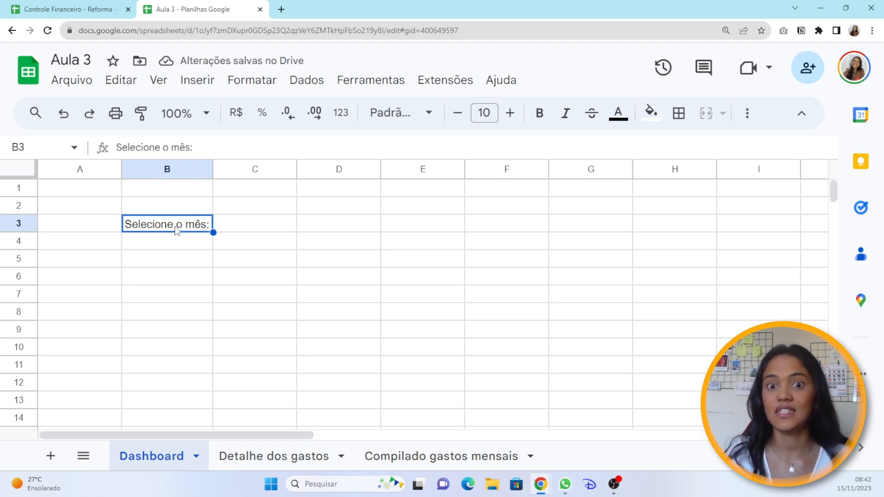
click(236, 227)
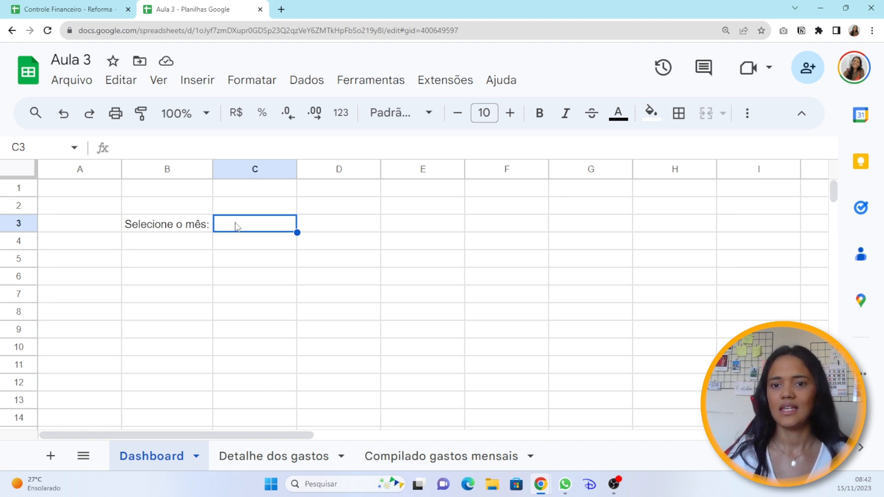
click(203, 83)
scroll(247, 163, down, 3)
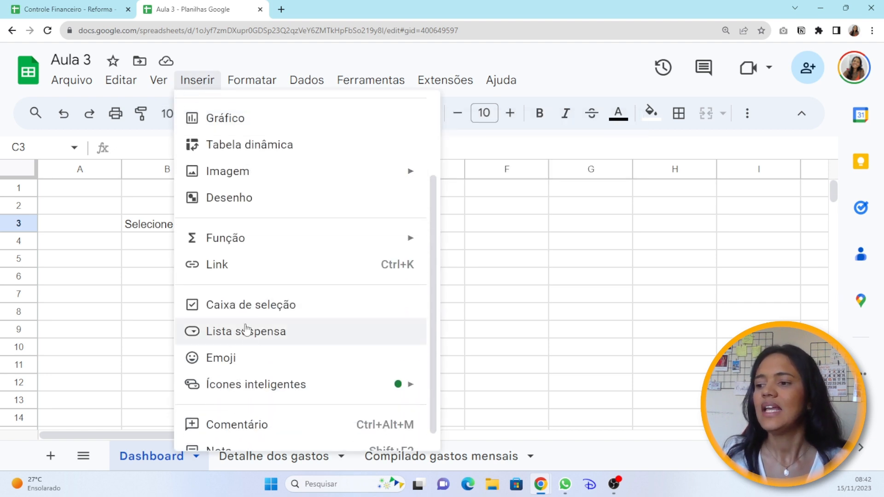
click(247, 343)
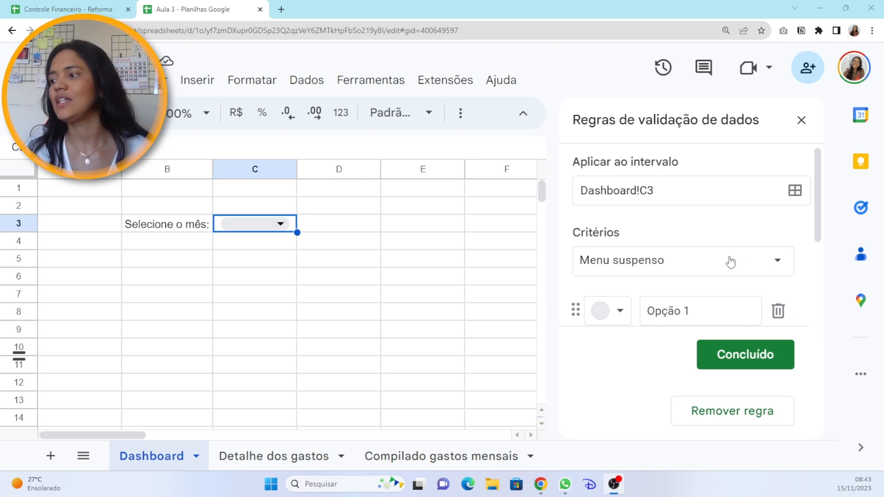
Set the criterion of the C3 validation rule to "Menu suspenso (de um intervalo)".
scroll(730, 260, down, 3)
drag(690, 166, 645, 166)
drag(723, 205, 644, 206)
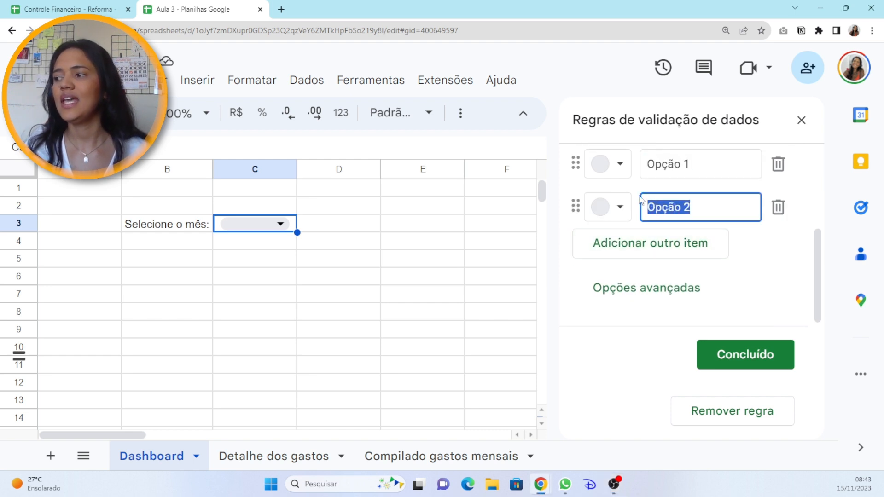
scroll(718, 230, up, 3)
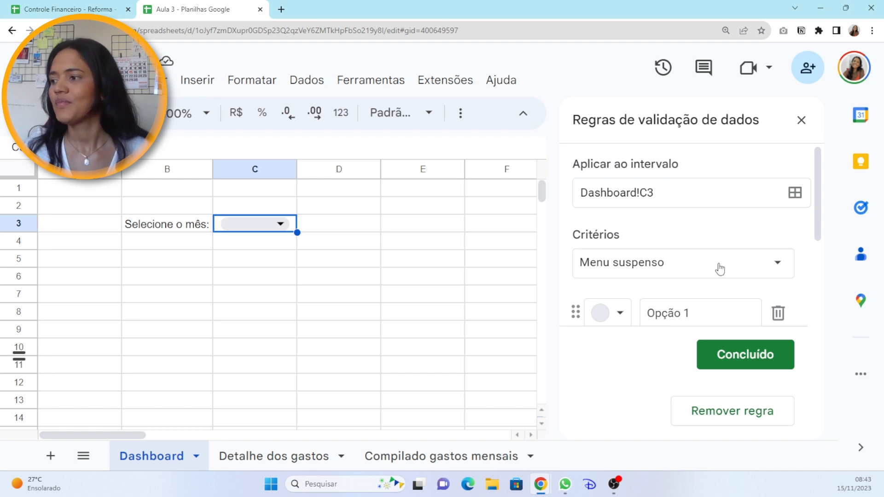
scroll(720, 269, down, 2)
click(778, 212)
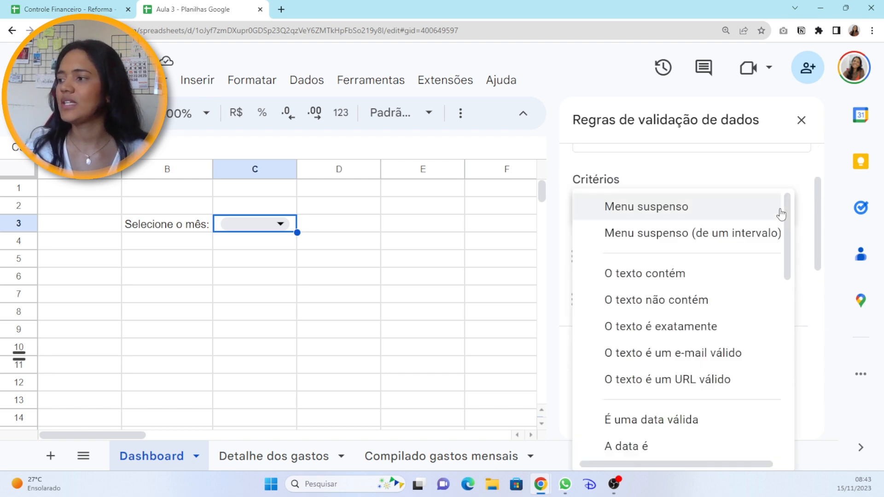
click(707, 240)
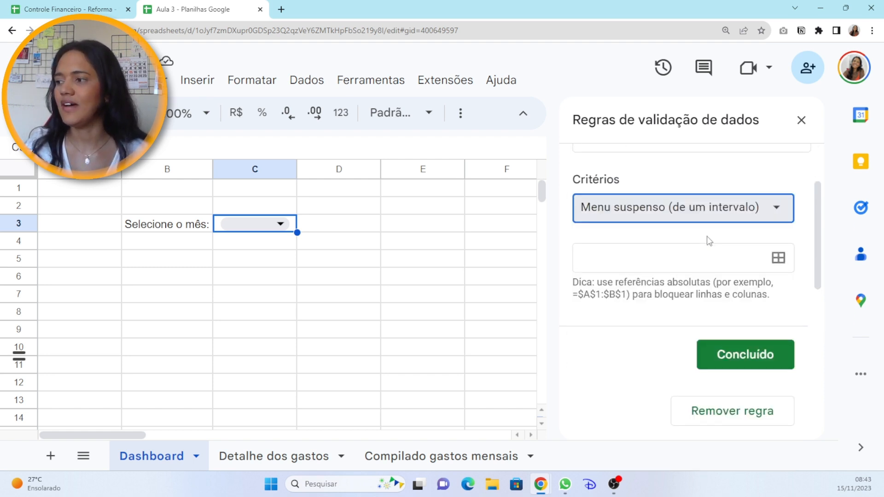
Start choosing the rule's source range on the Detalhe dos gastos sheet and unhide columns M and N there.
click(735, 255)
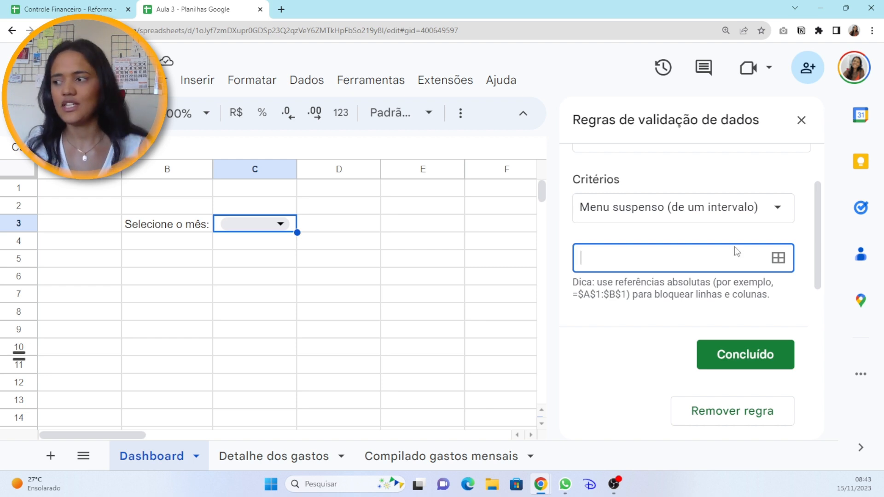
click(778, 259)
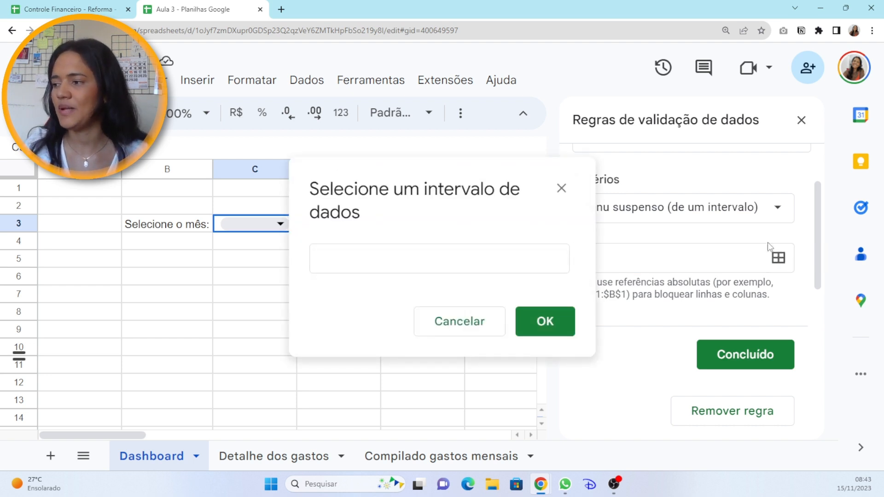
click(310, 457)
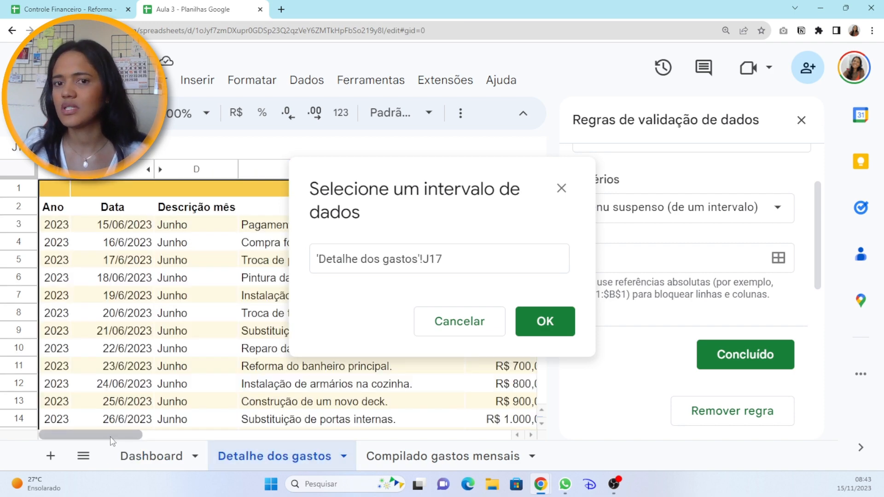
drag(110, 436, 236, 436)
drag(471, 174, 183, 59)
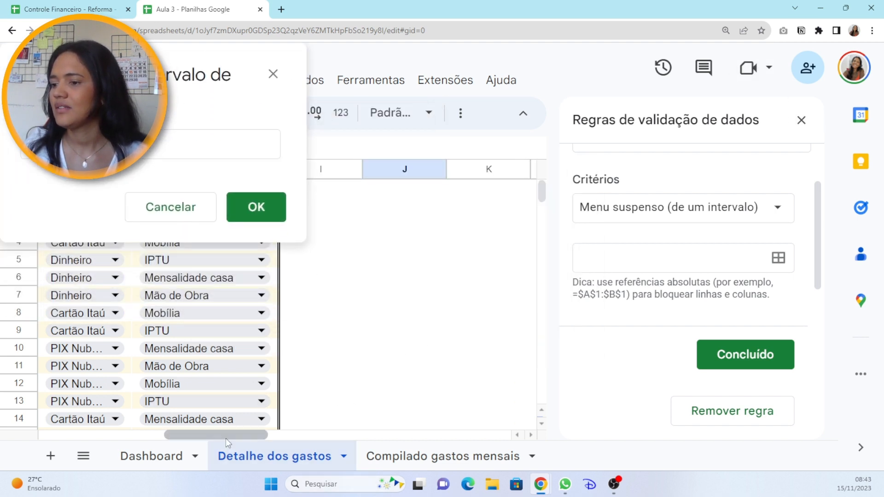
drag(225, 438, 271, 428)
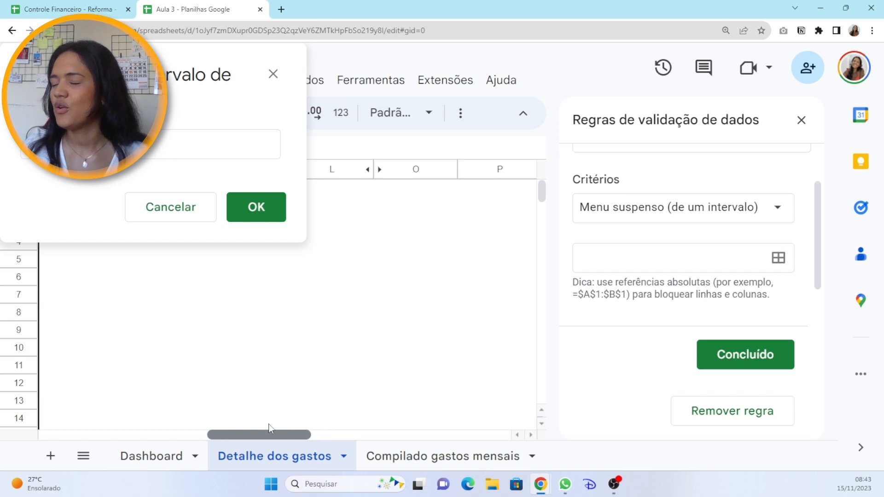
click(380, 169)
drag(256, 435, 278, 441)
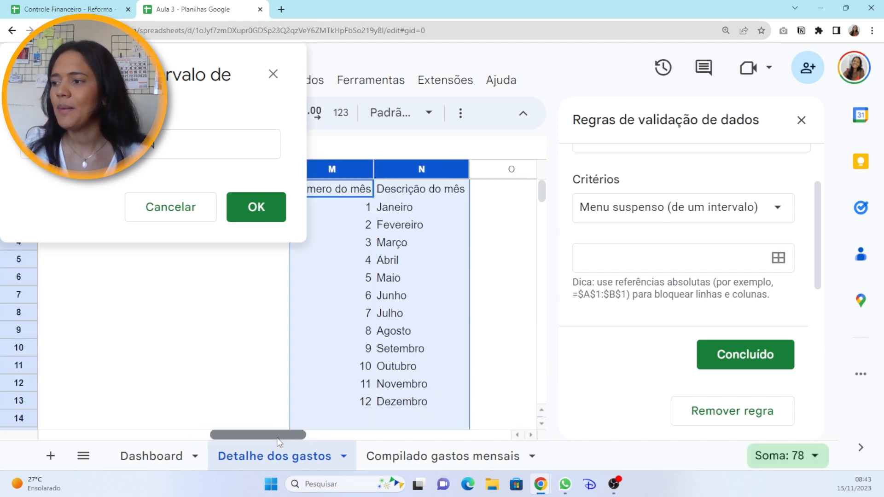
Use the month names in 'Detalhe dos gastos'!N2:N13 as the drop-down's source range and save the validation rule.
click(407, 193)
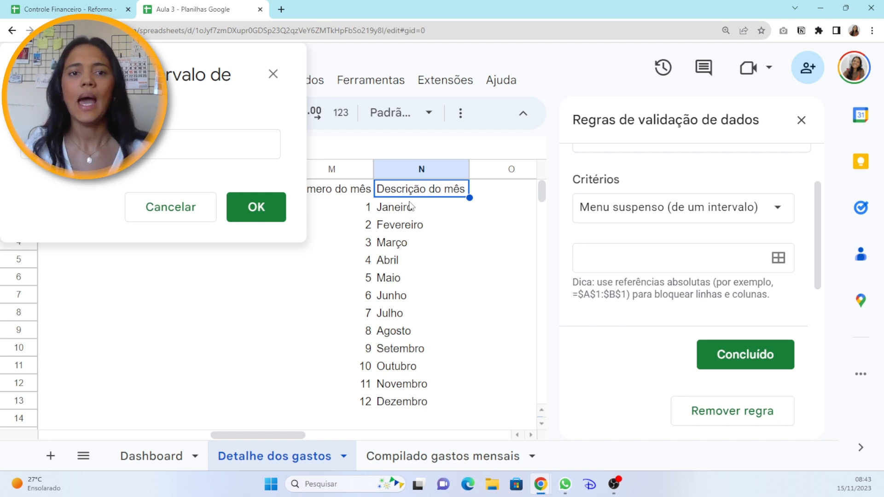
drag(411, 208, 391, 405)
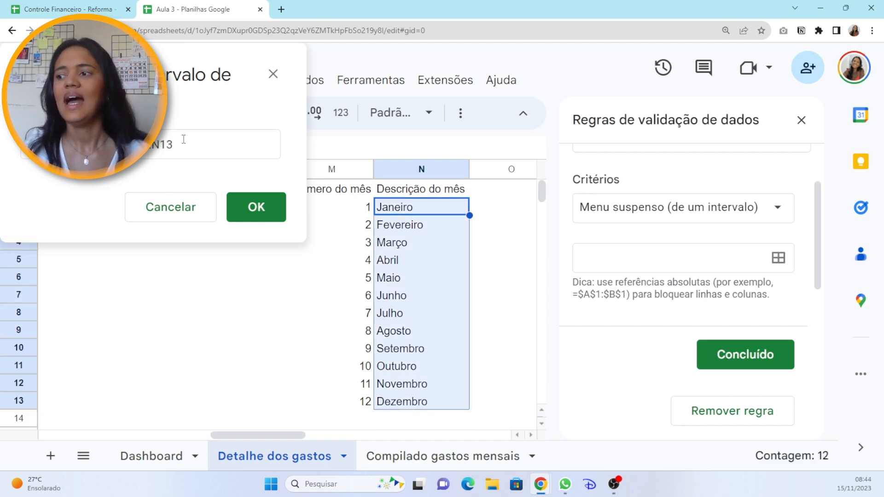
click(271, 208)
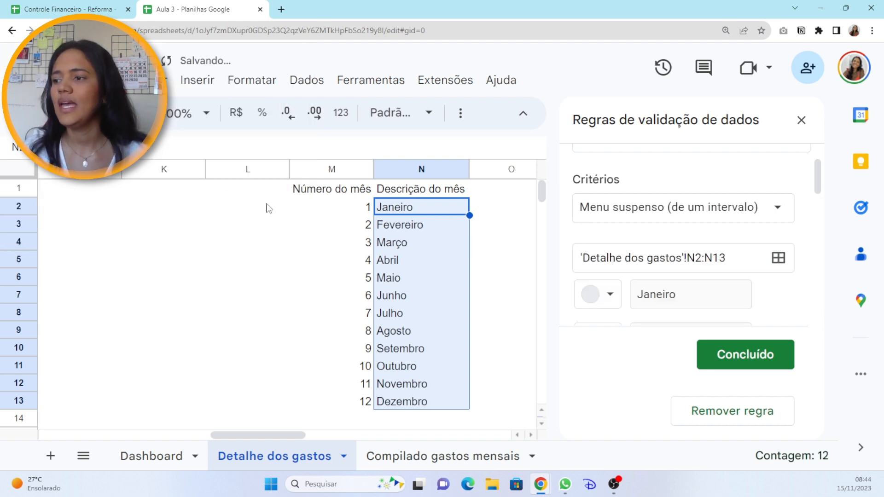
click(747, 357)
Hide columns M and N on the Detalhe dos gastos sheet.
drag(361, 169, 379, 170)
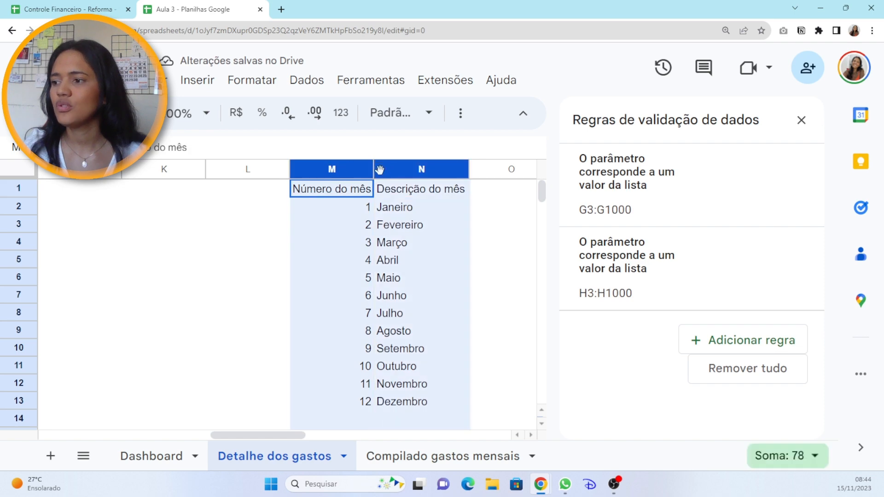
right_click(378, 170)
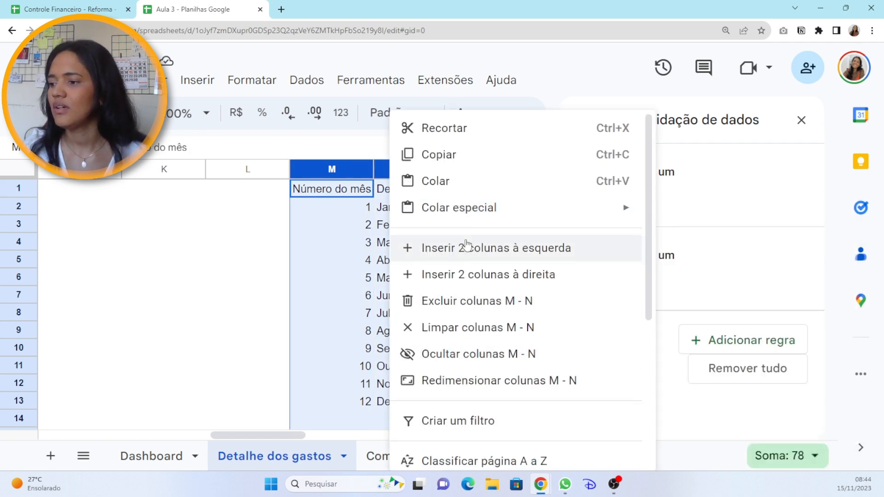
scroll(466, 245, down, 5)
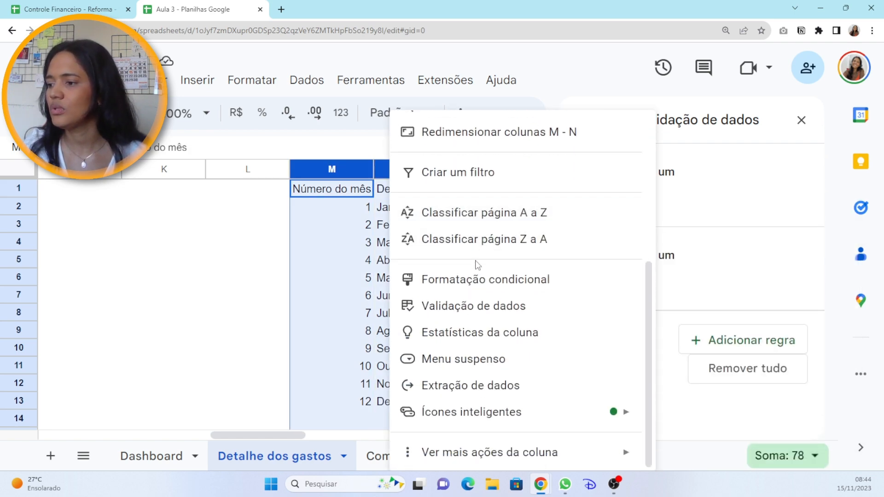
scroll(477, 266, up, 3)
click(470, 220)
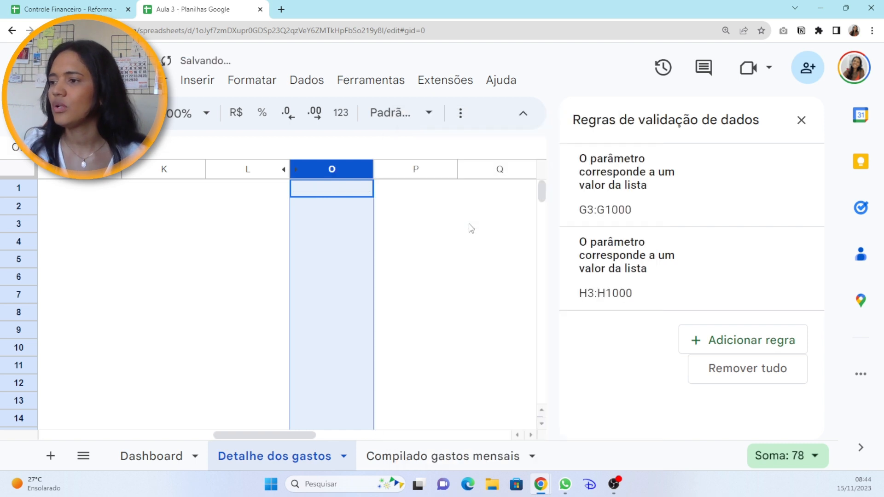
Close the validation rules on the Dashboard sheet, widen column C and check the month options in C3 without choosing one.
click(157, 461)
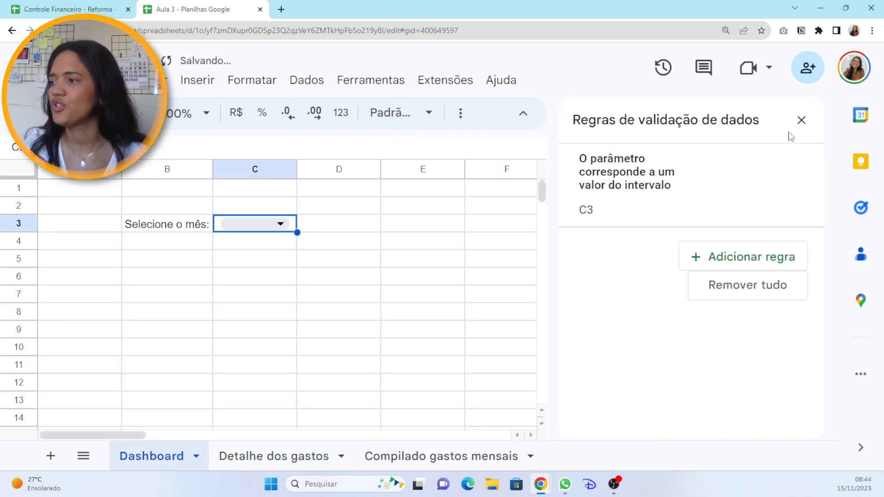
click(800, 120)
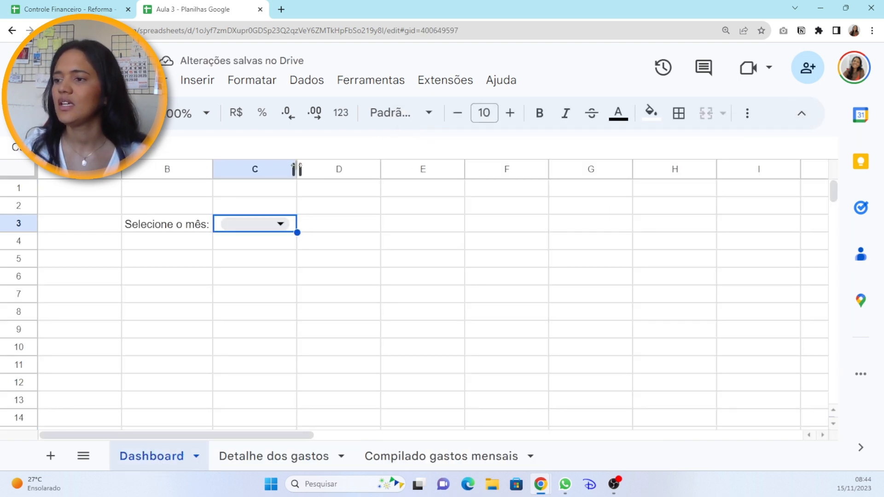
drag(296, 170, 345, 169)
click(324, 224)
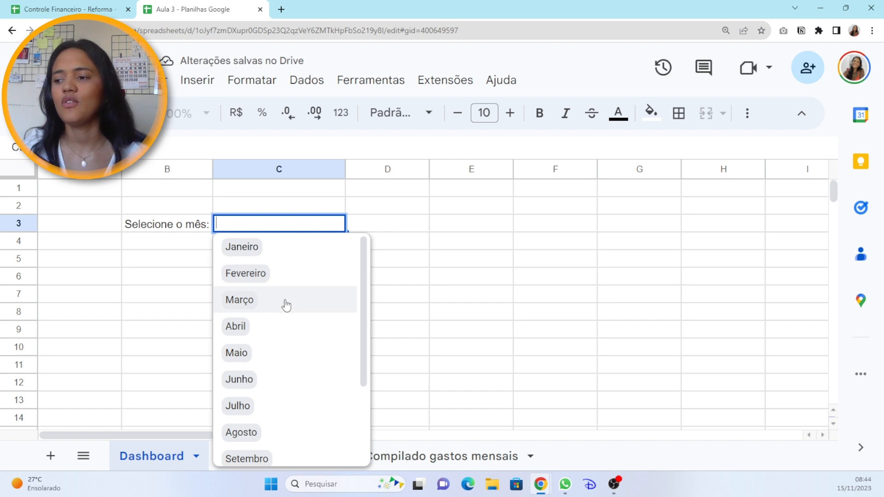
scroll(291, 357, down, 3)
click(186, 300)
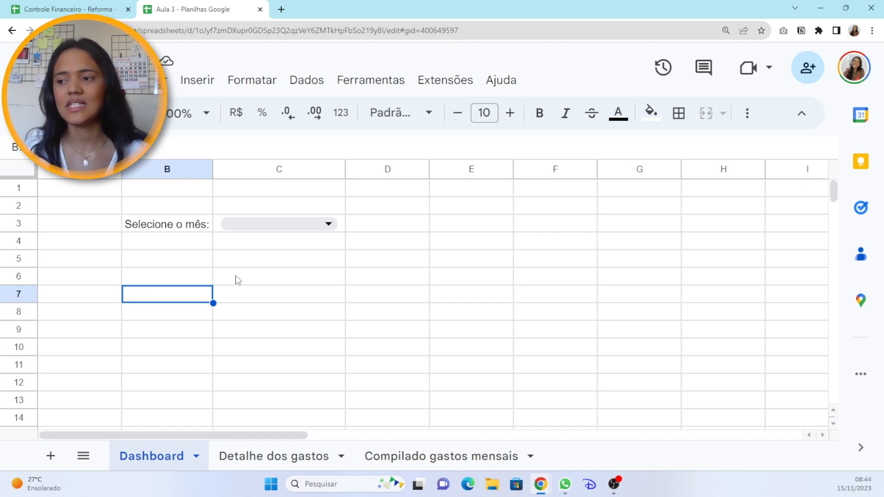
Examine the TOTAL GERAL block on the Resumo sheet of the Controle Financeiro - Reforma spreadsheet and return to Aula 3.
click(190, 264)
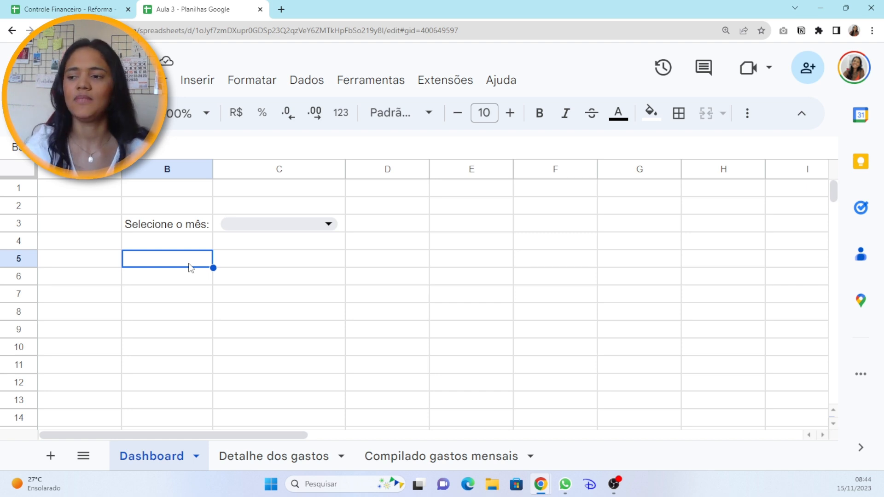
click(81, 6)
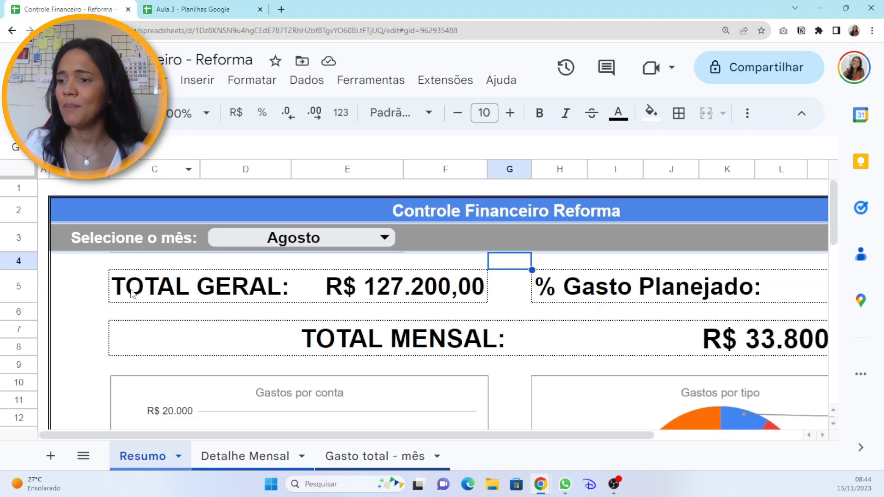
drag(132, 294, 460, 287)
click(510, 272)
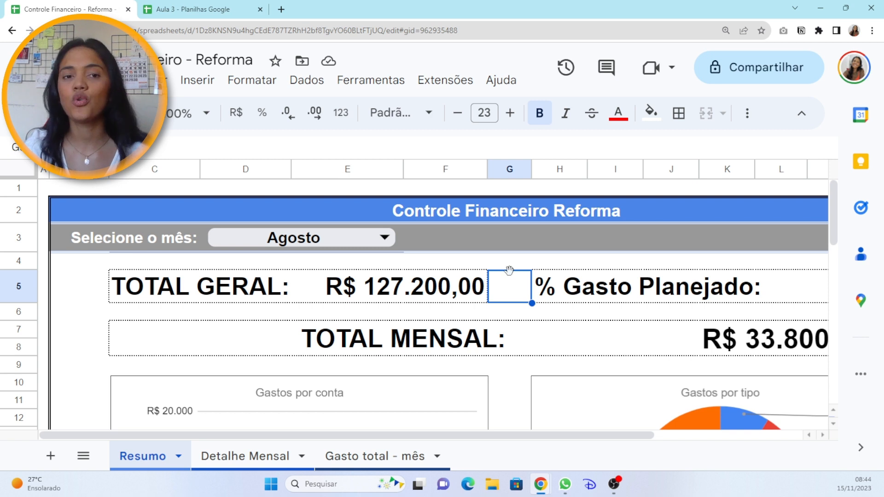
click(191, 11)
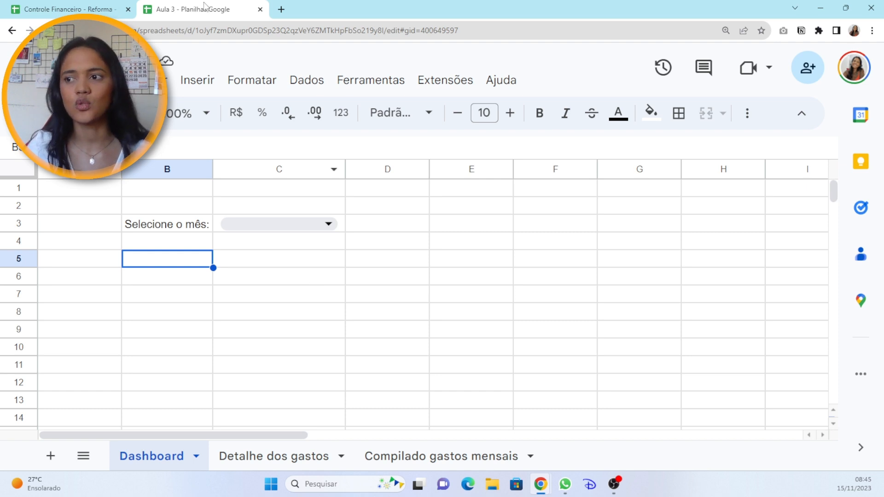
Try Outubro and Março in the example Resumo sheet's month selector to compare how the general and monthly totals respond.
click(16, 9)
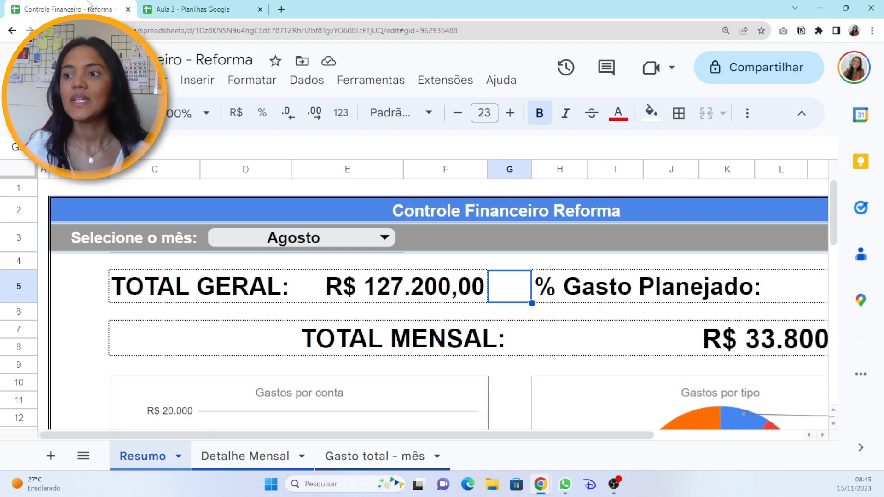
double_click(389, 238)
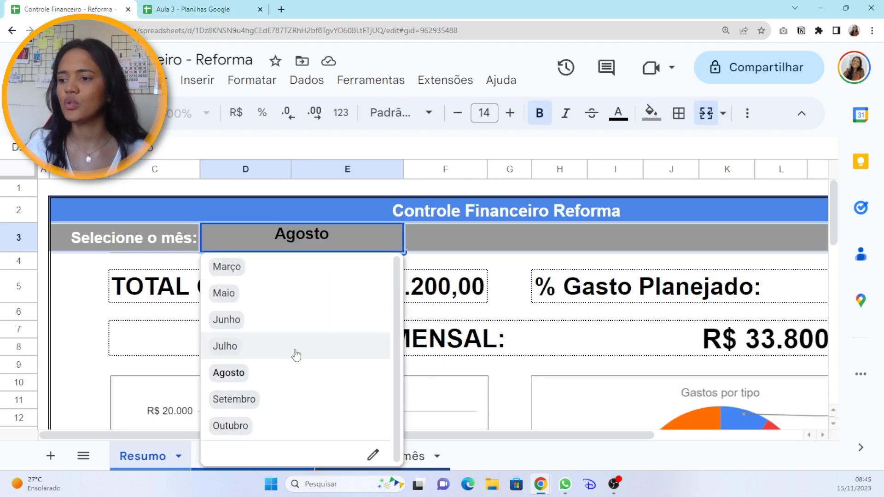
click(296, 425)
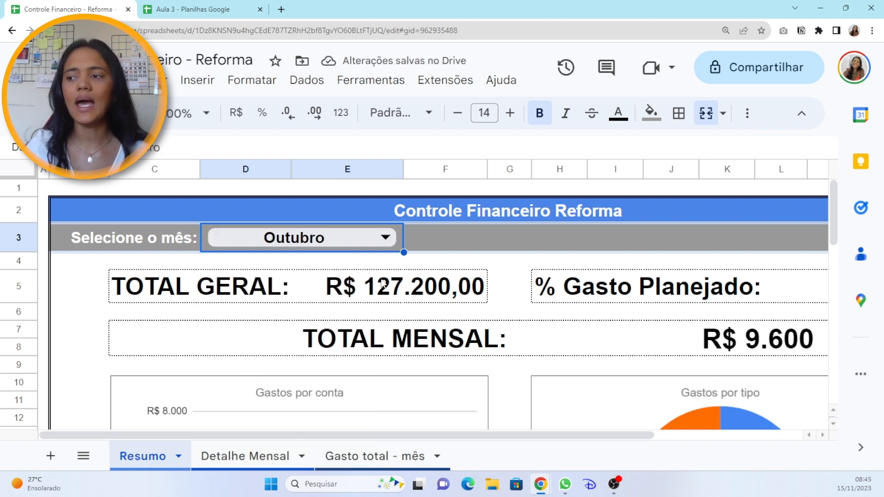
click(381, 243)
click(334, 270)
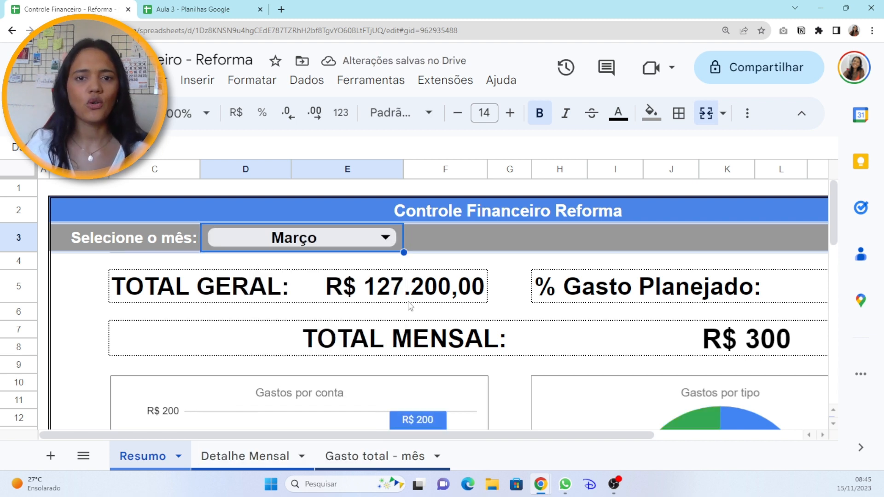
Switch to the Aula 3 spreadsheet and enter the label "Total Geral Gasto" in B5 of the Dashboard sheet.
click(207, 4)
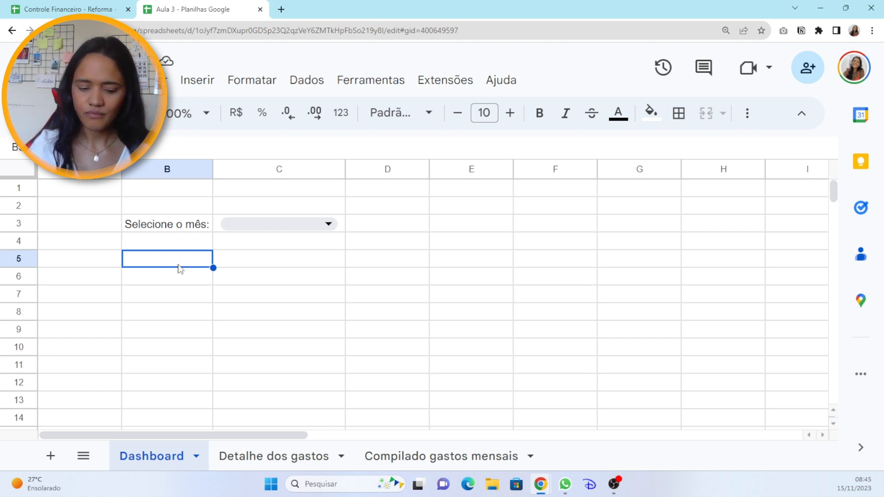
text(Total )
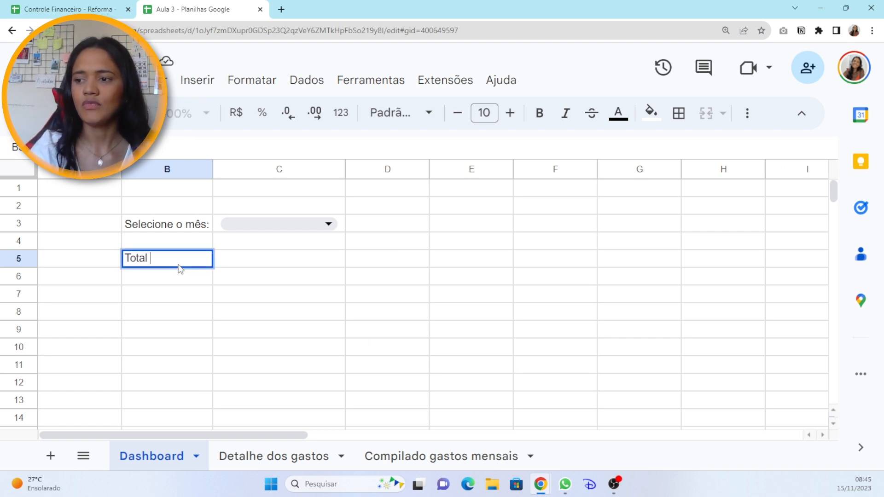
text(Geral Gasto)
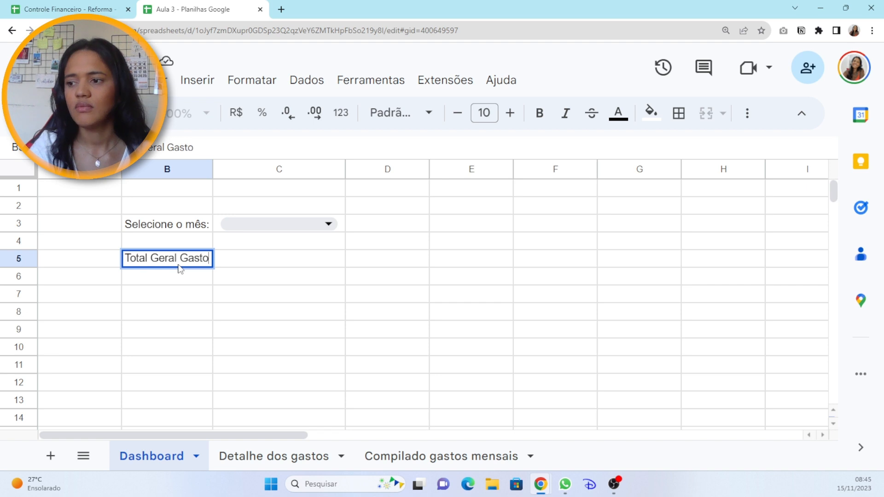
key(Return)
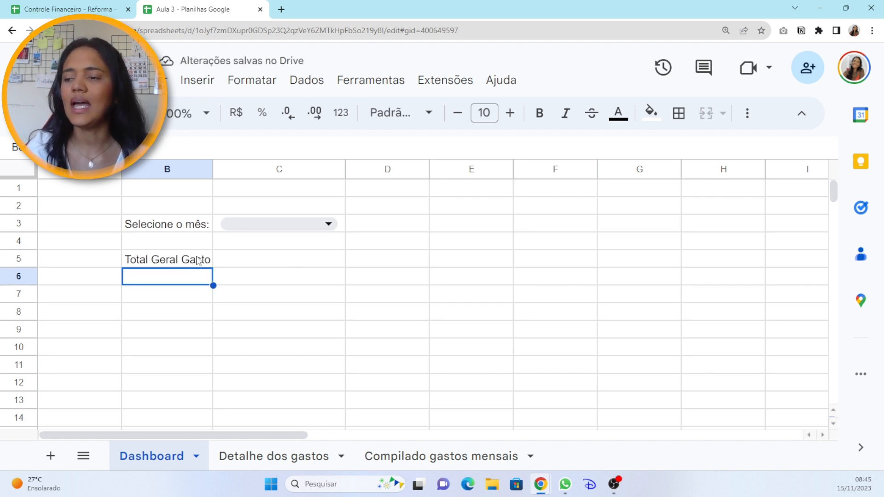
In C5, total all of column F from Detalhe dos gastos with SOMA and format the result as R$ currency.
click(260, 264)
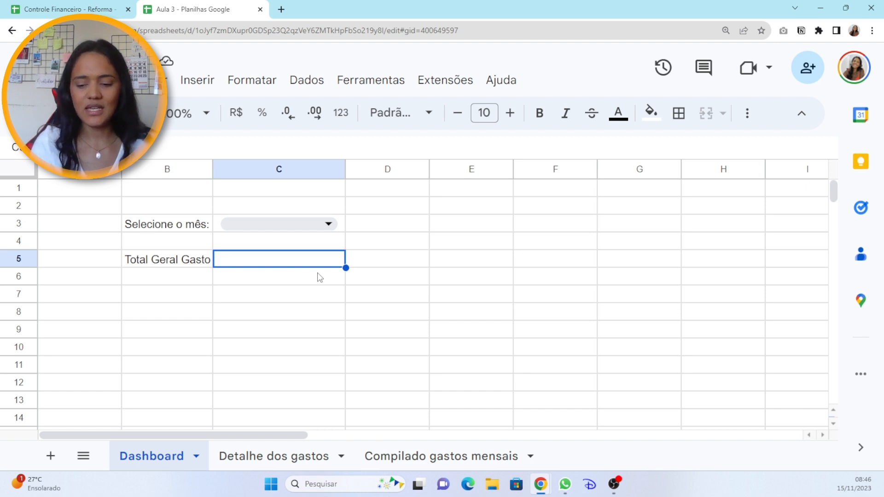
text(=som)
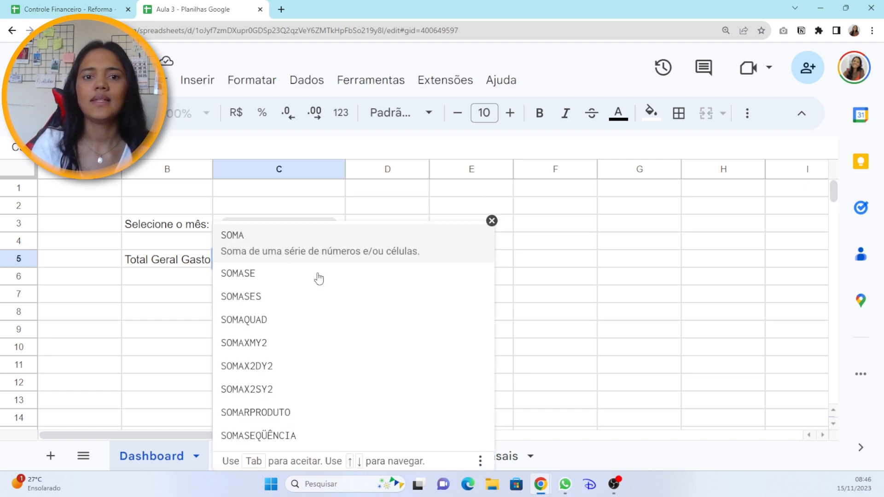
key(Tab)
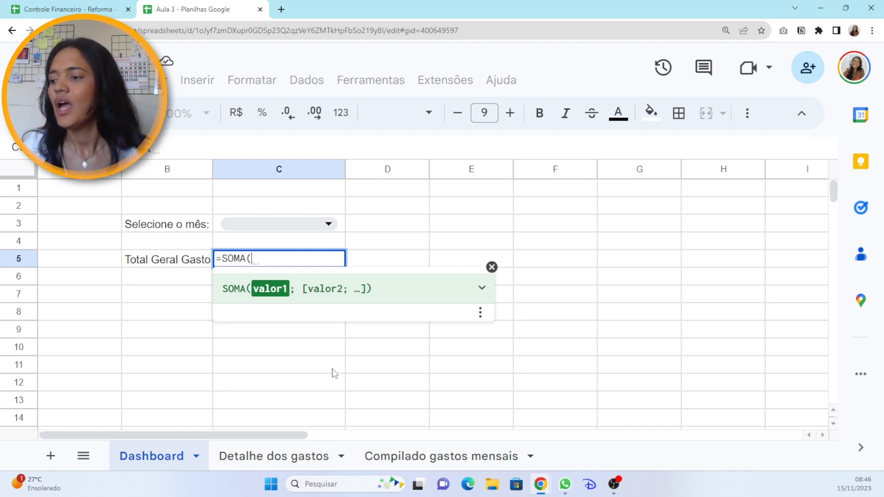
click(291, 461)
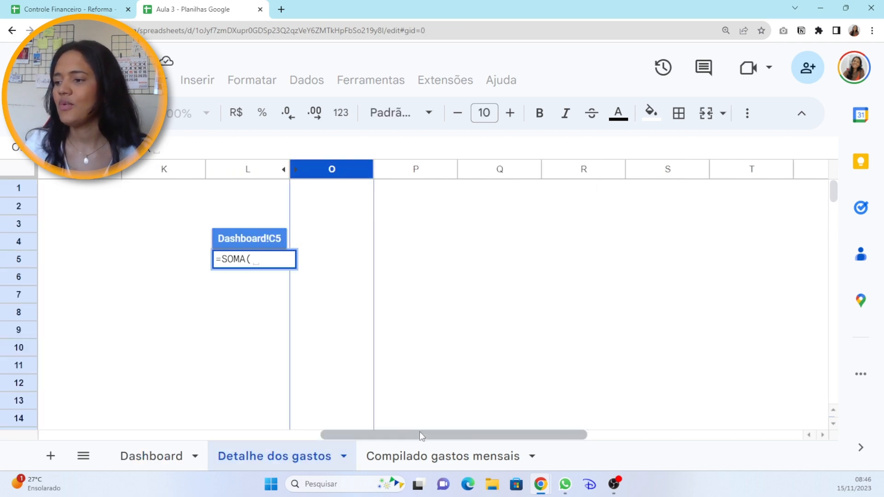
drag(418, 435, 174, 461)
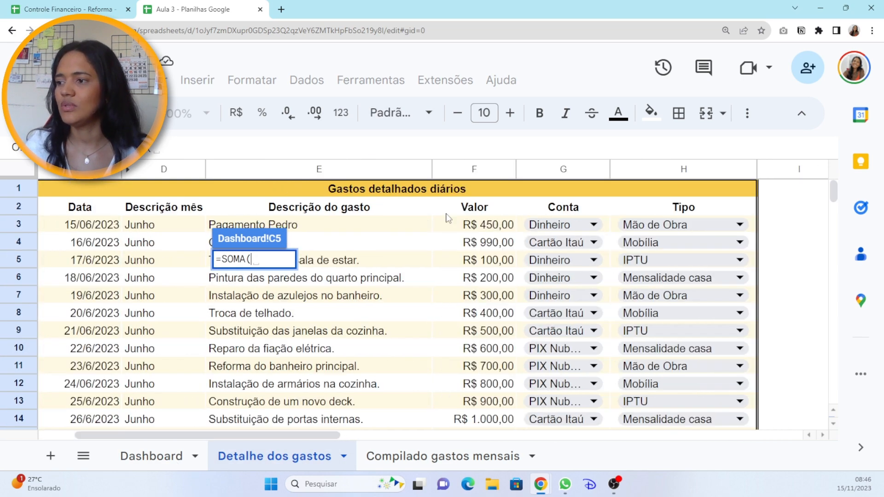
click(474, 169)
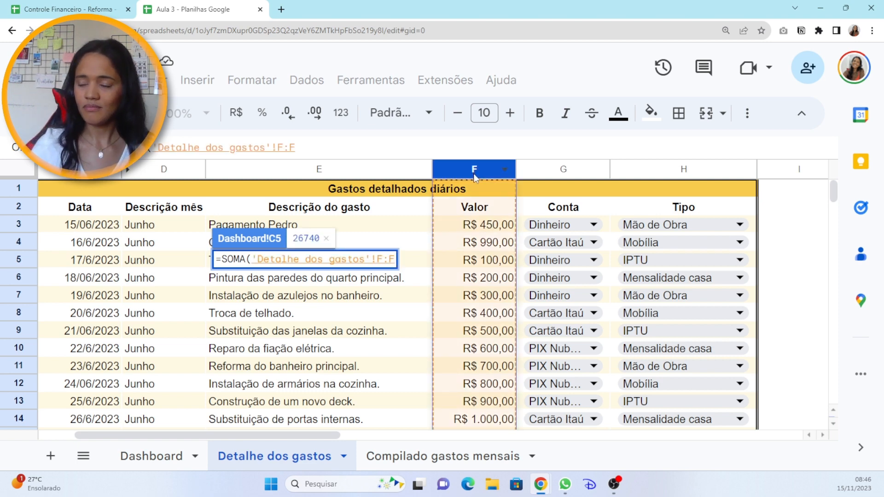
key(Return)
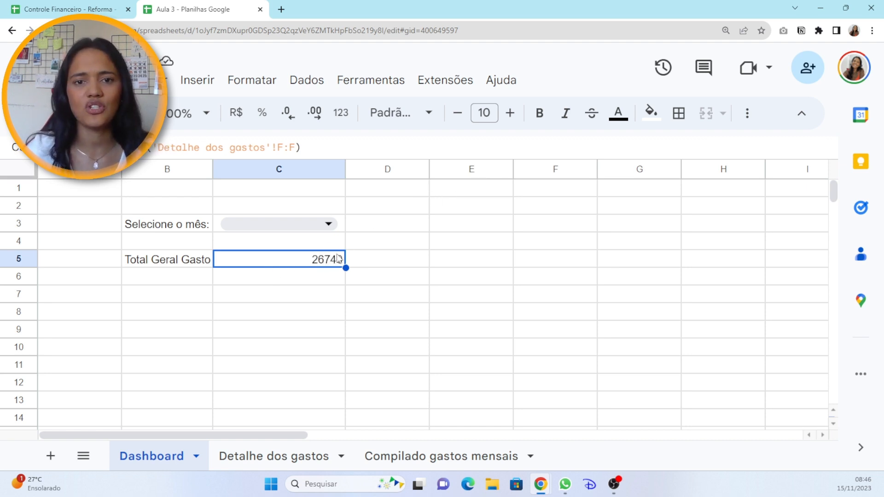
click(236, 114)
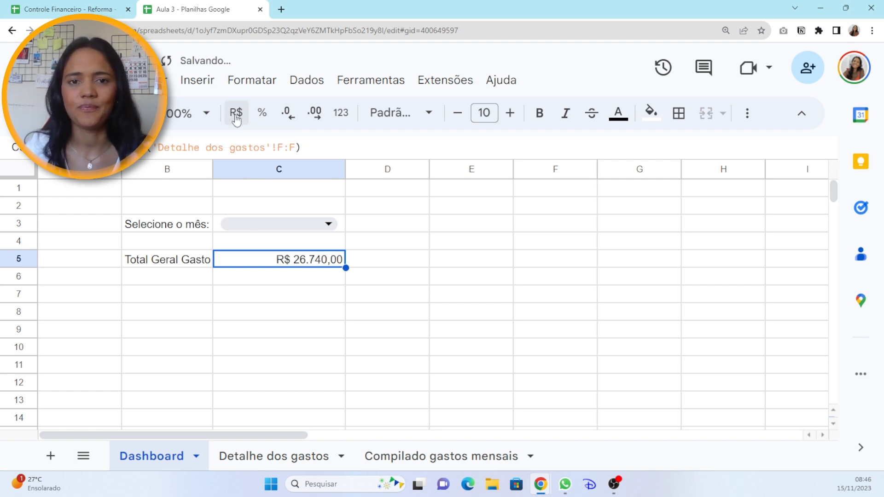
click(309, 316)
Choose Maio and then Junho in the C3 month selector to check how the overall total responds.
click(306, 226)
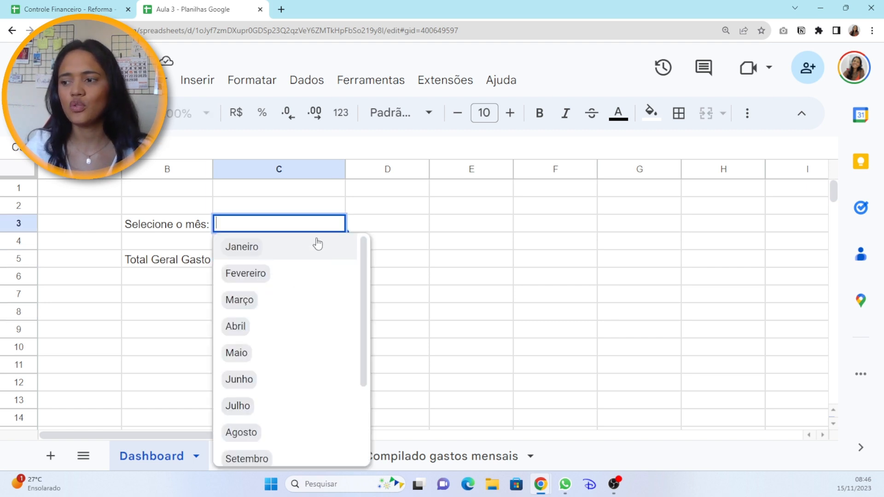
click(282, 352)
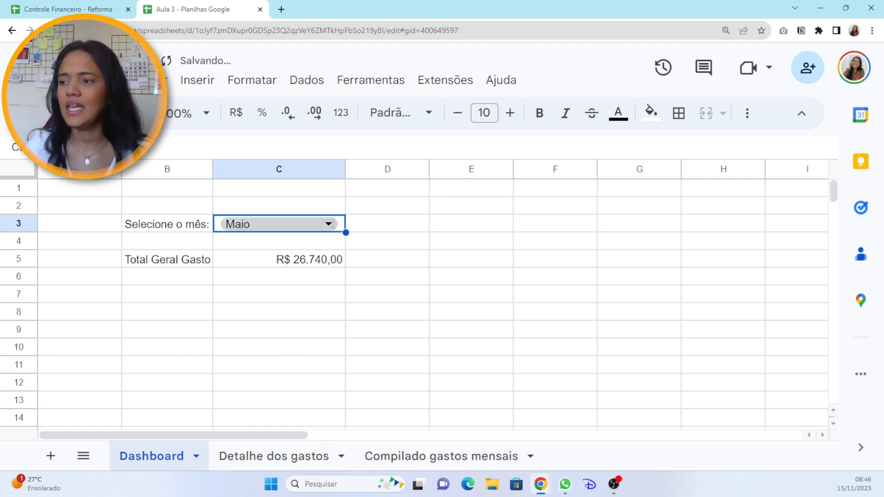
click(333, 224)
click(284, 376)
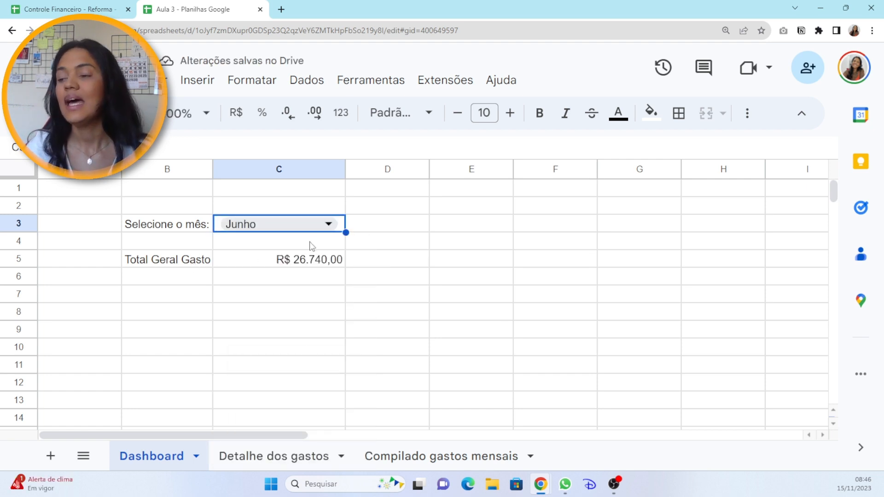
click(365, 301)
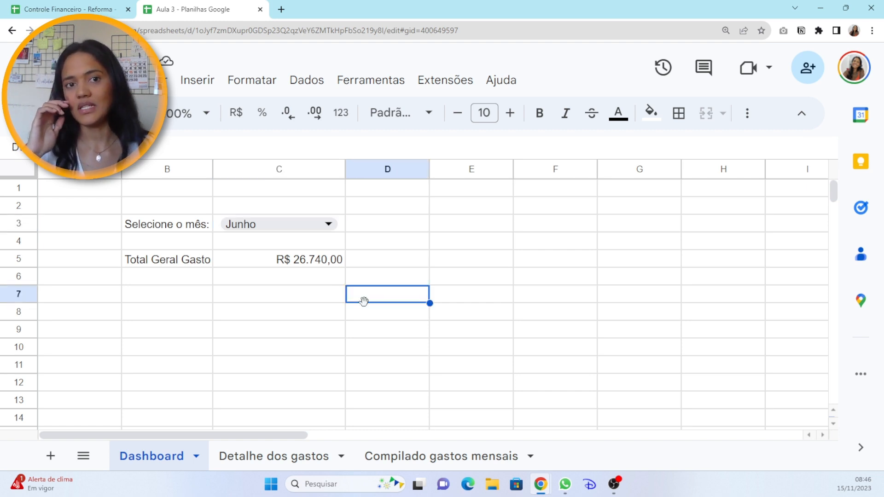
Enter the label "% Gasto do Planejado" in E5 of the Dashboard sheet.
click(448, 258)
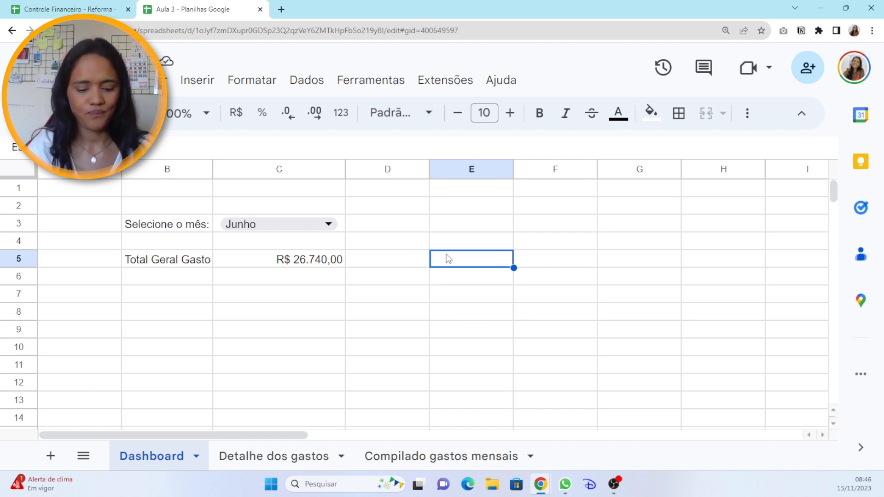
text(%)
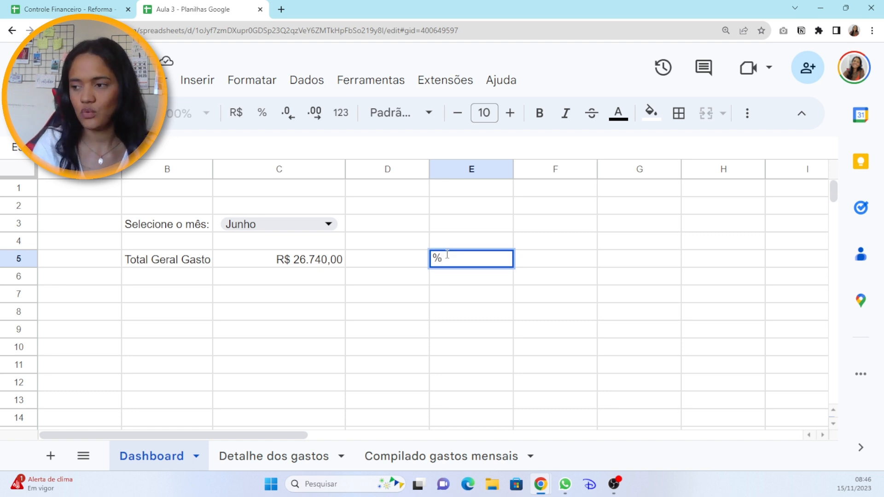
text( gasto)
key(BackSpace)
key(BackSpace)
key(BackSpace)
key(BackSpace)
key(BackSpace)
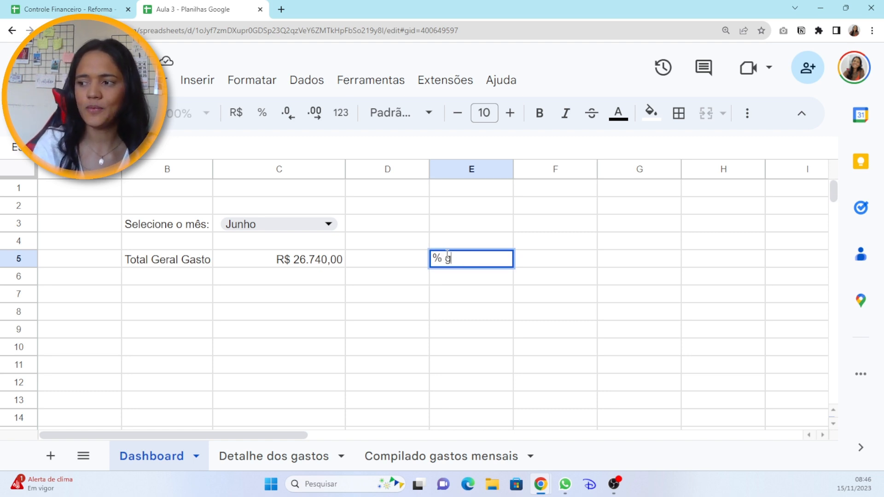
text(Gasto do Planejado)
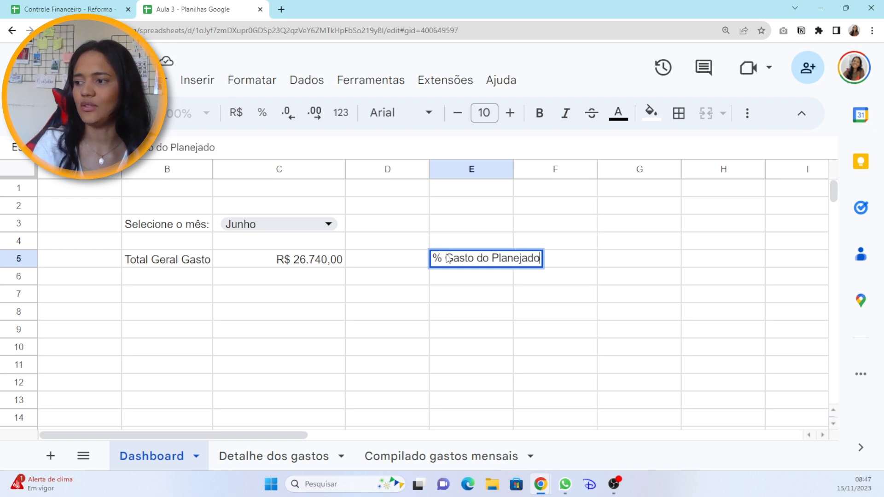
key(Return)
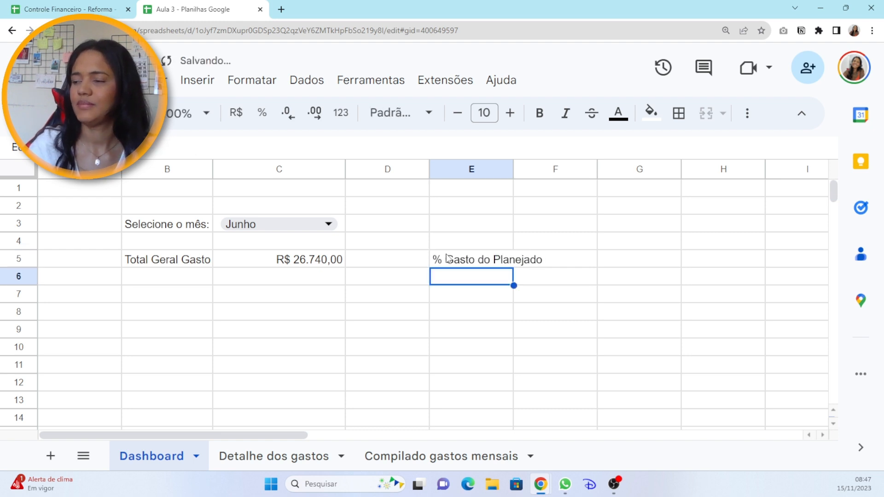
Widen column E to fit the E5 label and add a colon at the end of its text.
click(448, 258)
drag(514, 166, 546, 166)
key(Return)
text(:)
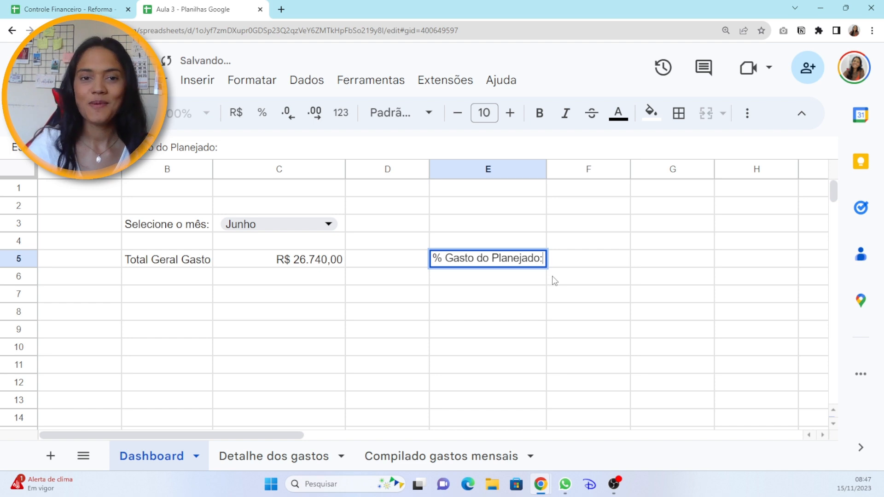
key(Return)
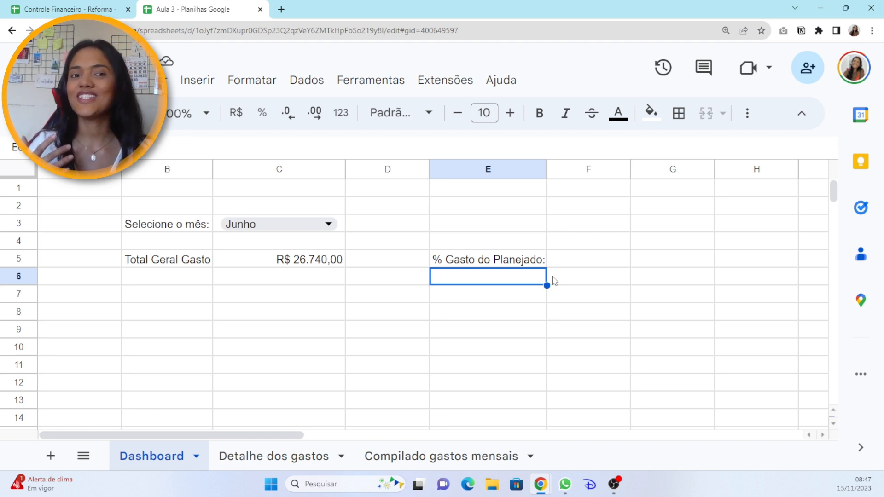
Narrow column M of the Expectativa de Gastos table on the Compilado gastos mensais sheet.
click(464, 458)
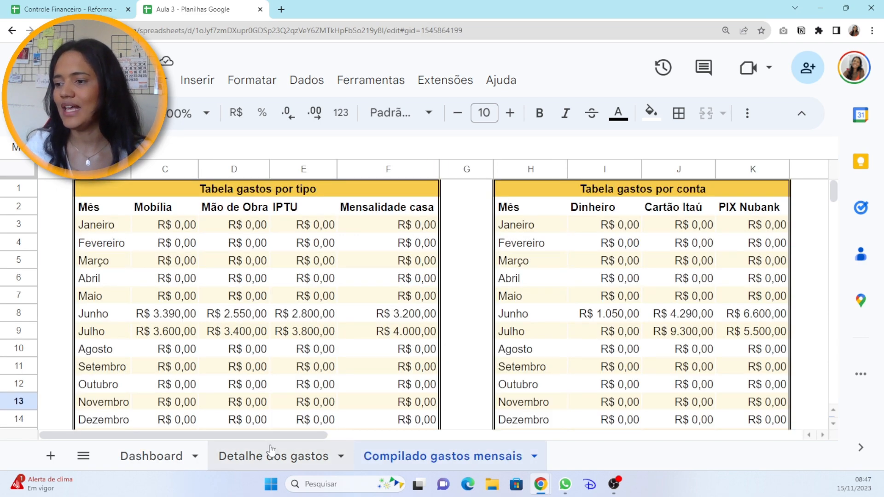
drag(270, 433, 427, 443)
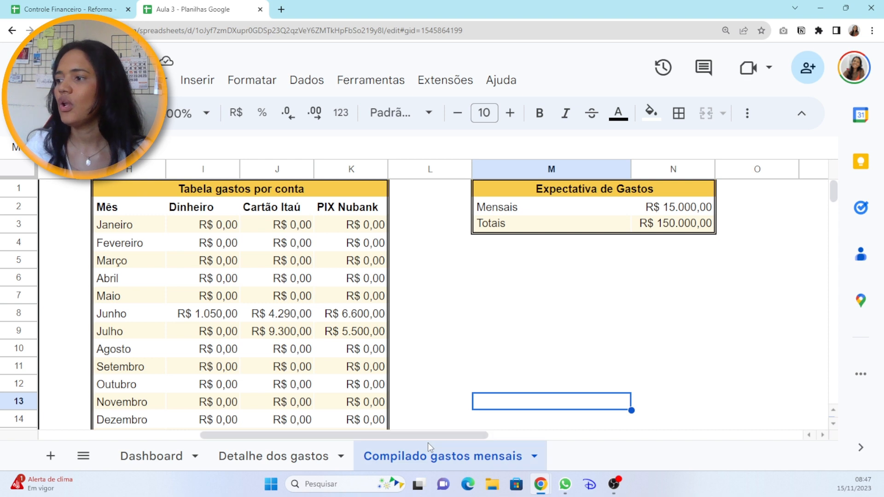
click(634, 167)
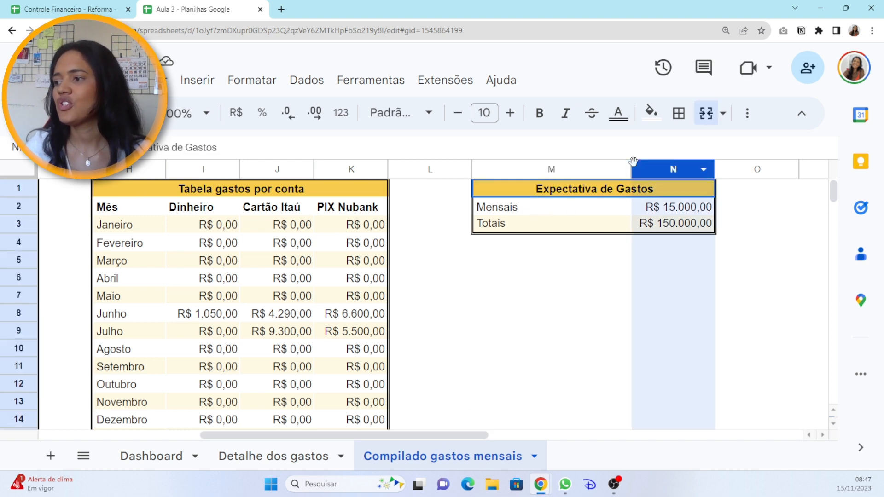
click(612, 295)
drag(631, 169, 565, 170)
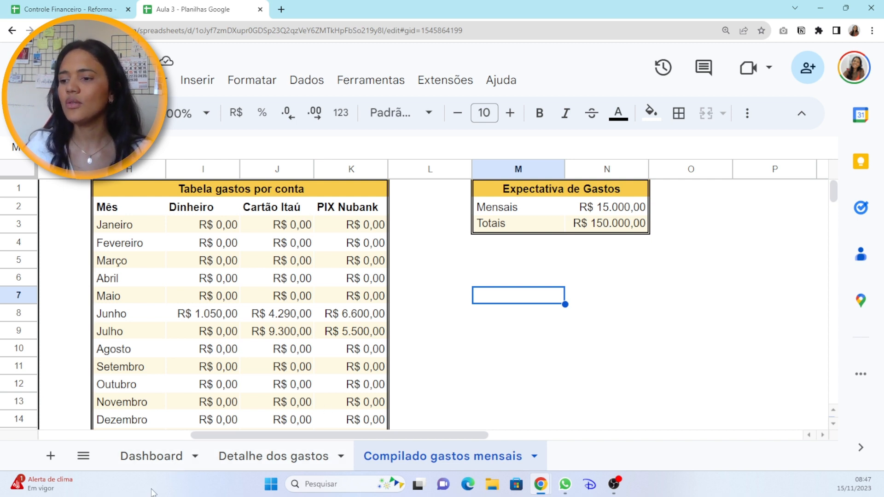
In F5 of the Dashboard sheet, divide the overall total by the planned total with =C5/'Compilado gastos mensais'!N3.
click(154, 455)
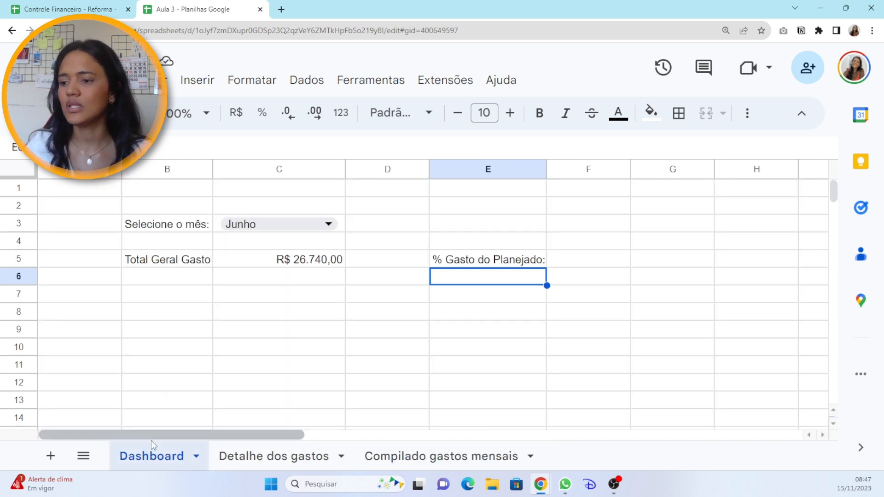
click(327, 262)
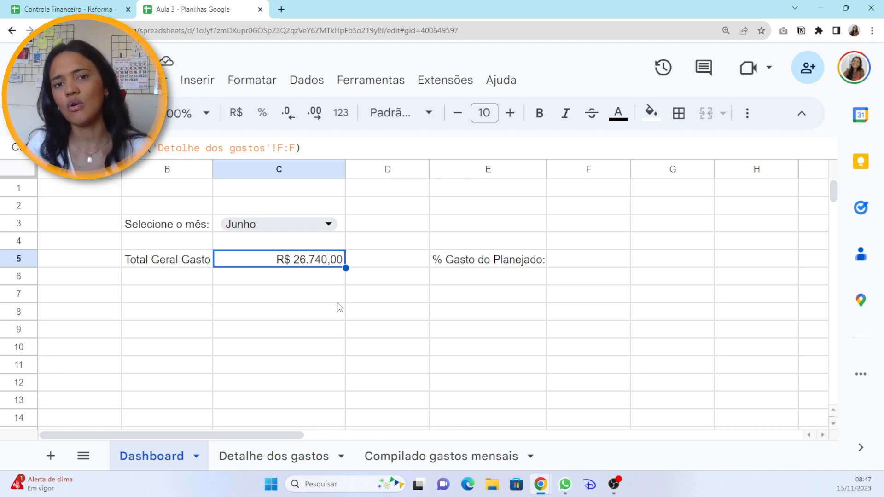
click(619, 263)
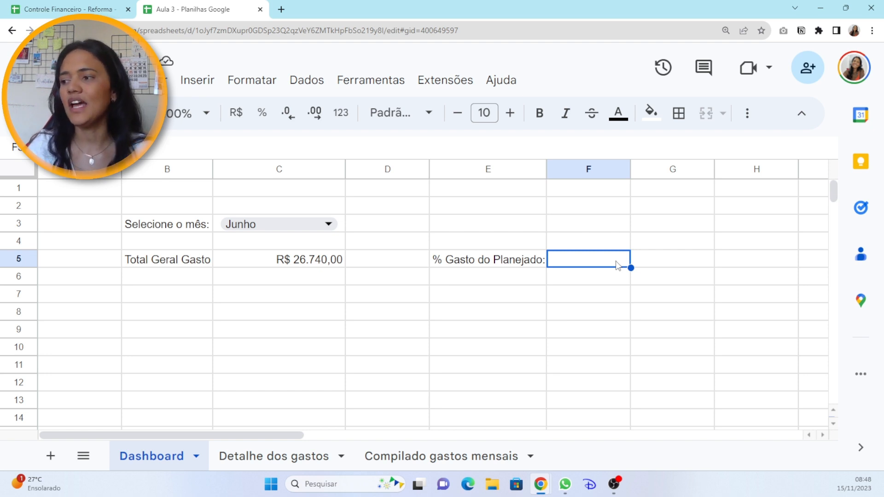
text(=)
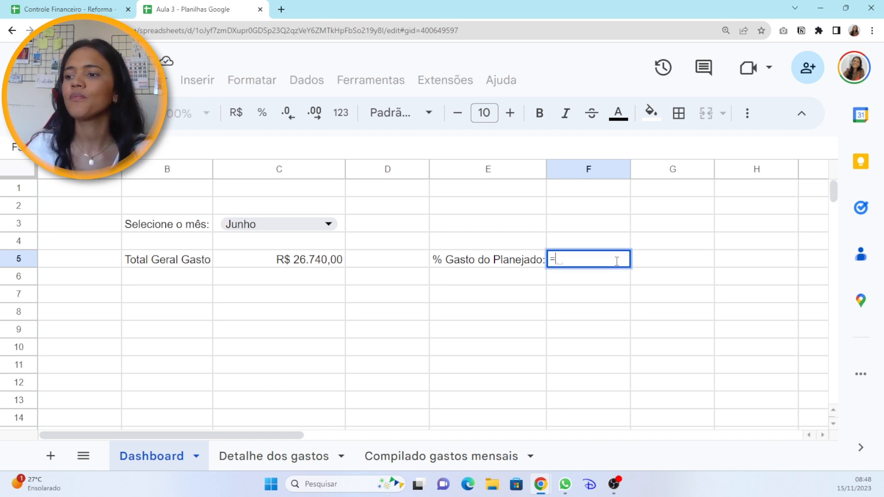
click(316, 261)
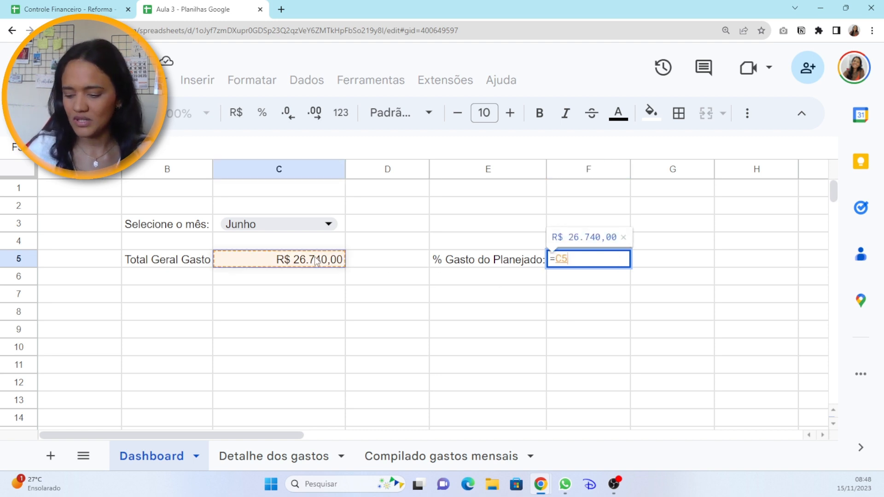
text(/)
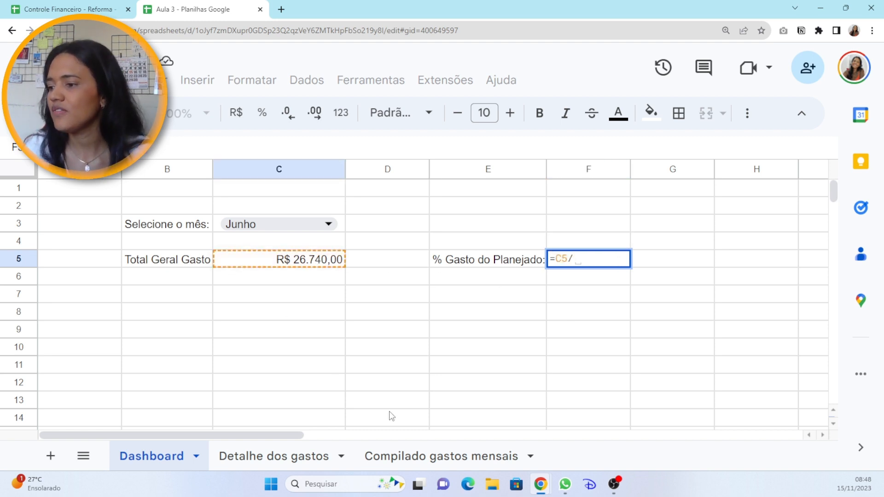
click(424, 457)
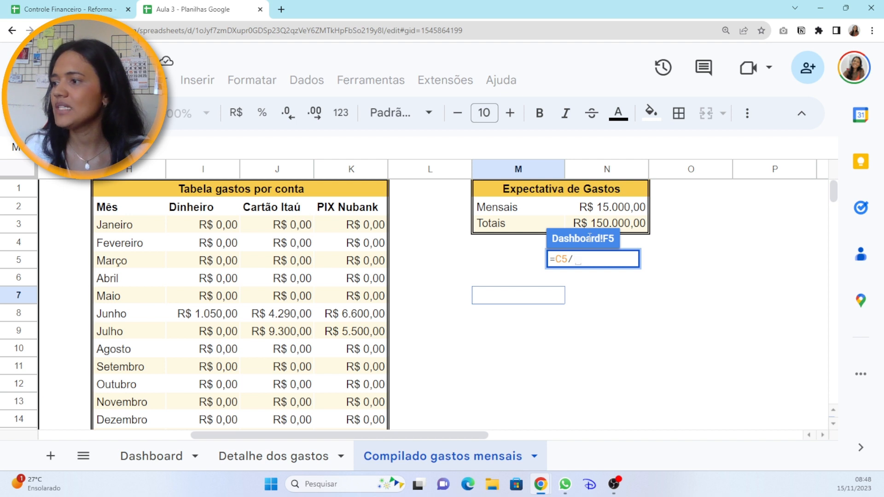
click(627, 225)
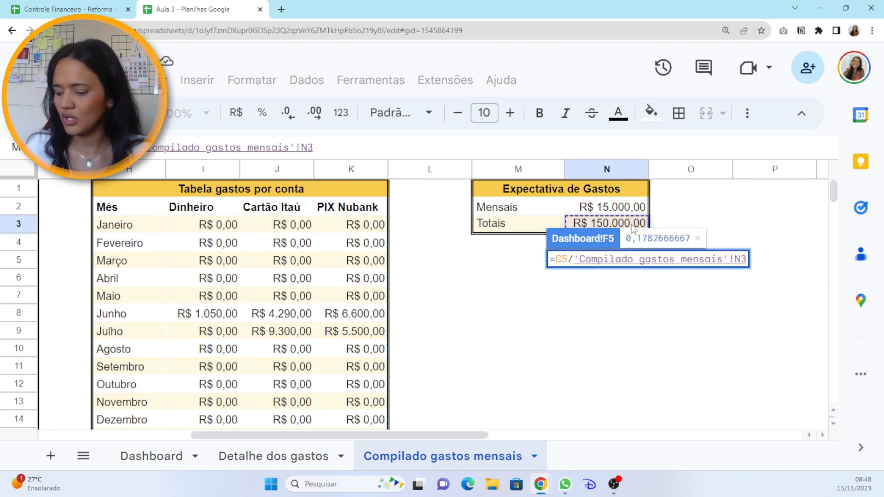
key(Return)
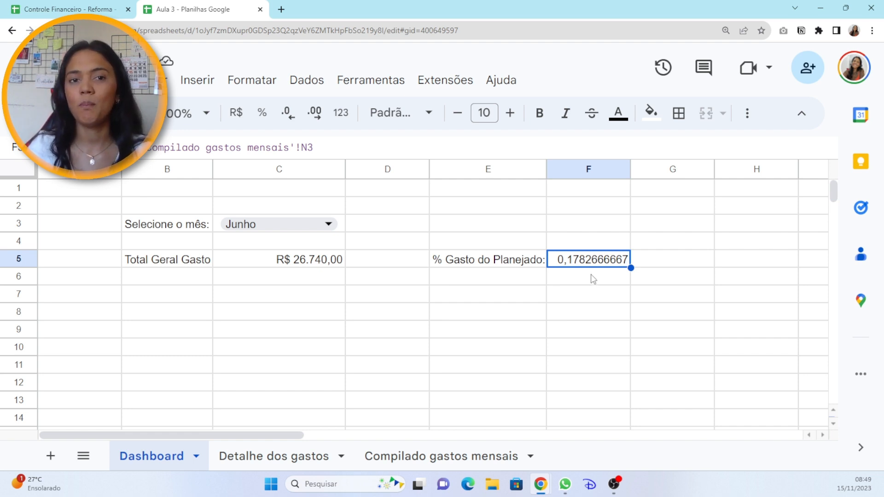
Format the F5 result as a percentage with no decimal places.
click(261, 114)
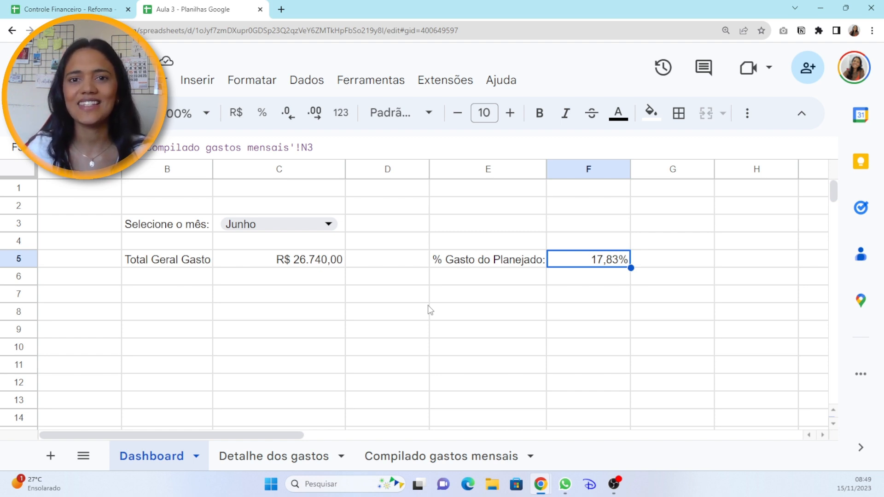
click(286, 118)
click(287, 118)
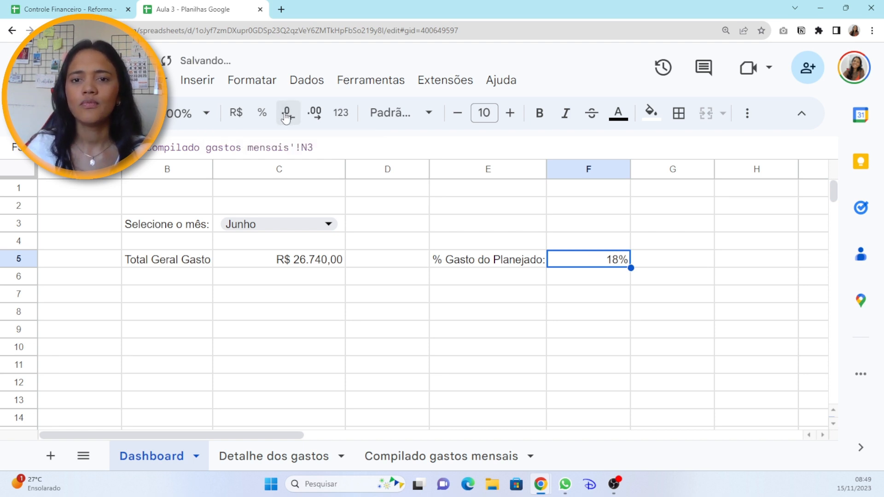
click(604, 339)
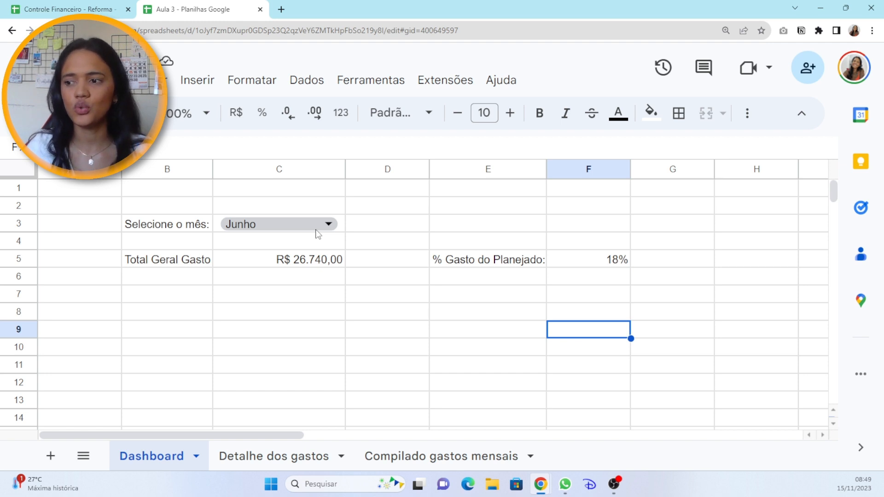
Enter the label "Total Mensal Gasto" in B7 and widen column B to fit it.
click(188, 301)
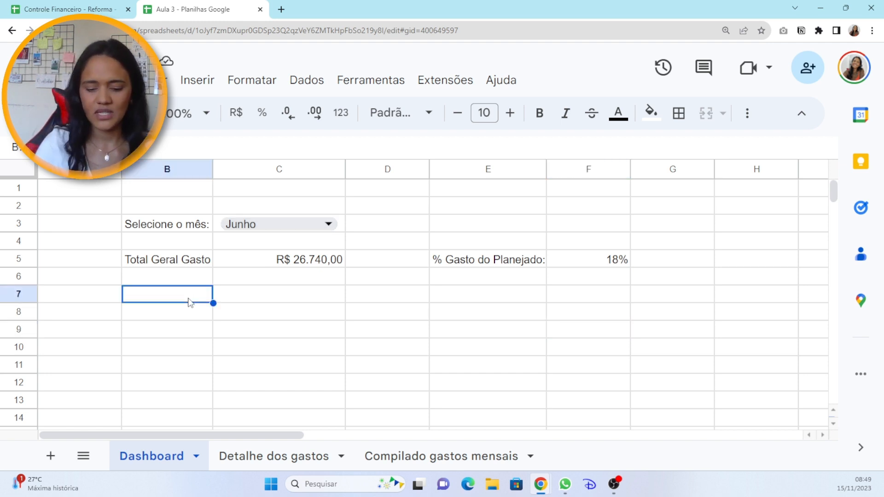
text(Total )
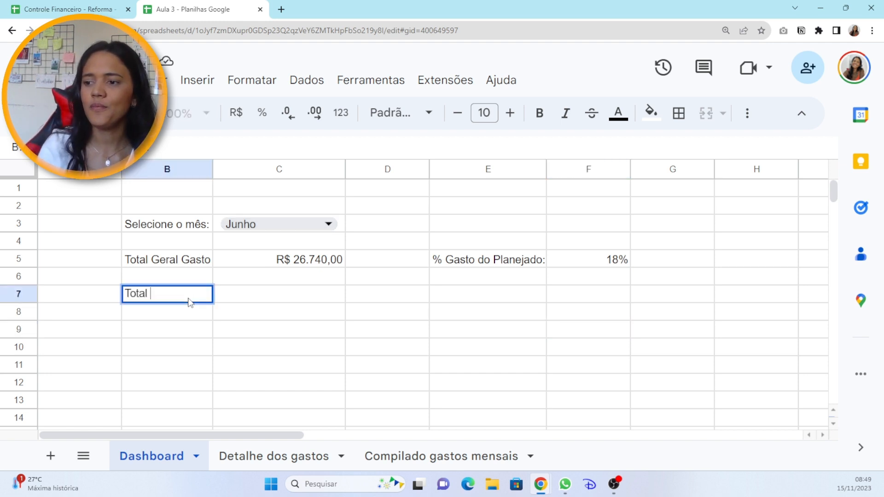
text(Mensal Gasto)
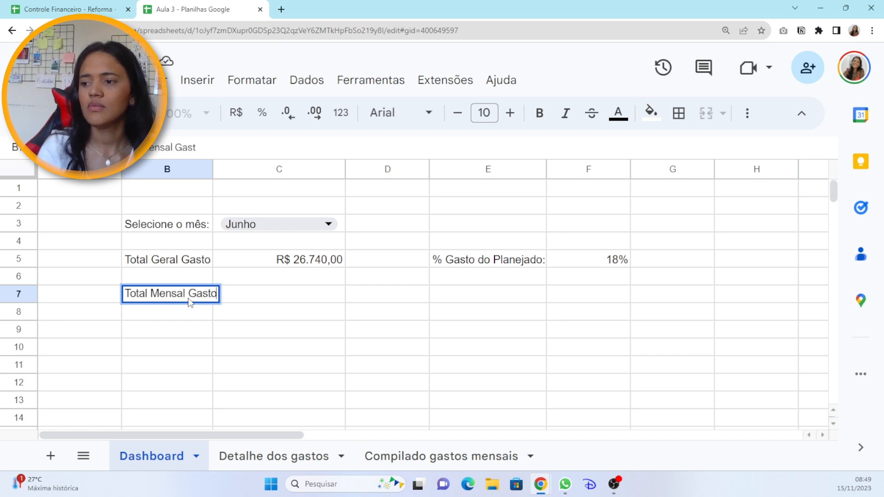
key(Return)
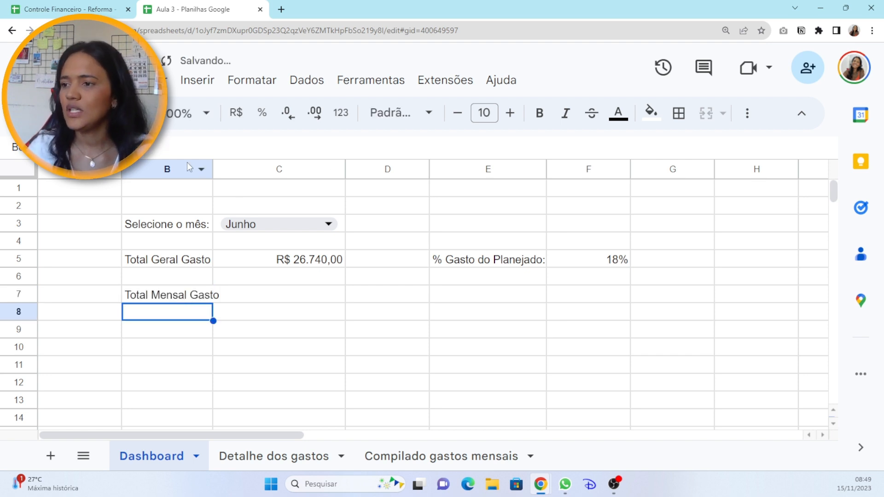
drag(213, 170, 222, 170)
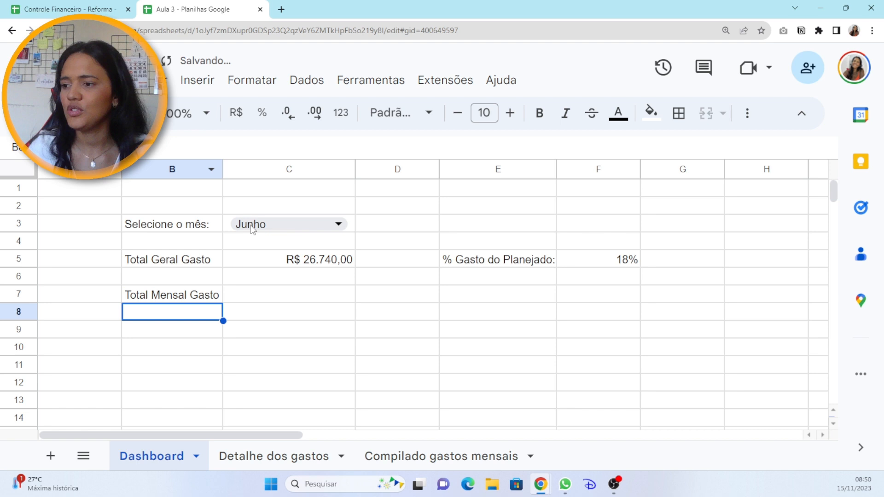
On the Compilado gastos mensais sheet, insert a column after Mensalidade casa in the Tabela gastos por tipo.
click(296, 300)
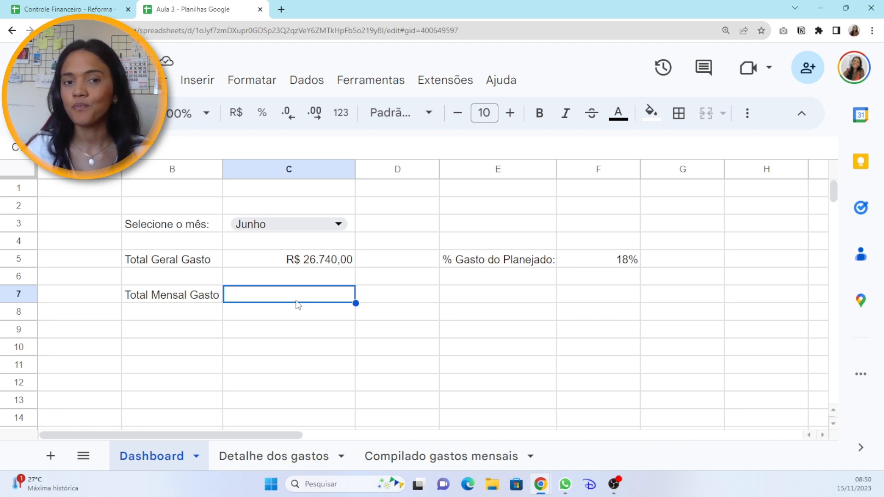
click(414, 457)
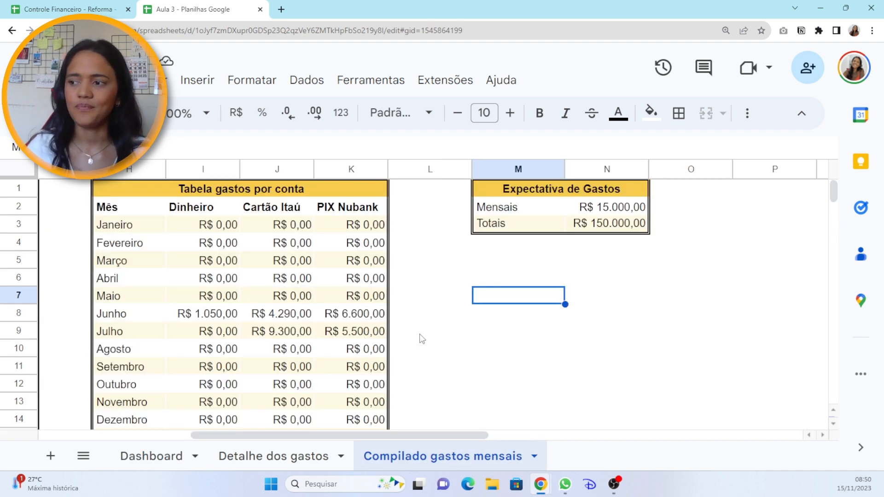
click(419, 339)
drag(399, 435, 201, 439)
click(375, 169)
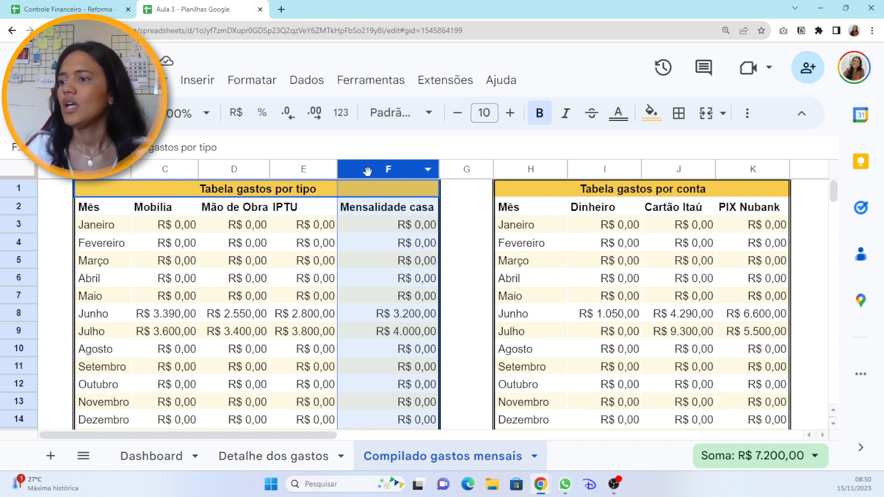
right_click(365, 170)
click(436, 271)
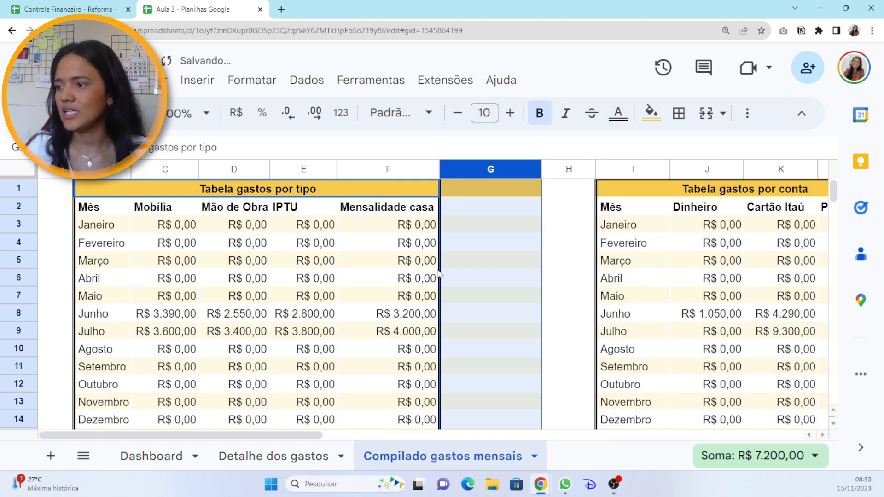
click(464, 276)
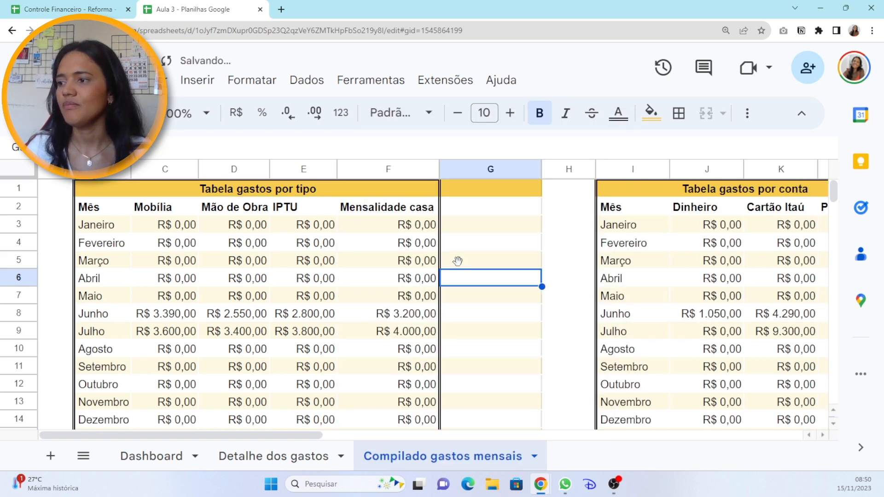
Replace the right border of the Mensalidade casa column with a thin white line.
click(386, 173)
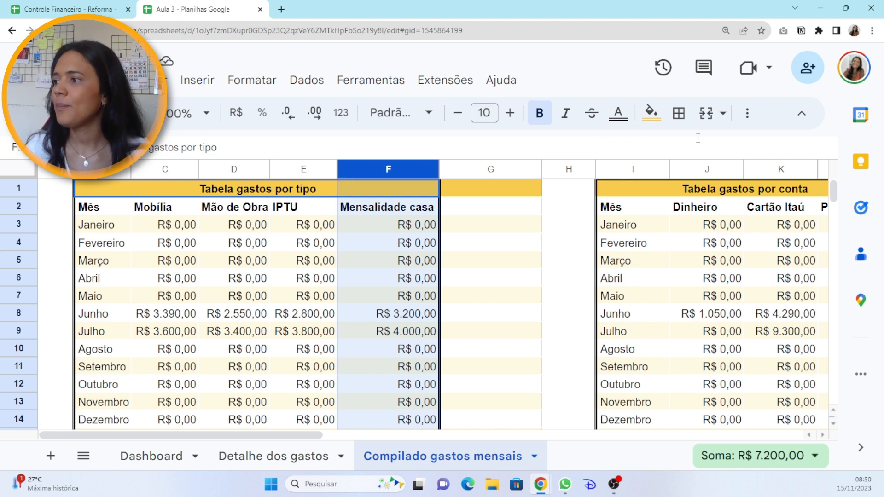
click(679, 120)
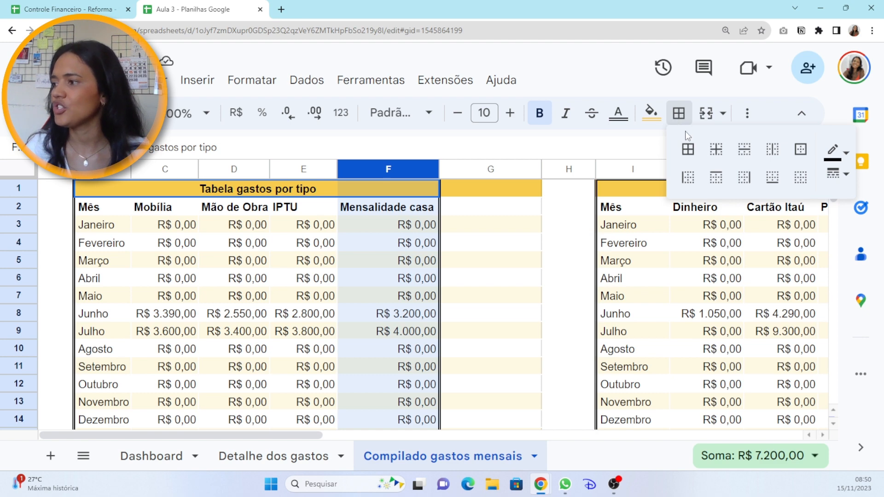
click(835, 152)
click(833, 204)
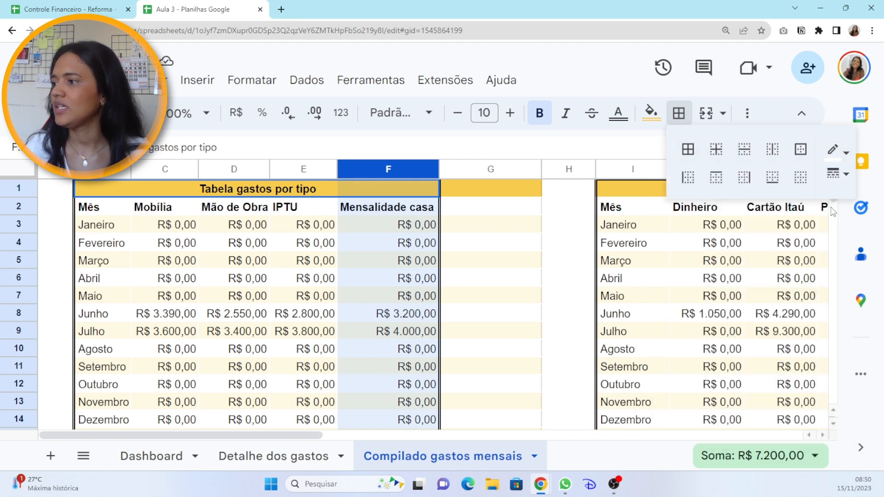
click(834, 179)
click(831, 204)
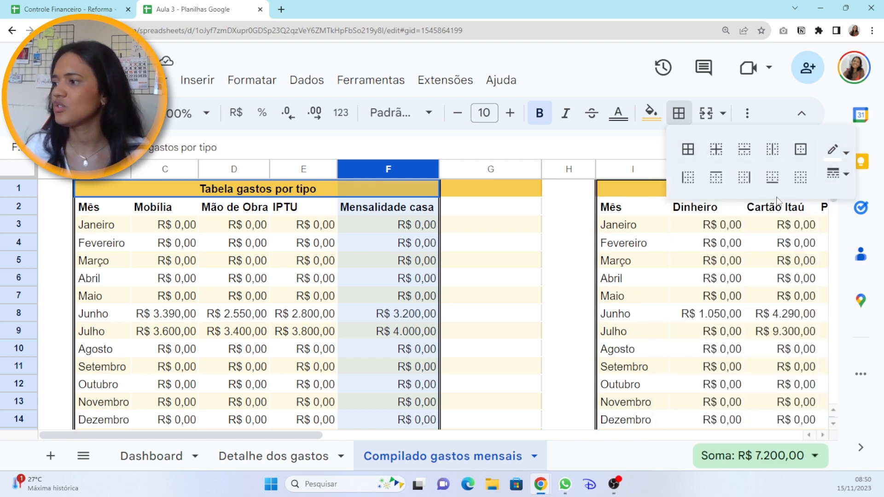
click(744, 177)
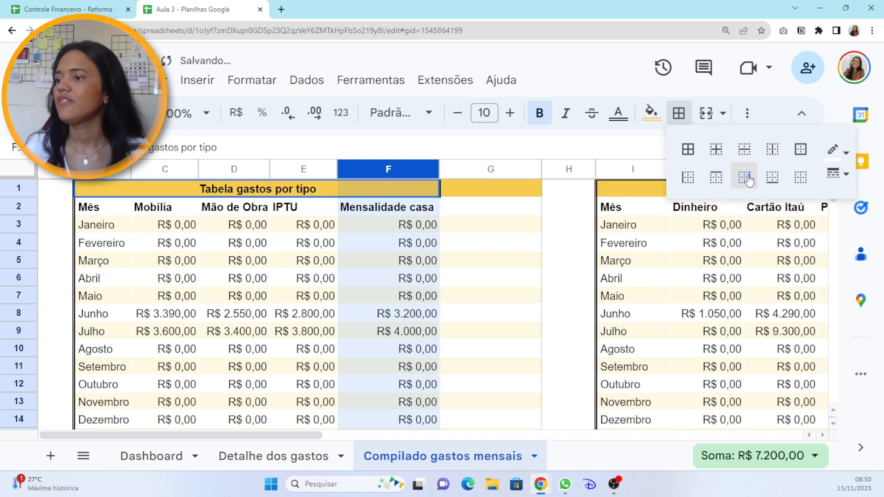
click(510, 260)
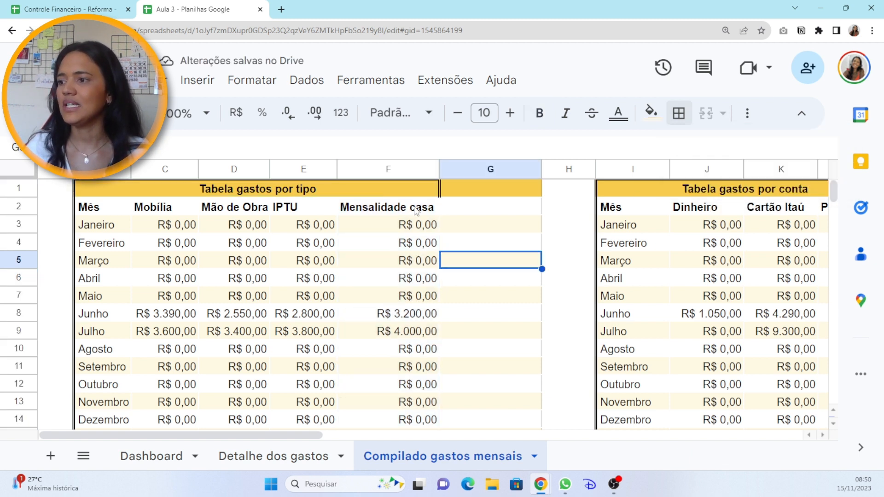
Apply the same thin white right border to the merged Tabela gastos por tipo title cell.
click(413, 193)
click(679, 112)
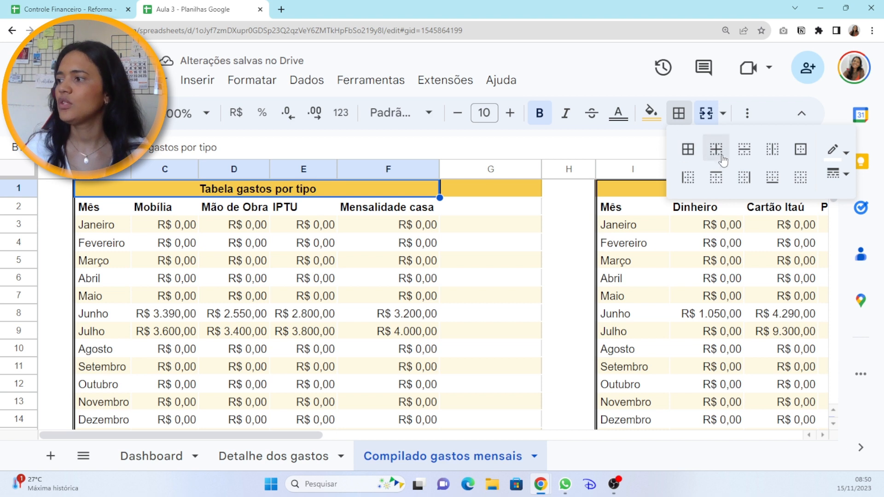
click(744, 178)
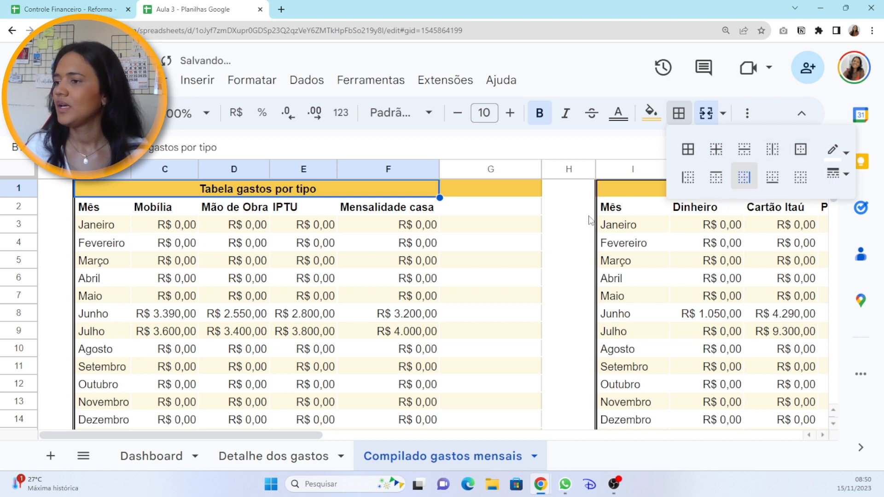
click(510, 244)
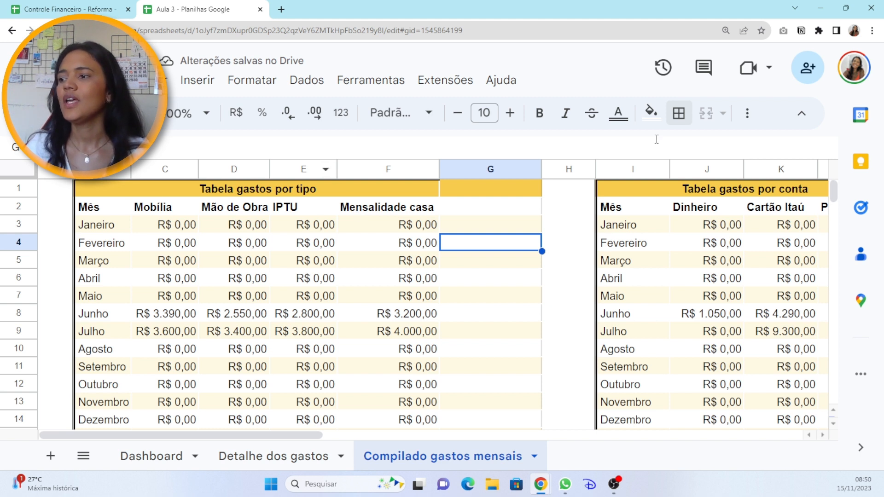
Give the new column G a black double-line right border and a matching top border.
click(480, 169)
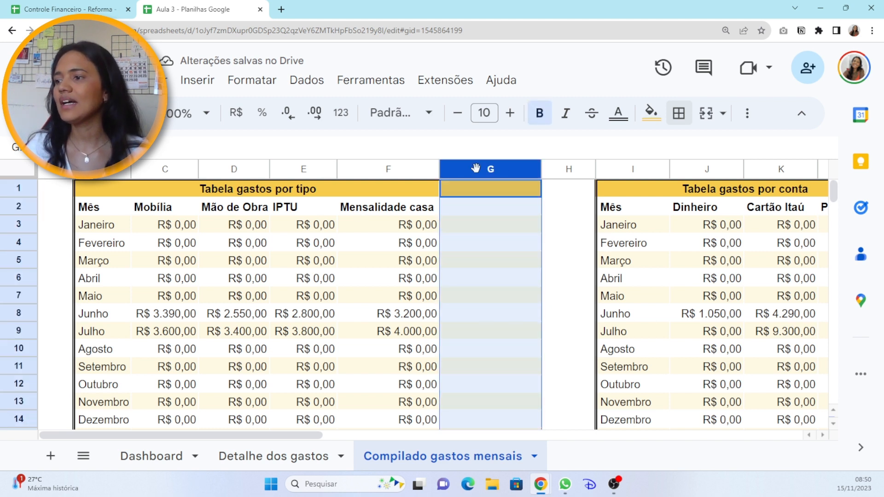
click(678, 114)
click(836, 151)
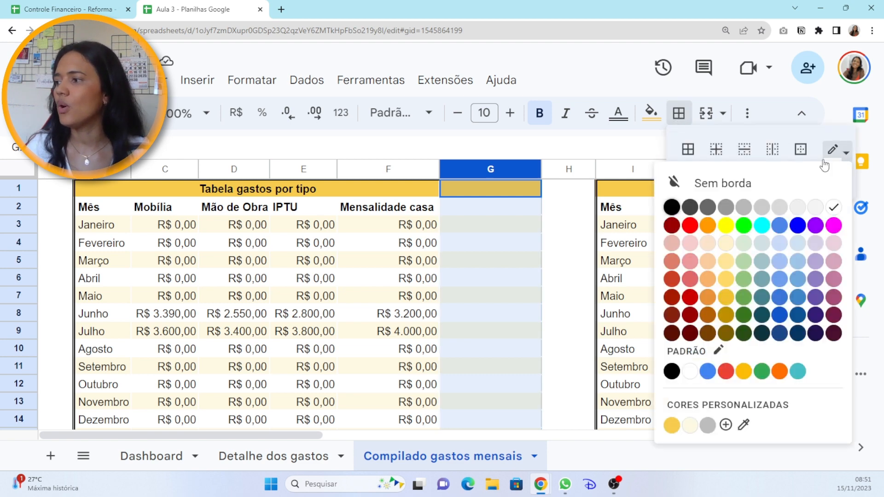
click(672, 207)
click(836, 174)
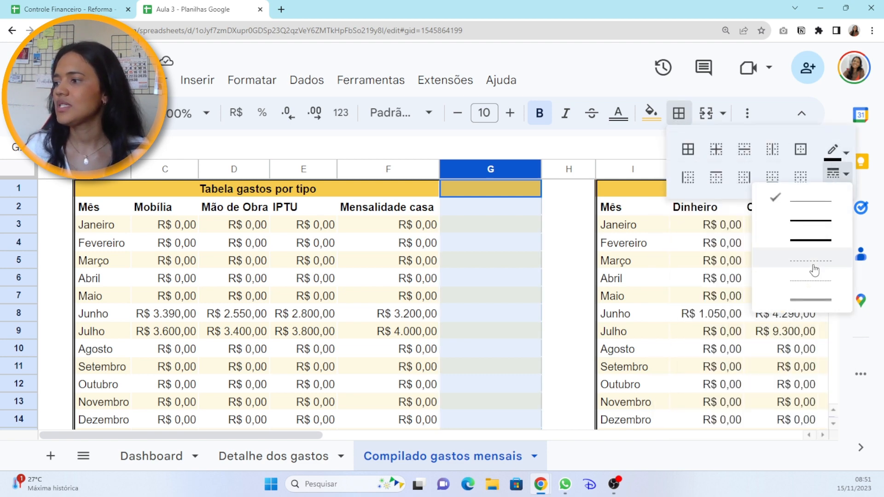
click(807, 301)
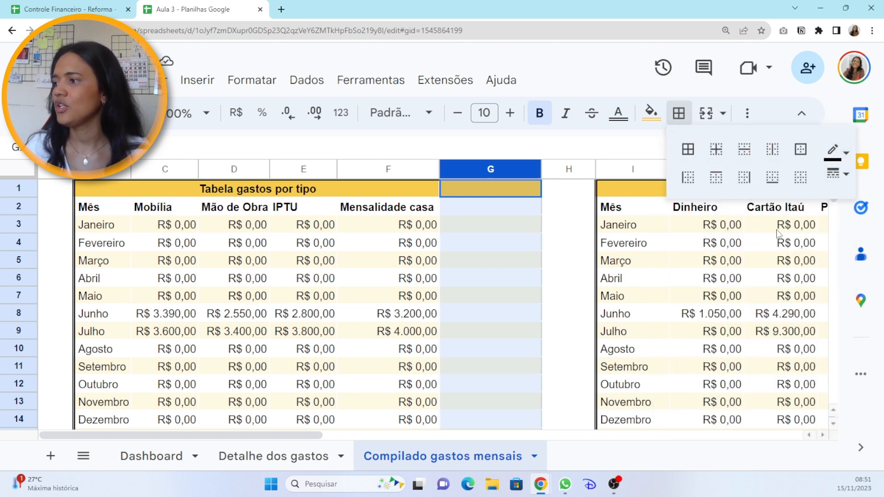
click(744, 179)
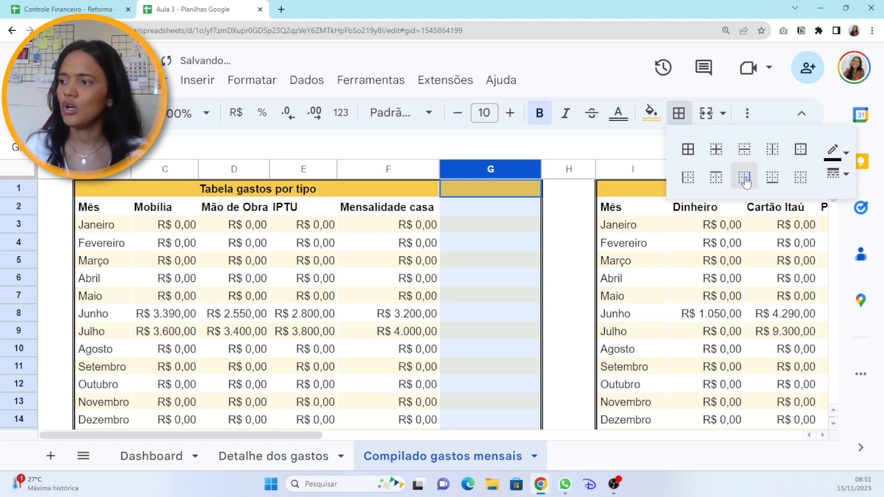
click(715, 178)
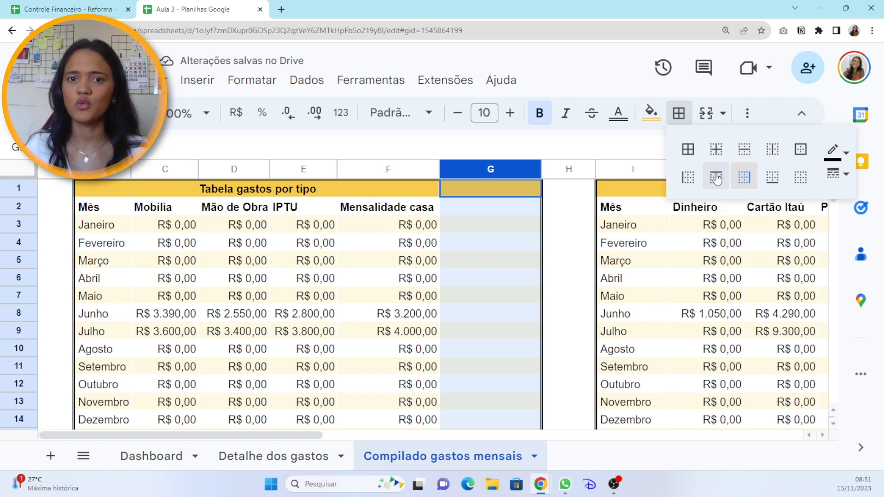
click(565, 232)
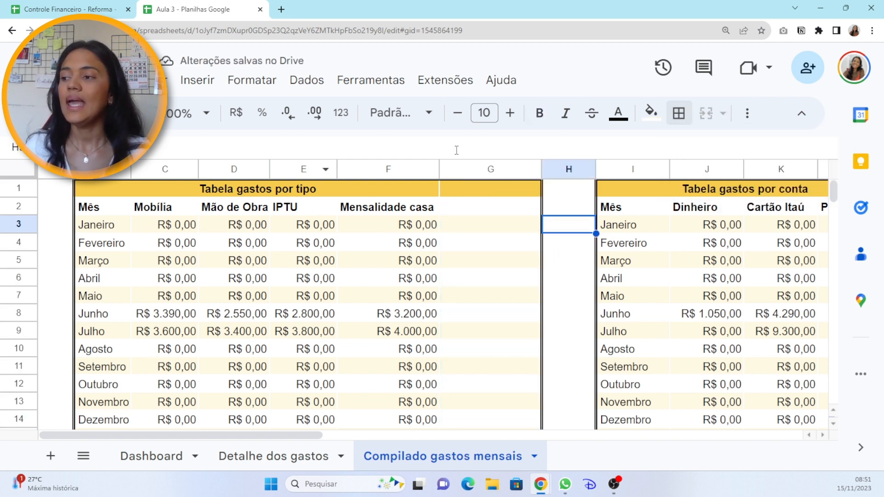
Merge the Tabela gastos por tipo title cell with G1 so the title spans the new column.
click(449, 194)
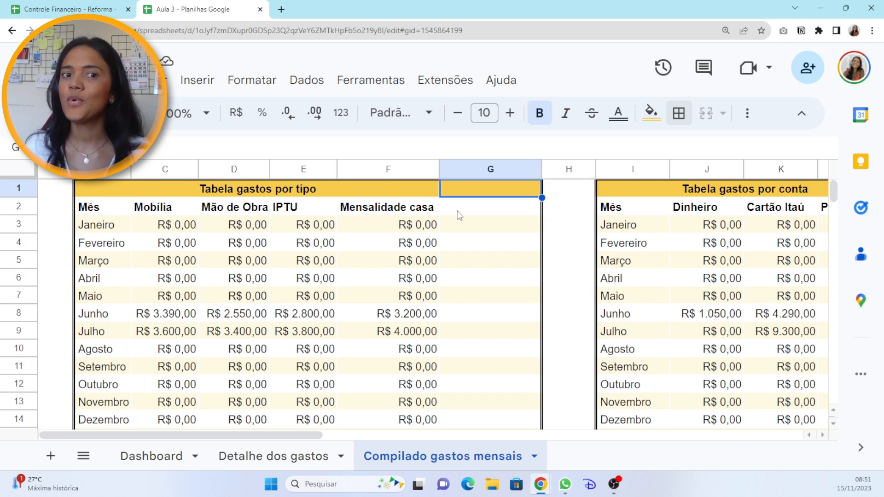
click(323, 190)
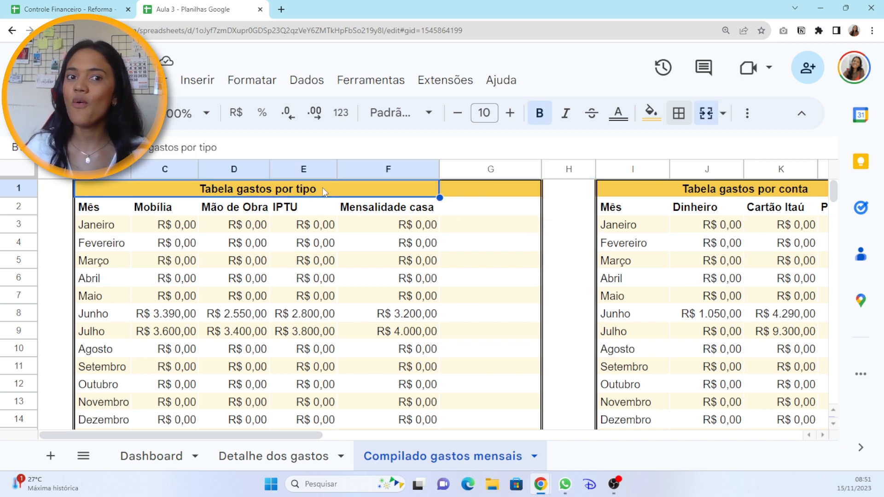
click(493, 188)
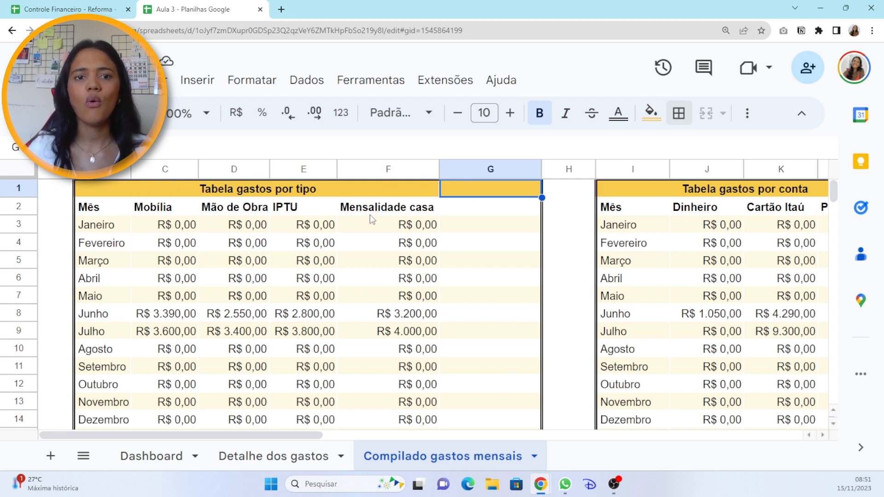
click(359, 186)
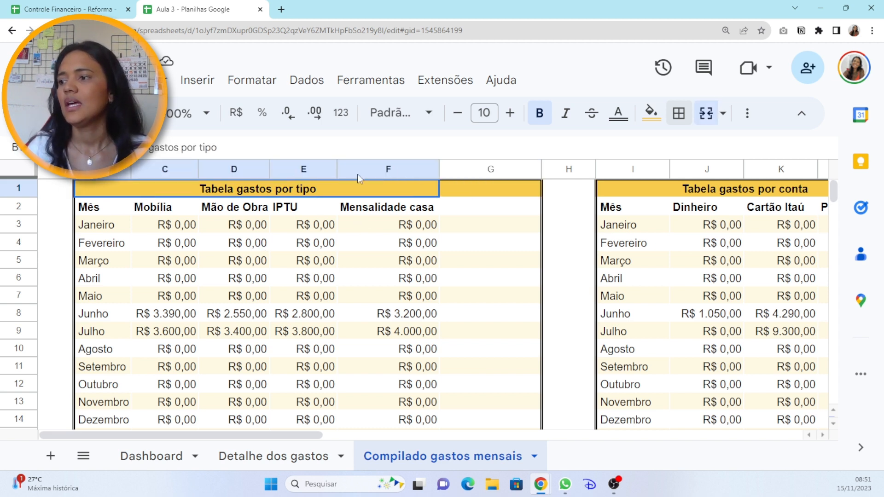
shift+click(489, 186)
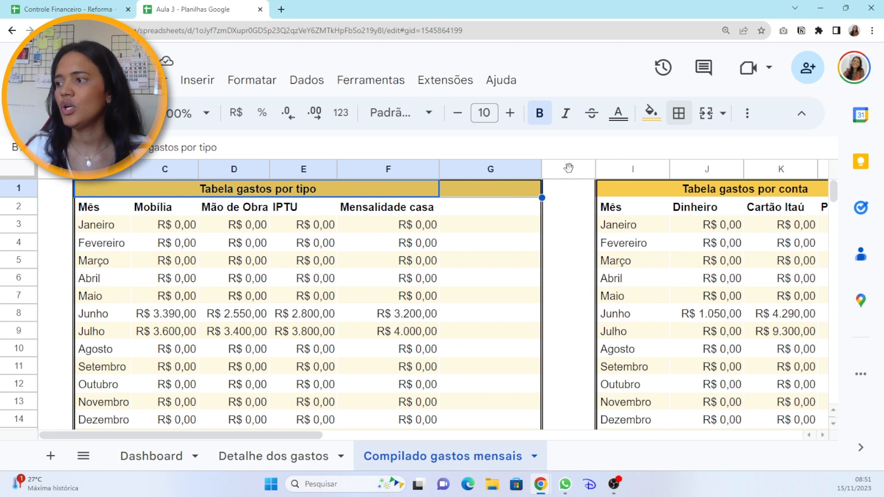
click(706, 114)
click(464, 296)
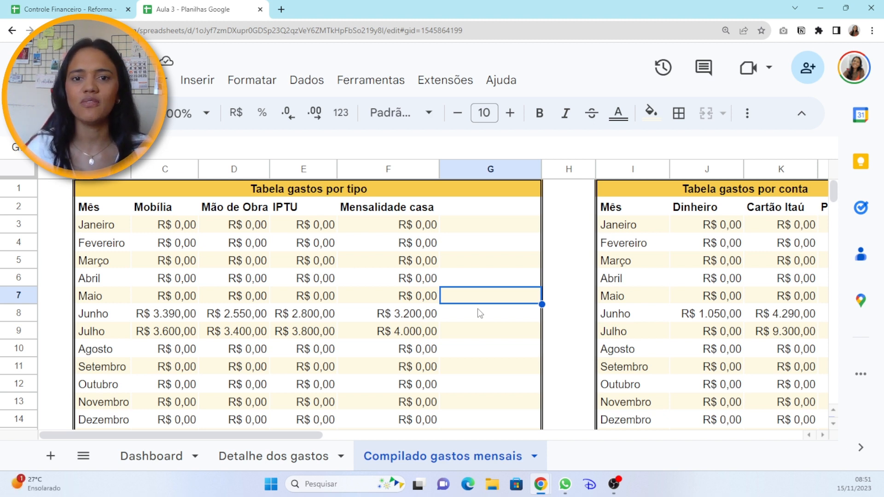
Enter the header "Total Gasto" in G2.
click(491, 211)
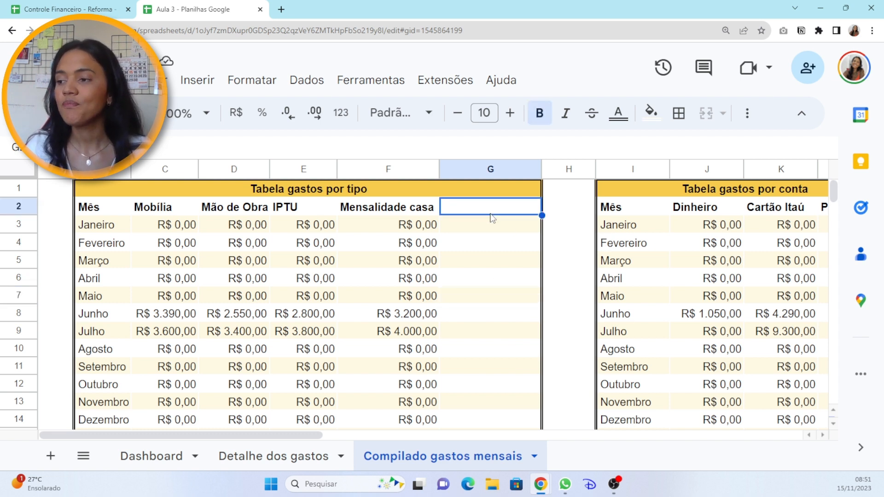
text(Tota)
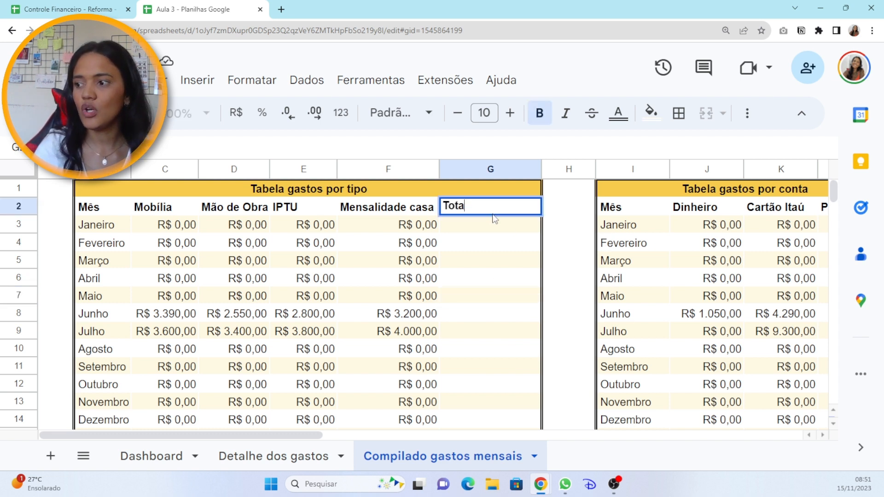
text(l Gsto)
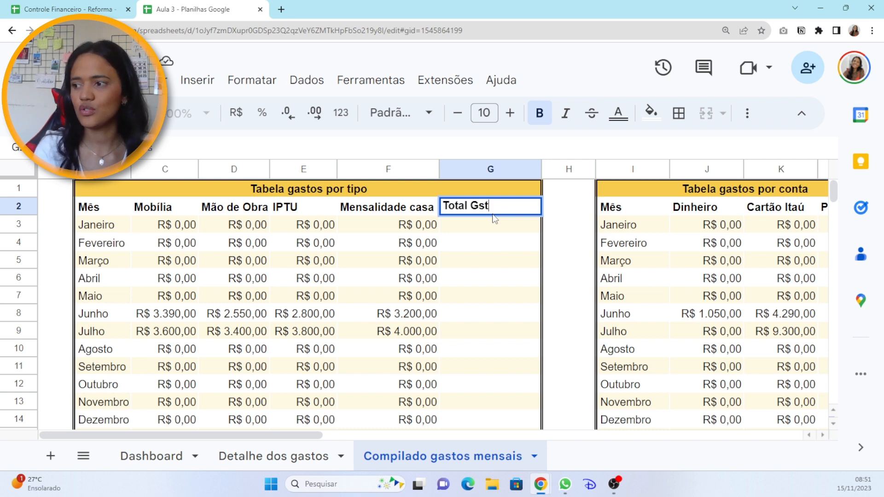
key(BackSpace)
key(BackSpace)
key(BackSpace)
text(ast)
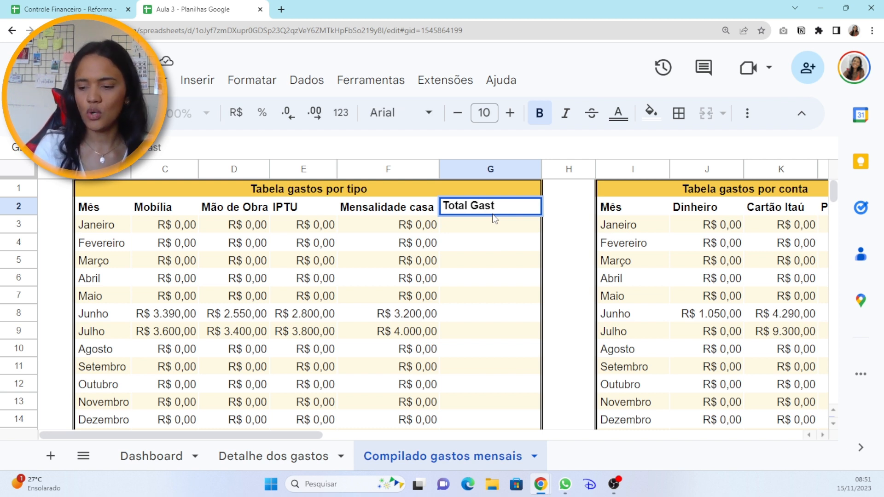
text(o)
key(Return)
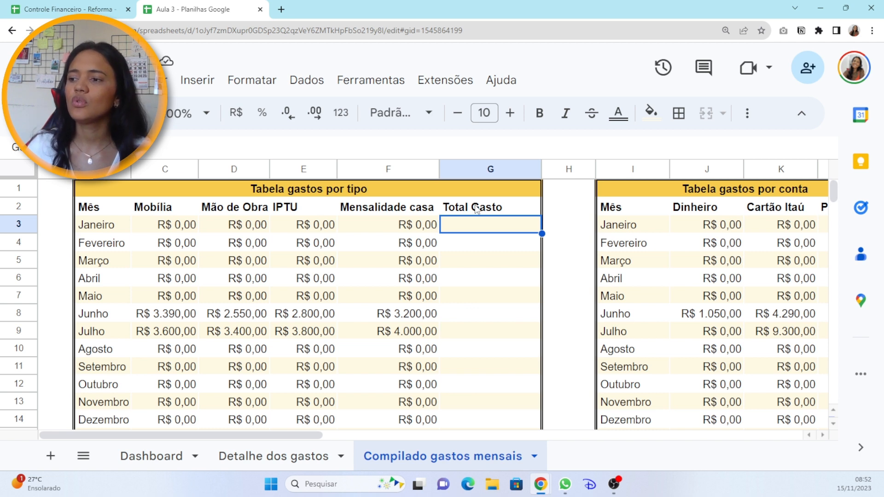
Left-align the header cells from Mobília to Total Gasto in row 2.
drag(157, 209, 478, 208)
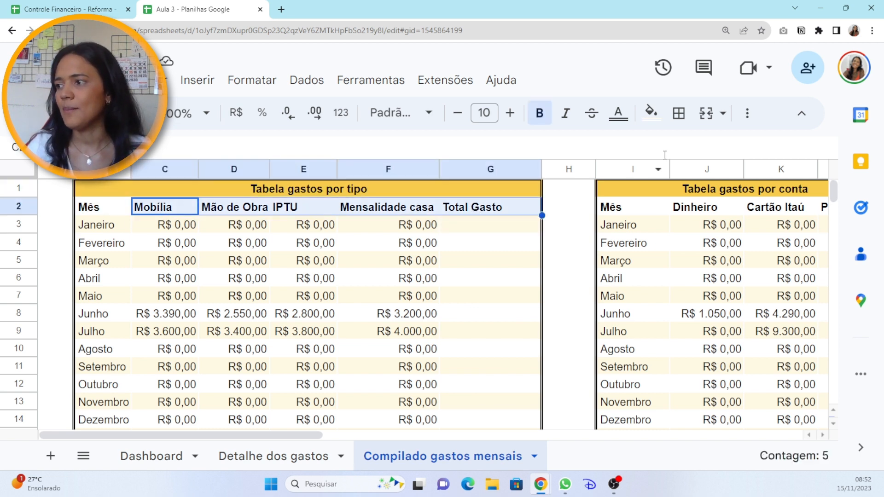
click(746, 113)
click(472, 146)
click(470, 177)
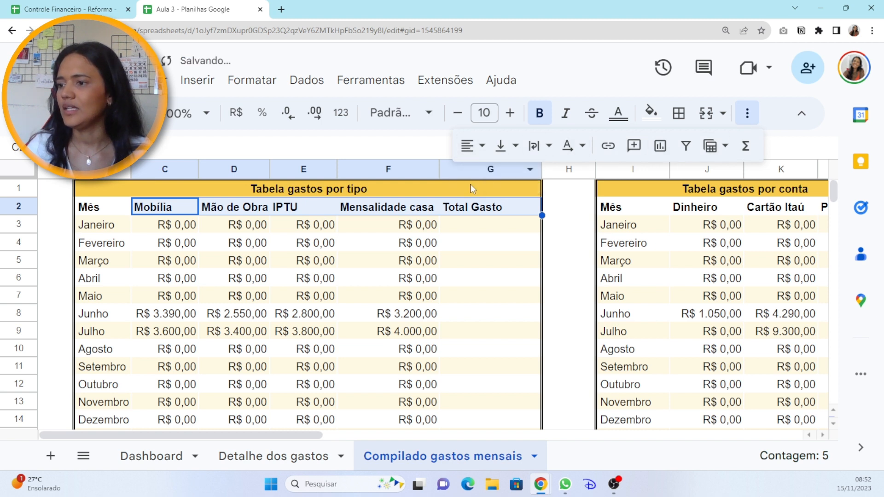
click(507, 281)
click(747, 115)
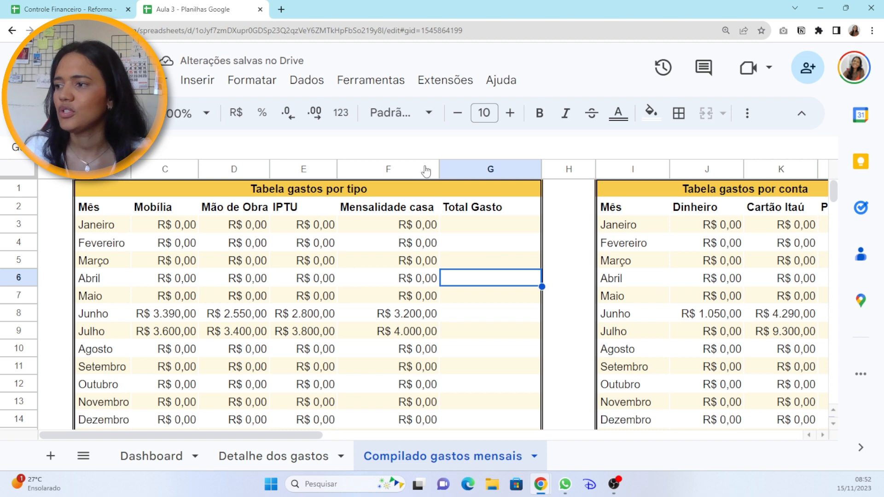
Resize columns C to G to one equal width, then widen the Mensalidade casa column to fit its header.
drag(476, 181, 214, 175)
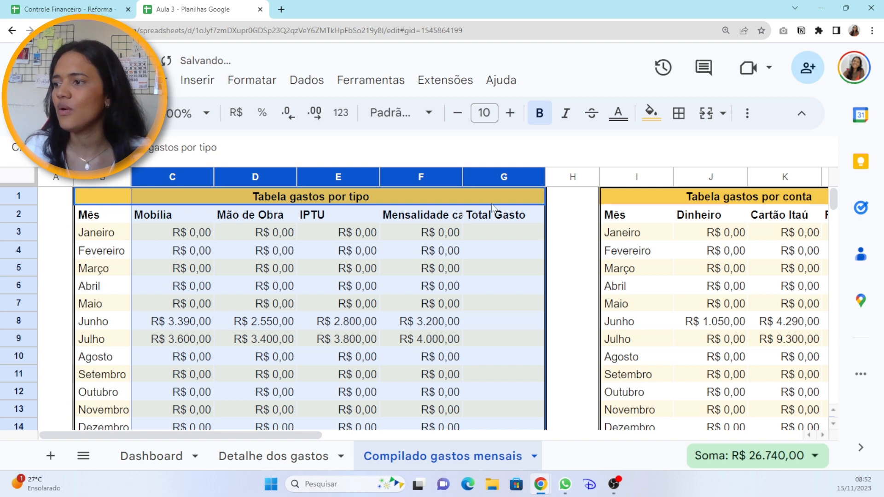
click(564, 257)
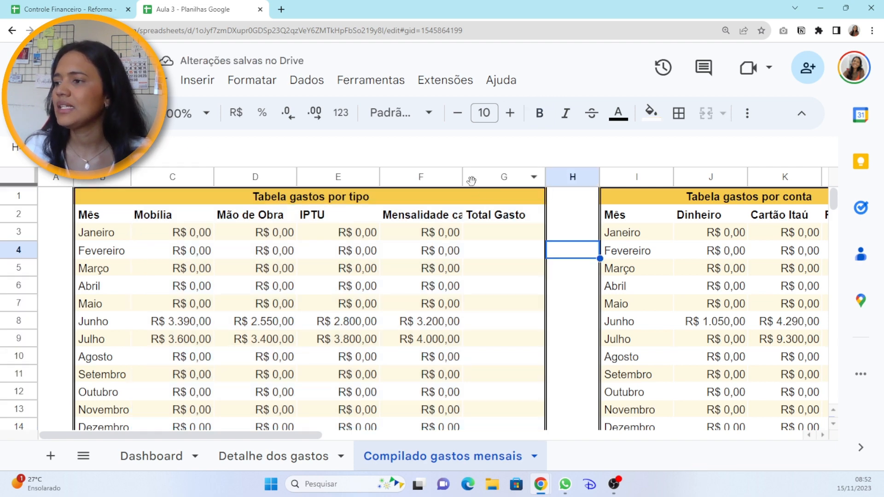
drag(460, 174, 493, 172)
click(557, 257)
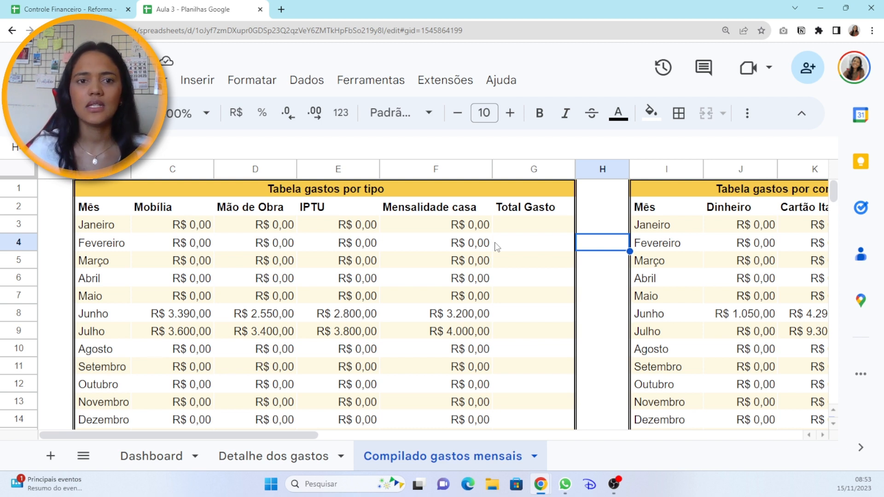
Enter the January total in G3 with the formula =SOMA(C3:F3).
click(518, 229)
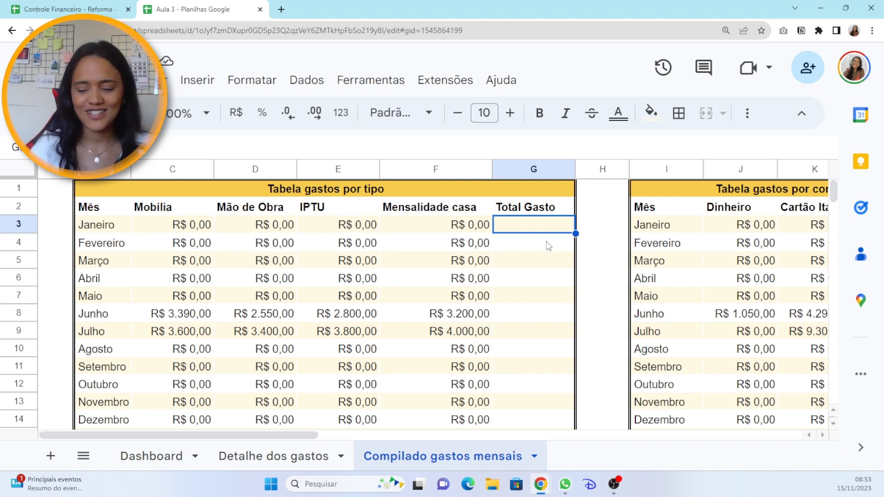
text(=s)
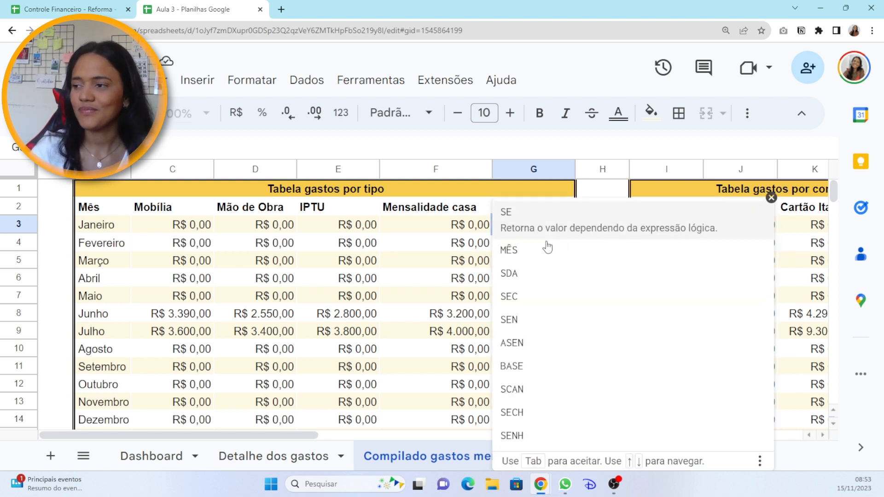
text(o)
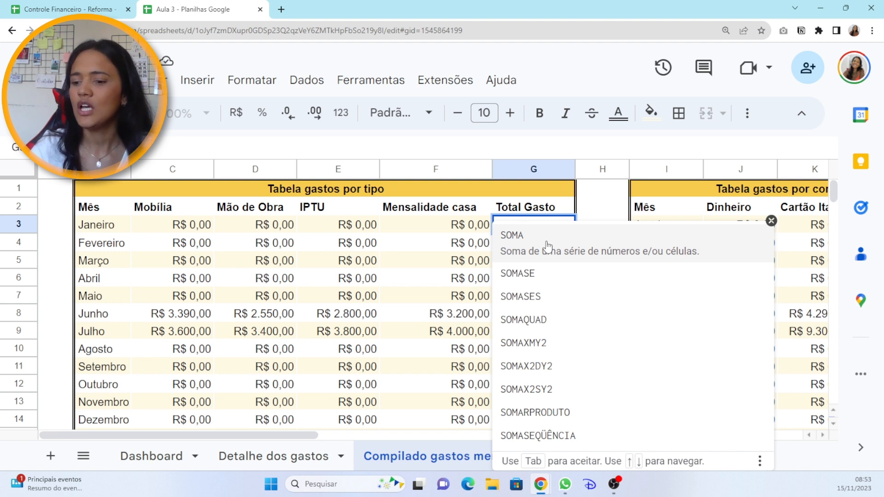
click(547, 246)
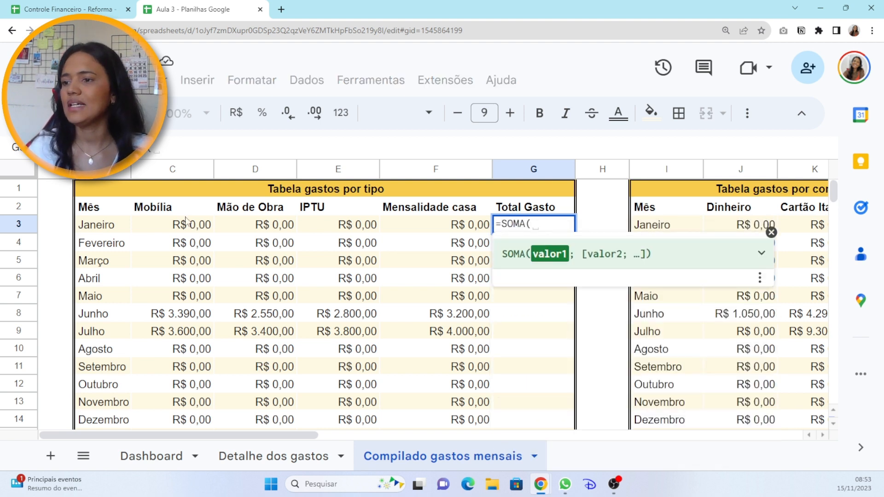
drag(187, 224, 456, 227)
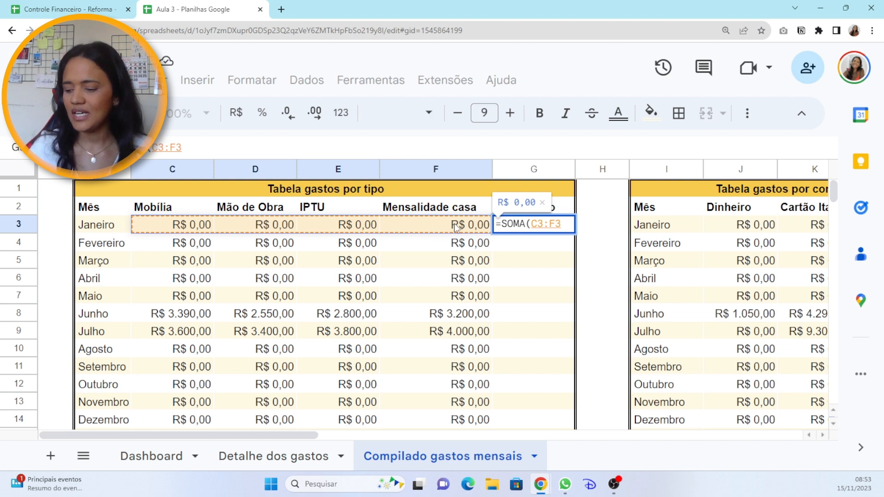
key(Return)
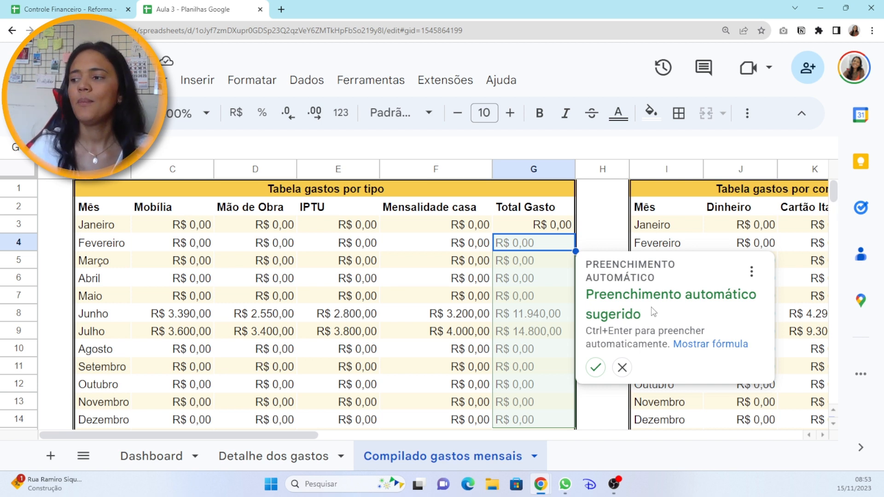
Accept the suggested autofill of the sum formula for February through December in the Total Gasto column.
click(595, 367)
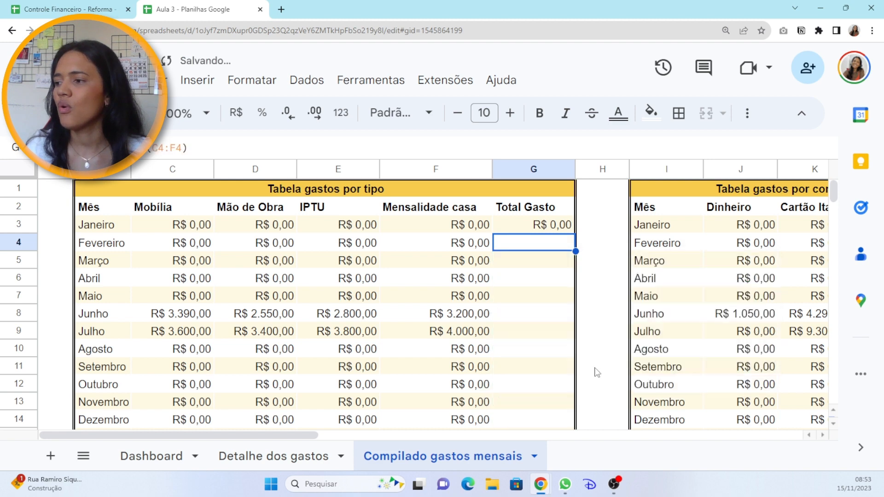
scroll(513, 382, down, 3)
scroll(525, 371, up, 2)
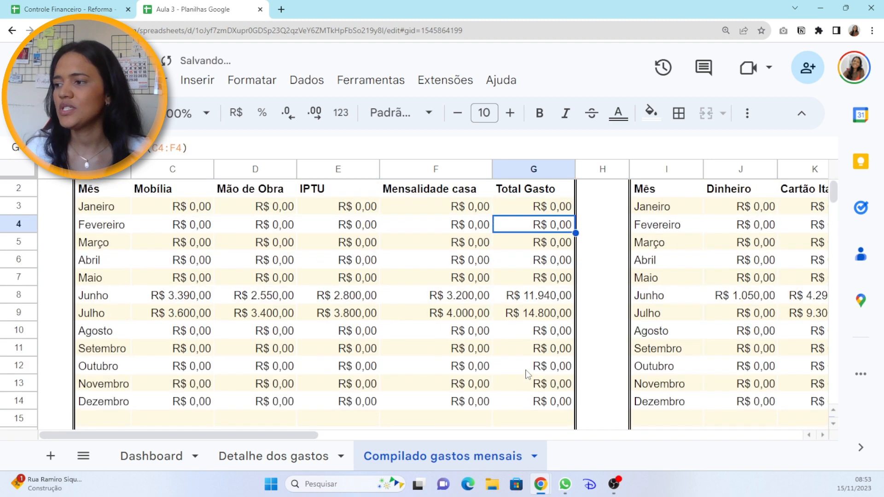
Inspect the October formula in the Total Gasto column to check which cells it sums.
click(532, 368)
double_click(532, 369)
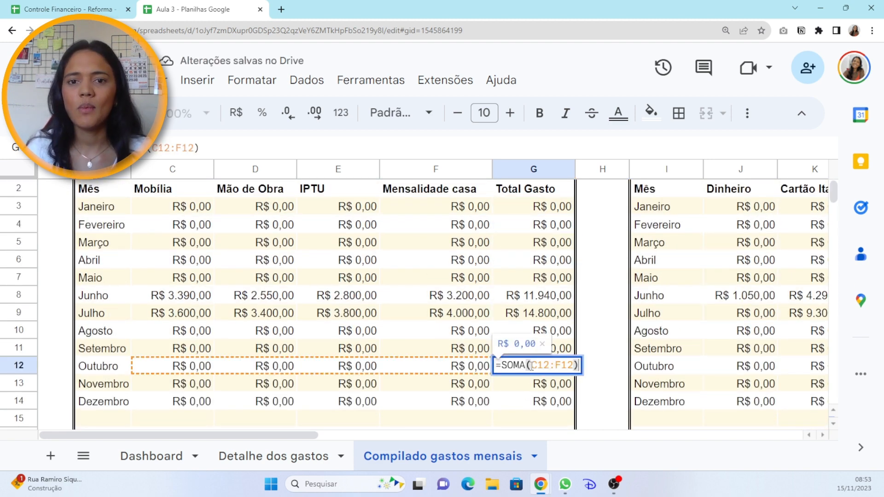
key(Return)
key(Return)
key(Return)
key(Return)
key(Return)
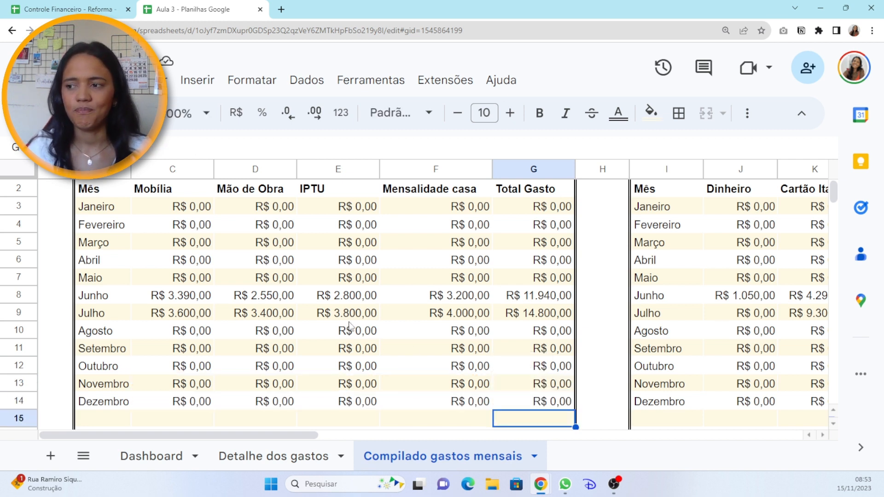
scroll(378, 348, up, 1)
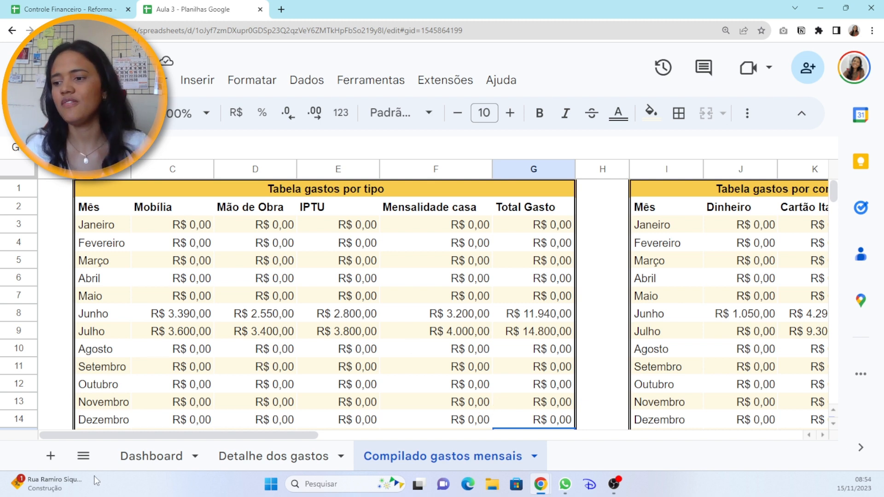
Start a SOMASE formula in Dashboard cell C7 with column B of Compilado gastos mensais as the range and the selected month in C3 as criterion.
click(161, 465)
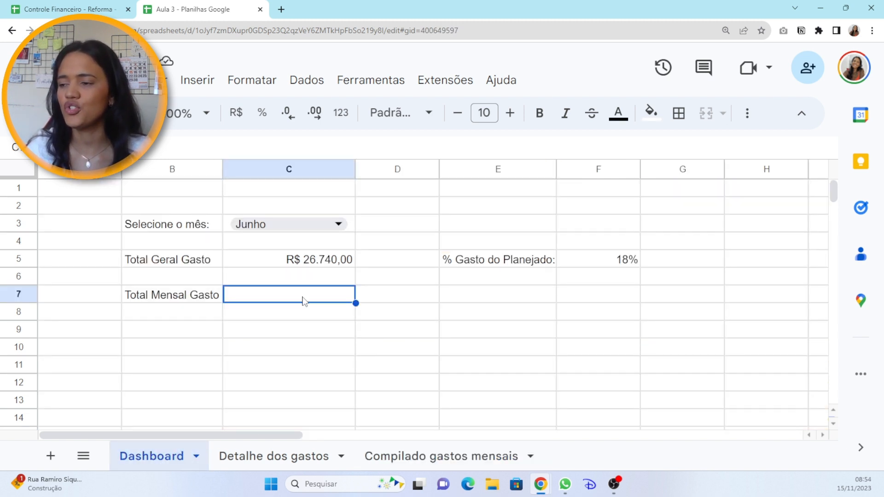
text(=somas)
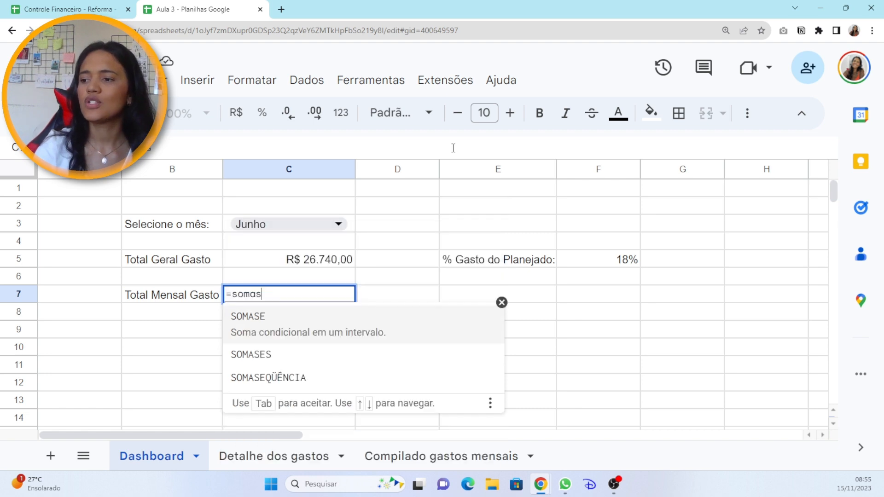
key(Tab)
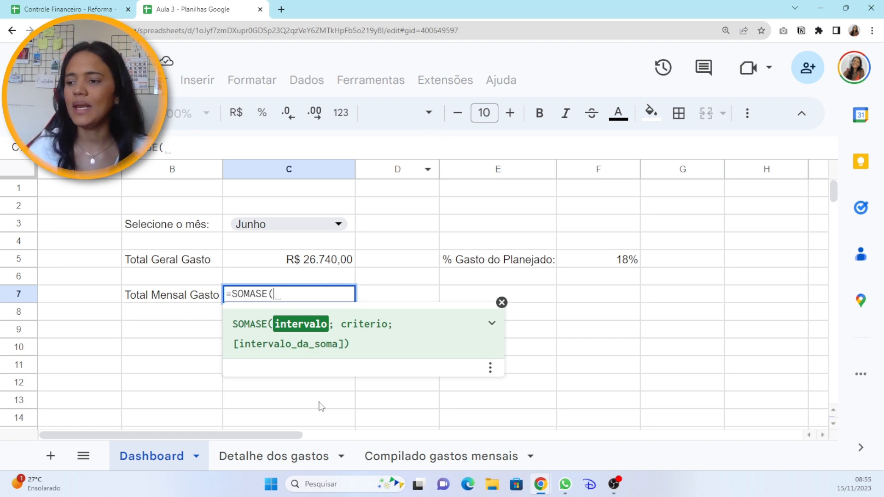
click(387, 457)
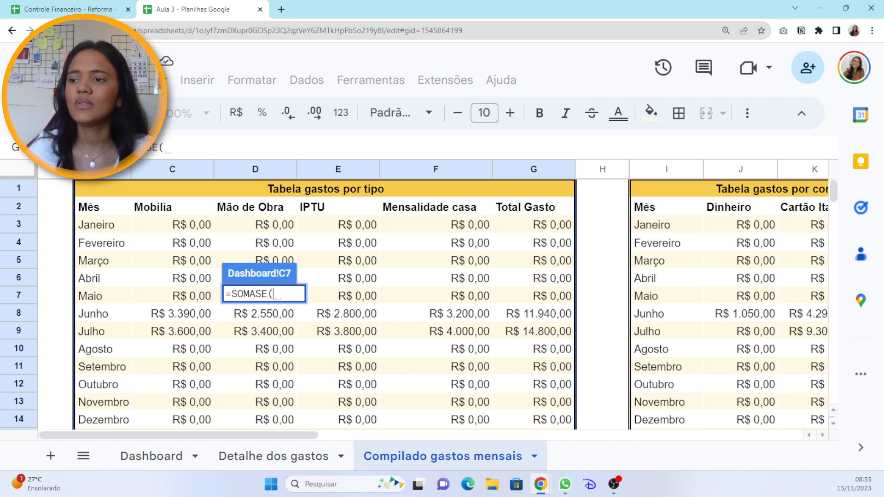
click(102, 169)
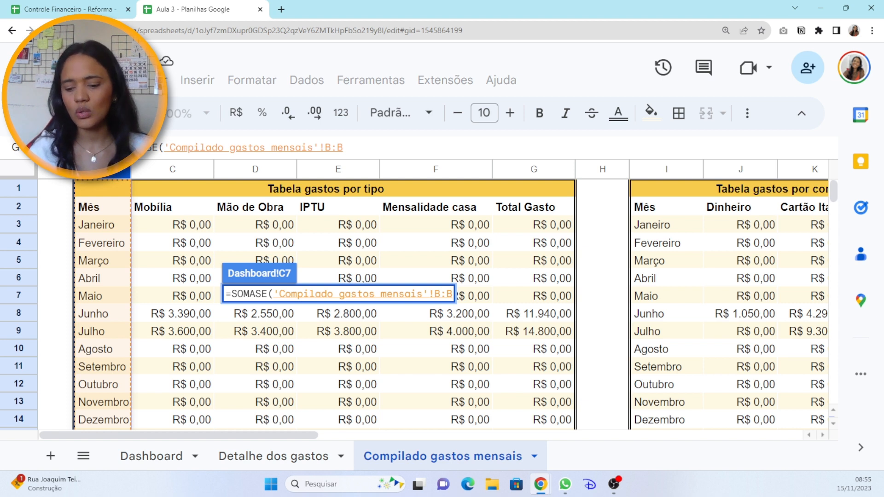
text(;)
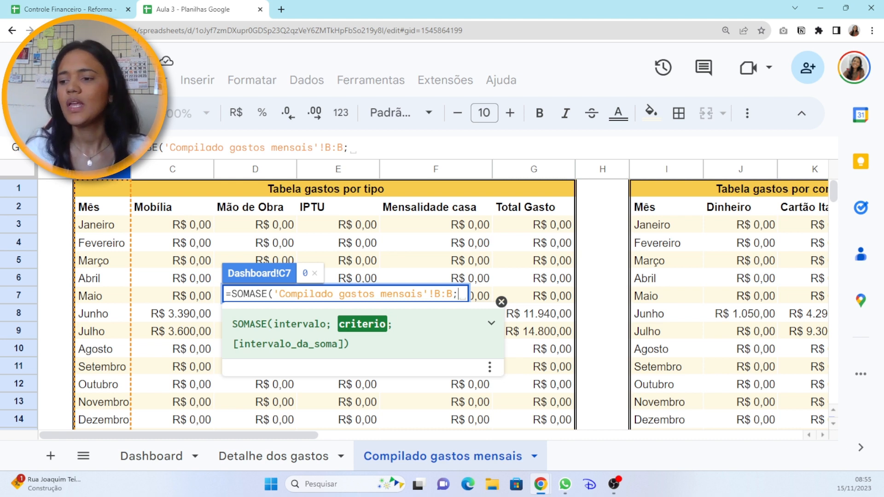
click(134, 458)
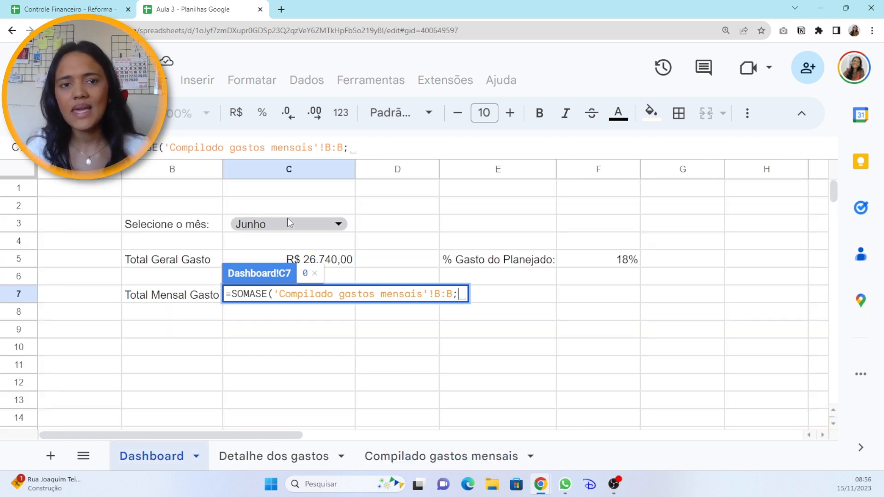
click(353, 229)
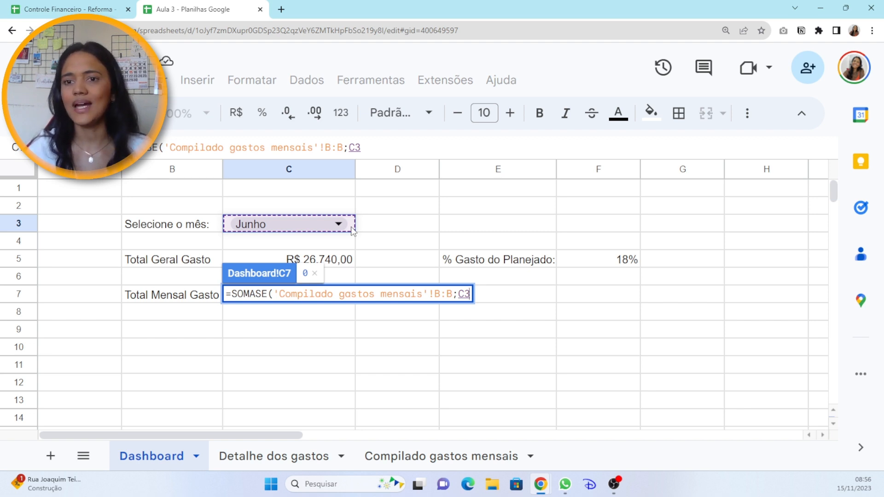
text(;)
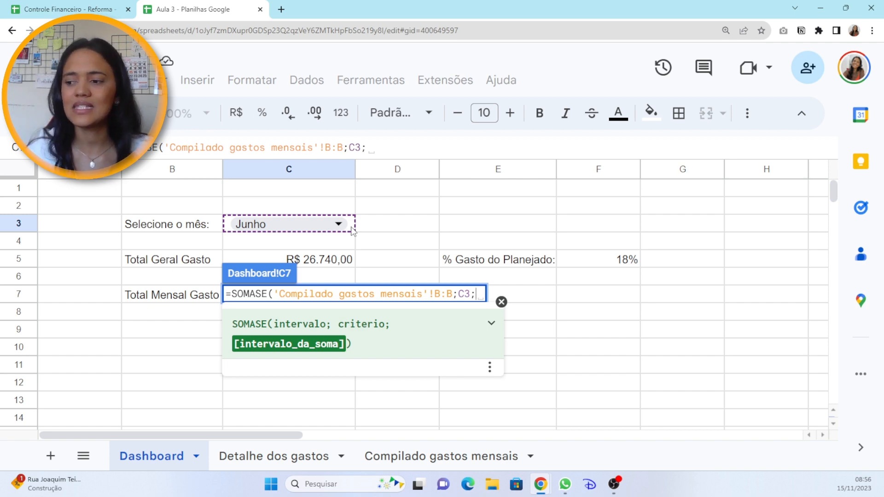
Complete the SOMASE formula with only column G of Compilado gastos mensais as the sum range, and format C7 as R$ currency.
click(436, 458)
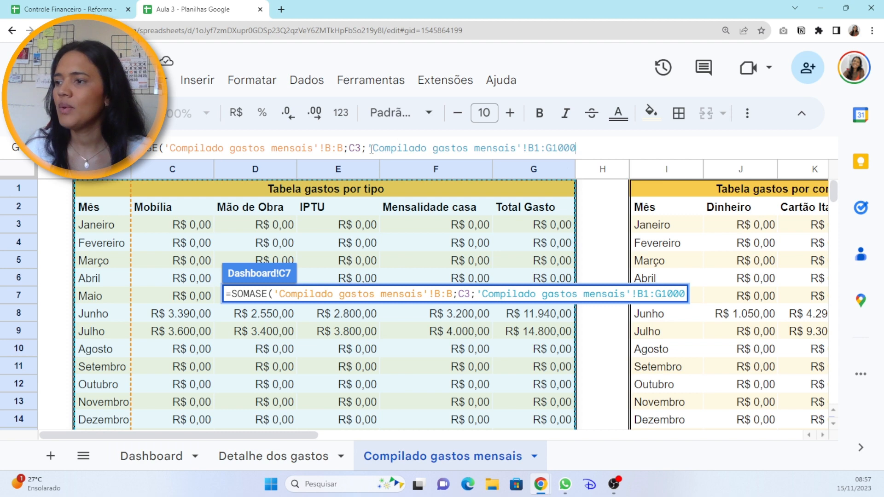
drag(371, 149, 618, 123)
key(BackSpace)
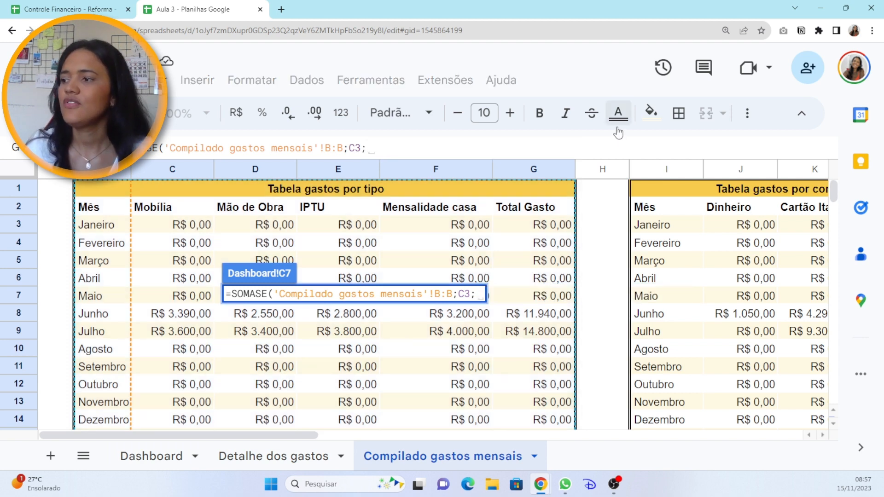
click(536, 169)
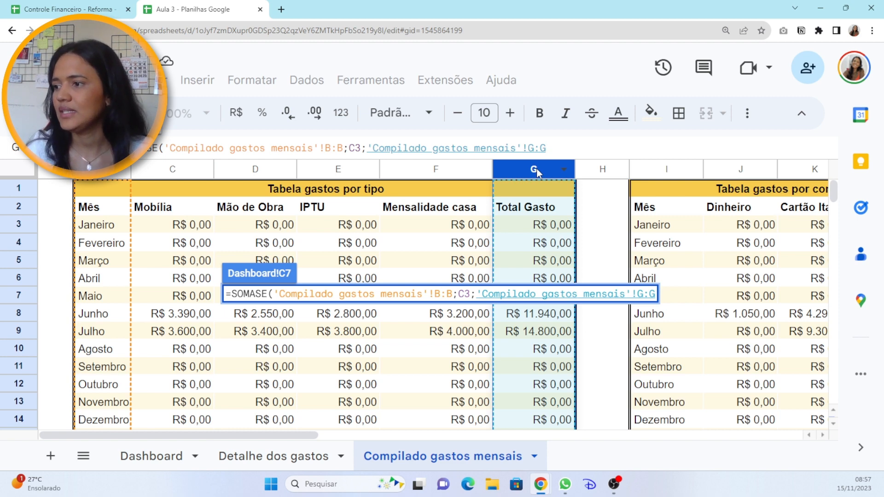
key(Return)
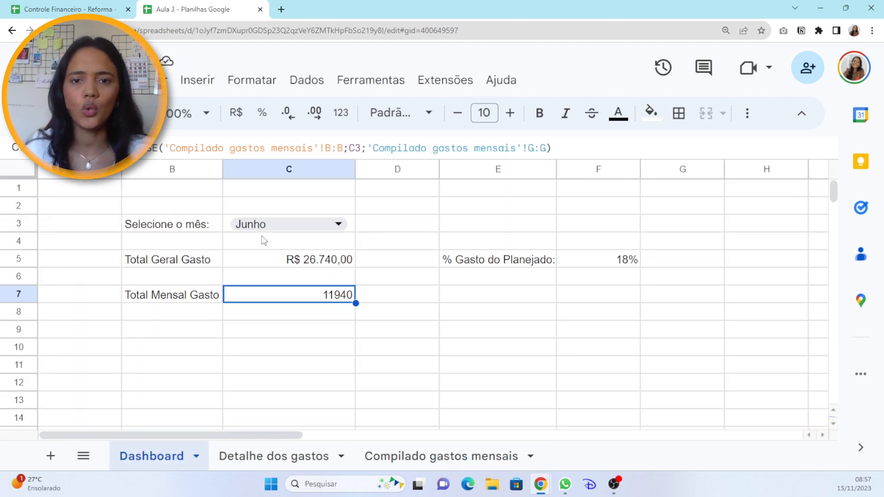
click(236, 115)
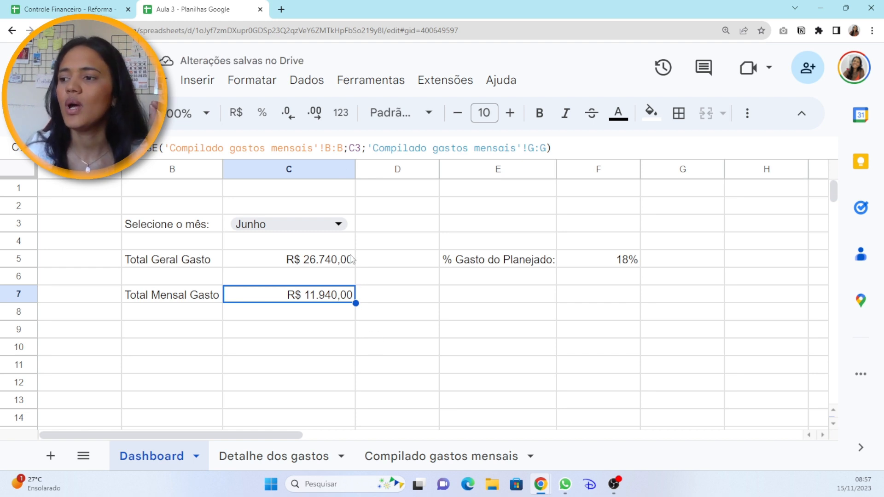
Test the monthly total by switching the month selector to Julho, Janeiro, Junho, Julho and back to Junho.
click(344, 223)
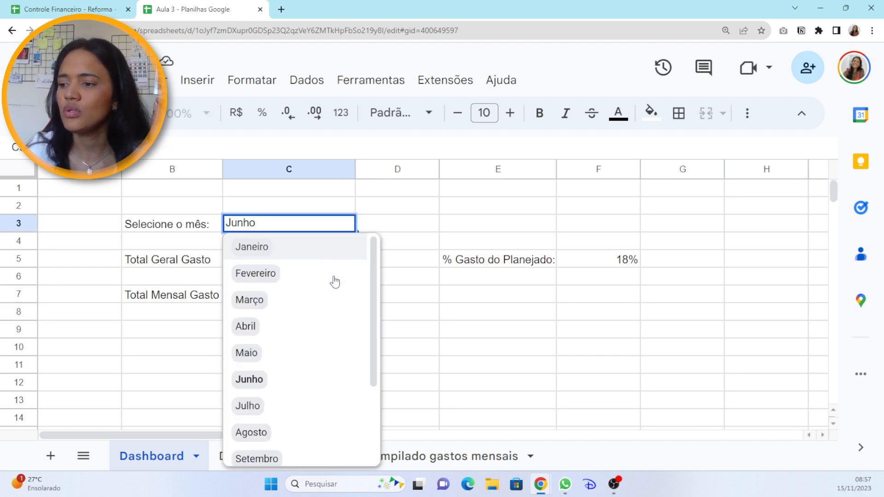
click(300, 401)
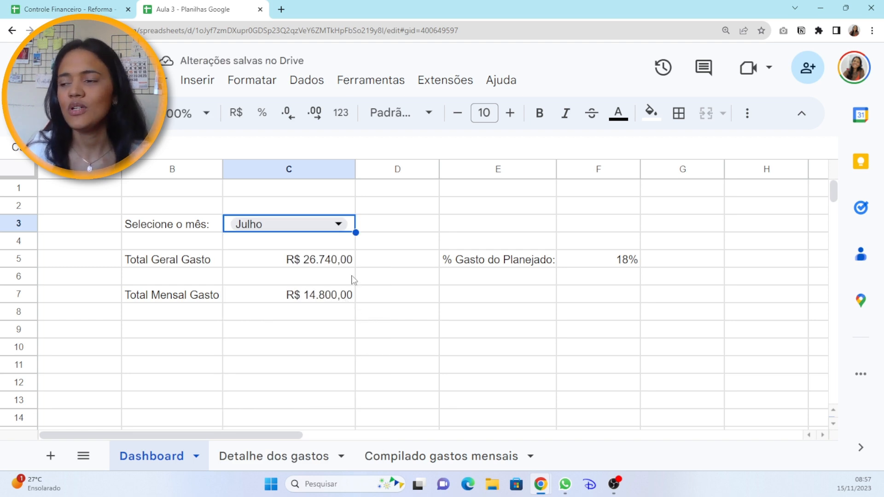
click(338, 224)
click(316, 262)
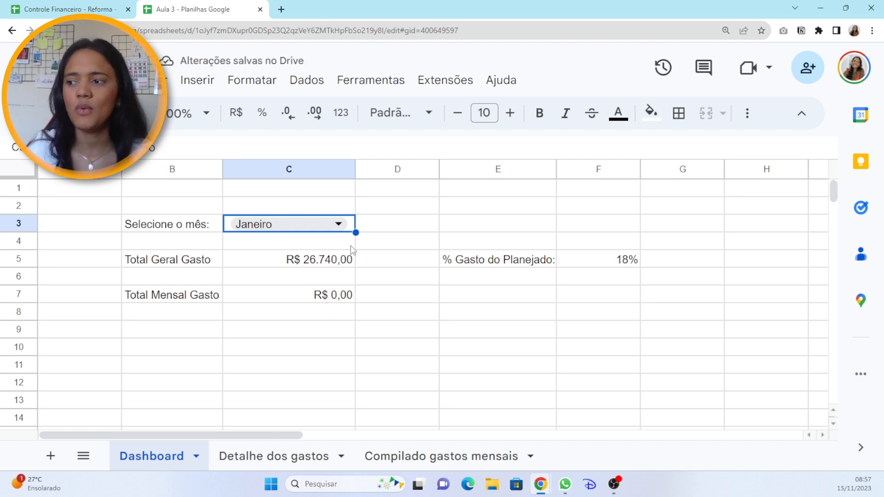
click(338, 224)
click(303, 375)
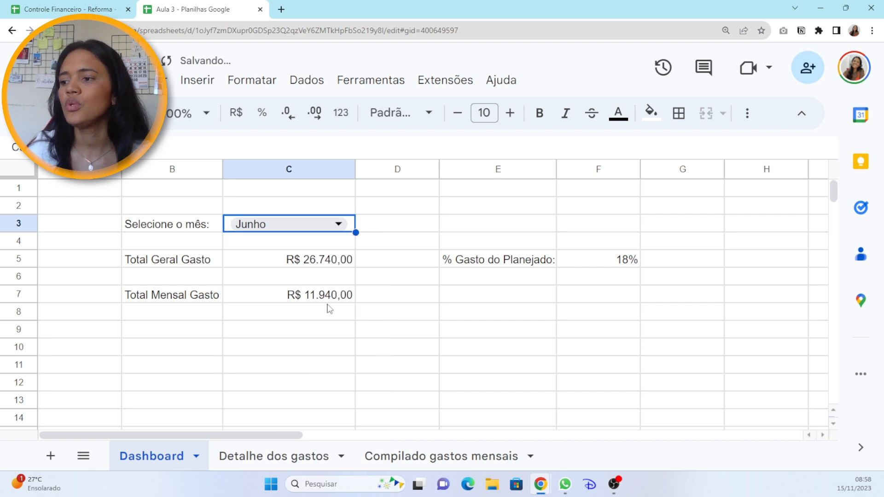
click(345, 224)
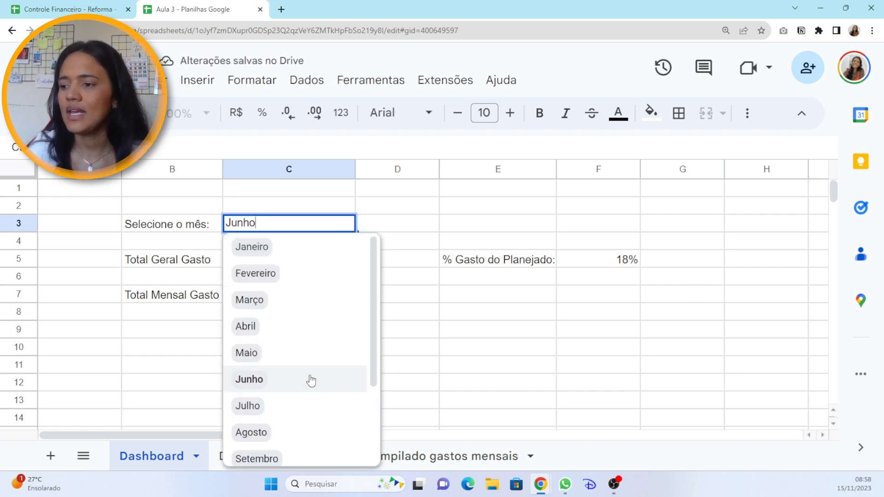
click(314, 402)
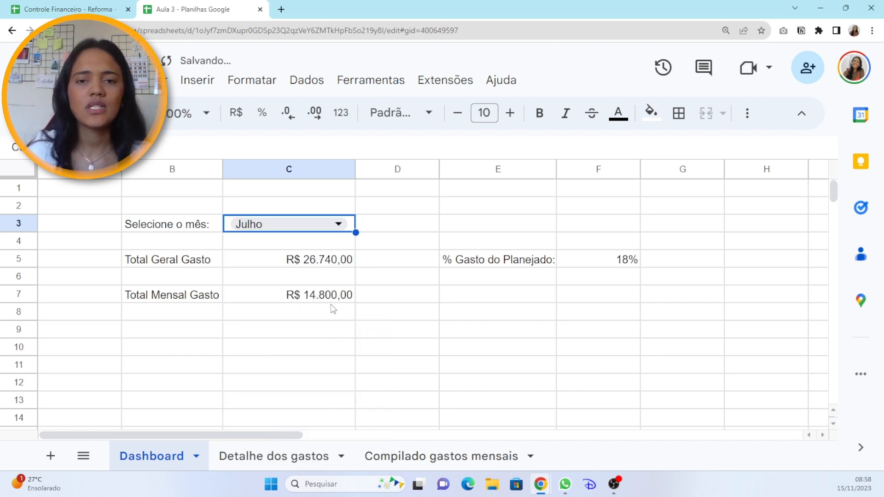
click(365, 333)
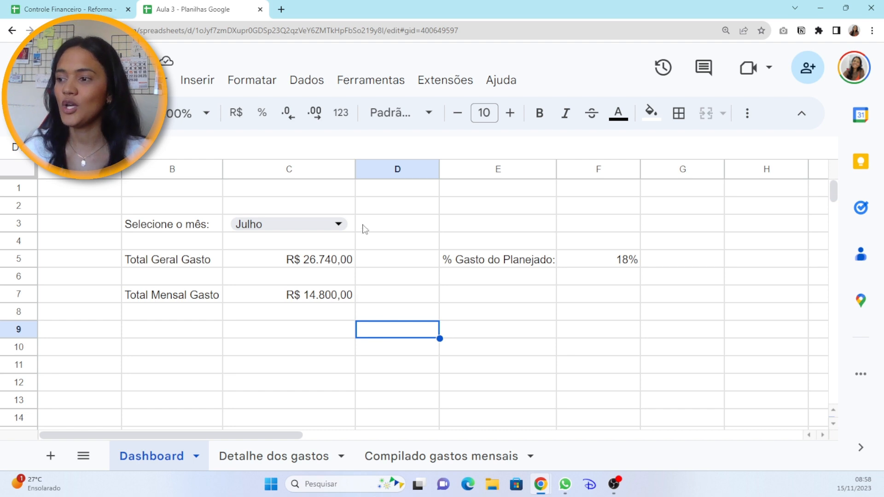
click(346, 223)
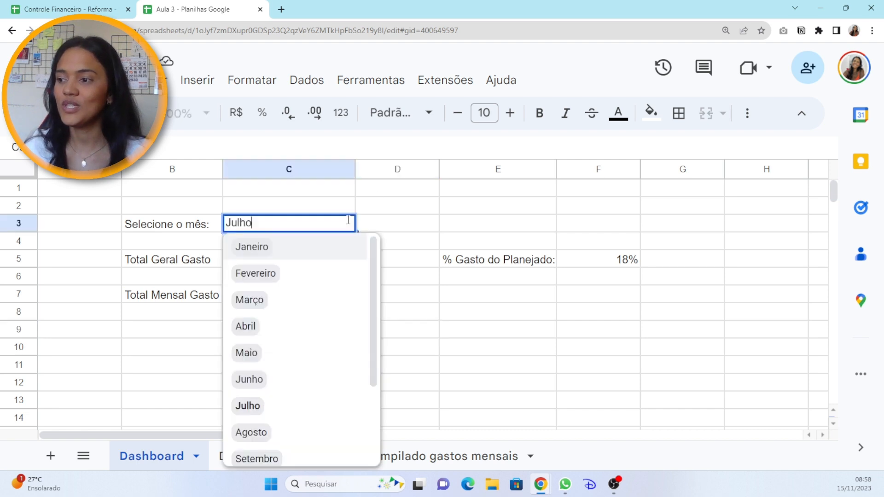
click(295, 381)
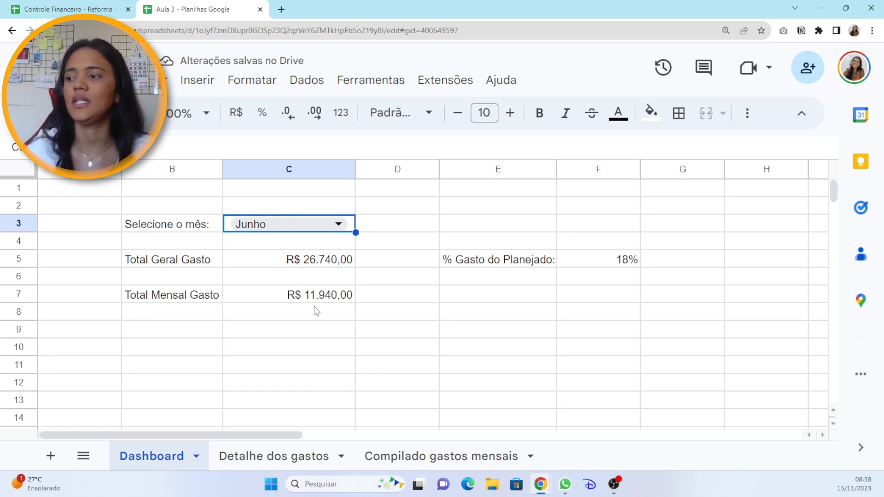
Enter the label "% Gasto do Planejado:" in E7, in the Total Mensal Gasto row.
click(539, 266)
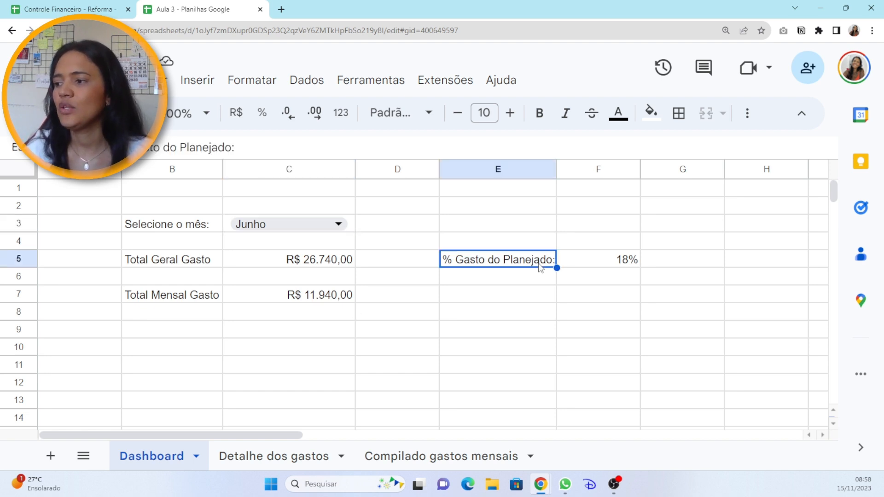
click(525, 295)
text(% gas)
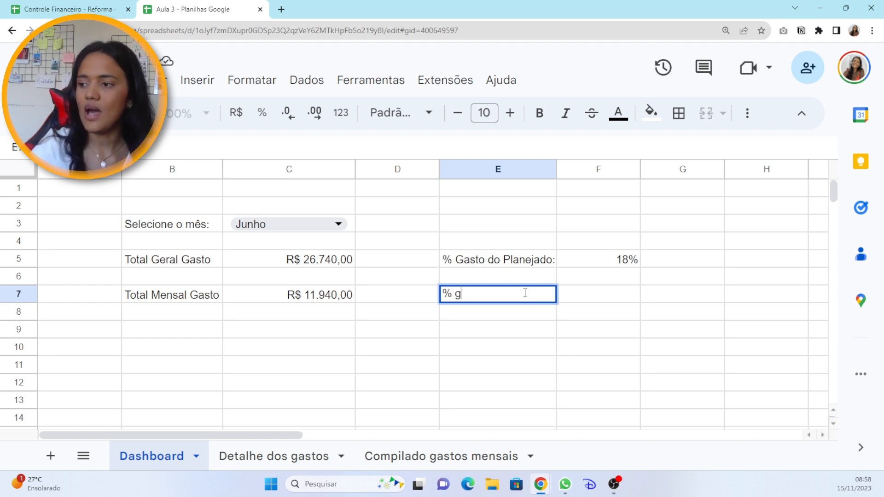
key(BackSpace)
key(BackSpace)
key(BackSpace)
text(Gasto )
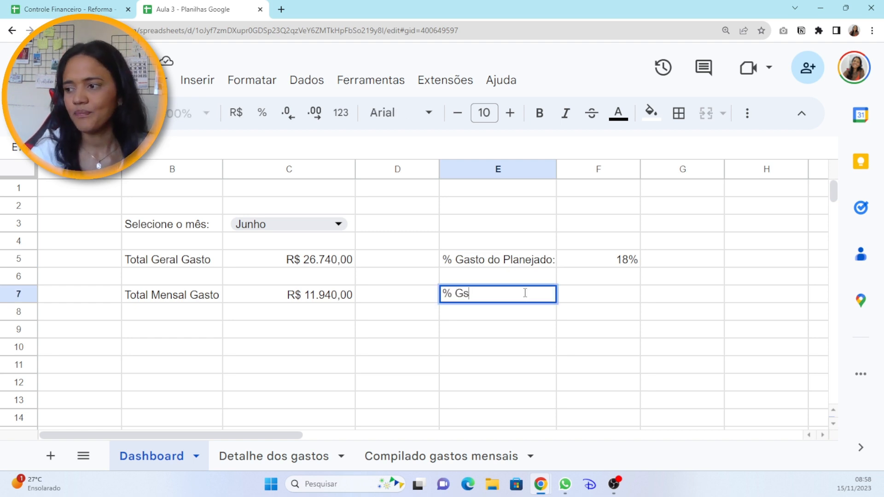
text(do Pl)
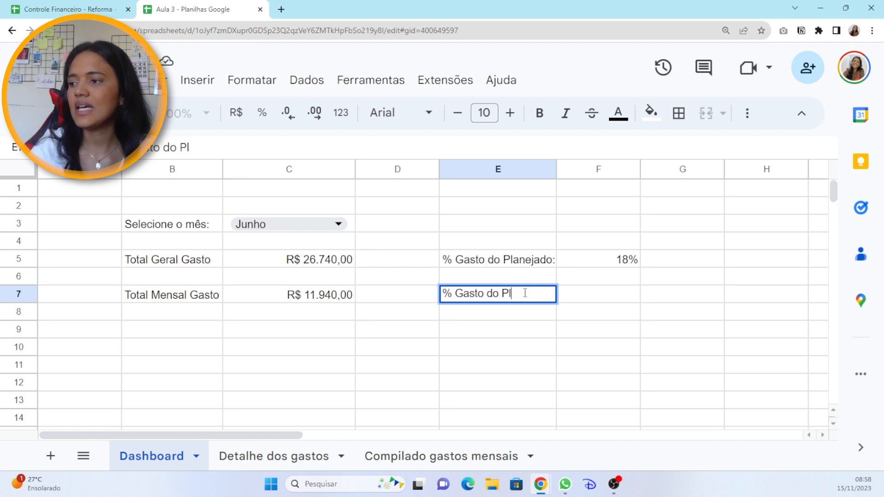
text(anejado:)
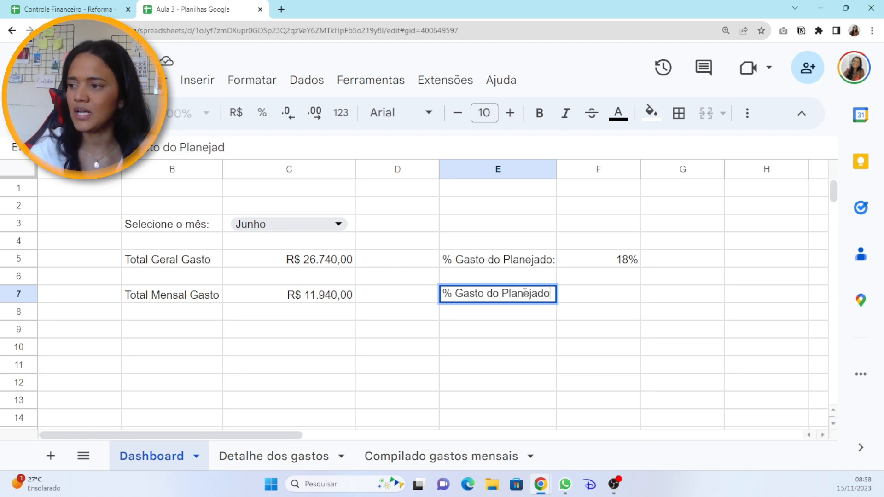
key(Return)
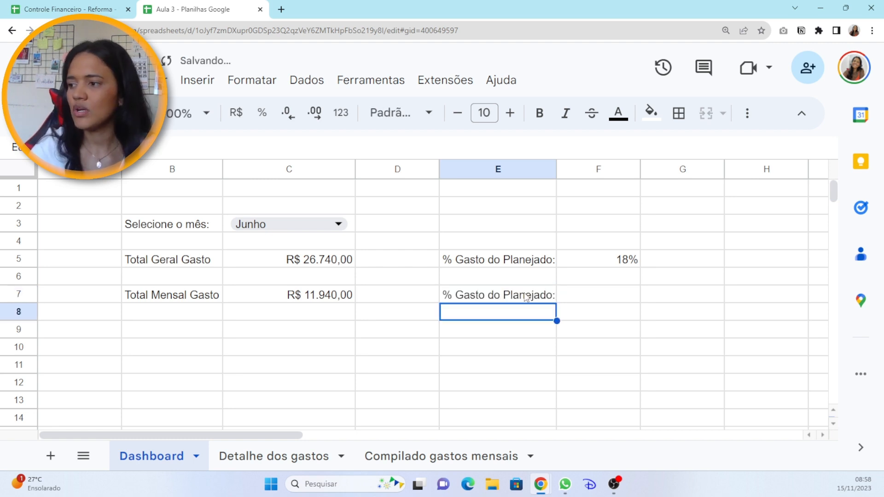
click(529, 266)
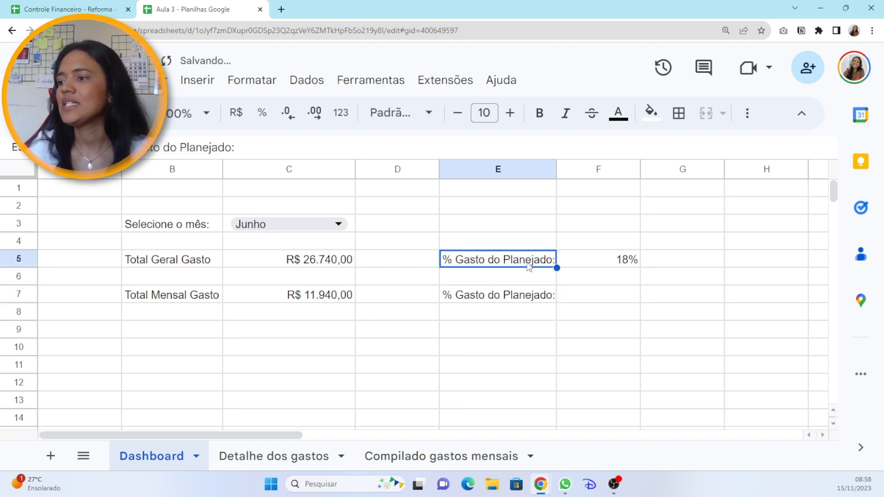
click(192, 263)
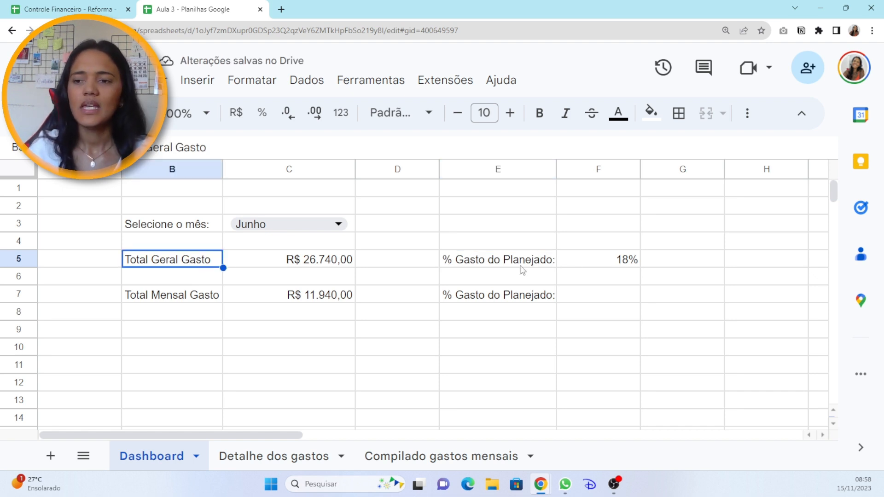
click(540, 299)
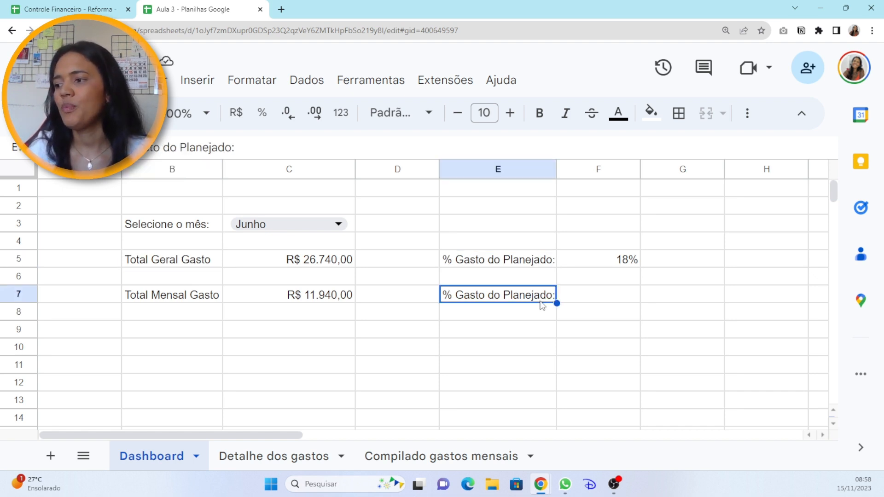
click(217, 298)
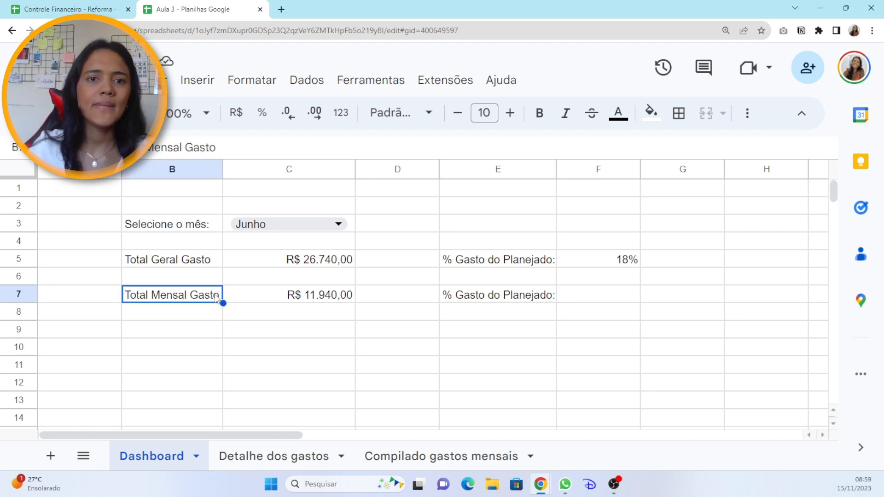
Enter a formula in Dashboard F7 dividing C7 by the Mensais expectation in cell O2 of Compilado gastos mensais.
click(595, 293)
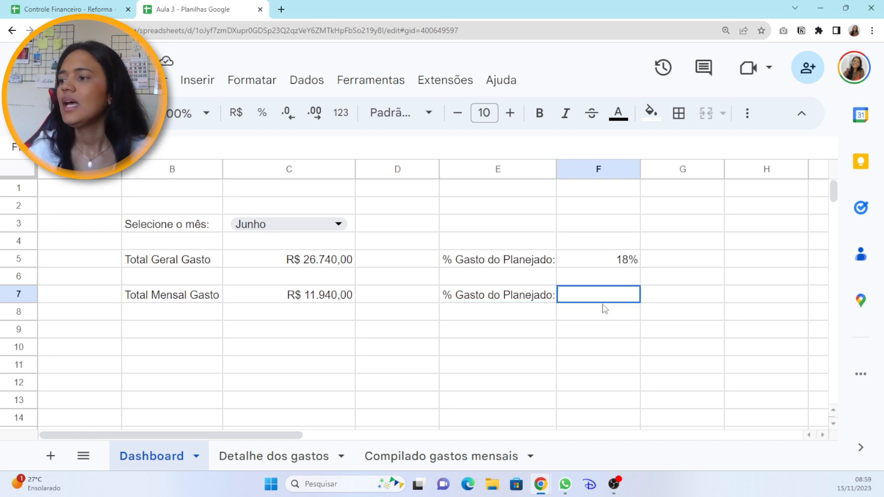
text(=)
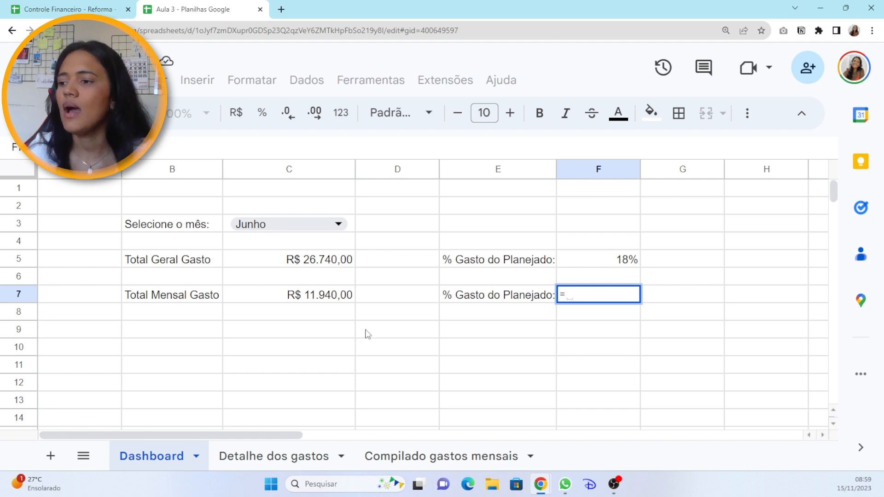
click(330, 300)
text(/)
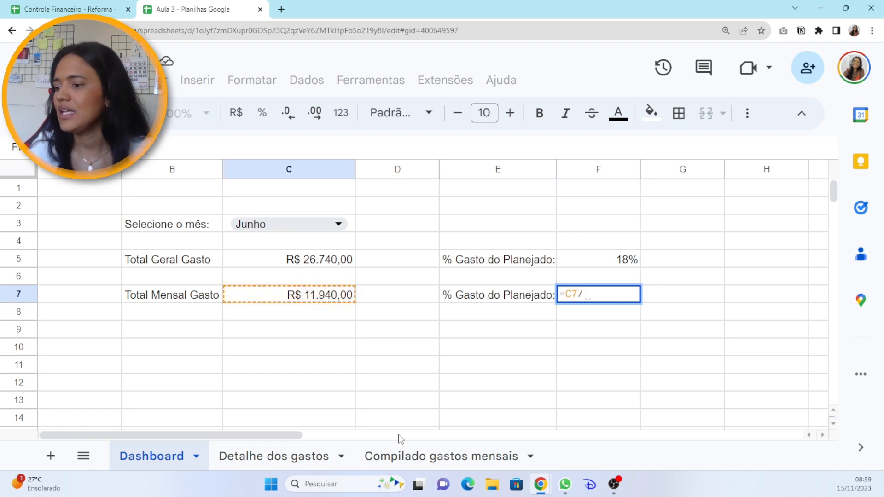
click(407, 449)
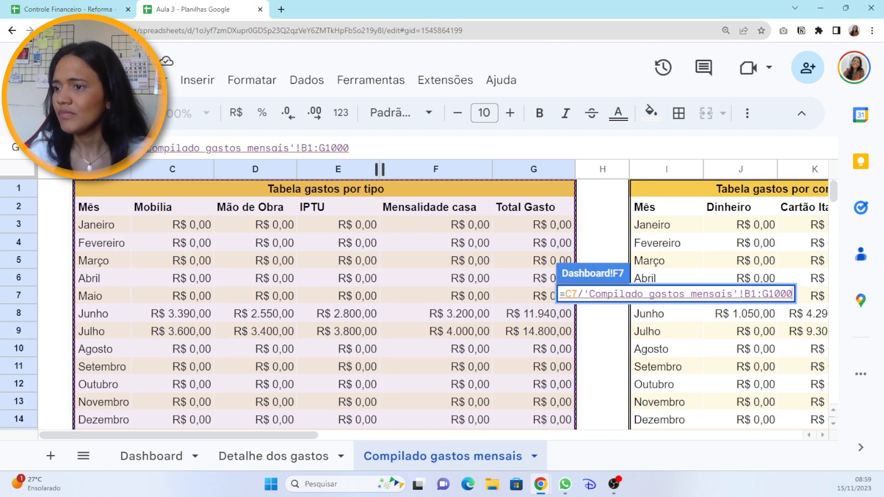
drag(146, 148, 350, 148)
key(BackSpace)
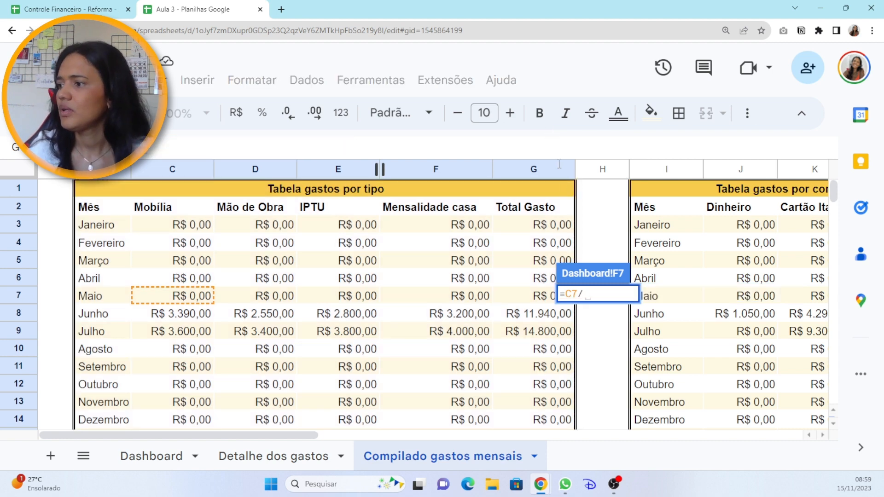
drag(275, 435, 477, 419)
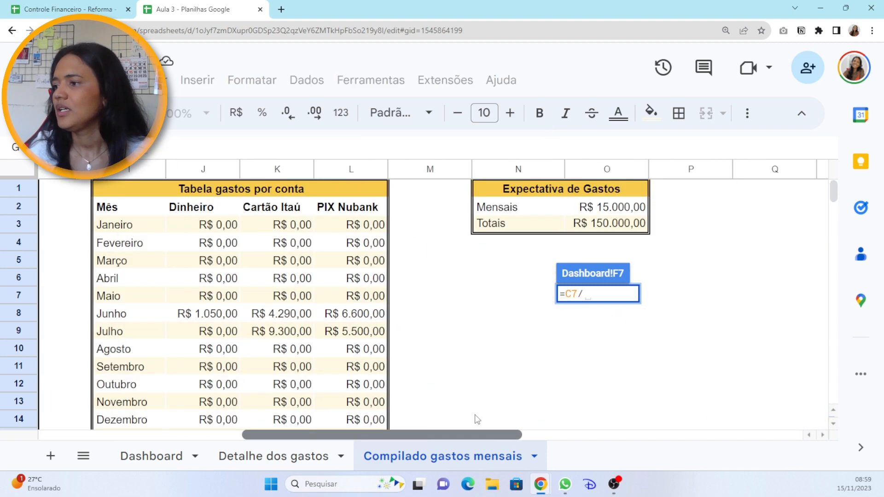
click(645, 205)
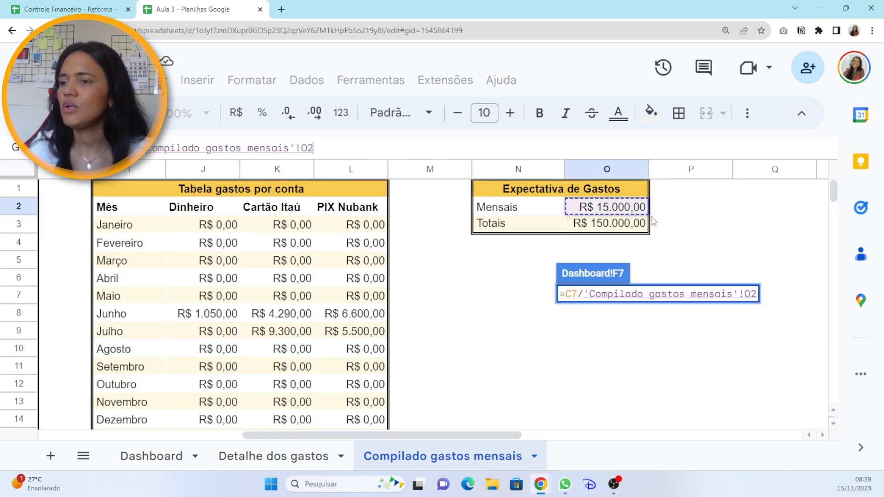
key(Return)
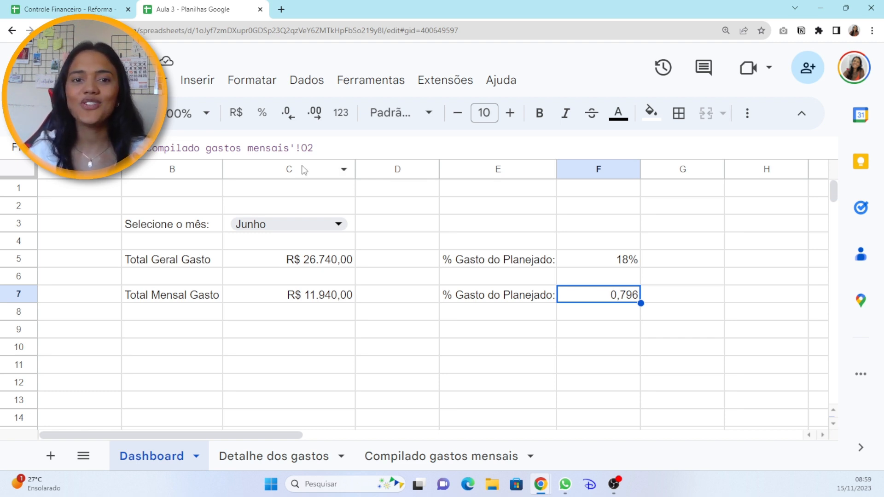
Format F7 as a percentage without decimal places.
click(262, 113)
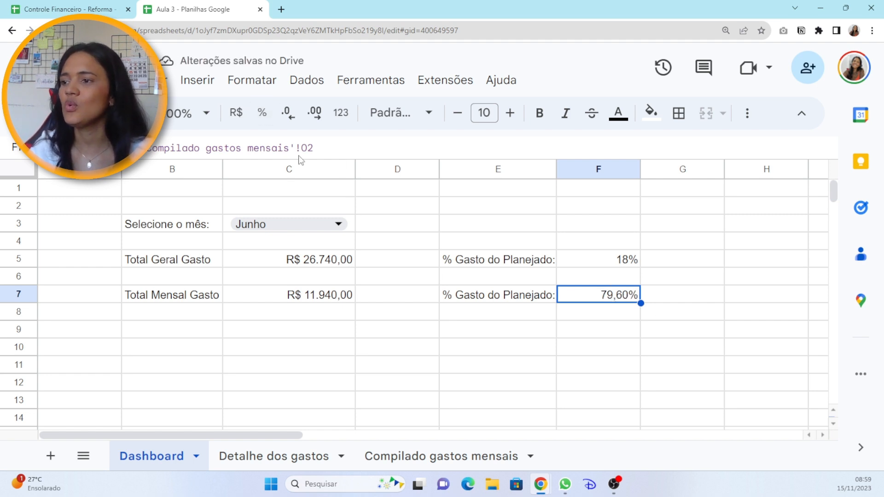
click(295, 116)
click(297, 118)
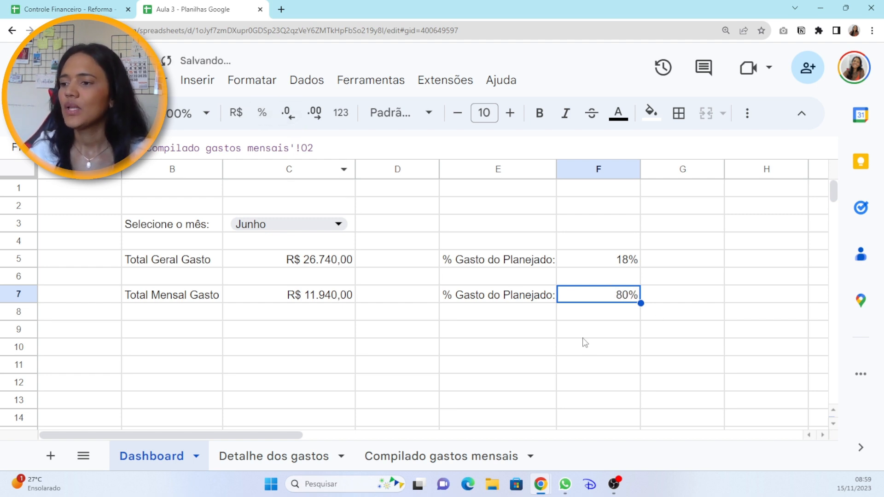
Switch the Dashboard month selector to Julho to test the monthly percentage.
click(337, 225)
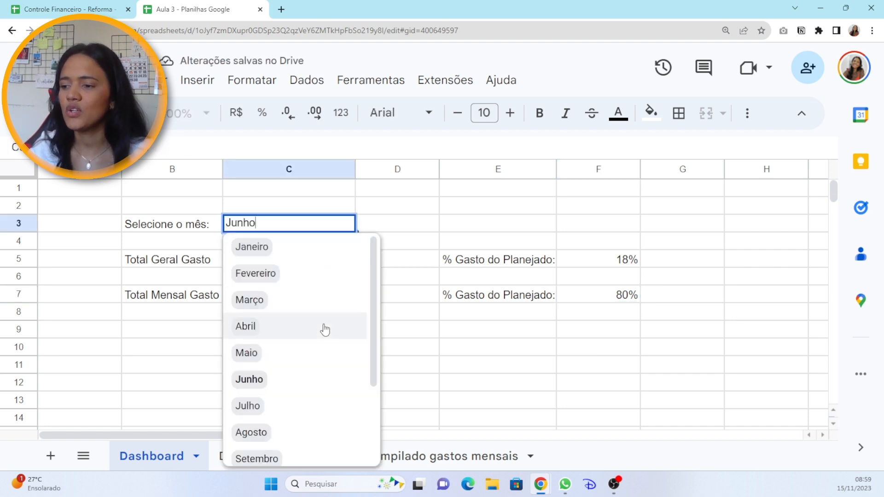
click(310, 410)
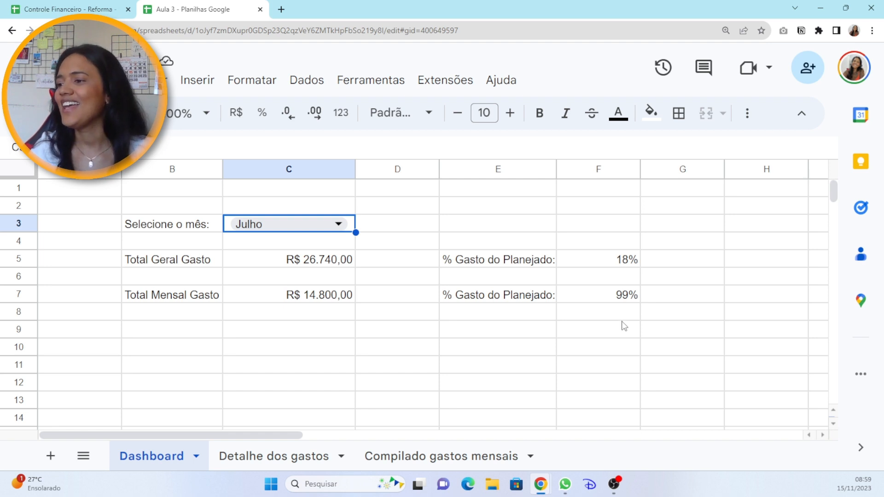
click(628, 336)
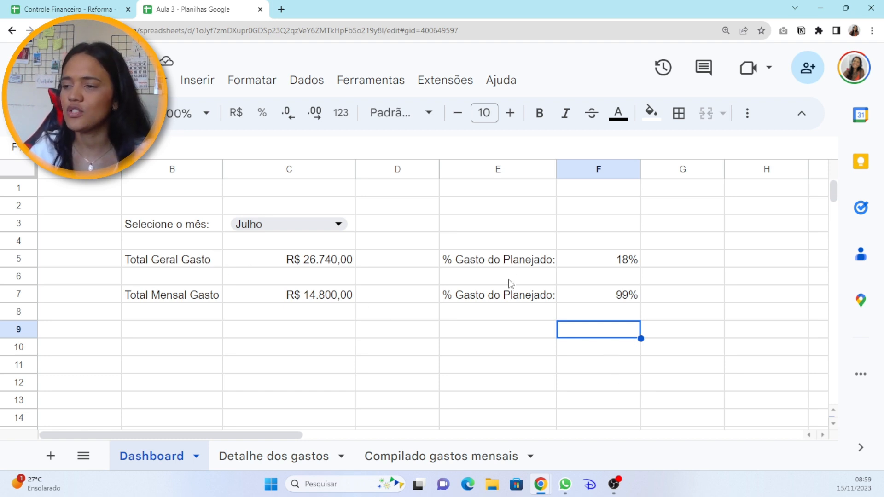
scroll(523, 244, down, 2)
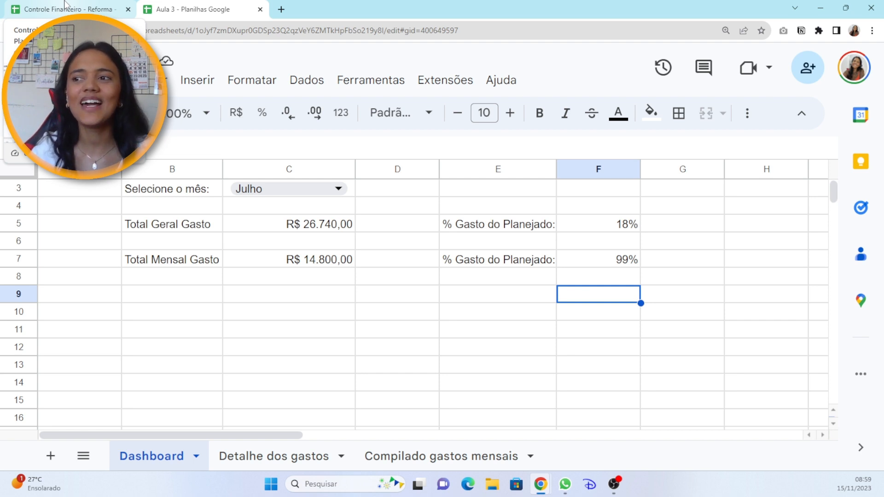
Review the Gastos por conta and Gastos por tipo charts in the Controle Financeiro - Reforma spreadsheet, and return to the Aula 3 spreadsheet.
click(66, 9)
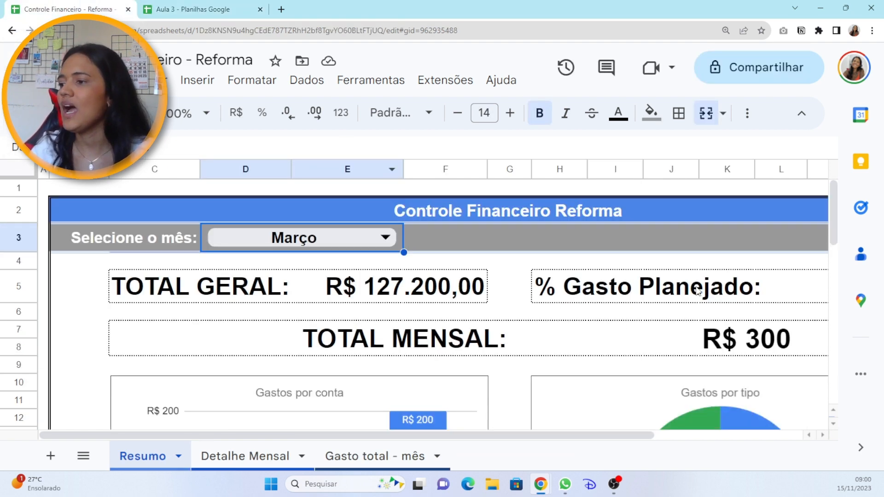
scroll(698, 290, down, 2)
scroll(517, 244, down, 2)
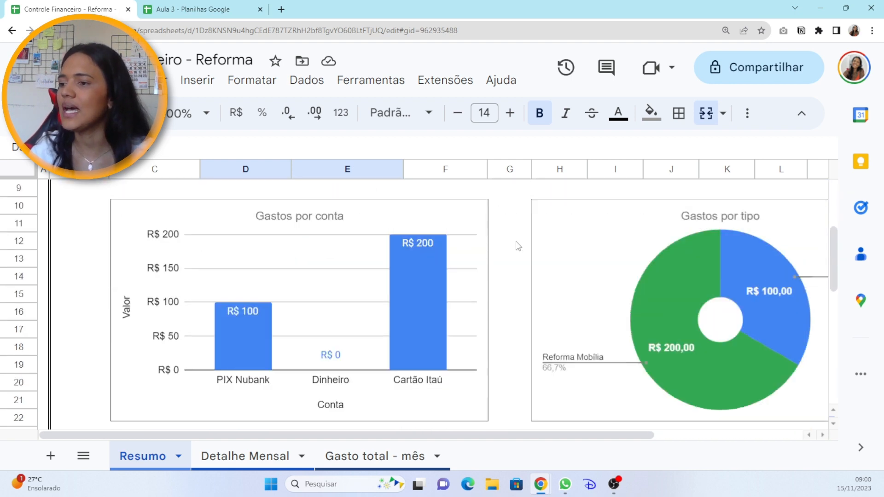
scroll(488, 271, down, 1)
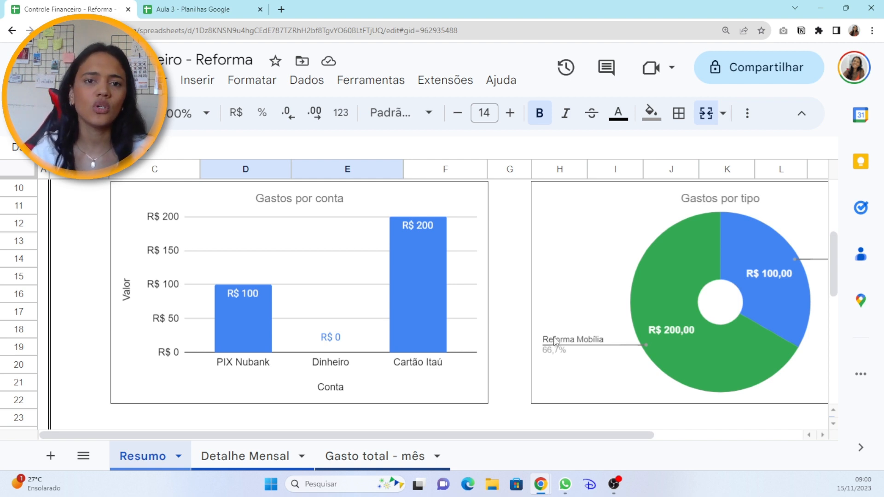
click(178, 11)
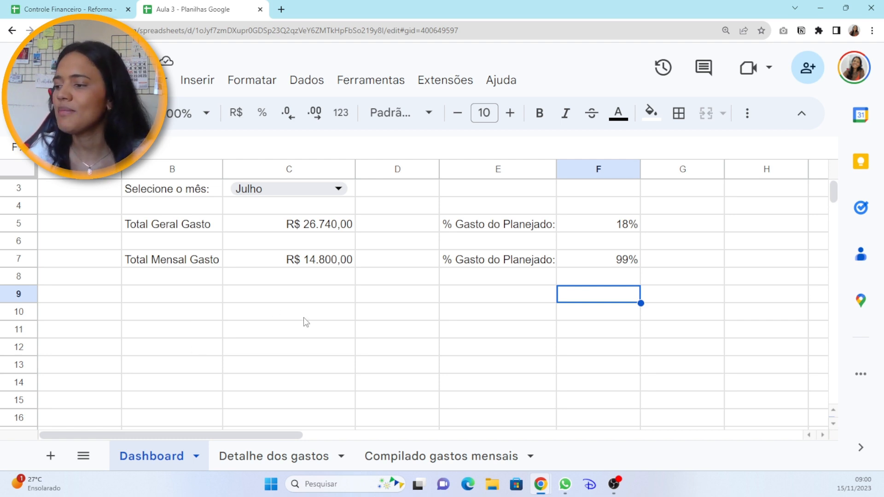
Enter the label "Selecione o mês" in N5 of Compilado gastos mensais, below the Expectativa de Gastos table.
click(436, 458)
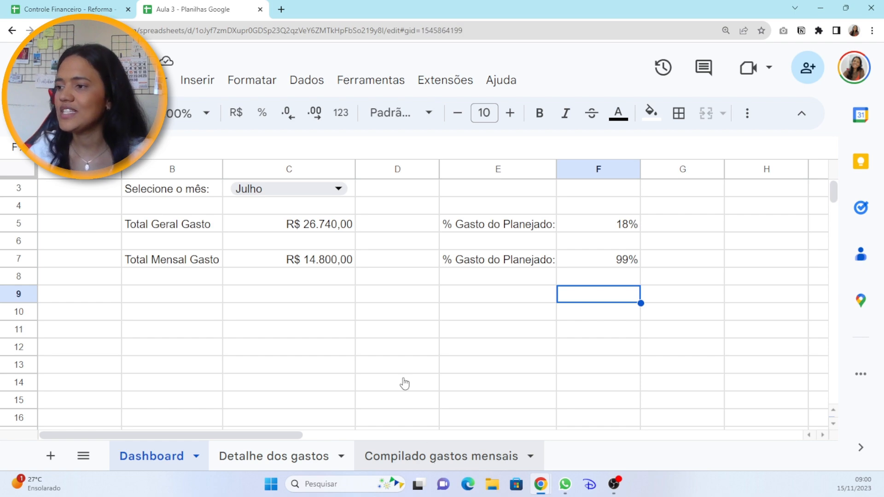
click(546, 338)
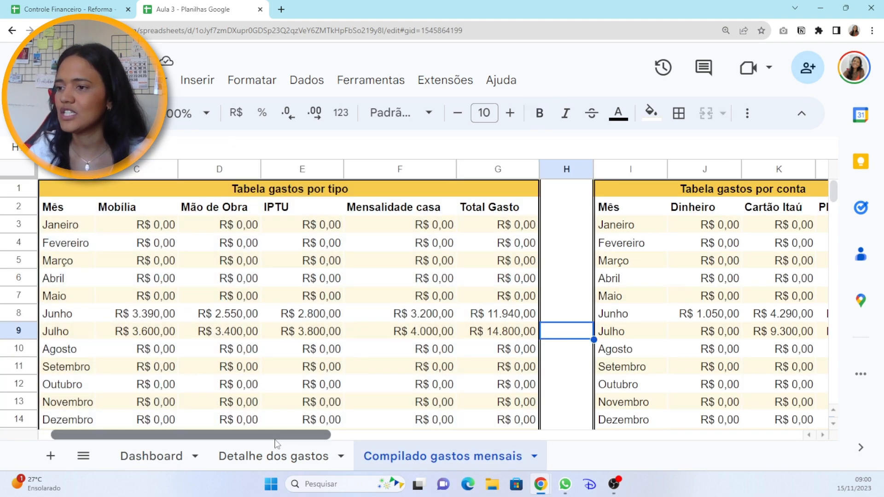
drag(275, 432, 454, 434)
click(512, 266)
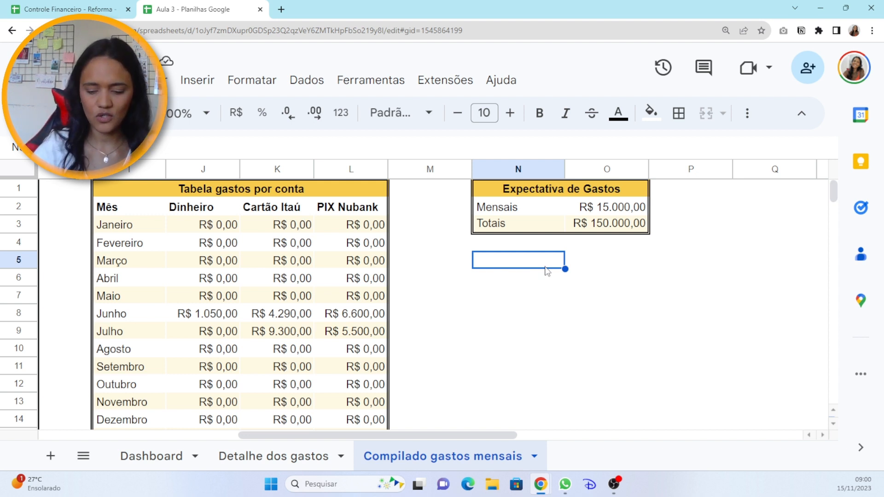
text(Sele)
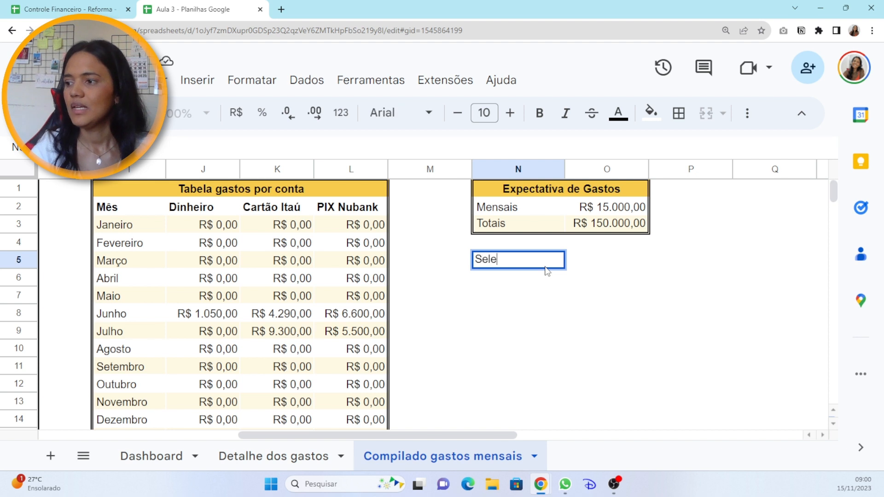
text(cione o m)
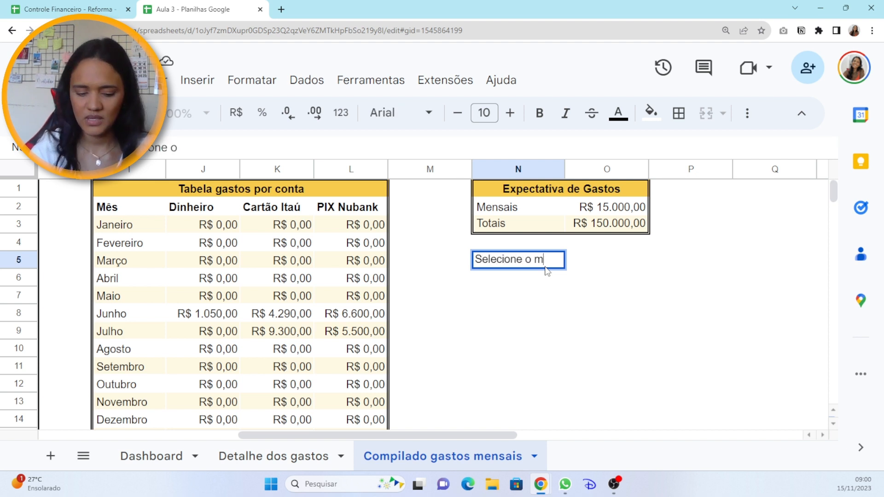
text(ês)
key(Return)
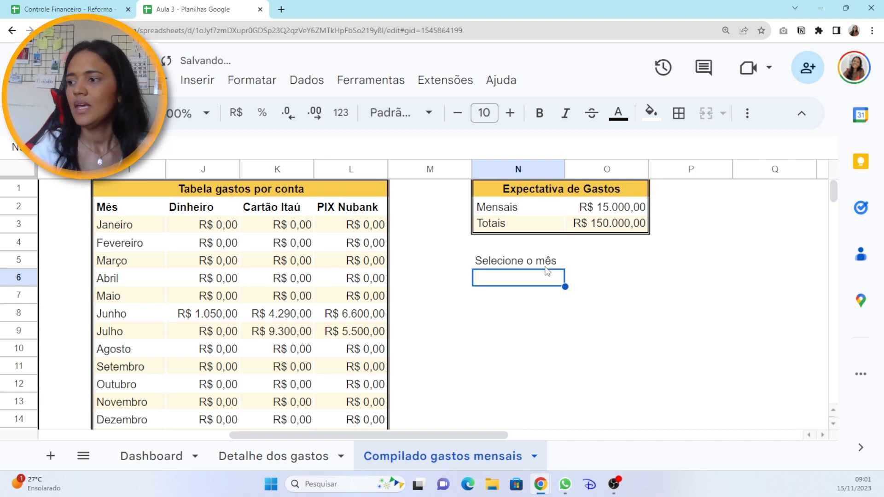
Insert a dropdown list in O5, beside the "Selecione o mês" label.
key(Up)
key(Right)
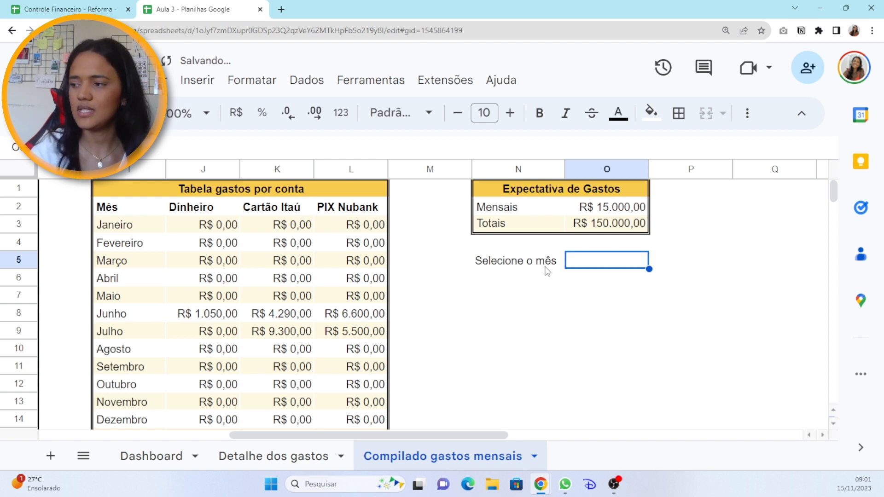
drag(475, 435, 566, 446)
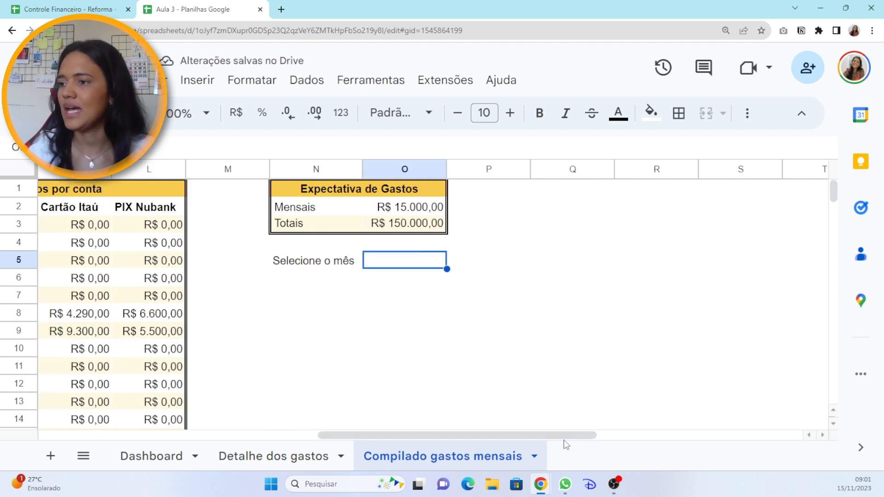
click(187, 84)
scroll(258, 359, down, 1)
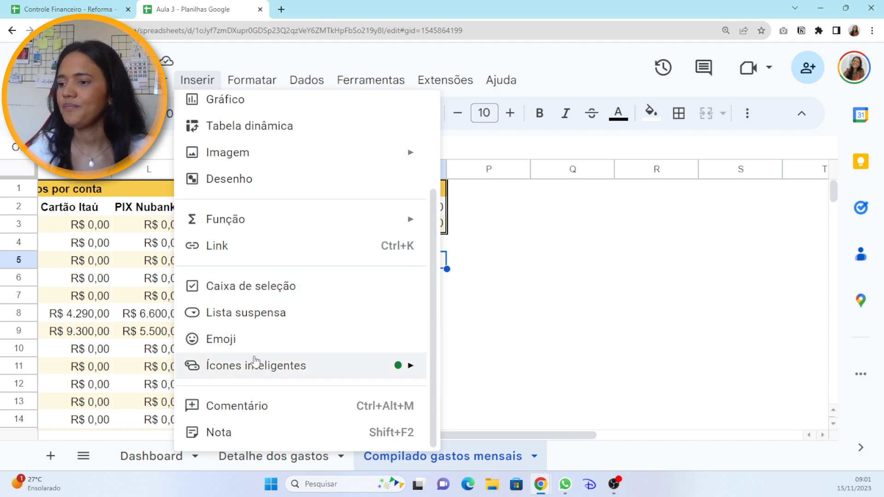
click(266, 318)
Unhide columns M and N with the month numbers and names in Detalhe dos gastos.
drag(249, 436, 324, 437)
click(251, 458)
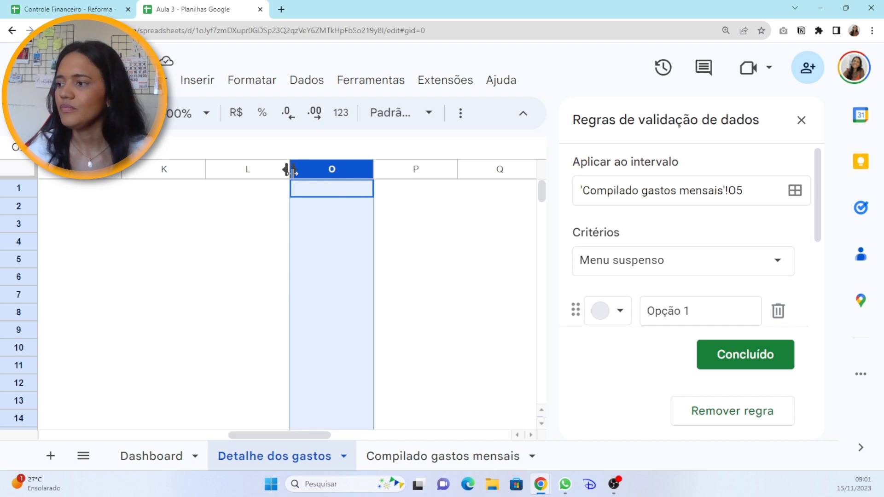
click(265, 172)
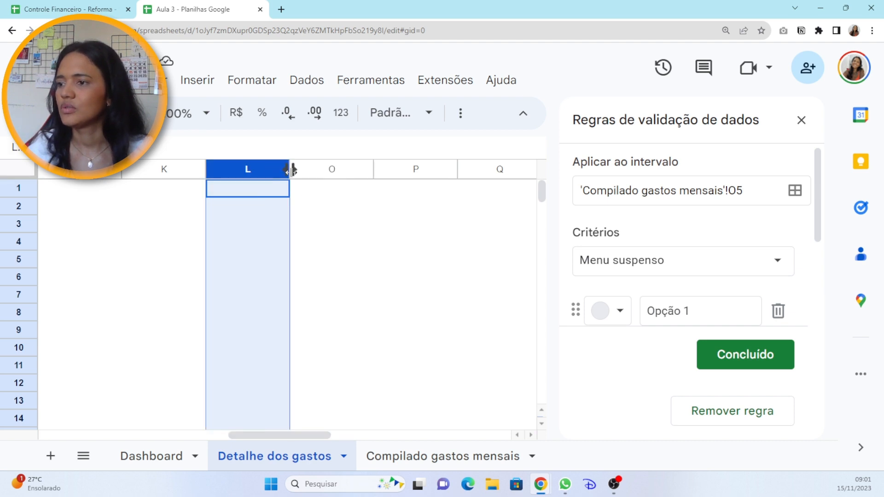
click(290, 170)
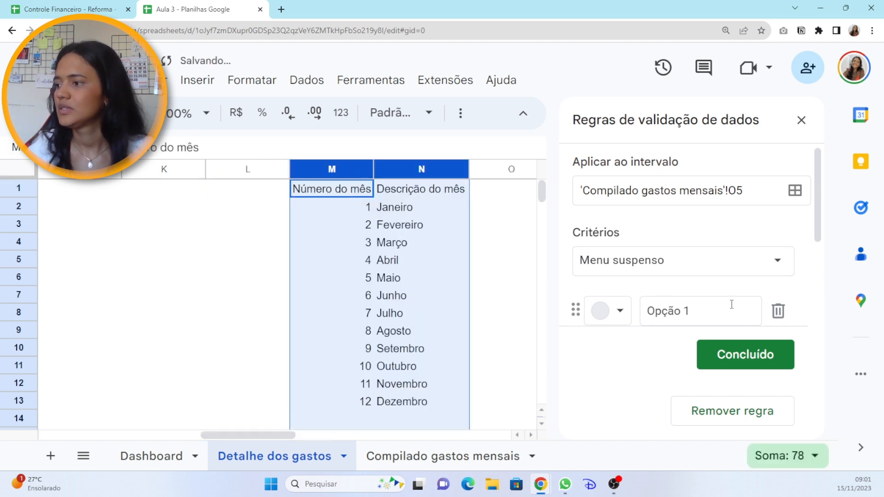
Set the O5 dropdown to take its options from a range, using the month names in N2:N13 of Detalhe dos gastos, and save the rule.
click(726, 259)
click(733, 287)
drag(405, 208, 438, 398)
click(776, 318)
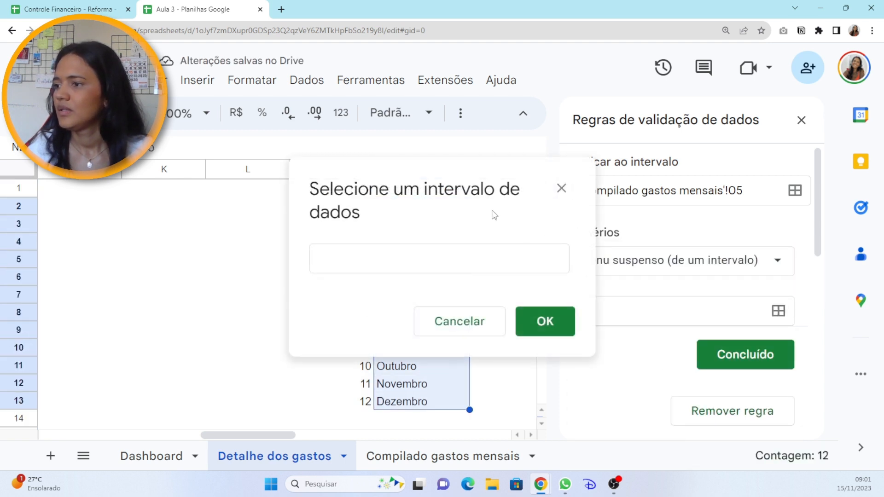
drag(408, 207, 445, 400)
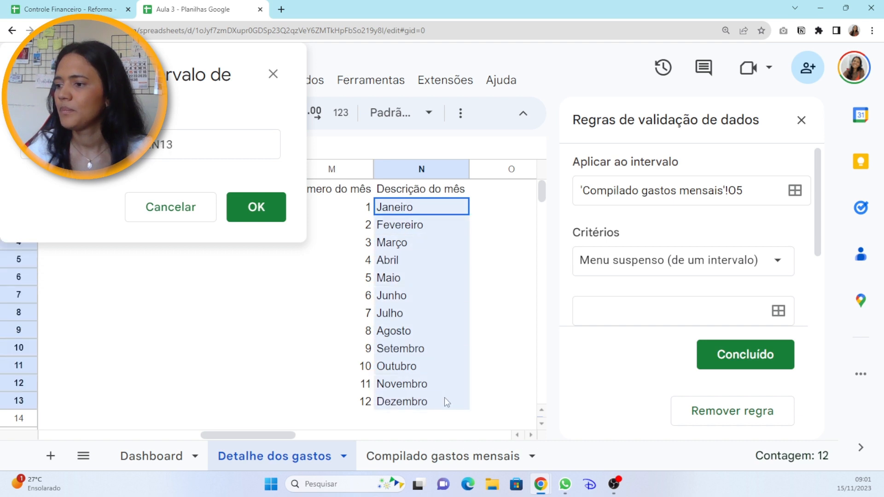
click(256, 207)
click(778, 352)
Hide columns M and N in Detalhe dos gastos and return to the Compilado gastos mensais sheet.
drag(317, 173, 414, 169)
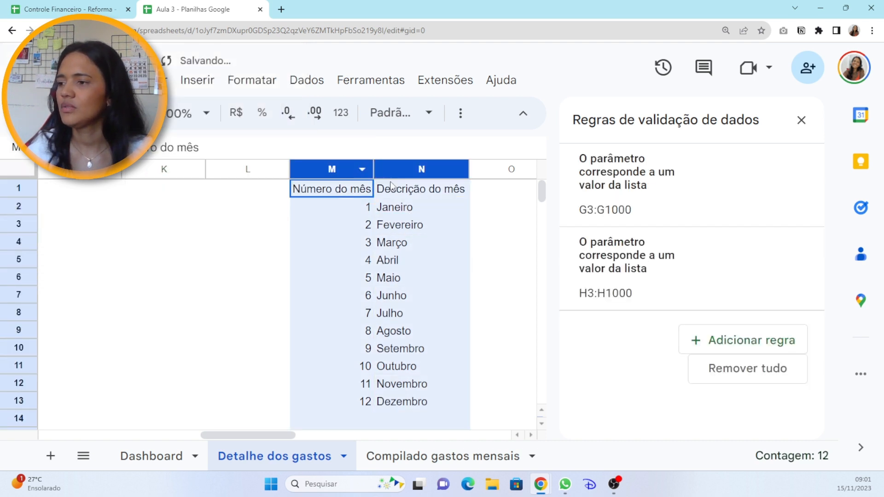
right_click(415, 169)
click(496, 350)
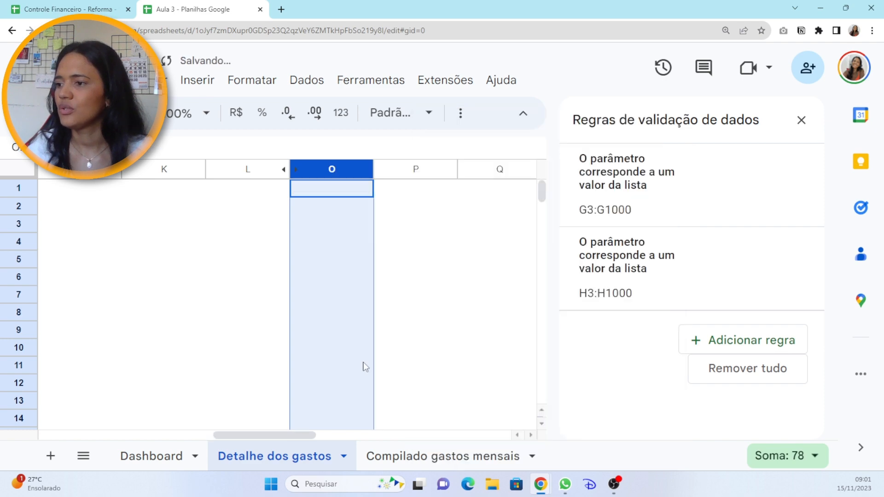
click(394, 456)
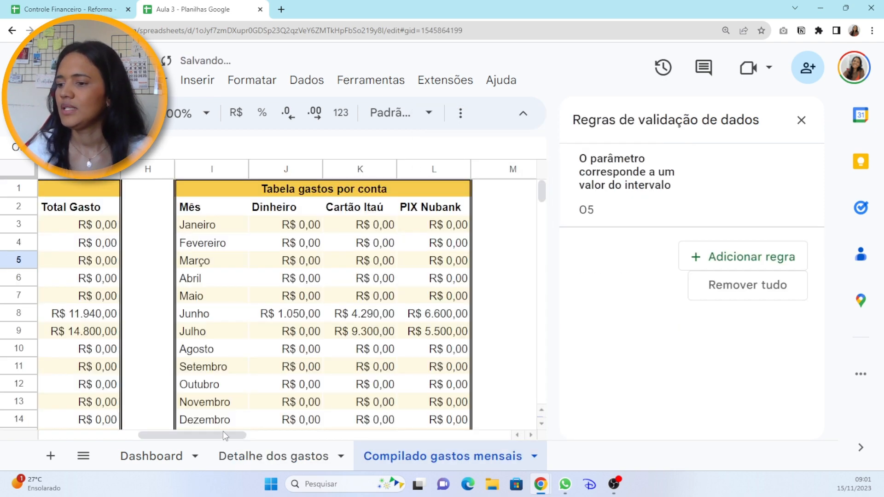
Close the data validation rules and widen column O slightly around the month dropdown.
drag(223, 434, 346, 443)
click(801, 120)
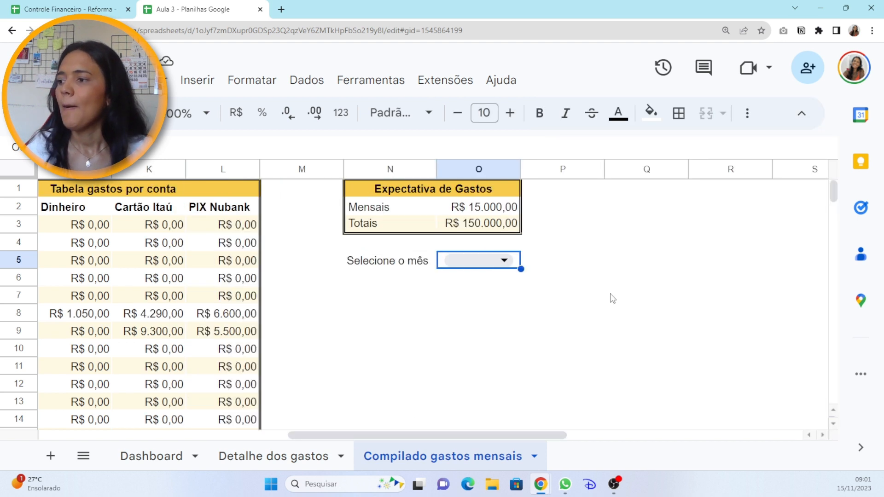
drag(521, 169, 531, 170)
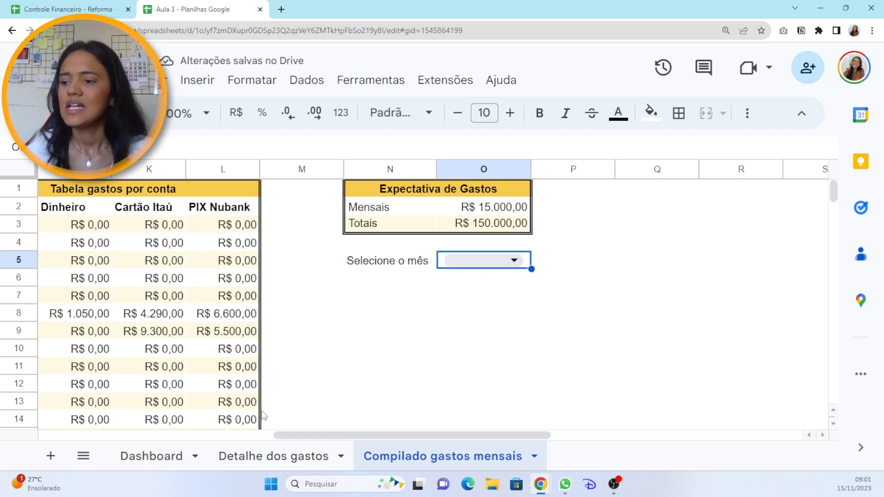
Link O5 in Compilado gastos mensais to the Dashboard month selector with the formula =Dashboard!C3.
click(149, 462)
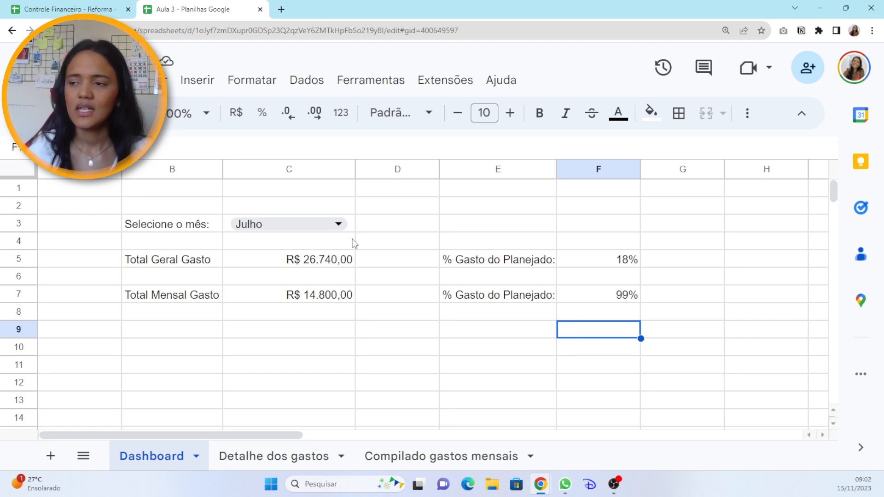
click(433, 462)
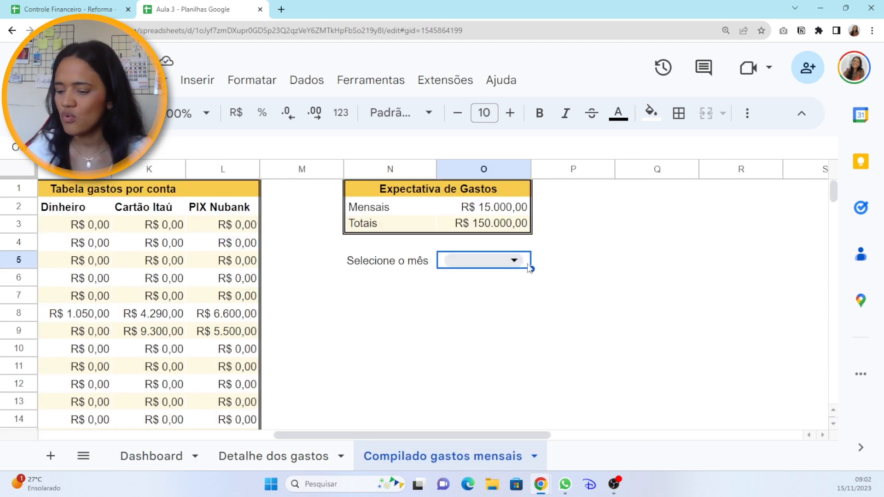
text(=)
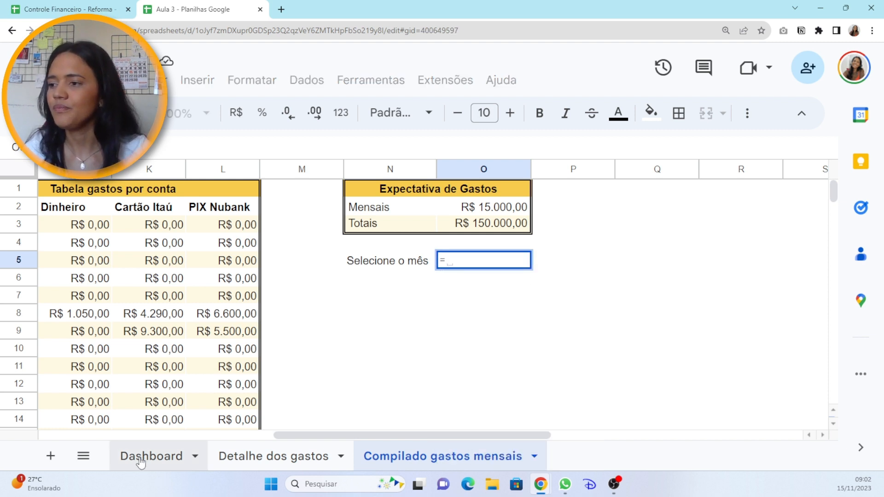
click(138, 456)
click(352, 229)
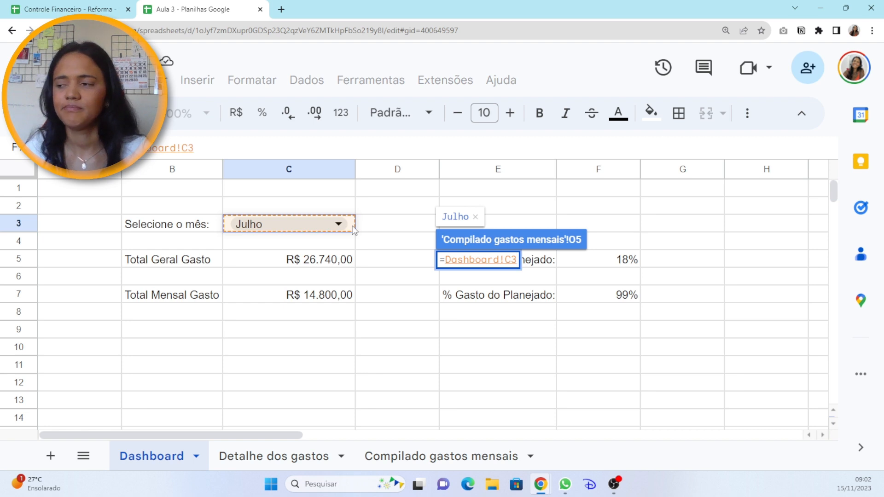
key(Return)
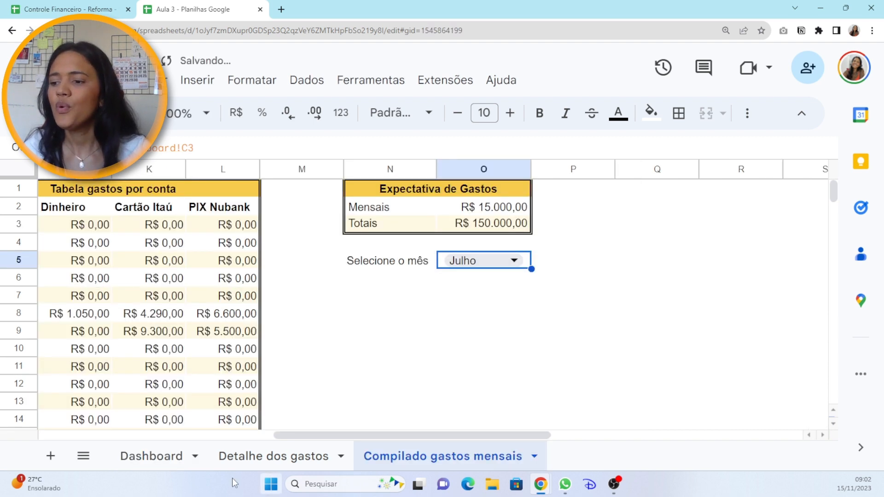
Test the link by choosing Maio and Agosto in the Dashboard month selector, checking O5 in Compilado gastos mensais each time.
click(178, 457)
click(322, 228)
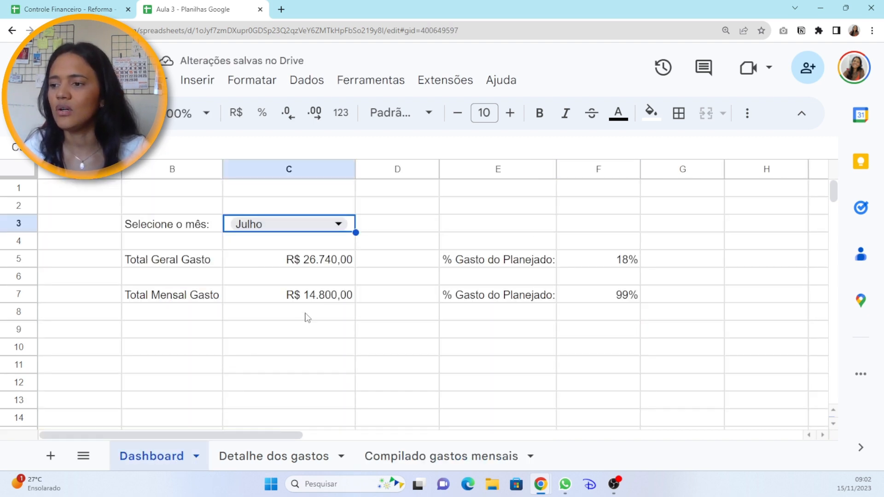
click(339, 225)
click(304, 353)
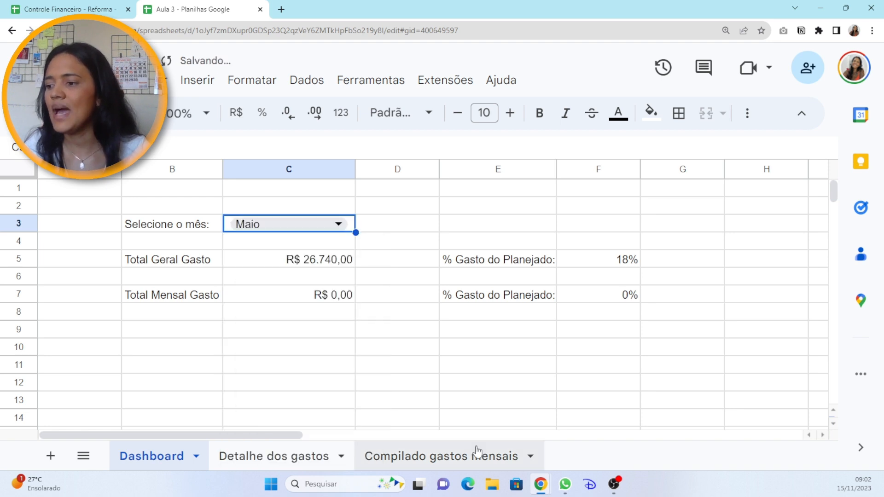
click(478, 460)
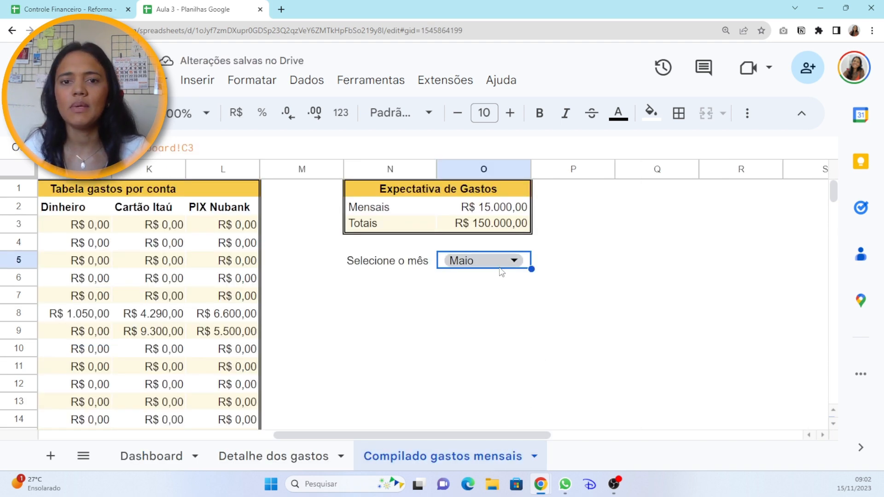
click(184, 455)
click(341, 223)
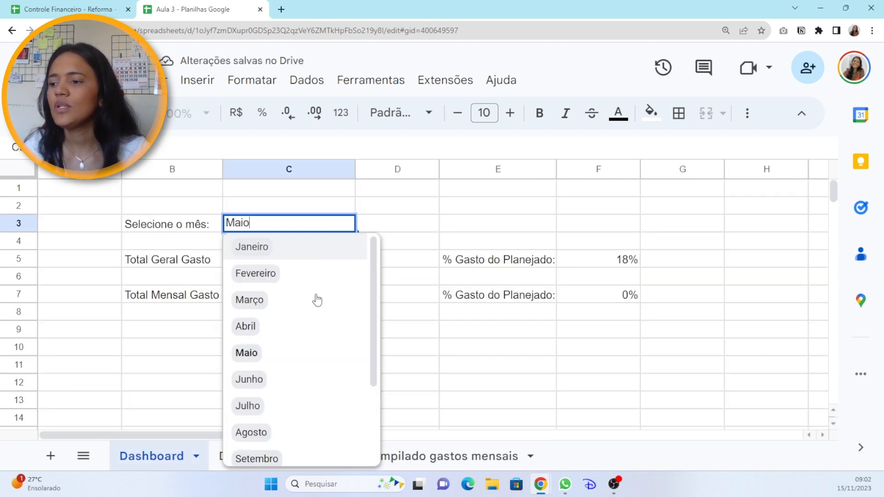
click(266, 433)
click(493, 458)
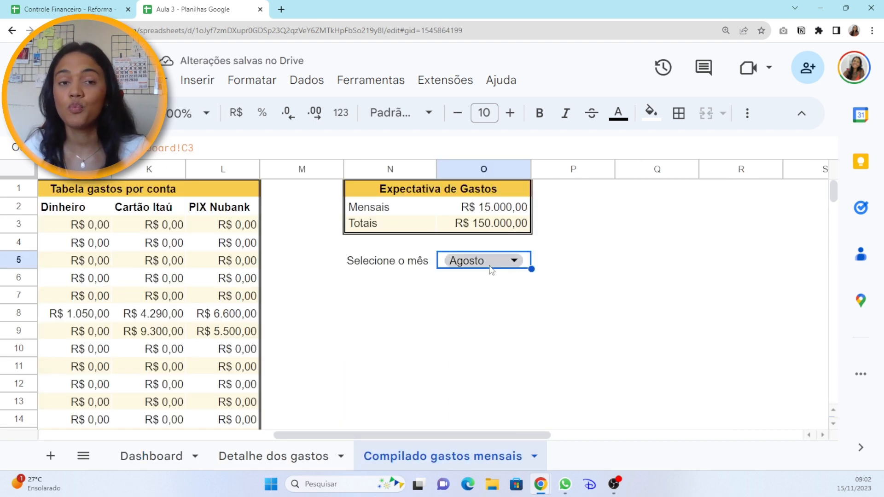
Choose Maio in the Dashboard month selector and check the empty area below O5 in Compilado gastos mensais.
drag(376, 281, 507, 363)
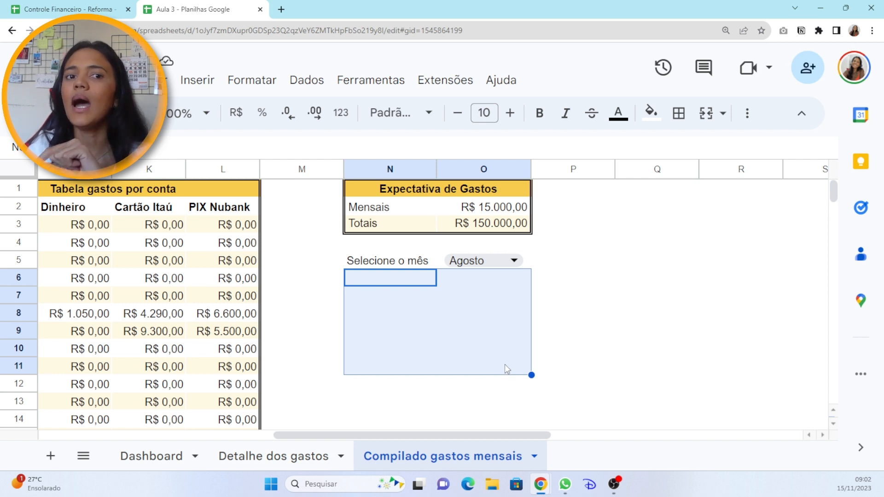
click(176, 455)
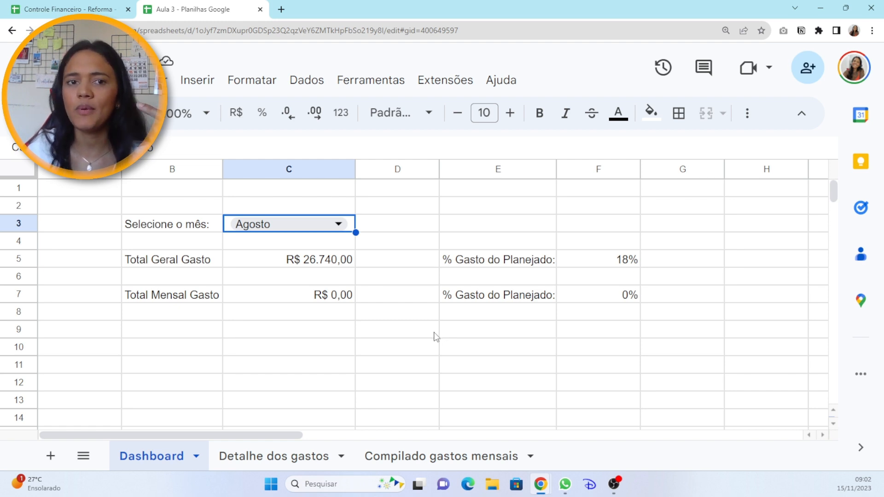
click(338, 224)
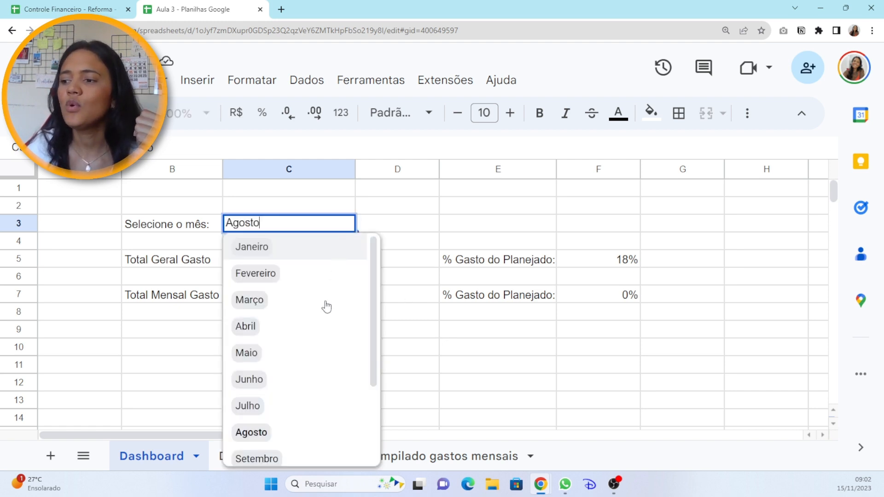
click(326, 353)
drag(182, 349, 343, 402)
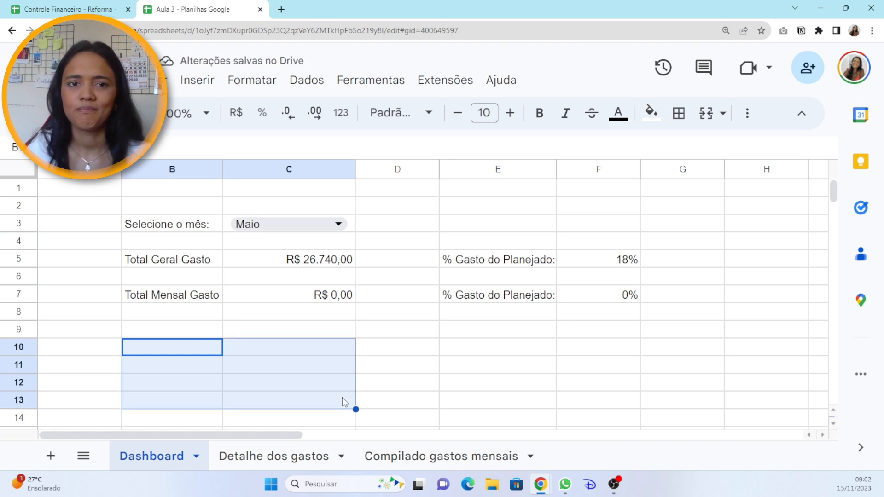
click(439, 458)
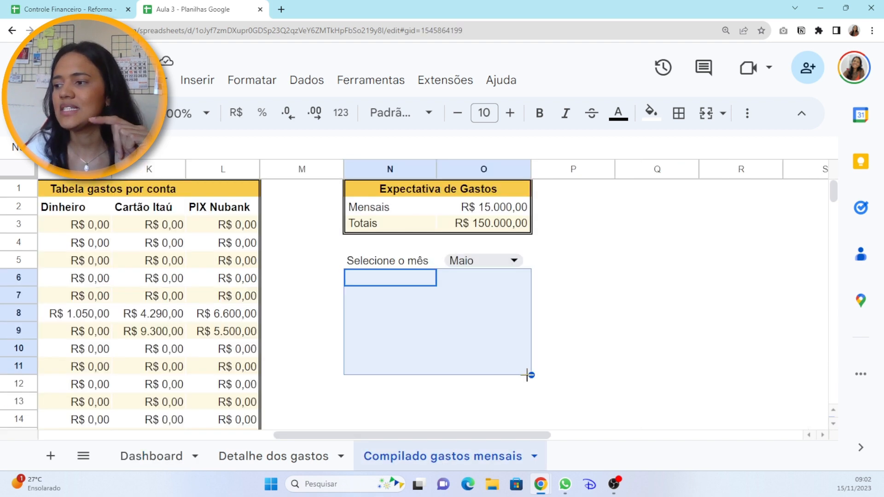
click(424, 295)
drag(422, 277, 485, 337)
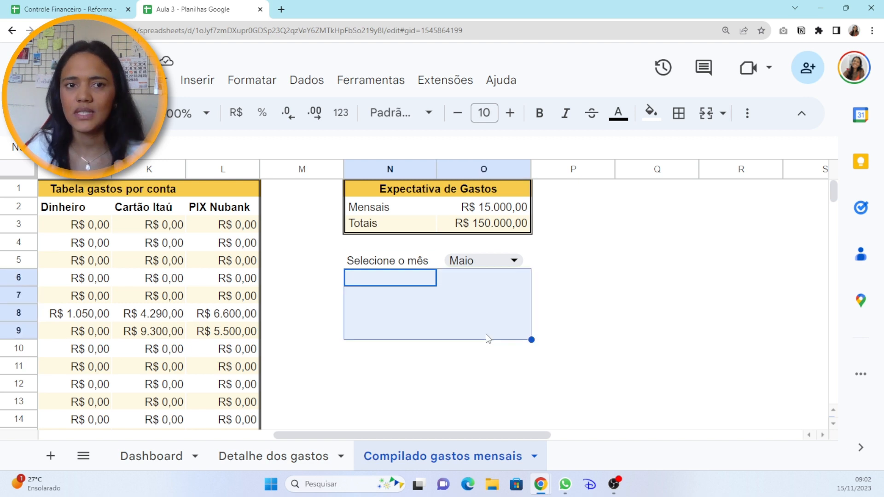
Set the Dashboard month selector to Junho and return to the Compilado gastos mensais sheet.
click(183, 457)
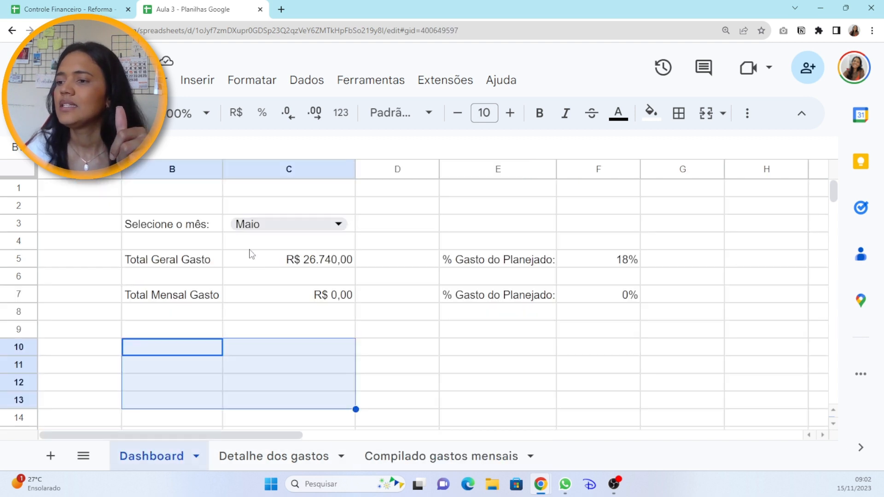
click(339, 224)
click(297, 378)
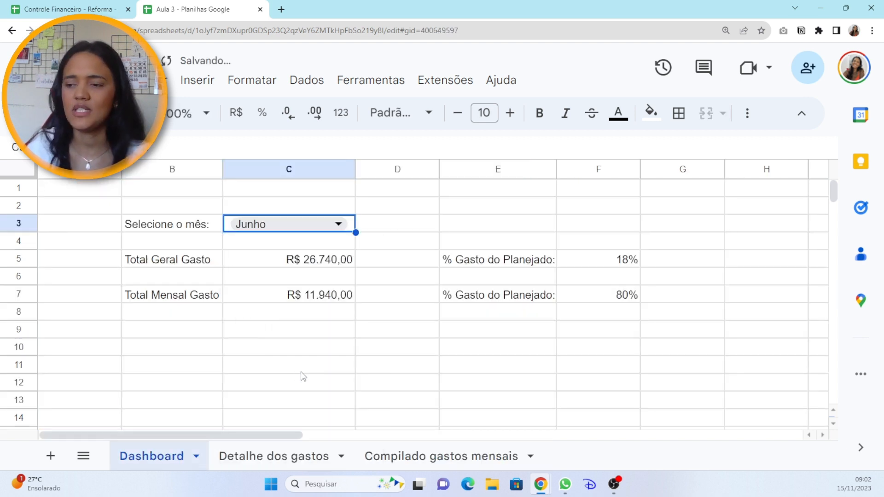
click(459, 453)
click(467, 380)
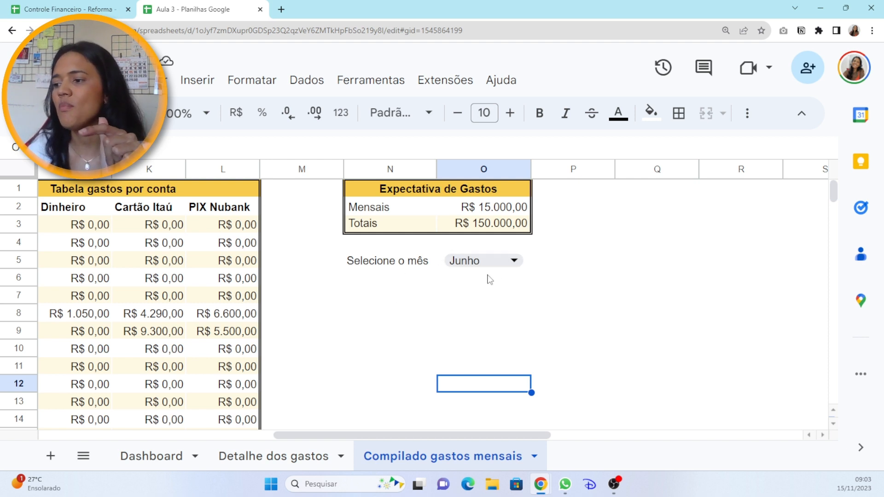
Copy the expense type headings Mobília through Mensalidade casa from C2:F2 and paste them without formatting starting at N6.
drag(345, 433, 146, 425)
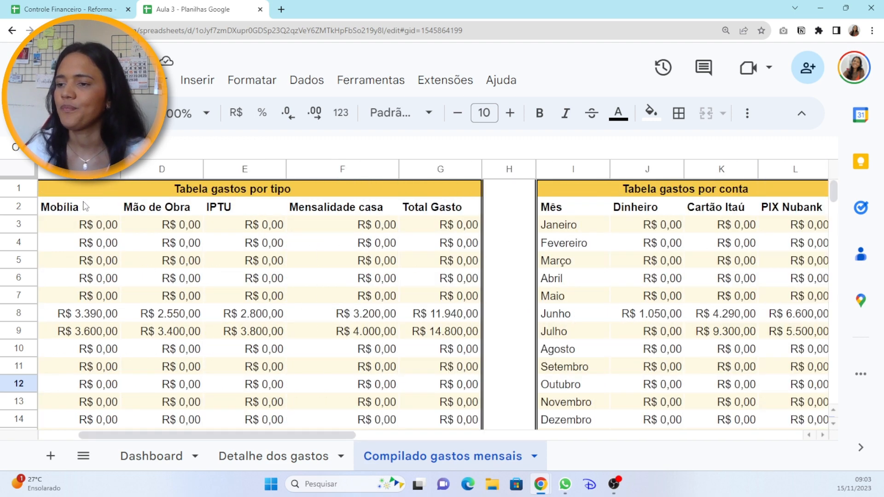
drag(264, 424, 256, 424)
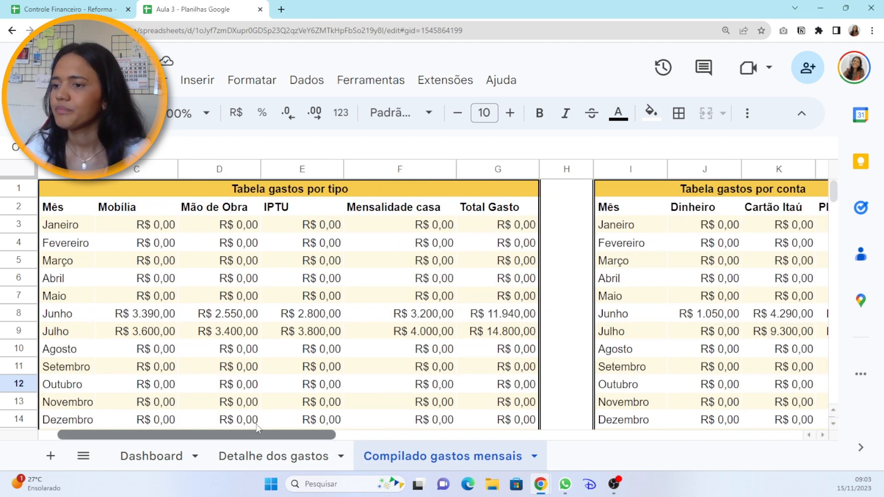
drag(146, 208, 391, 213)
key(ctrl+c)
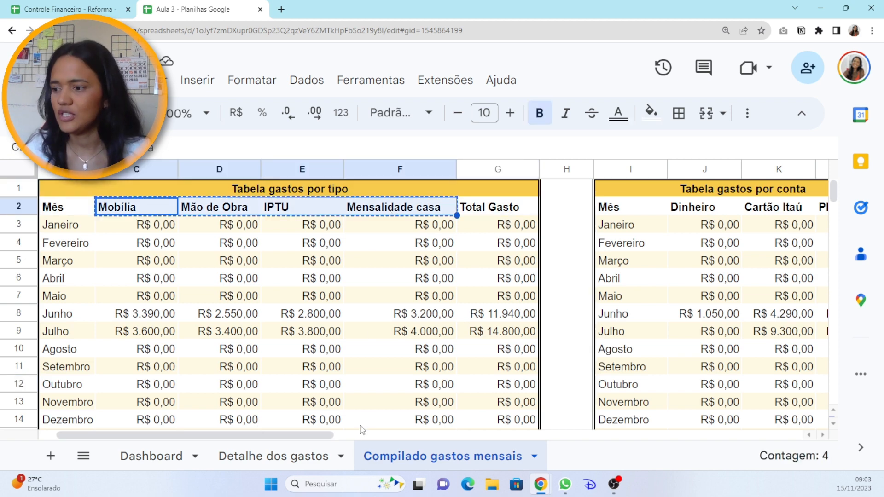
drag(359, 435, 580, 434)
click(382, 279)
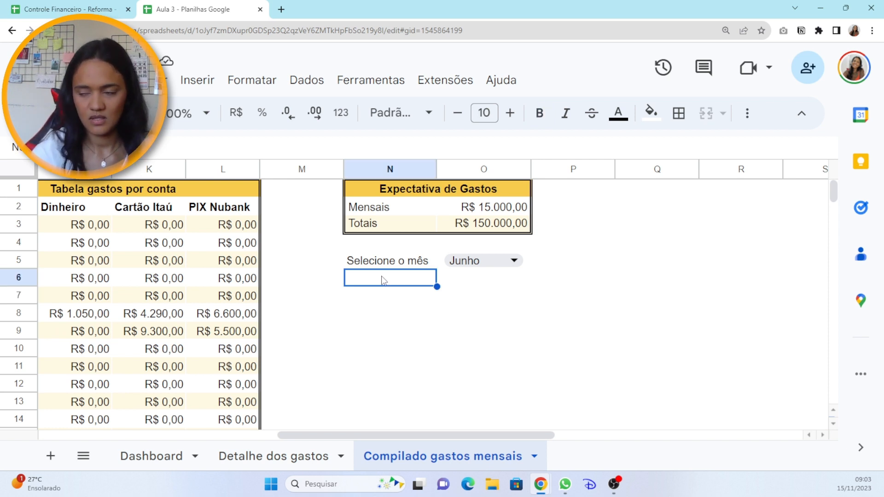
key(ctrl+v)
Stack the pasted labels vertically by moving Mão de Obra to N7, IPTU to N8 and Mensalidade casa to N9.
click(469, 286)
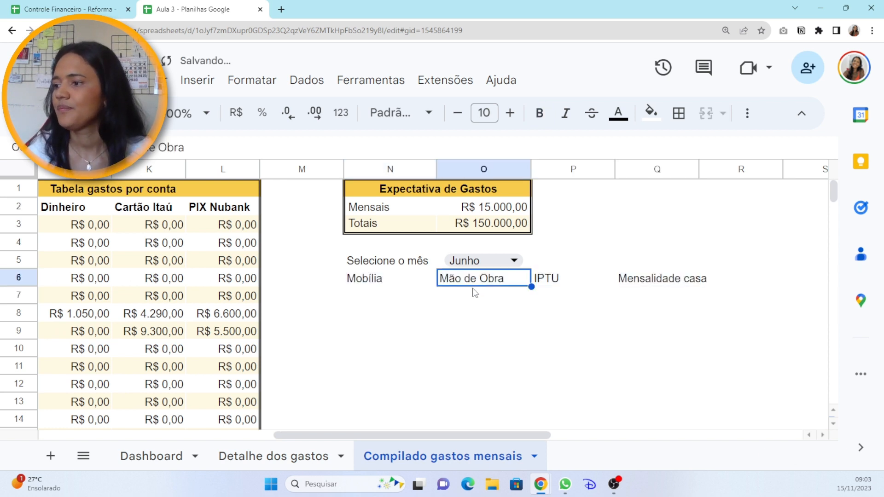
drag(474, 287, 377, 300)
click(549, 289)
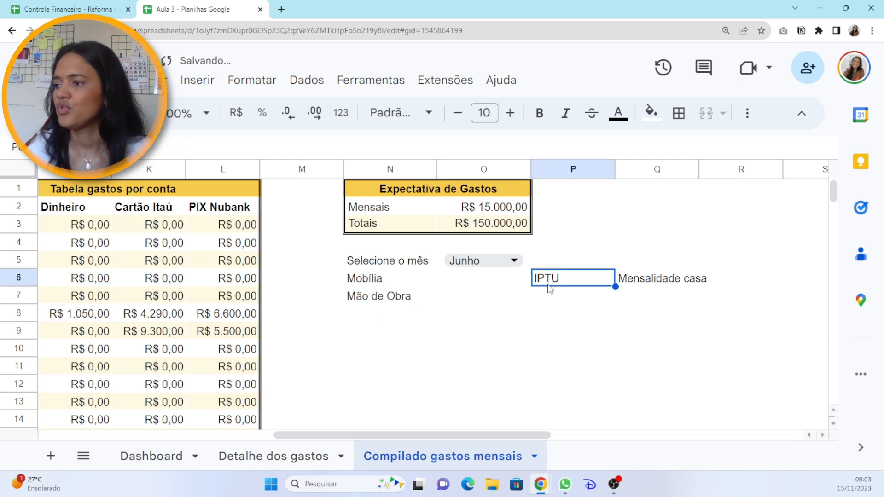
drag(549, 289, 410, 320)
click(666, 282)
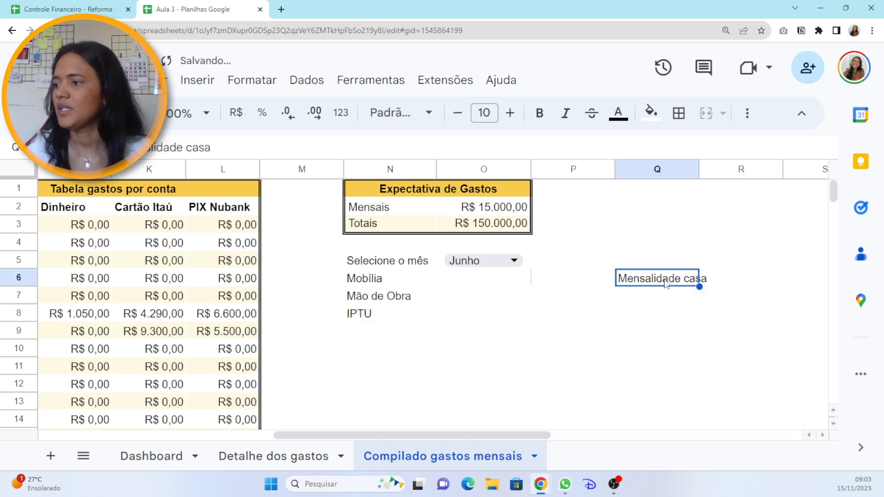
drag(666, 282, 393, 338)
click(523, 367)
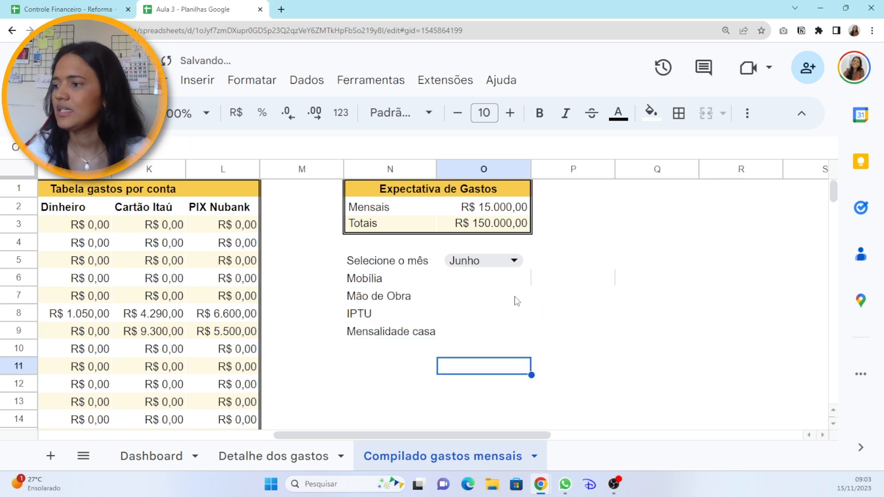
Apply white borders to all cells of O6:P7 to hide the leftover gridlines.
drag(511, 279, 575, 297)
click(677, 115)
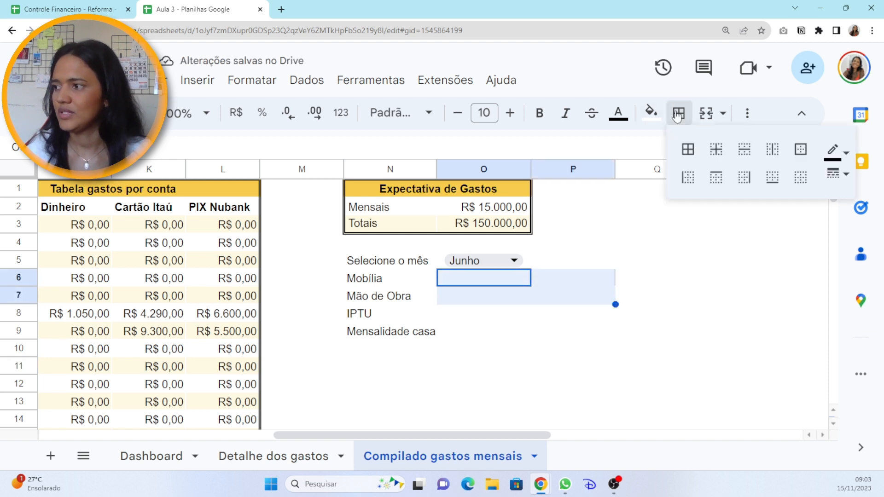
click(835, 151)
click(839, 156)
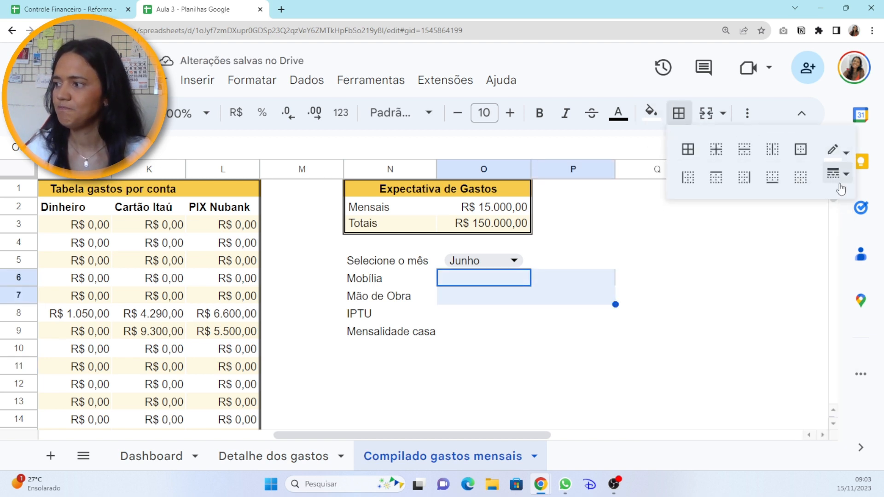
click(836, 174)
click(836, 199)
click(688, 149)
click(691, 329)
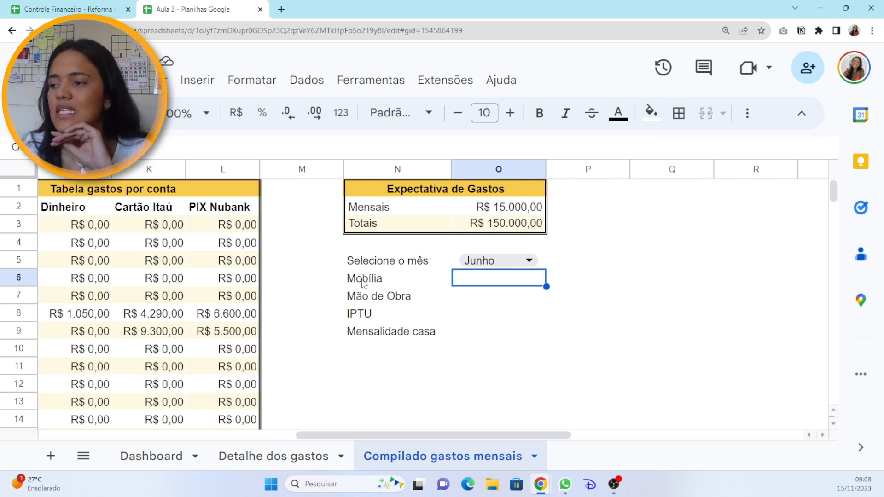
Switch to the Controle Financeiro - Reforma spreadsheet and examine the PIX Nubank formula under Gastos por conta on the Gasto total - mês sheet.
drag(366, 278, 390, 335)
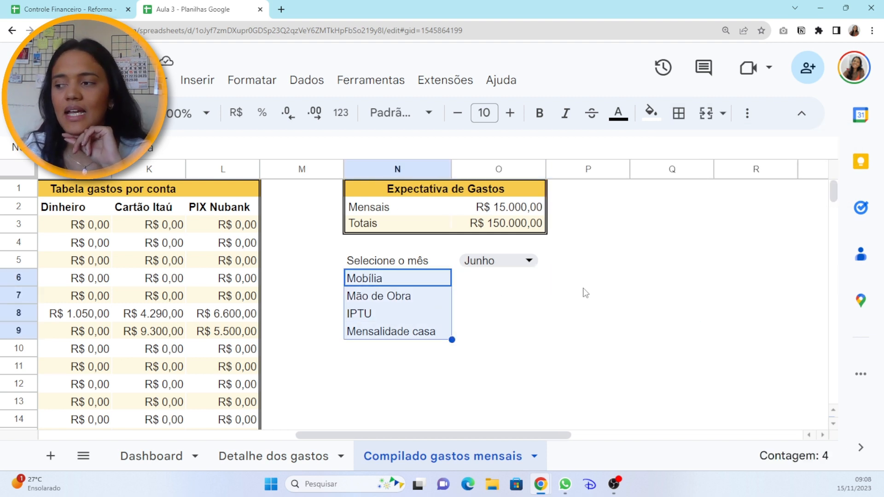
click(491, 278)
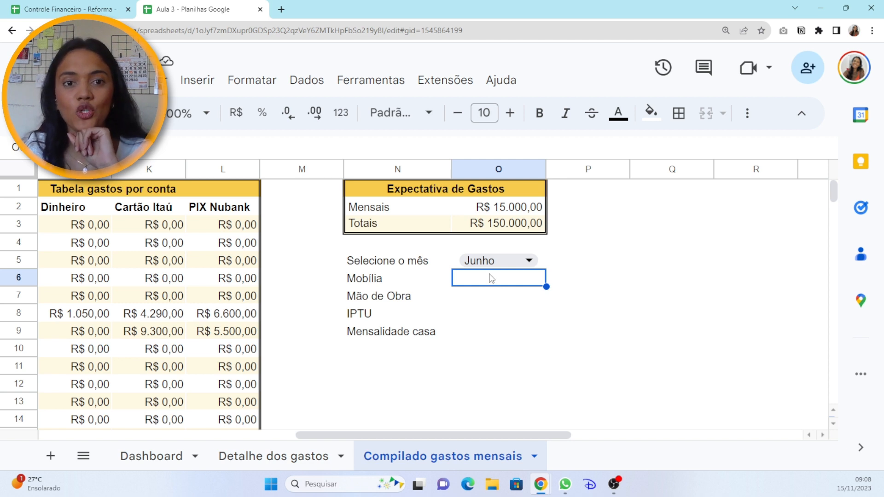
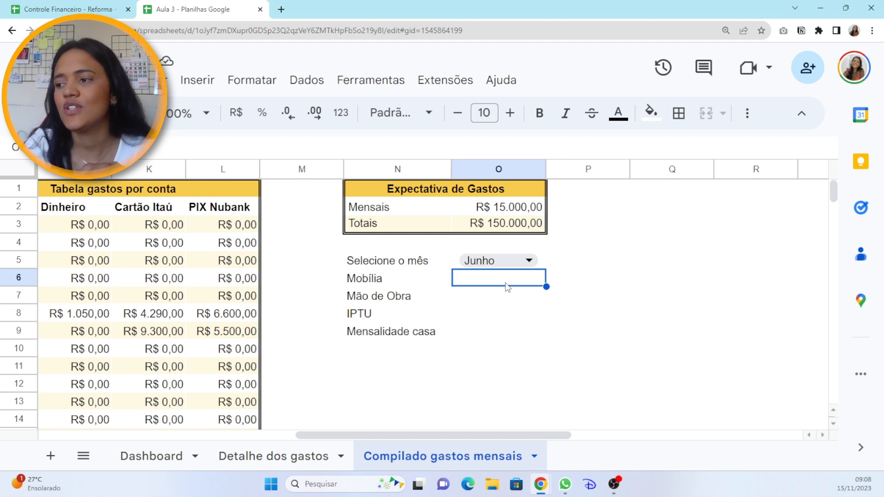
click(62, 9)
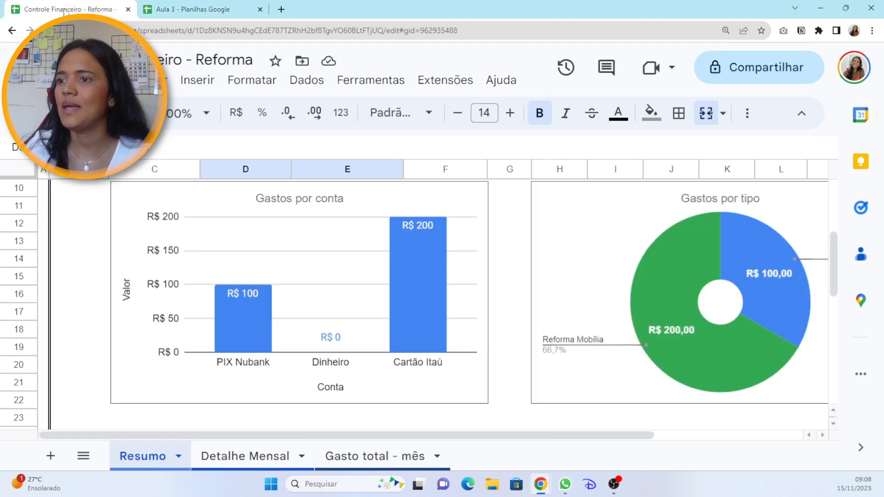
click(427, 464)
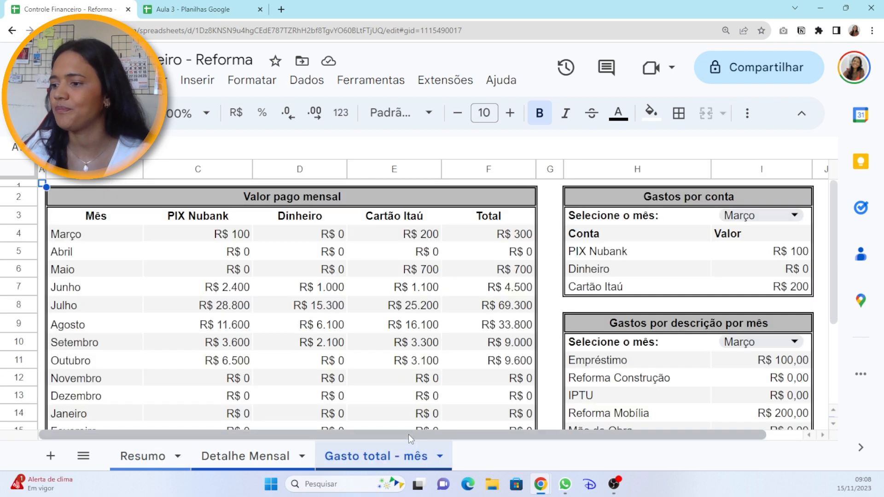
drag(413, 435, 495, 434)
scroll(525, 396, down, 2)
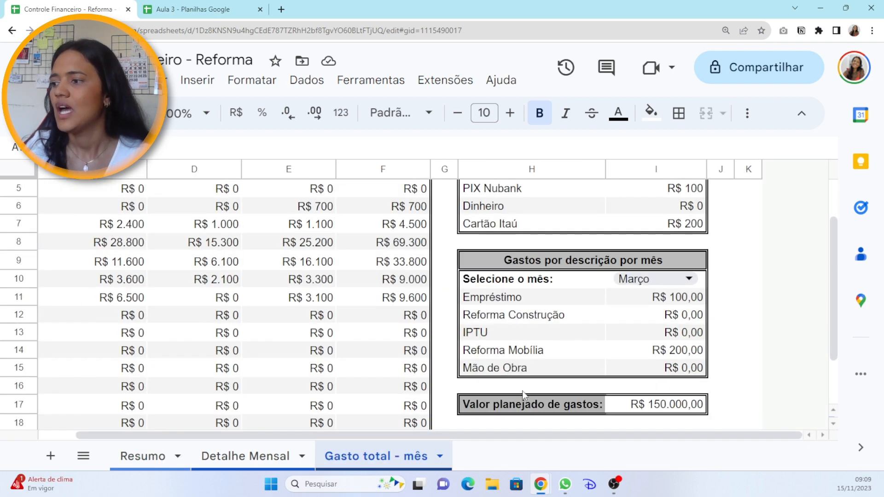
scroll(548, 309, down, 2)
scroll(549, 309, up, 3)
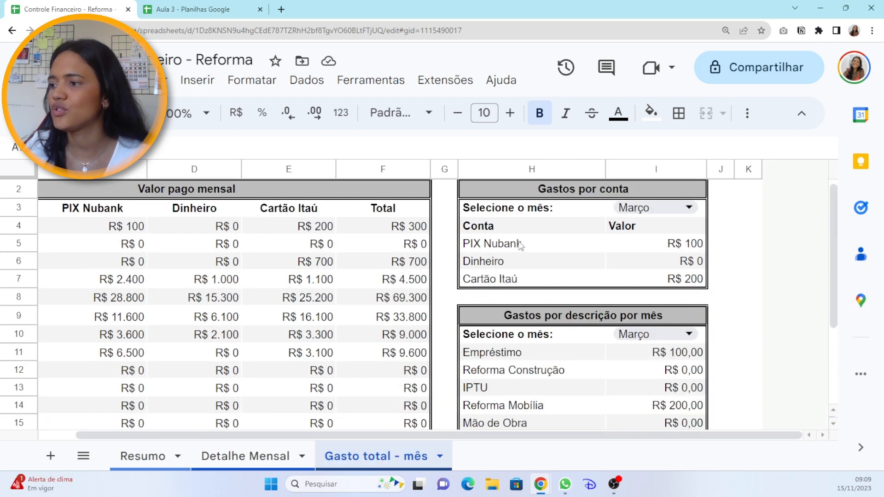
click(649, 243)
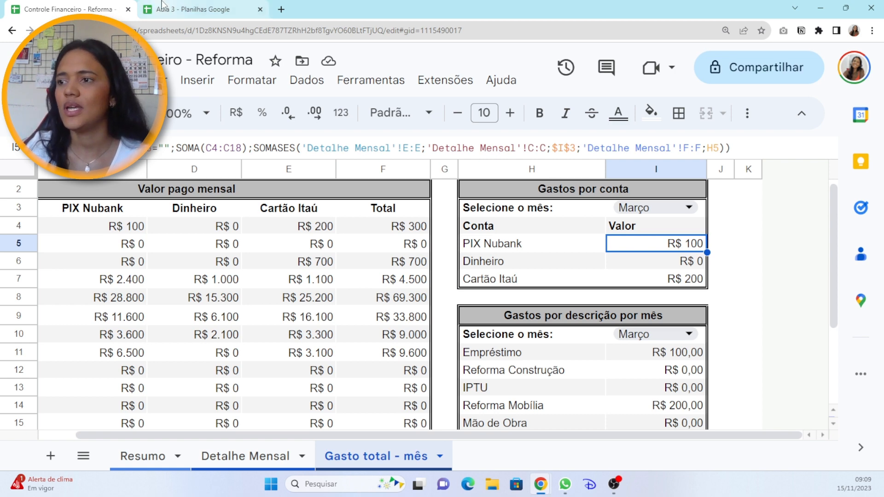
Return to the Aula 3 spreadsheet and start a PROCV formula in O6 beside Mobília, using month cell O5 as the search key.
click(184, 9)
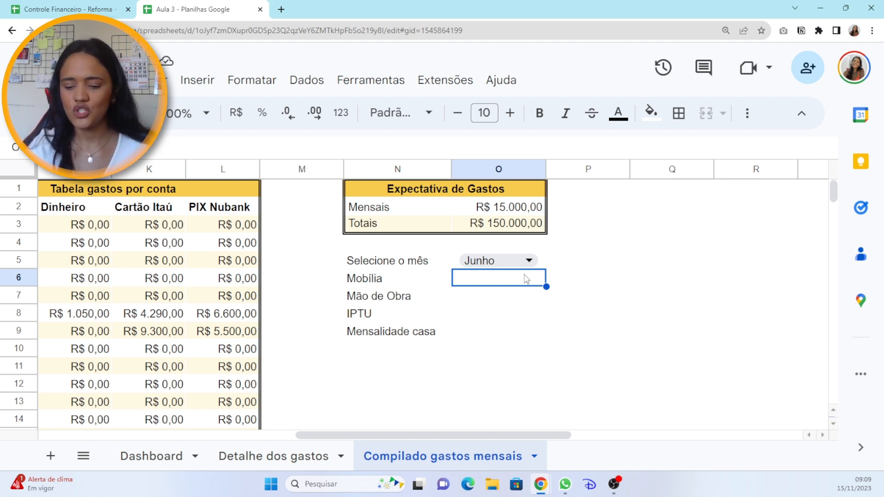
text(=pe)
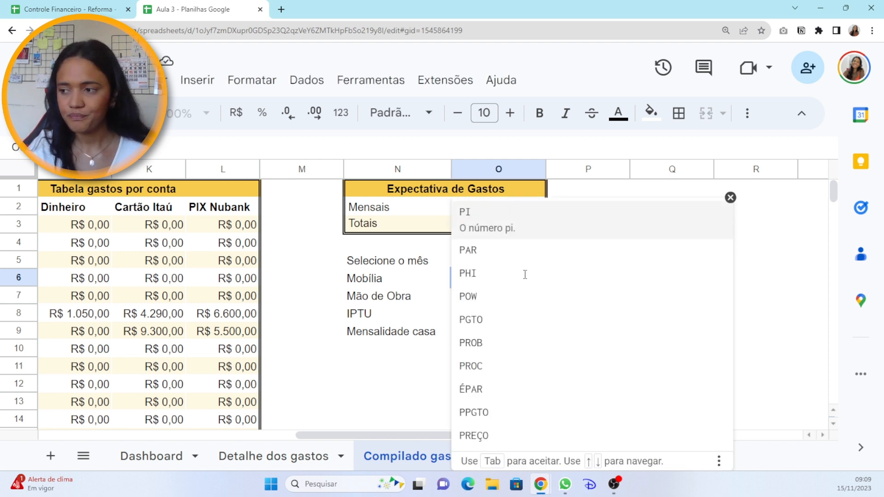
key(BackSpace)
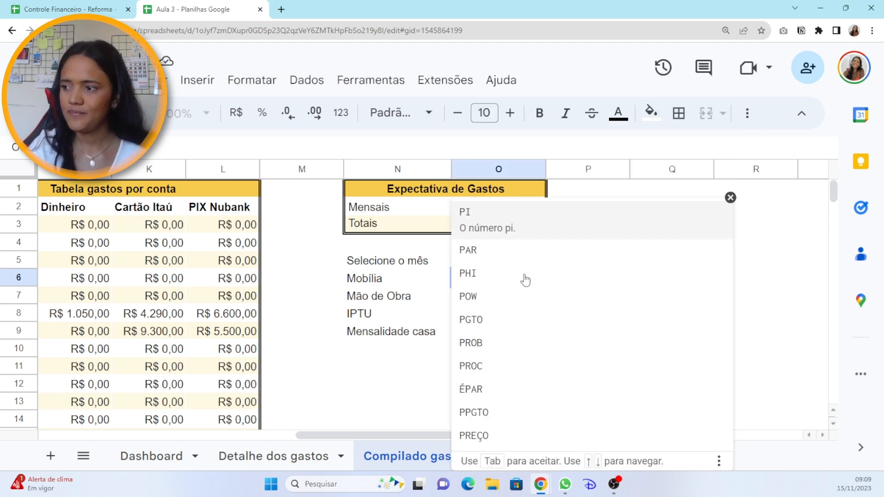
text(rocv)
key(Tab)
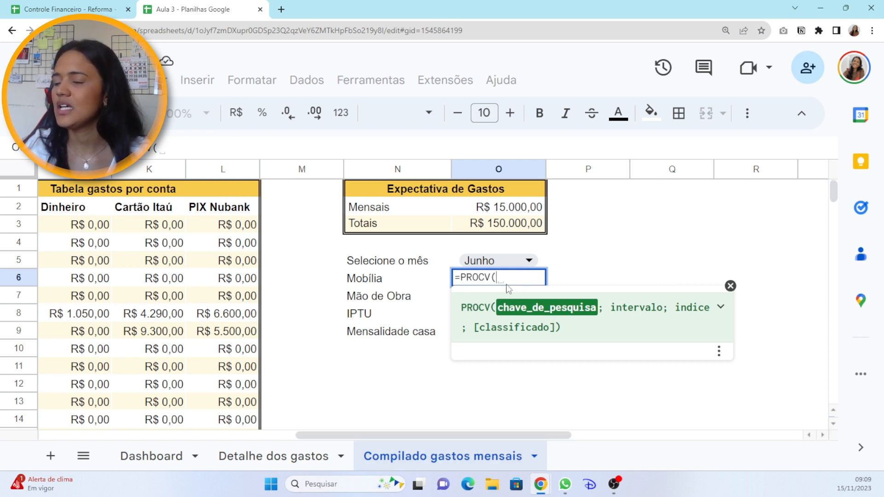
click(543, 266)
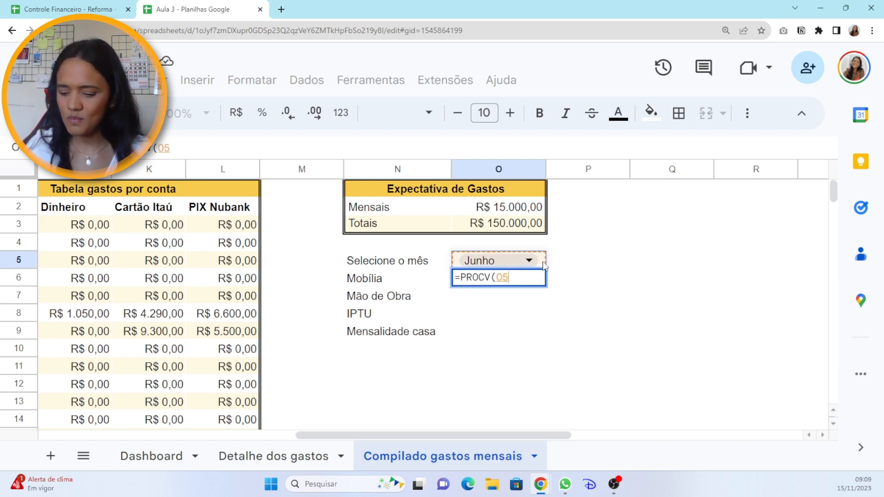
text(;)
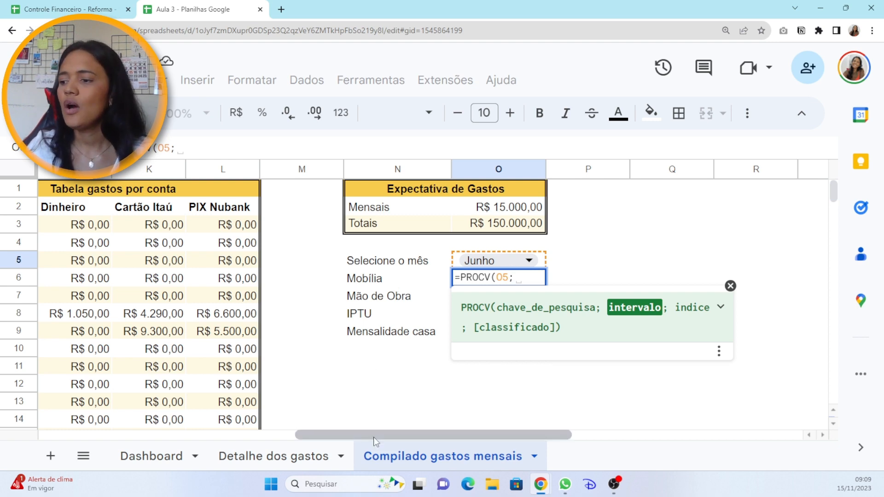
Complete the Mobília PROCV formula in O6 with range B:G, index 2 and exact match 0.
drag(373, 437, 97, 446)
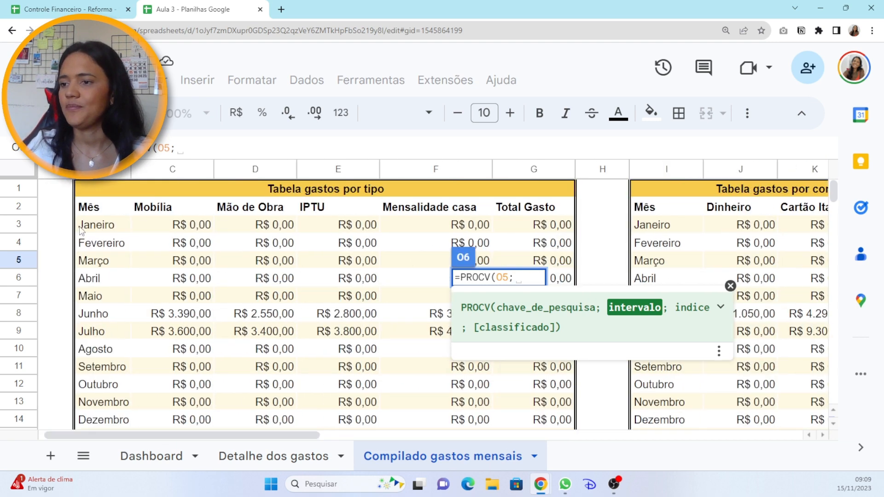
drag(107, 177, 516, 175)
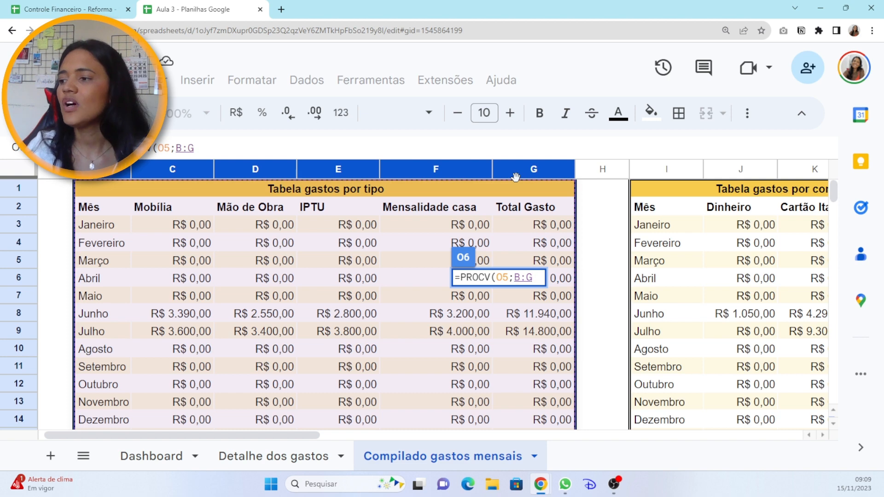
text(;)
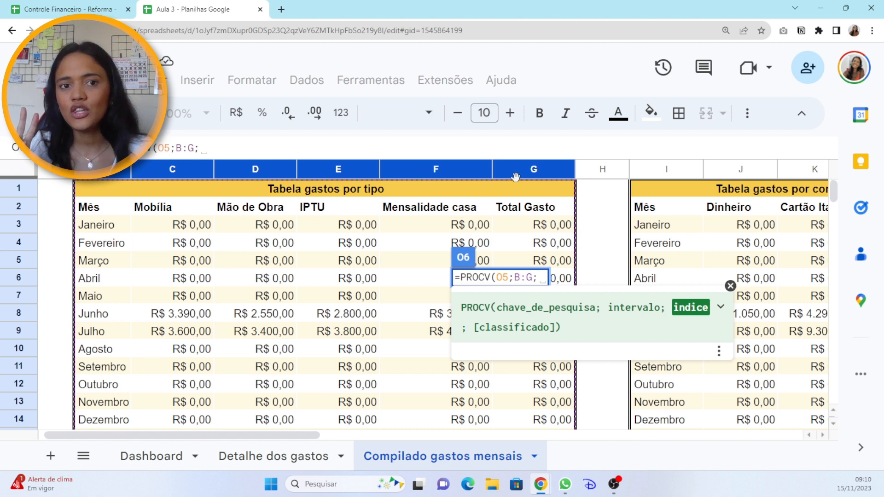
text(2)
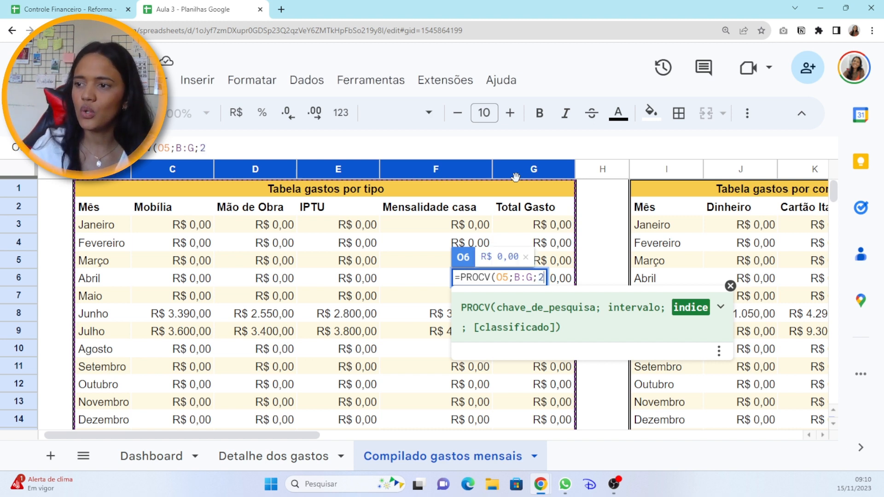
text(;0)
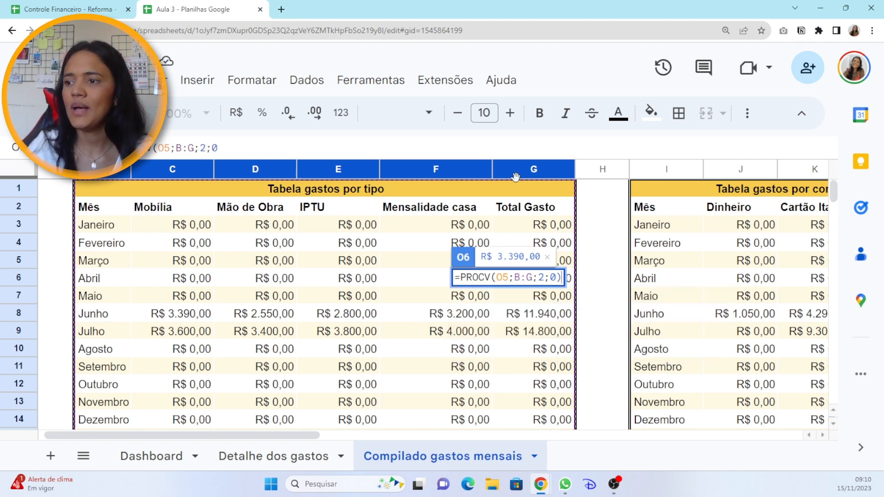
text())
key(Return)
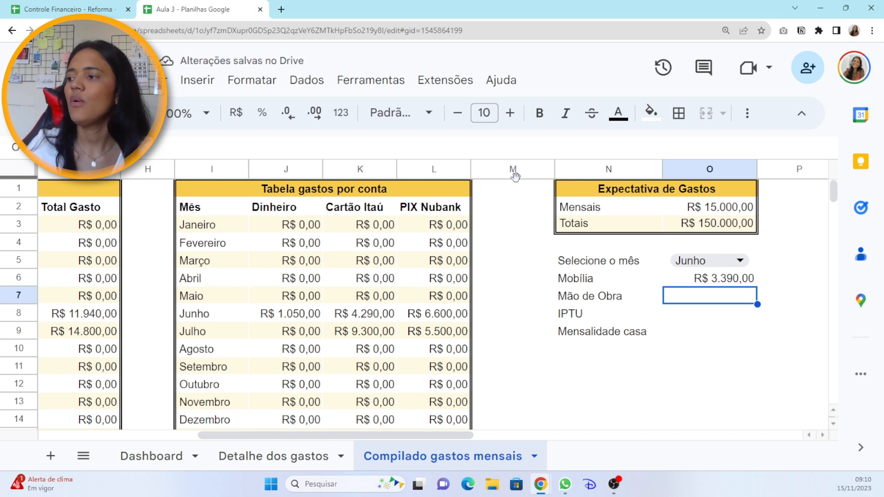
Try to copy the Mobília formula down to Mão de Obra, IPTU and Mensalidade casa, and inspect the first copied cell.
click(715, 278)
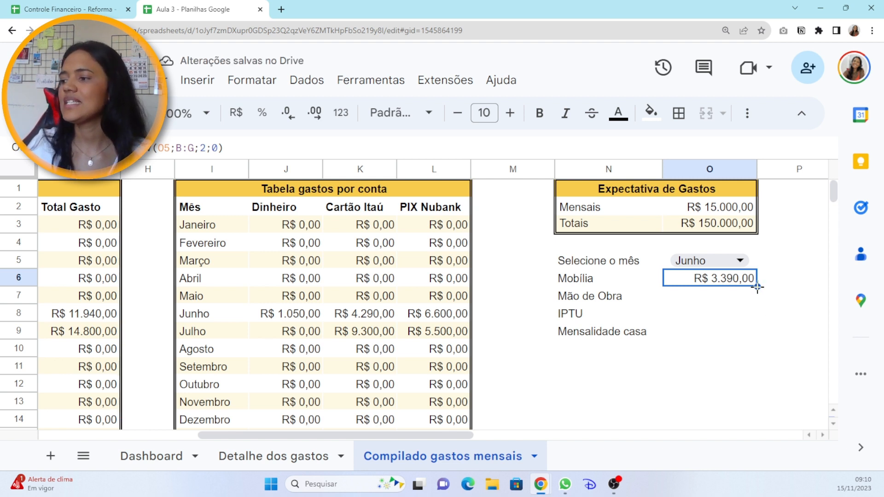
drag(757, 287, 755, 334)
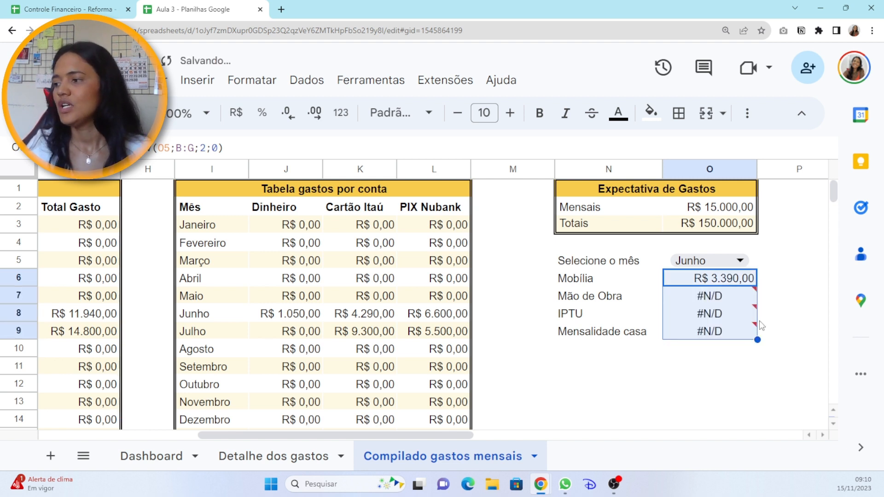
click(755, 354)
mouse_move(726, 297)
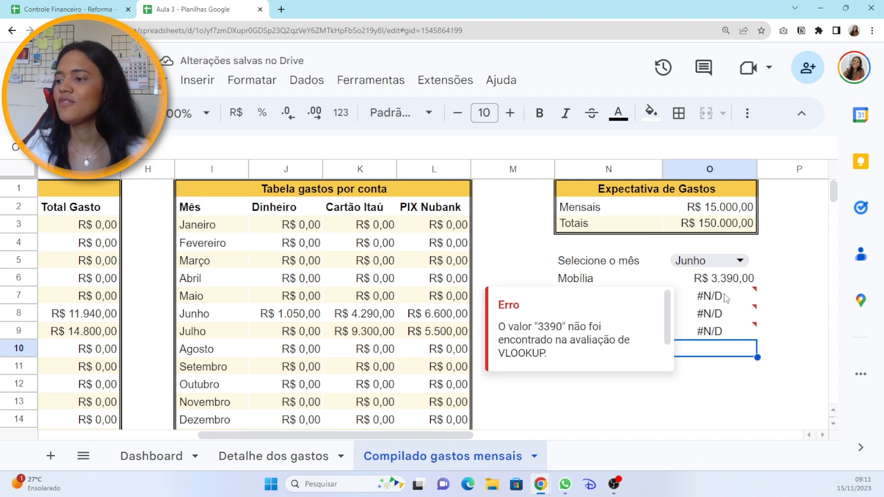
click(722, 300)
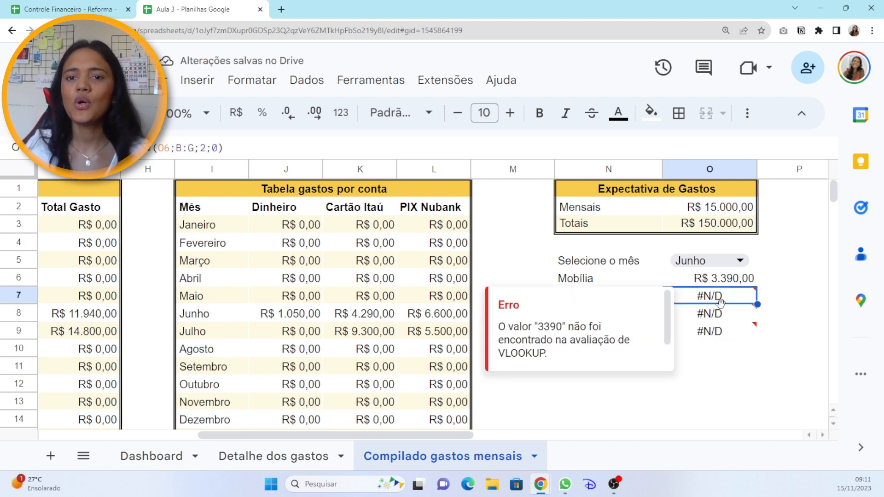
Make the lookup key in the Mobília formula an absolute reference, $O$5.
click(735, 281)
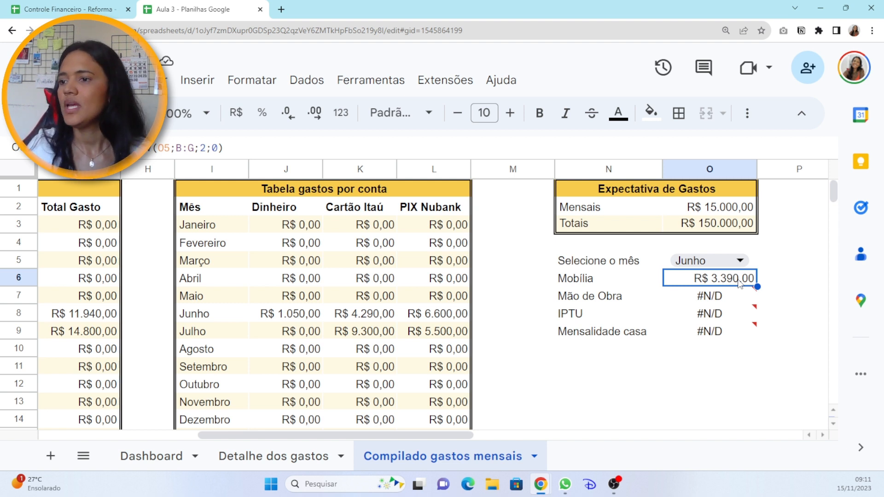
click(163, 147)
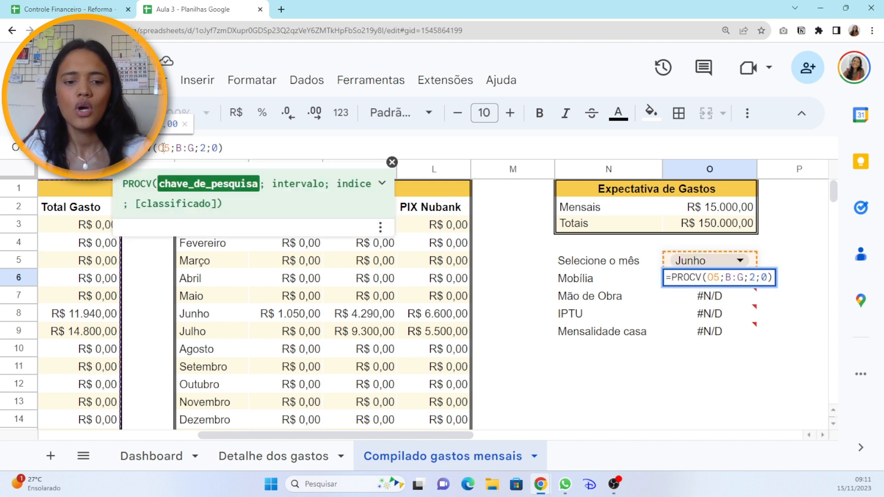
key(F4)
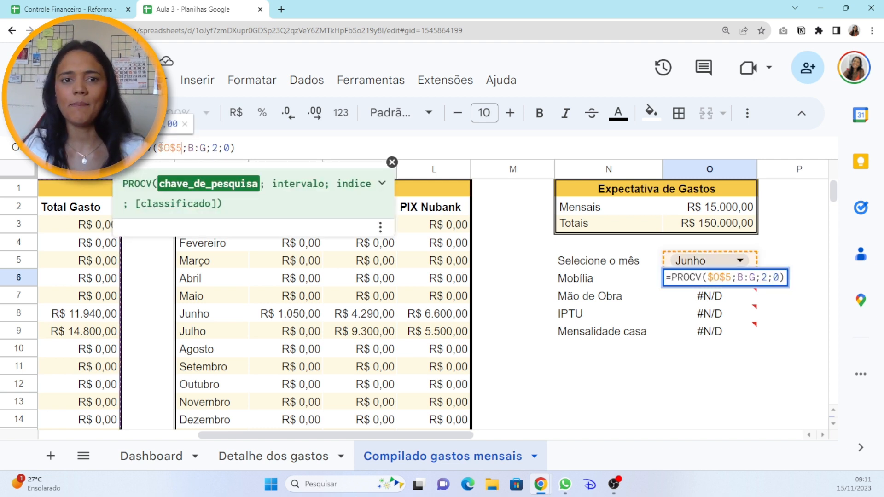
key(Return)
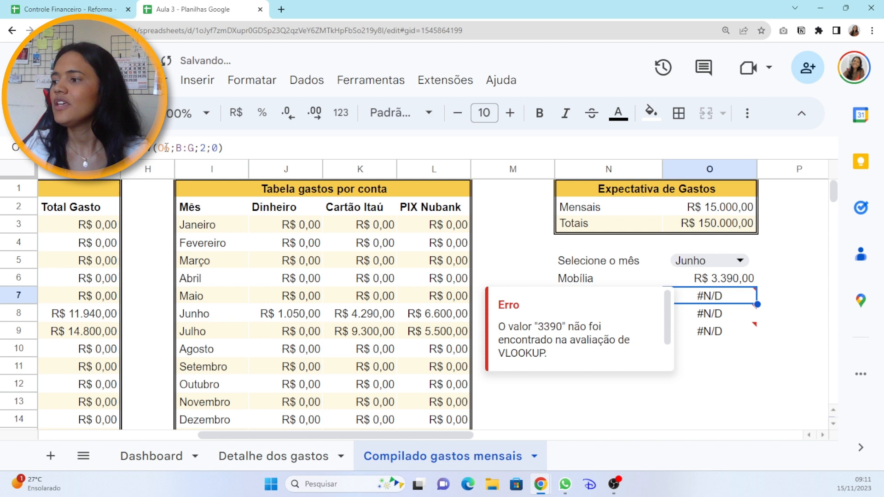
Copy the corrected Mobília formula down through Mensalidade casa and review the three copied cells.
click(750, 282)
drag(757, 287, 757, 330)
click(726, 368)
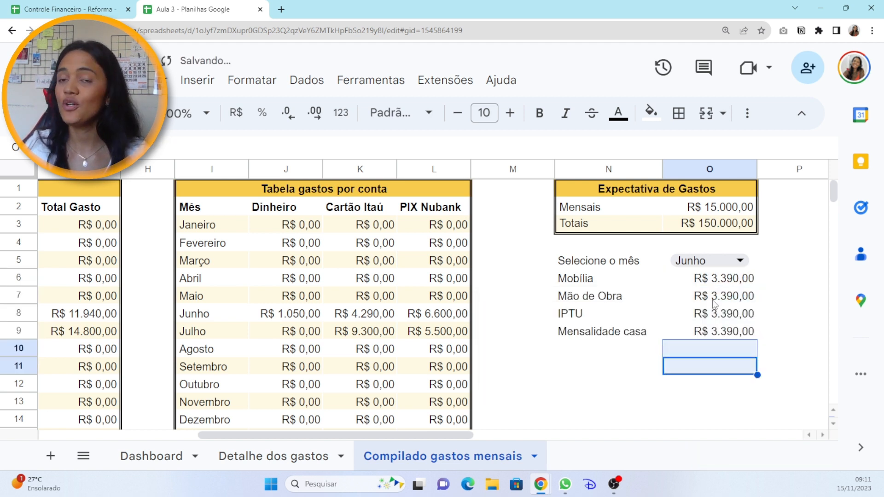
click(725, 317)
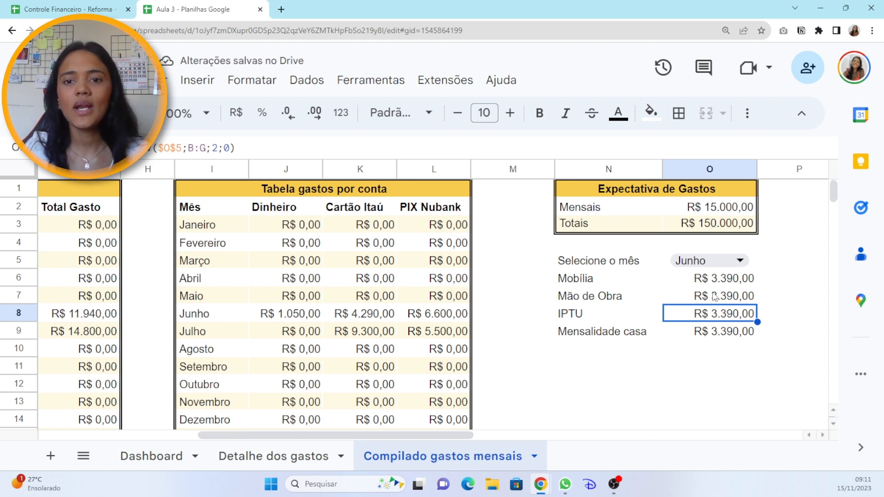
drag(721, 298, 724, 332)
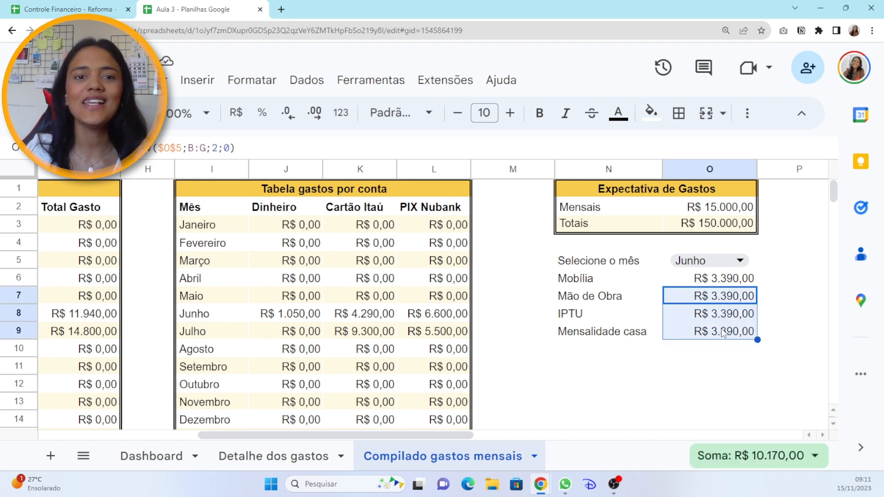
click(725, 355)
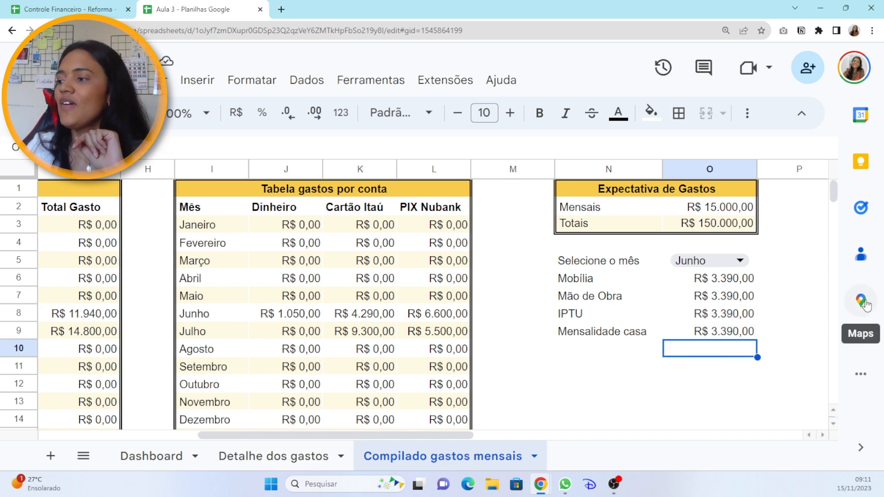
Change the column index in the Mão de Obra PROCV formula to 3, matching its position in the expense-type table.
click(754, 296)
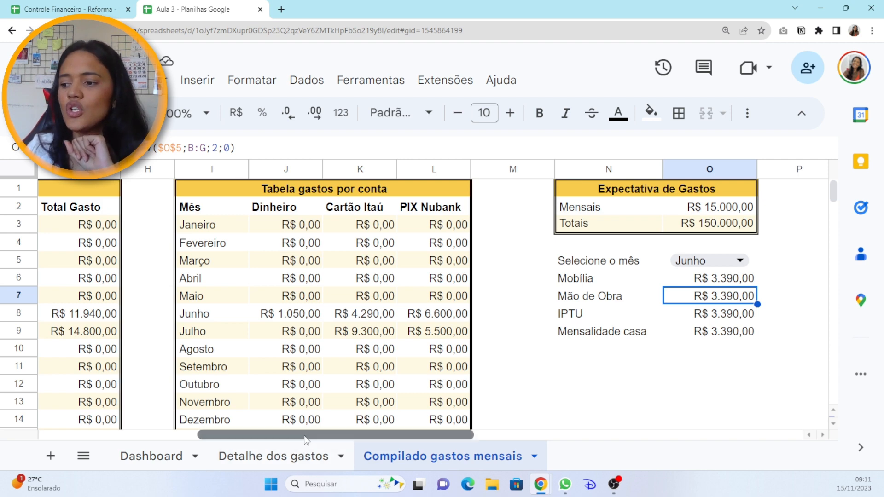
drag(308, 434, 149, 435)
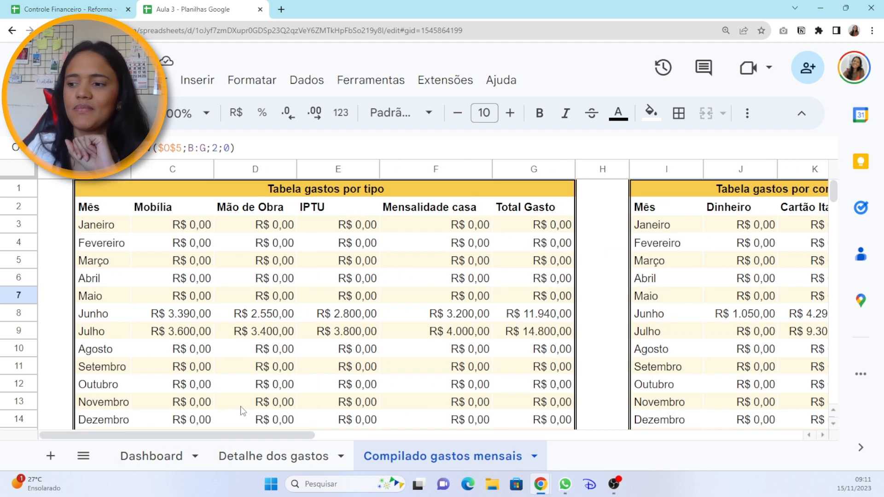
drag(232, 434, 264, 441)
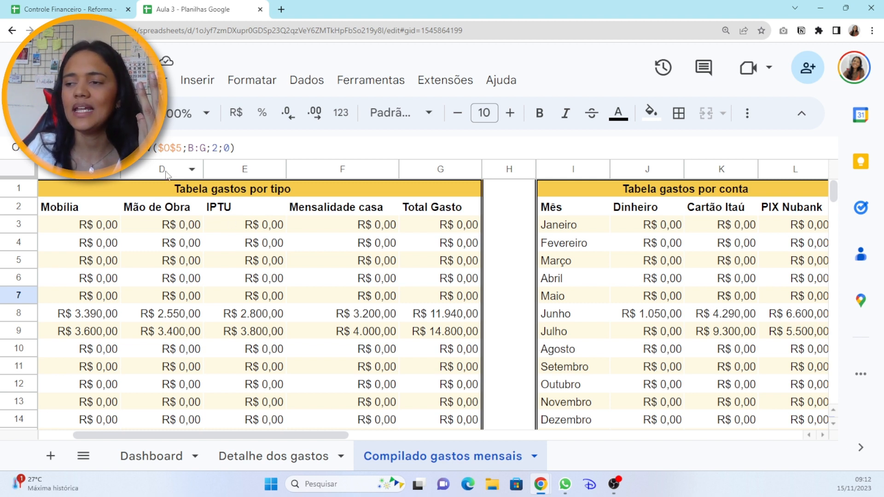
drag(203, 435, 372, 435)
click(219, 145)
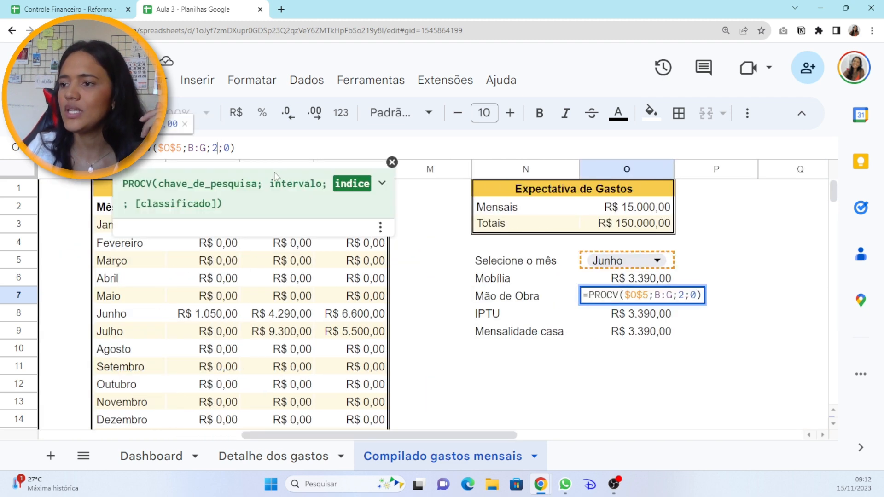
key(BackSpace)
text(3)
key(Return)
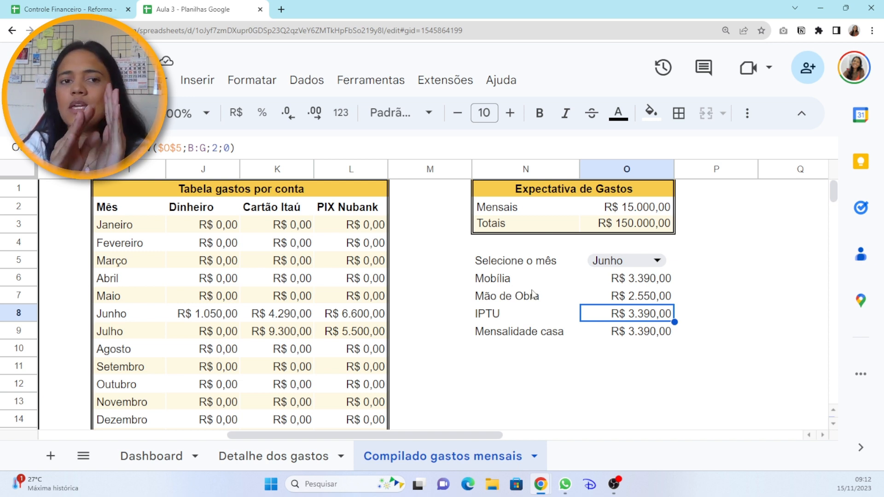
Change the column index in the IPTU PROCV formula to 4.
click(218, 146)
key(BackSpace)
text(4)
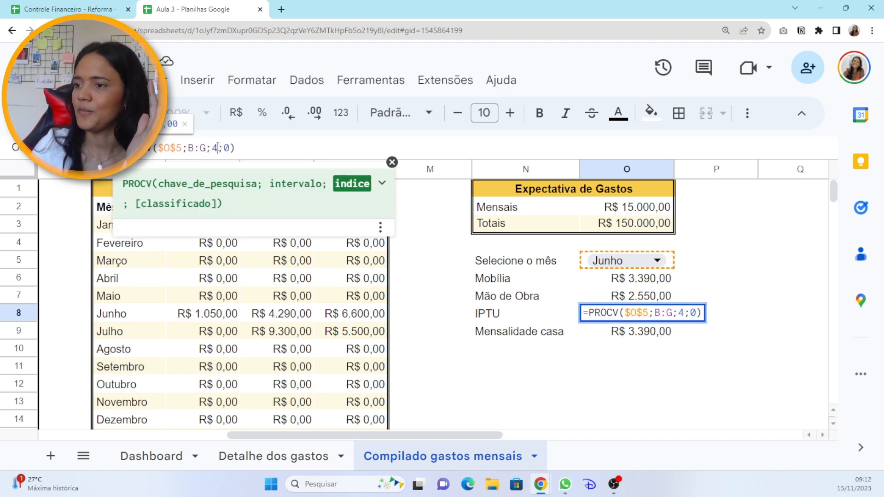
key(Return)
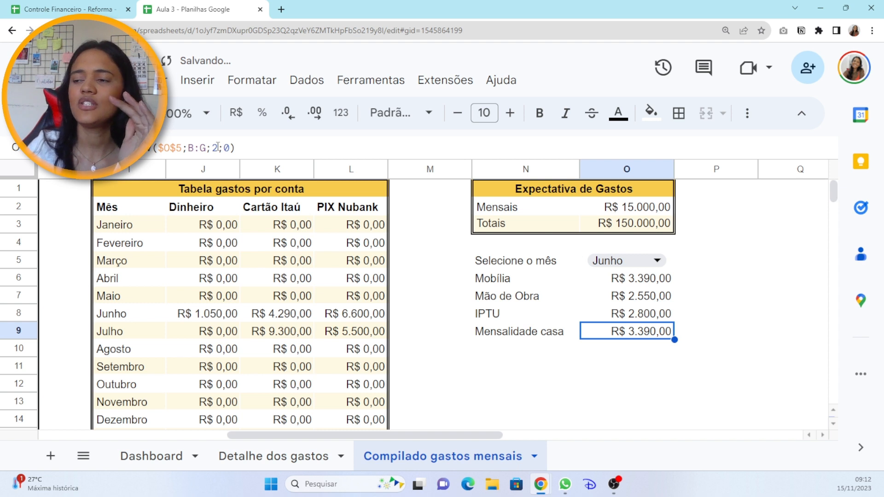
Change the column index in the Mensalidade casa PROCV formula to 5.
click(218, 146)
key(BackSpace)
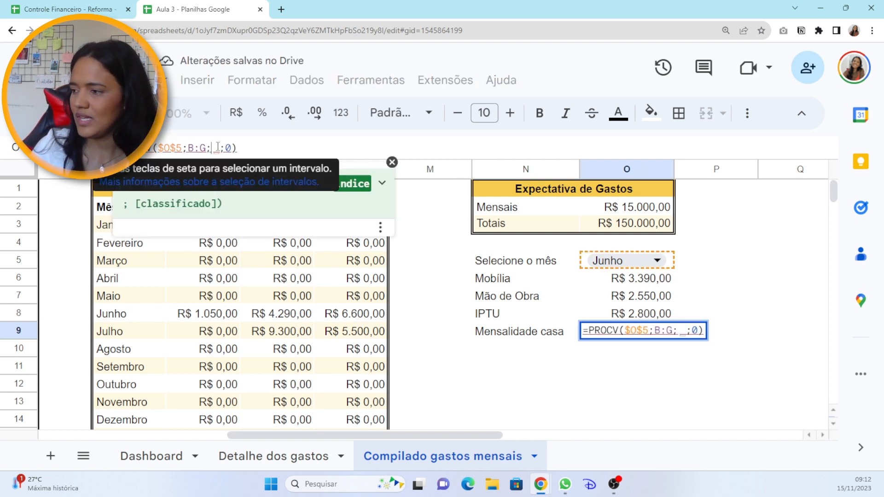
text(5)
key(Return)
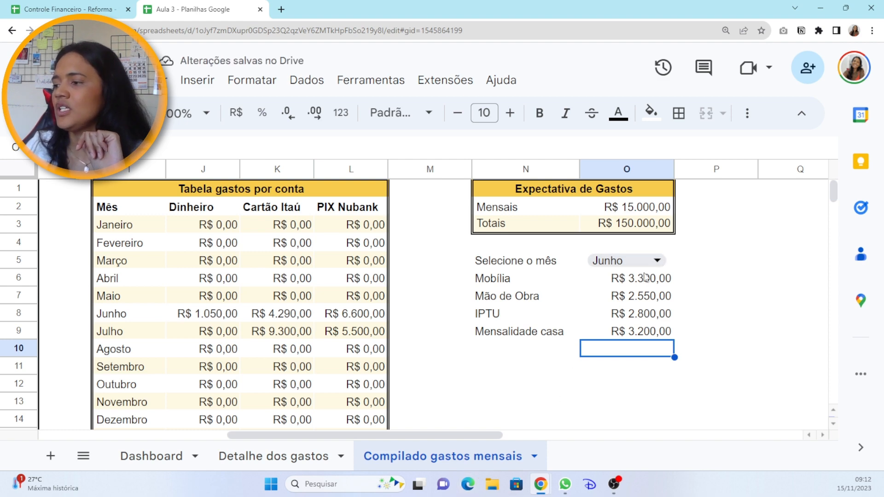
Compare the sum of the four looked-up amounts in O6:O9 with Junho's Total Gasto in G8.
drag(647, 277, 649, 339)
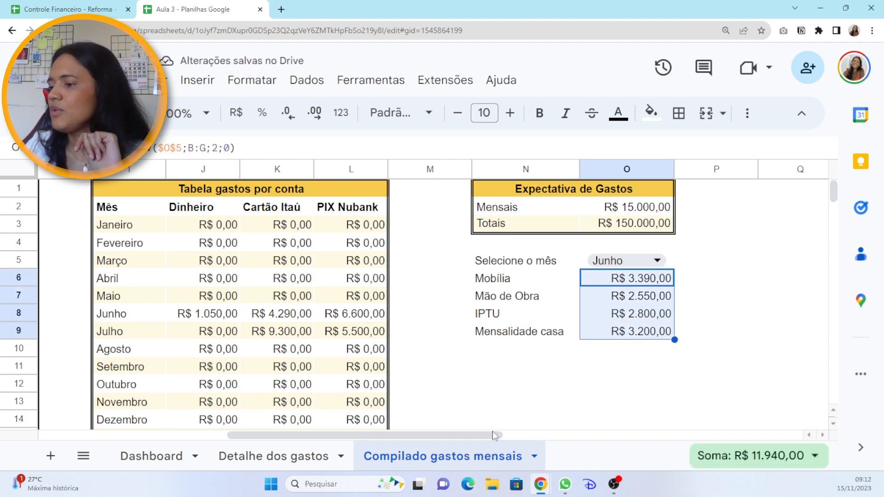
drag(482, 434, 542, 435)
click(499, 313)
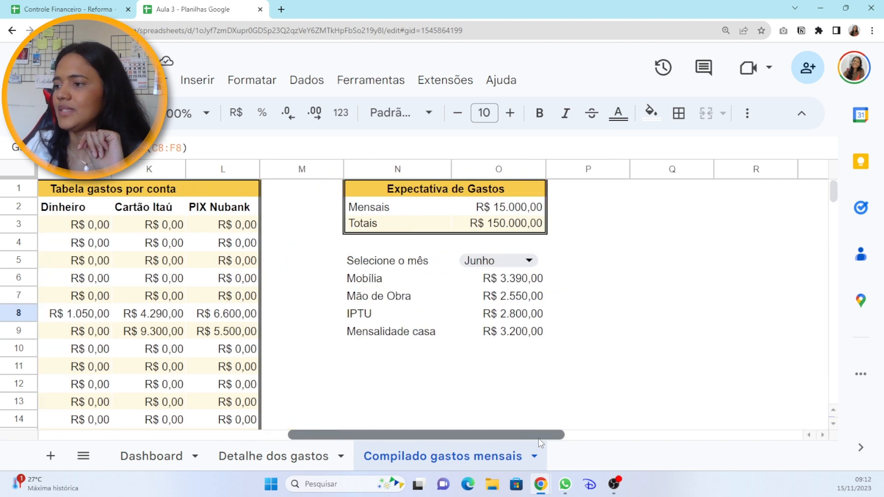
Select Julho as the month in O5 and compare the sum of O6:O9 with Julho's Total Gasto.
click(529, 261)
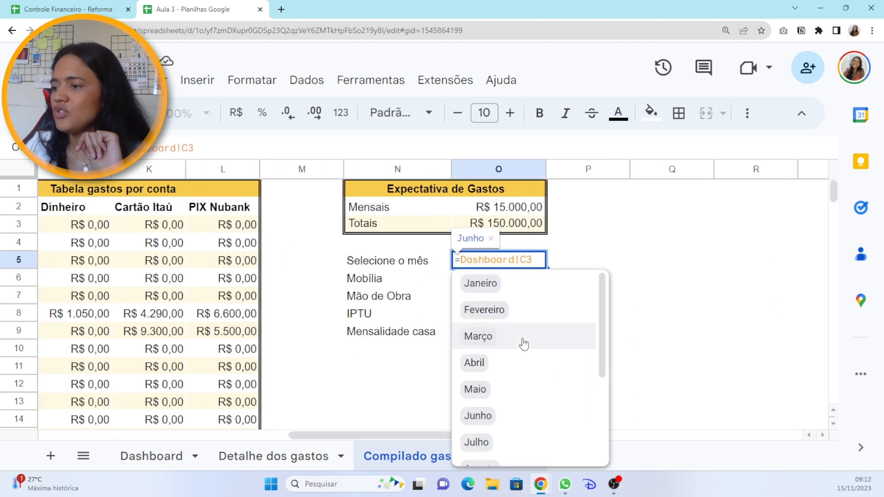
click(508, 450)
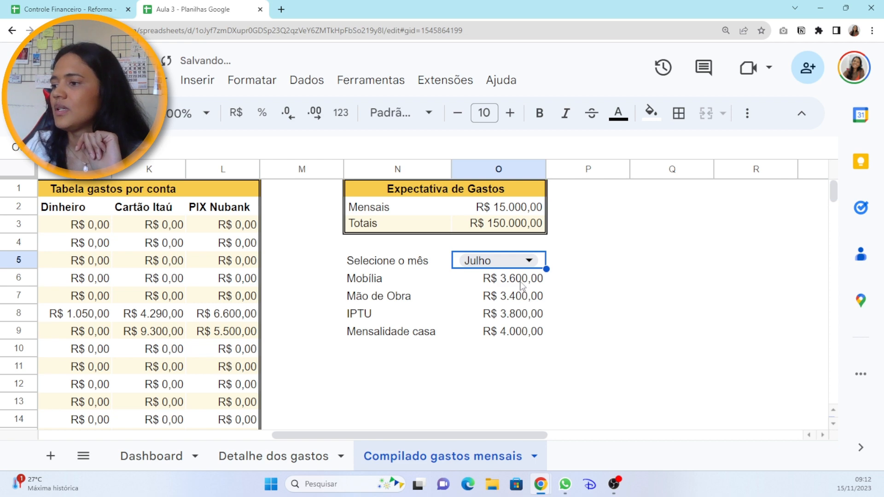
drag(523, 284, 515, 332)
drag(478, 435, 240, 474)
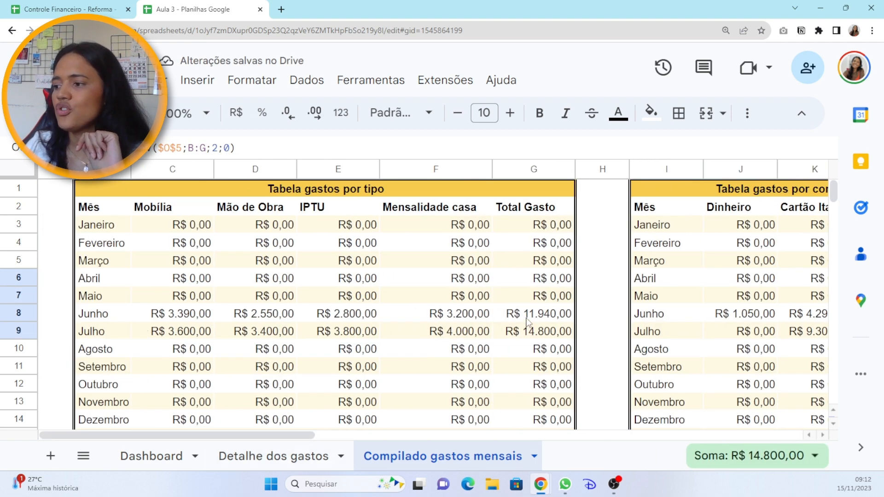
click(540, 332)
drag(258, 436, 500, 452)
click(540, 400)
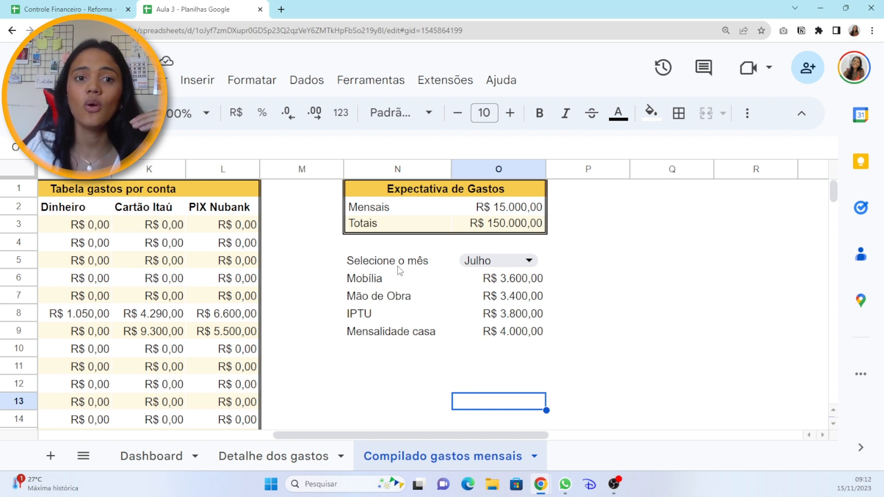
Apply the yellow alternating colours with a header row to the monthly summary in N5:O9.
drag(398, 266, 544, 337)
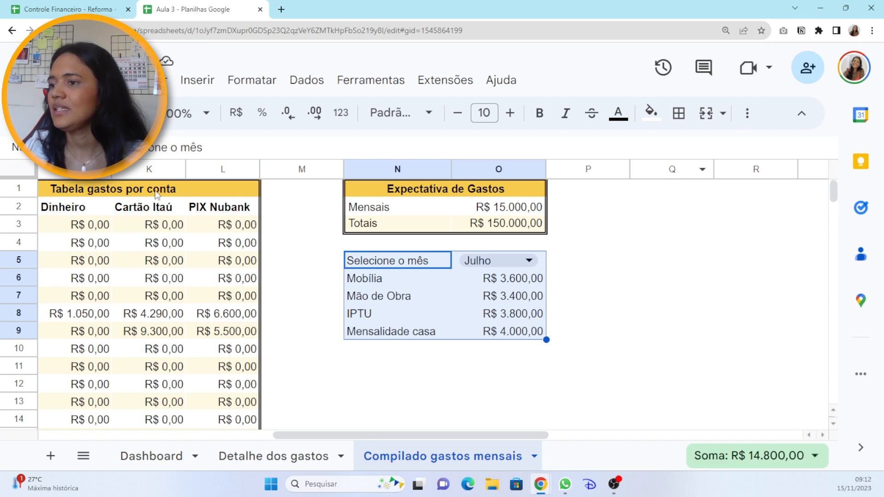
click(254, 82)
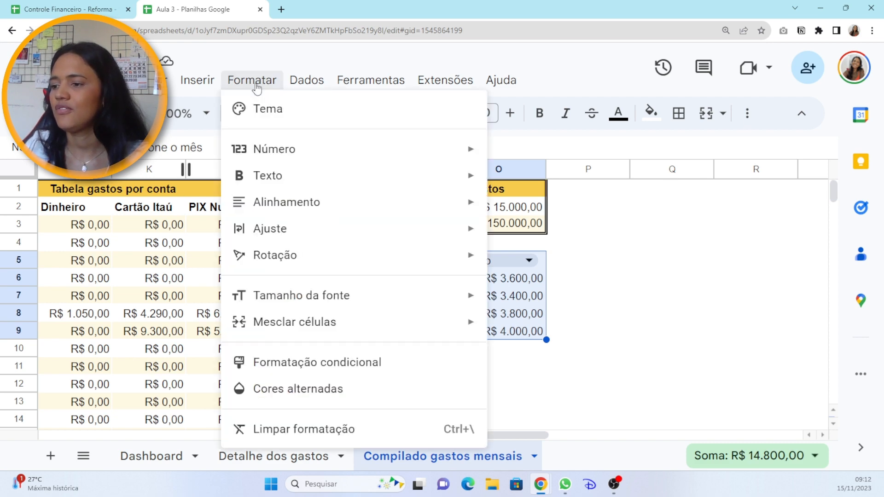
click(286, 389)
click(690, 323)
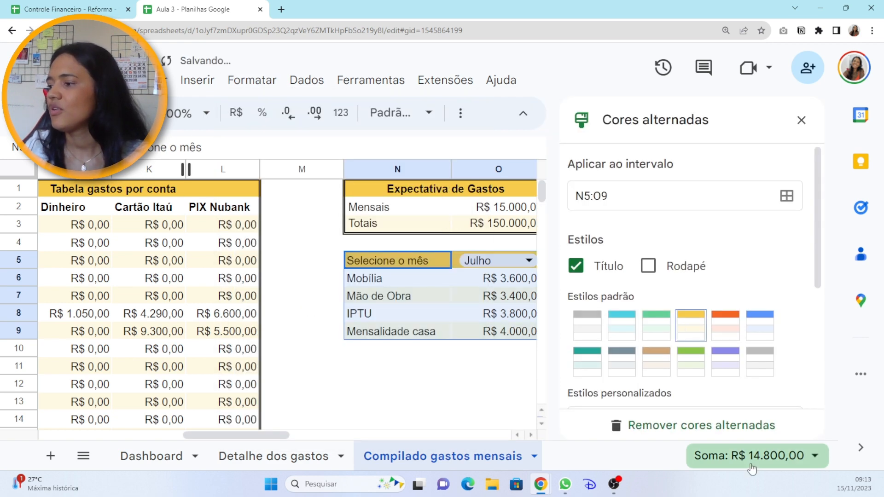
scroll(759, 368, down, 5)
click(771, 384)
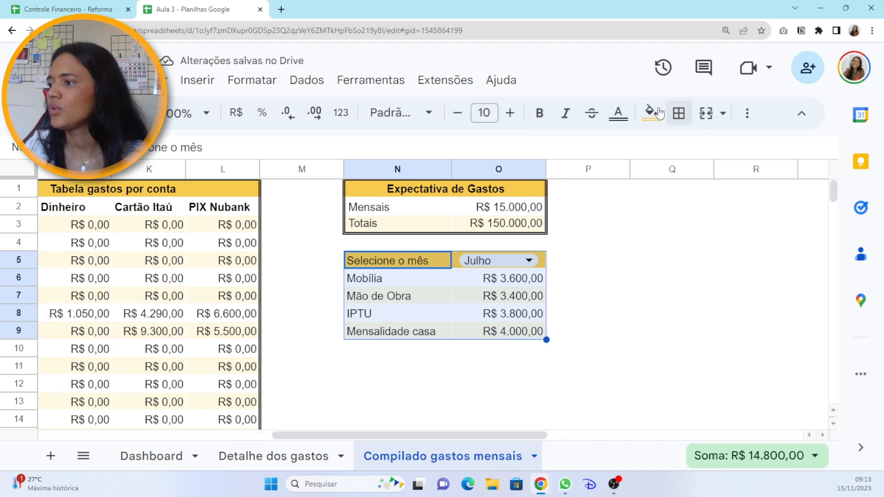
Add a black double-line outer border around the monthly summary in N5:O9.
click(678, 113)
click(835, 151)
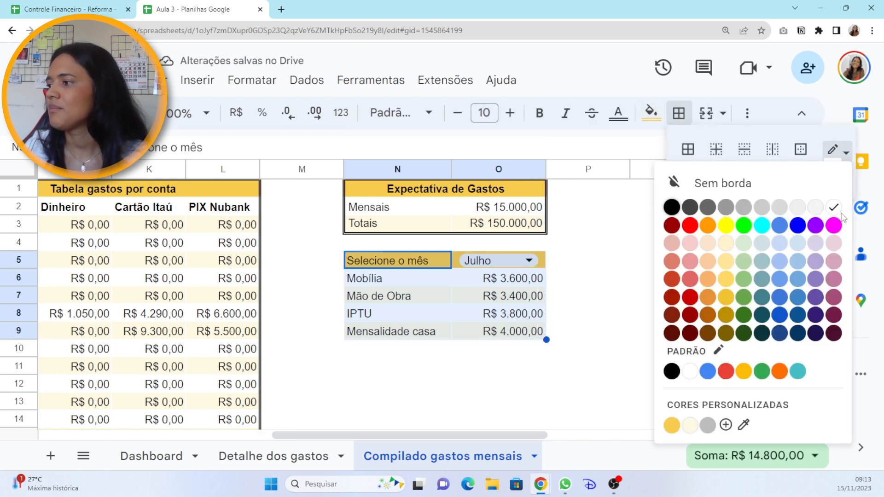
click(675, 206)
click(837, 175)
click(810, 299)
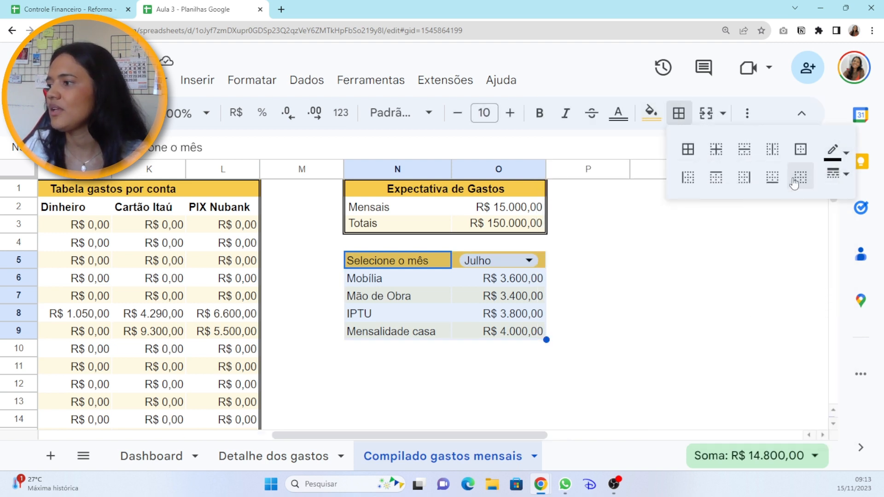
click(800, 149)
click(690, 321)
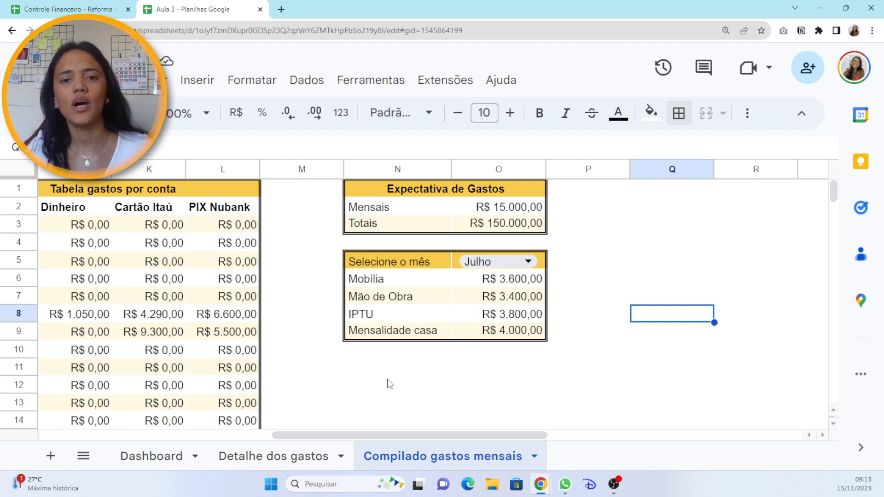
Make the header row of the monthly summary, N5:O5, bold.
click(383, 271)
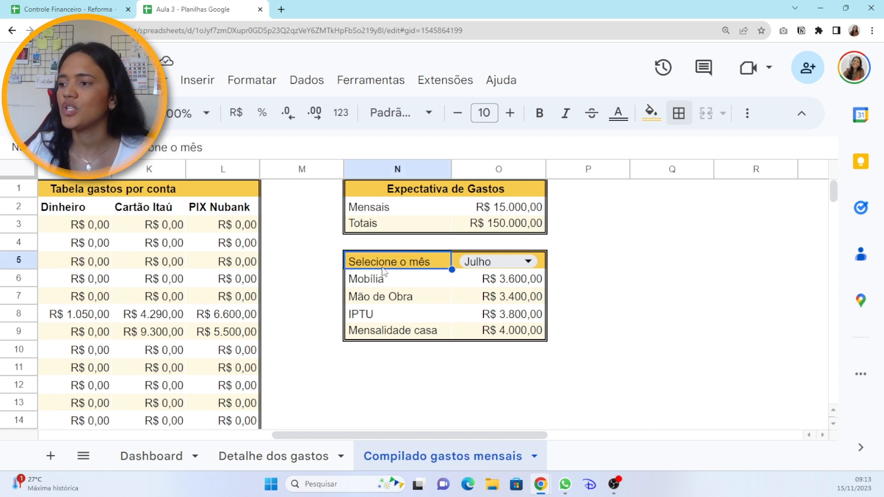
drag(396, 258, 474, 262)
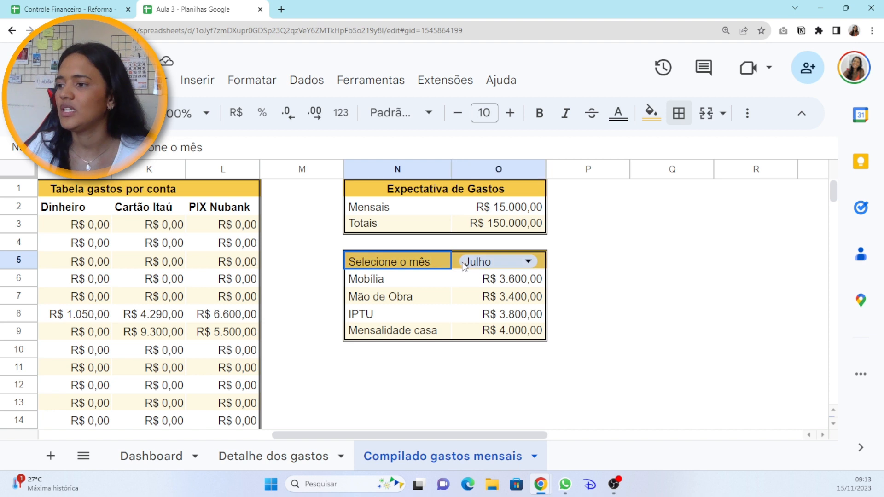
click(539, 112)
click(622, 354)
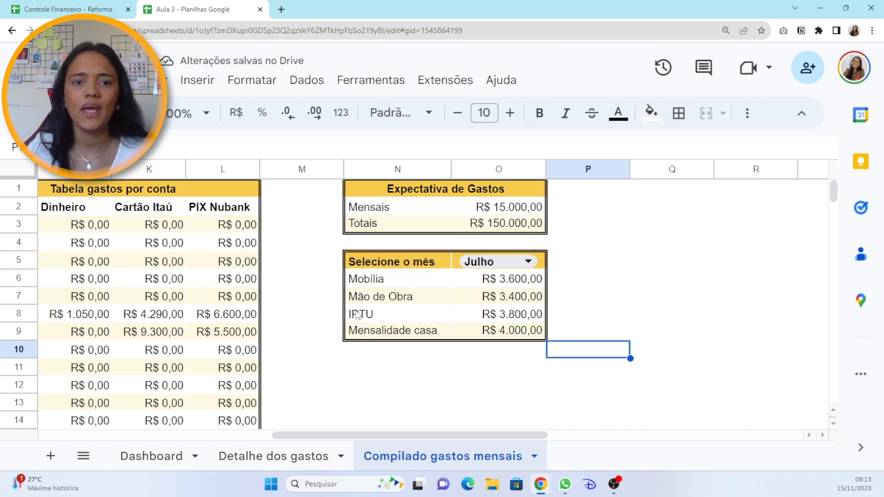
Copy the Selecione o mês header with its month dropdown from N5:O5 to N11:O11.
scroll(424, 345, down, 1)
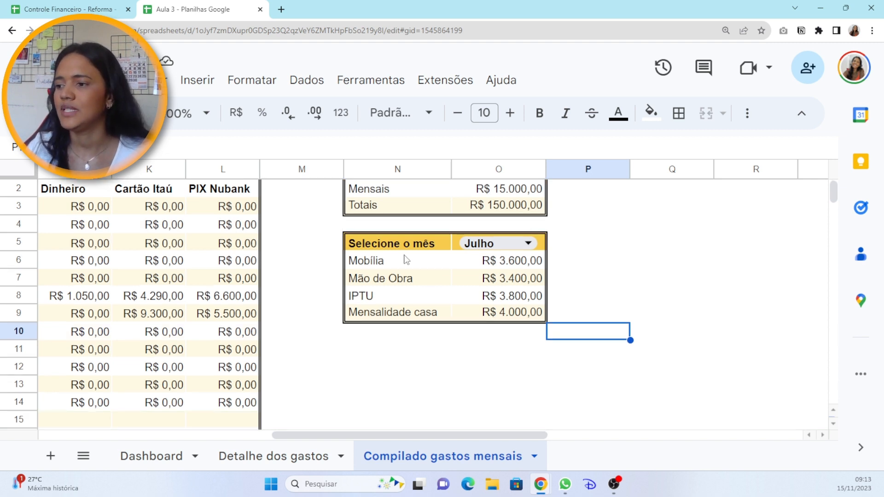
drag(407, 248, 548, 241)
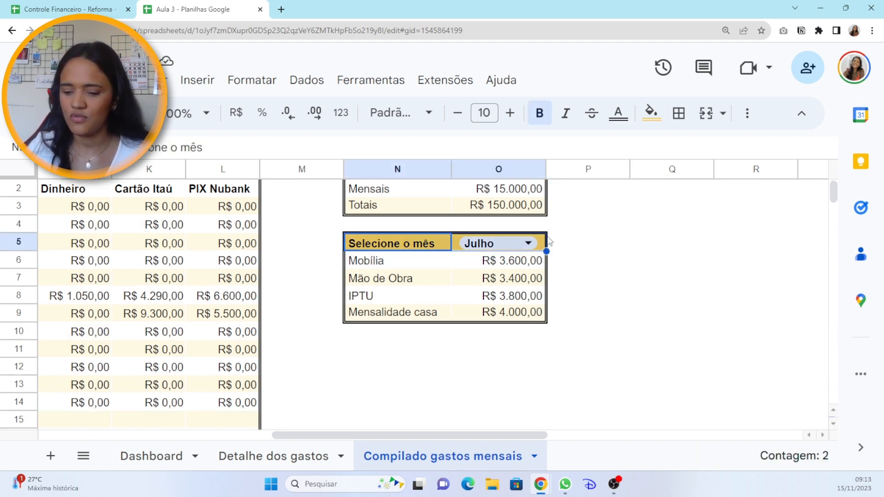
key(ctrl+c)
click(365, 354)
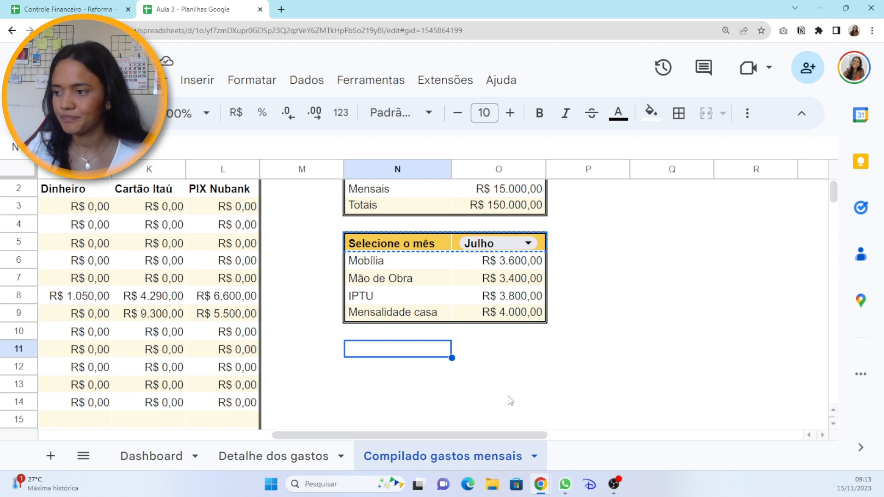
key(ctrl+v)
click(649, 332)
scroll(616, 340, down, 1)
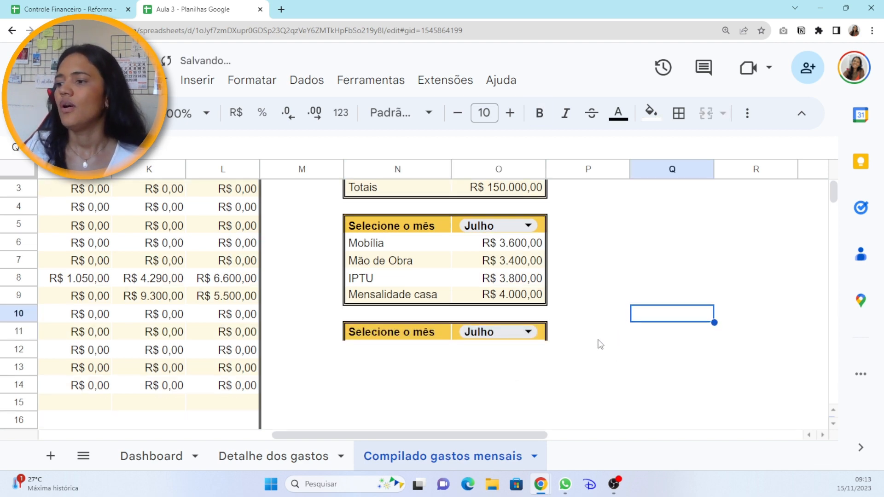
Copy the account headings Dinheiro, Cartão Itaú and PIX Nubank from J2:L2 to the row starting at N12.
scroll(457, 358, up, 1)
scroll(429, 361, up, 1)
drag(325, 433, 291, 433)
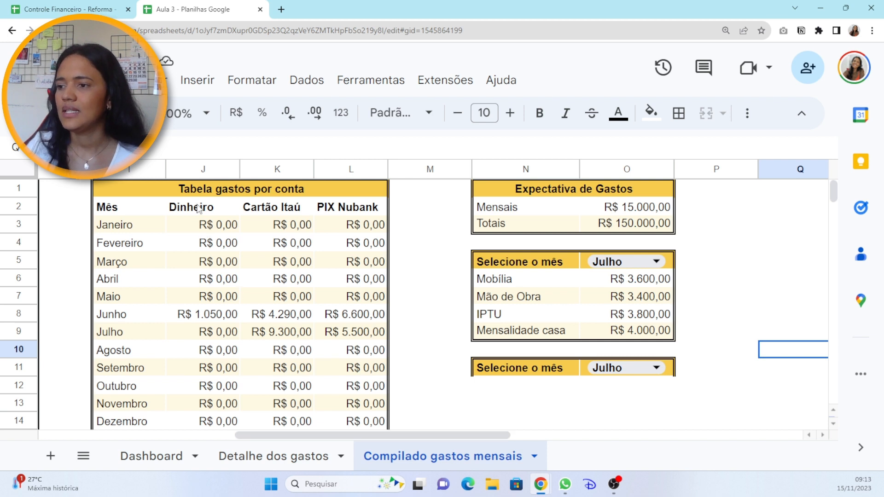
drag(200, 207, 354, 208)
key(ctrl+c)
scroll(530, 344, down, 1)
click(522, 366)
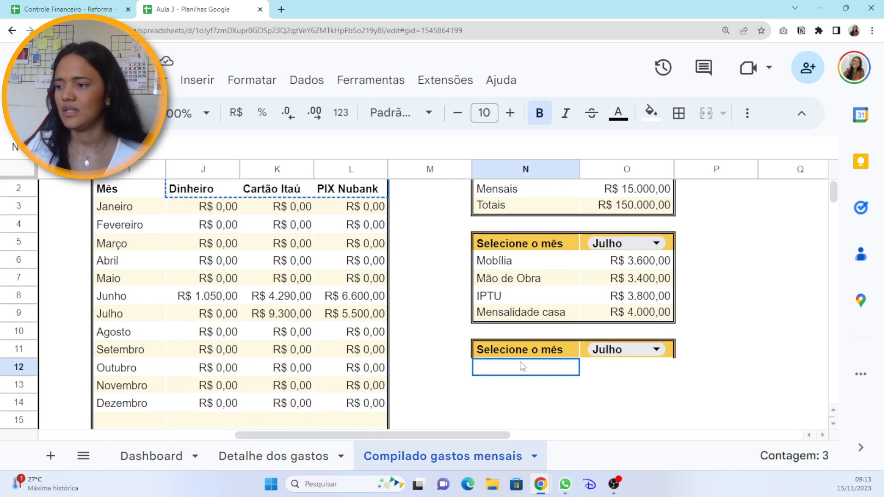
key(ctrl+v)
scroll(524, 364, down, 3)
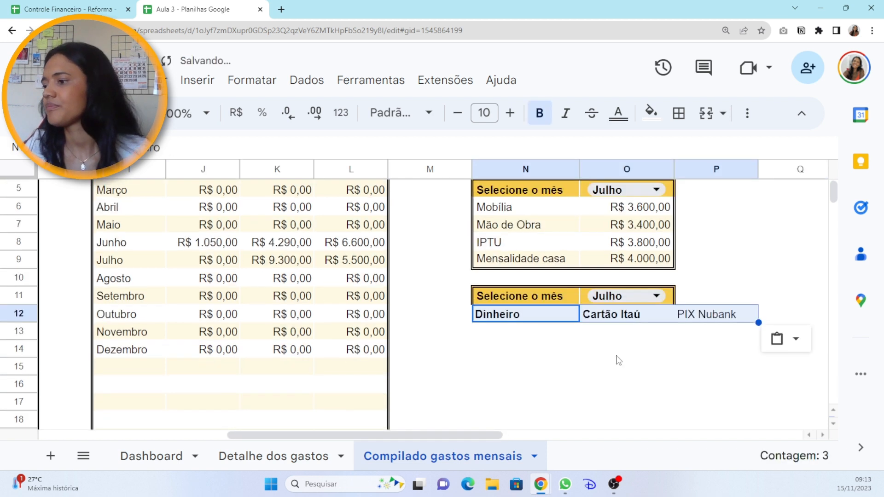
Move Cartão Itaú to N13 and PIX Nubank to N14 so the account names stack below Dinheiro.
click(620, 322)
drag(622, 322, 552, 346)
click(694, 322)
drag(694, 322, 533, 357)
click(617, 383)
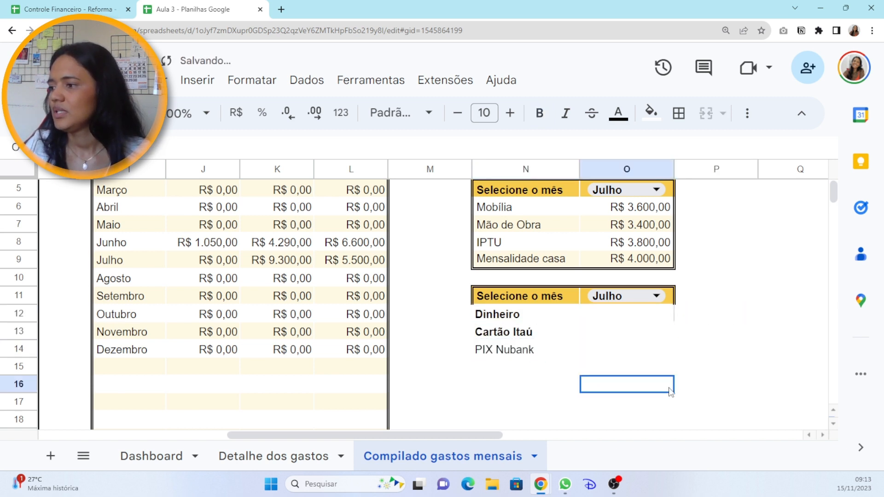
Add a black double-line outer border around the account summary in N11:O14.
click(529, 311)
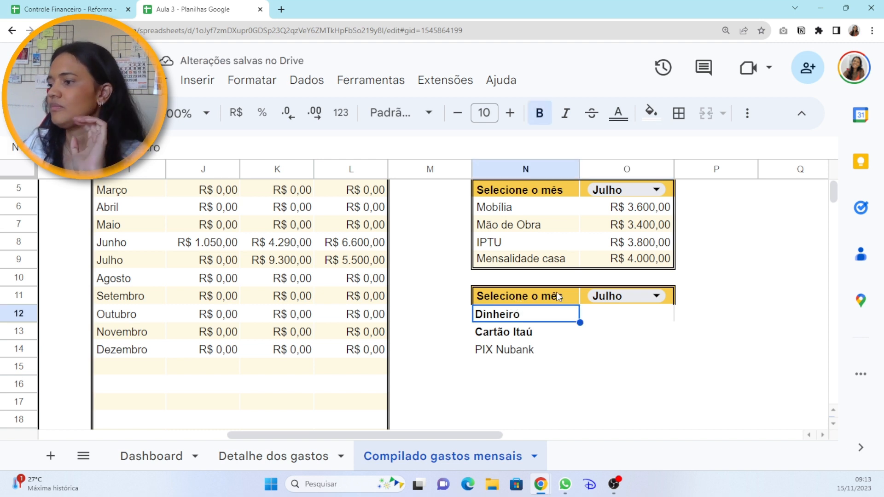
drag(558, 296, 636, 349)
click(679, 112)
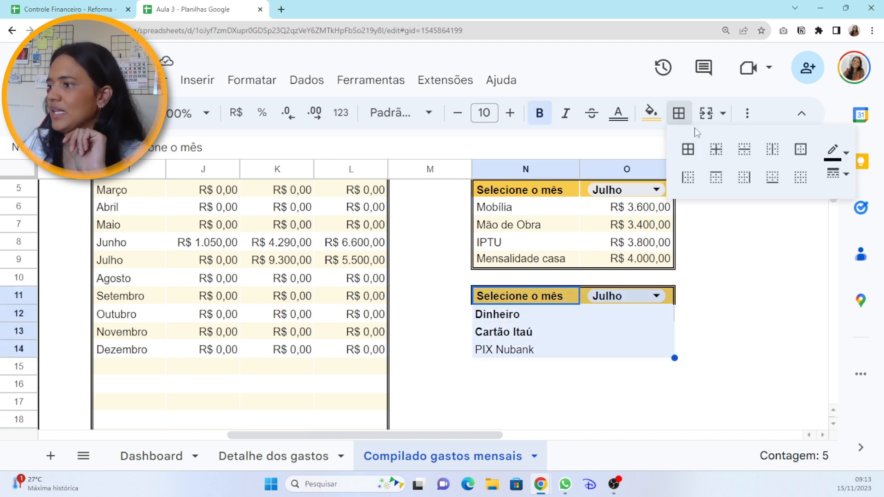
click(800, 149)
click(782, 297)
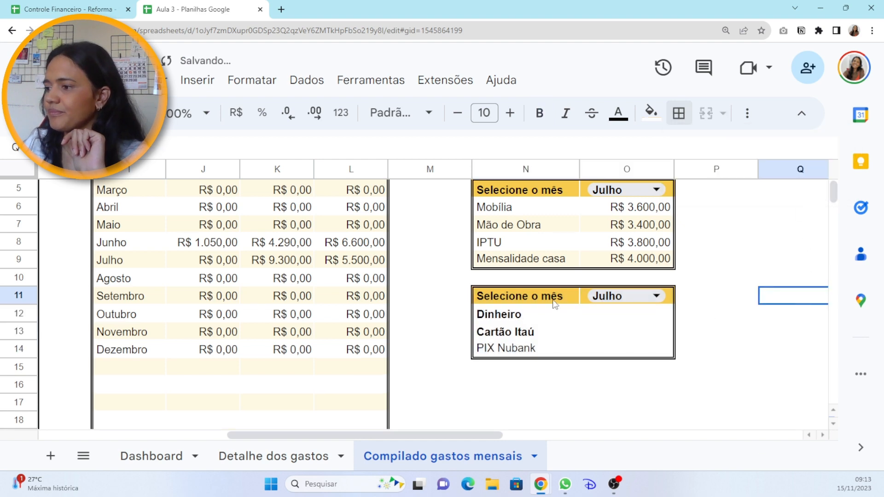
Open the alternating colours settings for the account summary and clear the range they apply to.
drag(555, 303, 607, 350)
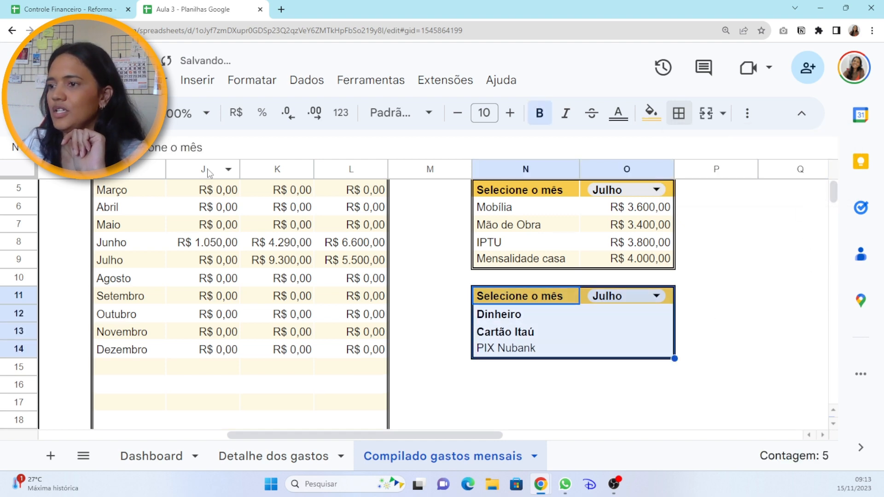
click(236, 81)
click(298, 389)
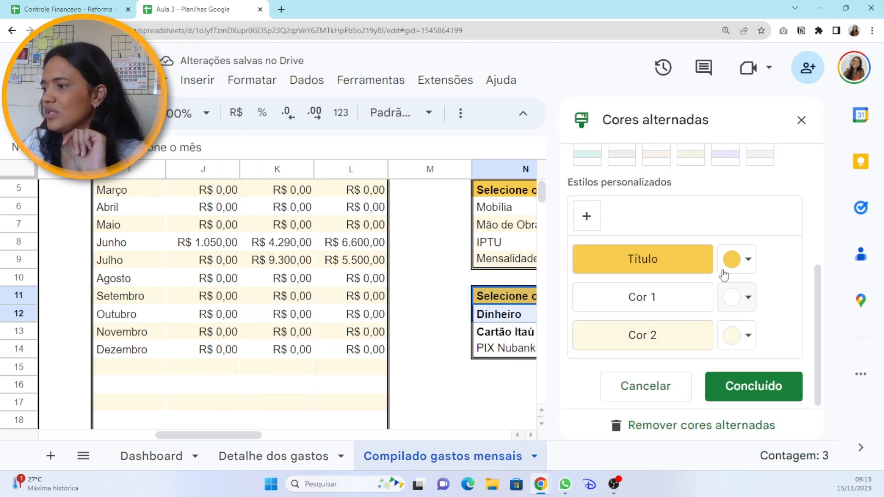
scroll(669, 221, up, 5)
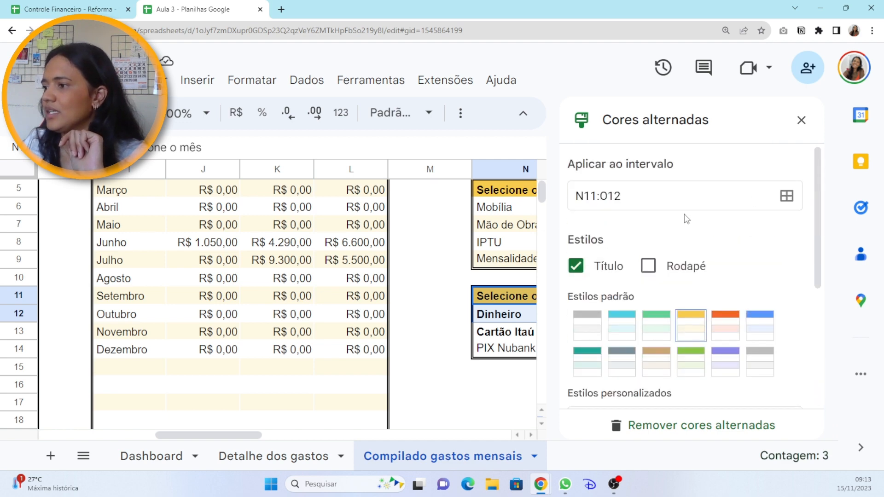
click(677, 197)
key(BackSpace)
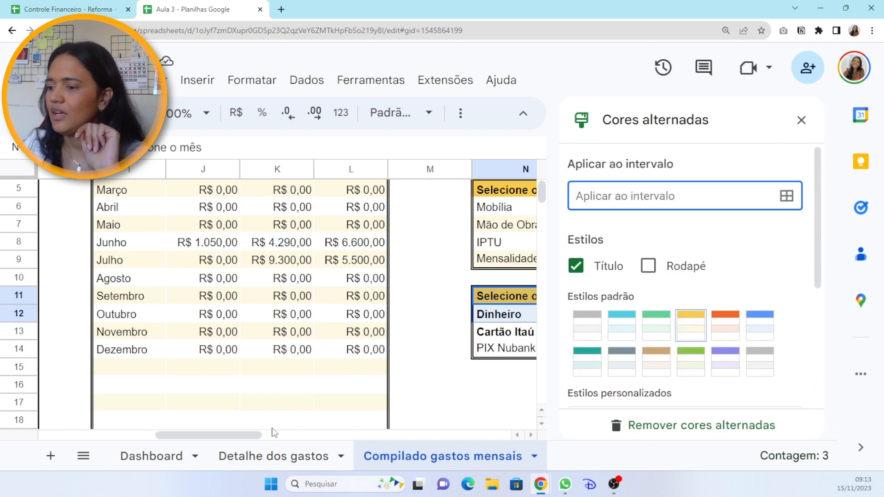
drag(256, 435, 322, 442)
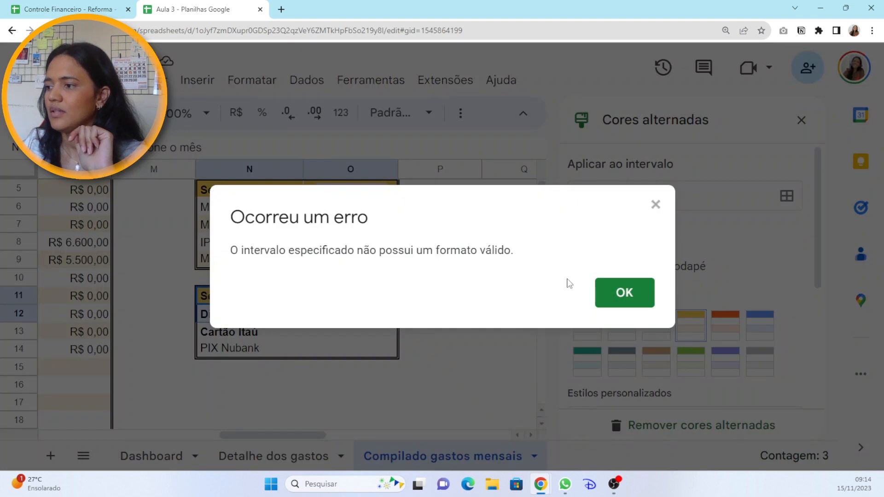
click(623, 298)
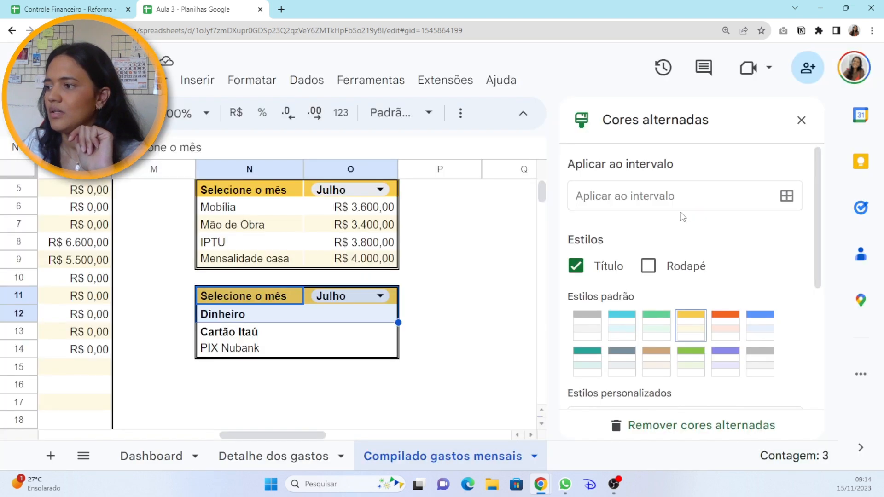
Set the alternating colours range to N11:O14 and apply the yellow style.
click(638, 202)
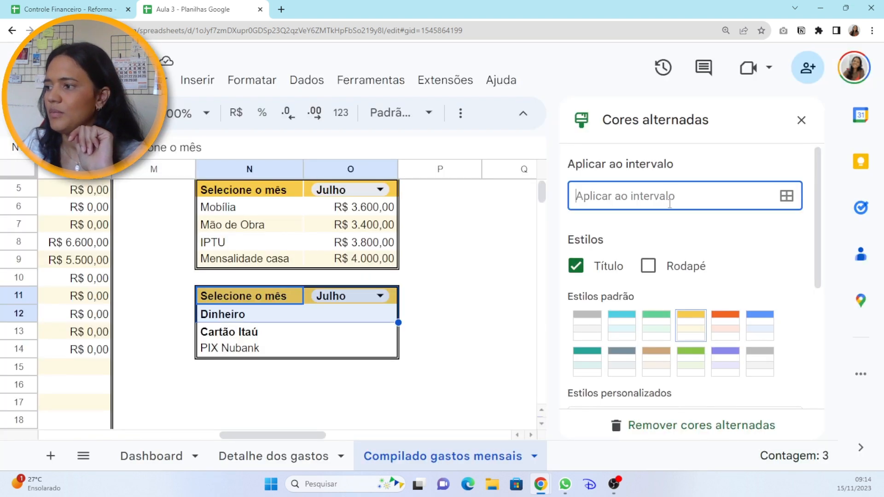
click(785, 197)
drag(335, 196, 497, 144)
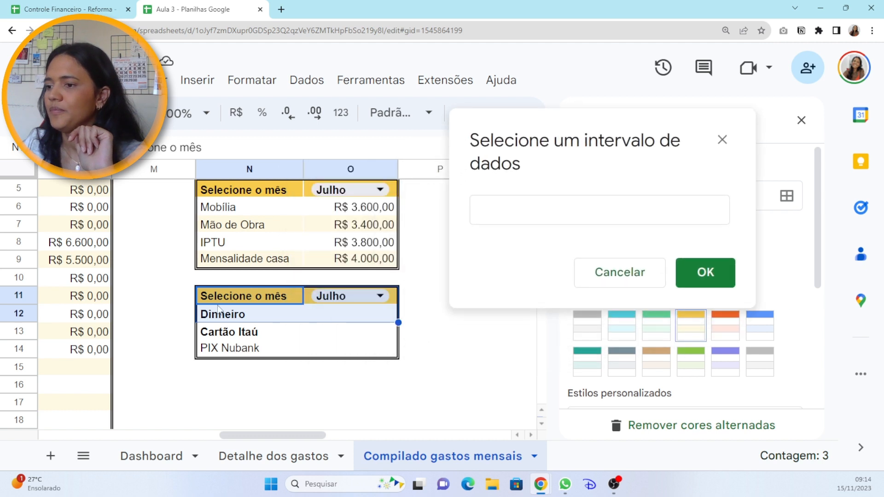
drag(238, 302, 338, 352)
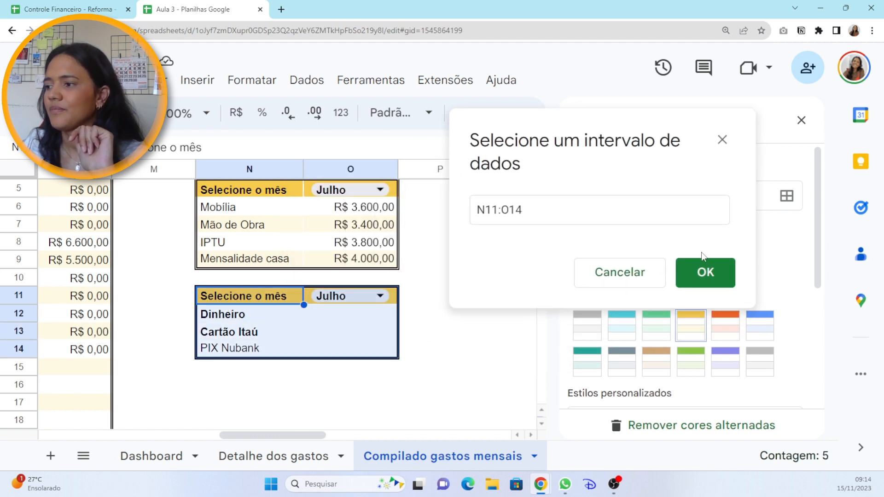
click(704, 275)
scroll(746, 288, down, 5)
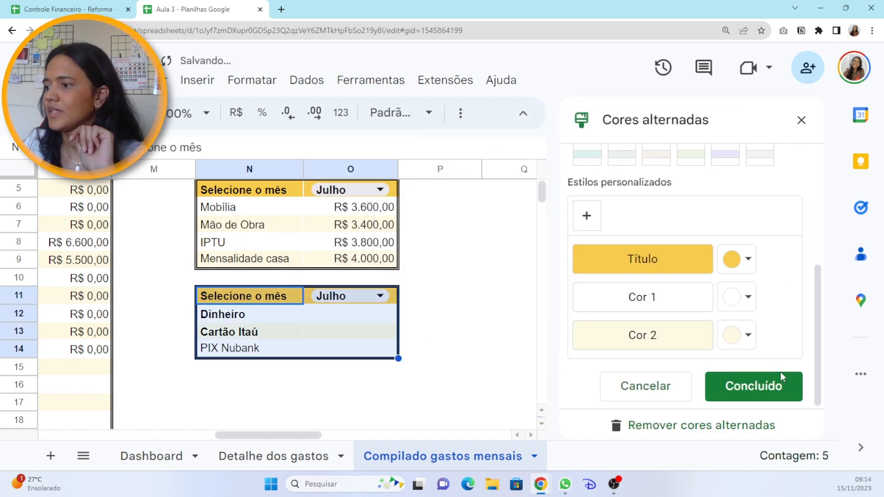
click(777, 386)
click(603, 389)
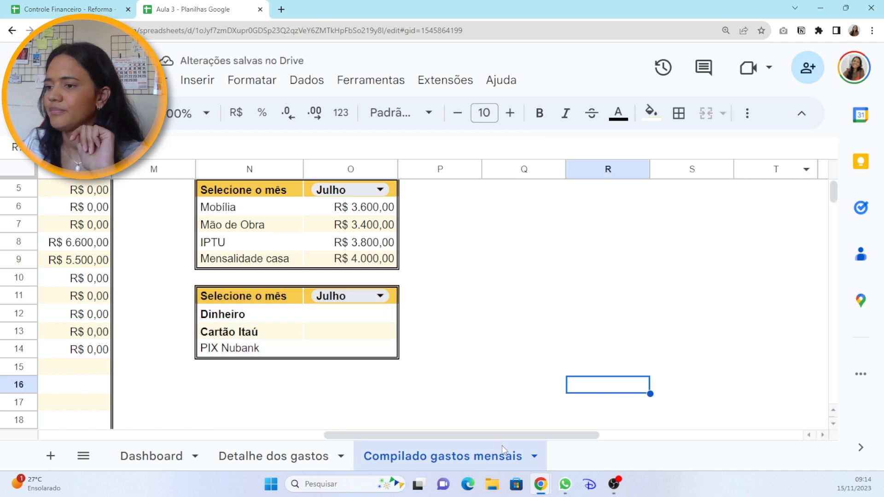
Remove the bold formatting from Dinheiro and Cartão Itaú in N12:N13.
drag(482, 434, 408, 438)
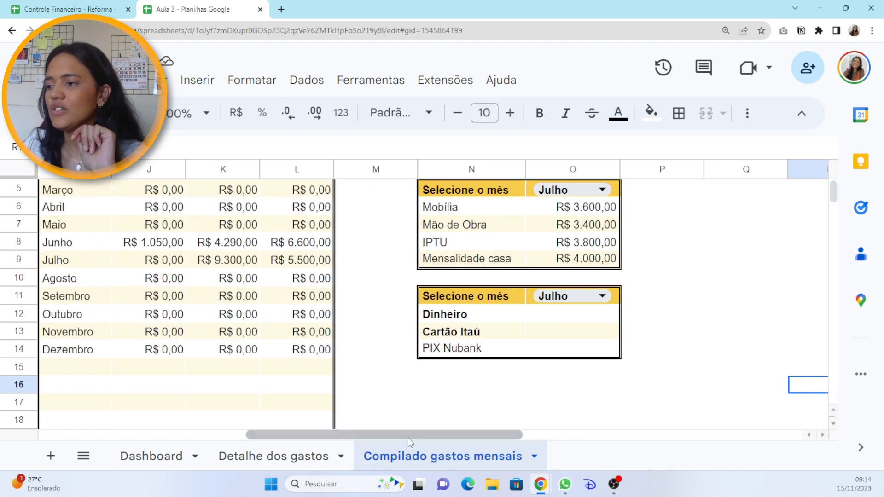
drag(476, 315, 476, 333)
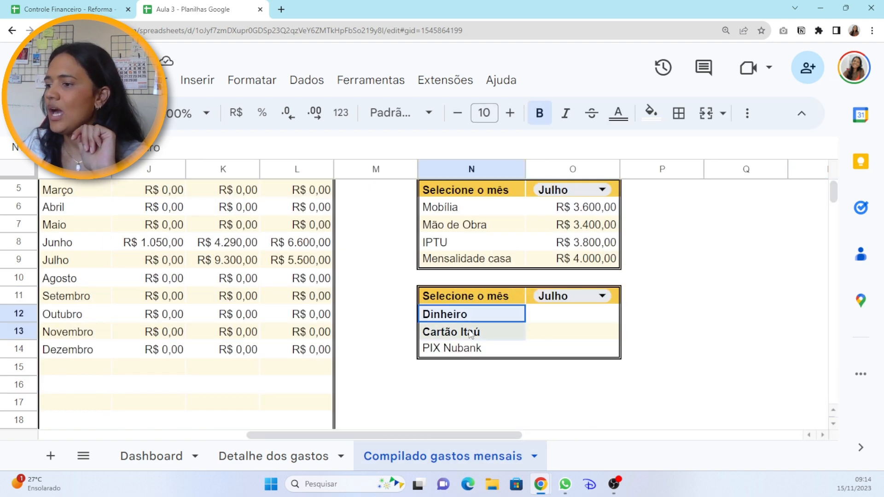
click(539, 113)
click(486, 405)
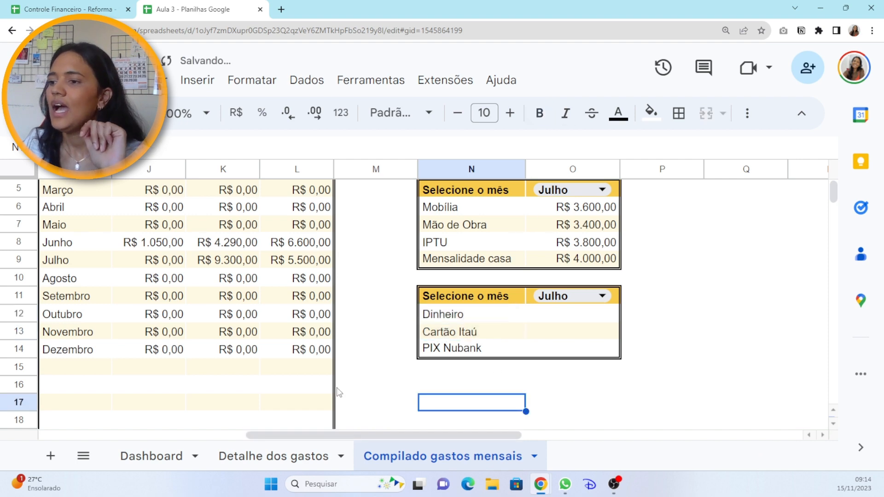
Enter =PROCV(O11;I:L;2;0) in O12 to look up the Dinheiro spending for the account summary's selected month.
scroll(338, 392, up, 2)
drag(349, 435, 334, 435)
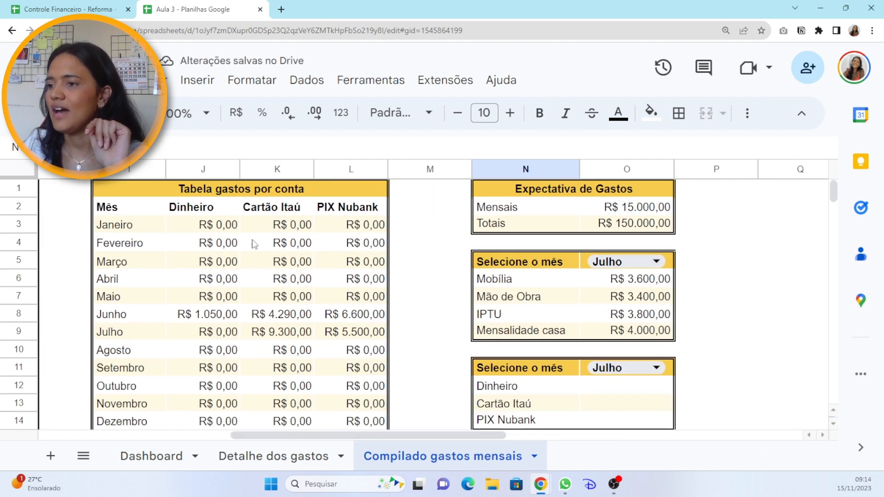
click(588, 388)
text(=pro)
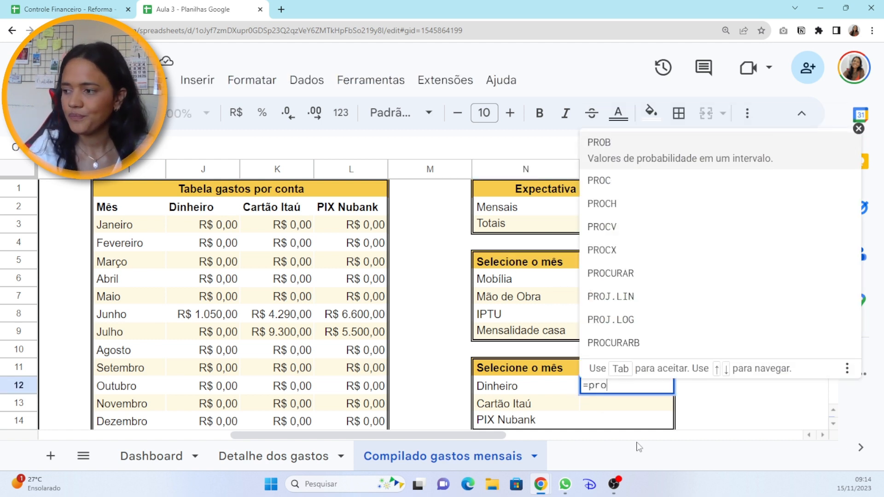
text(cv)
key(Tab)
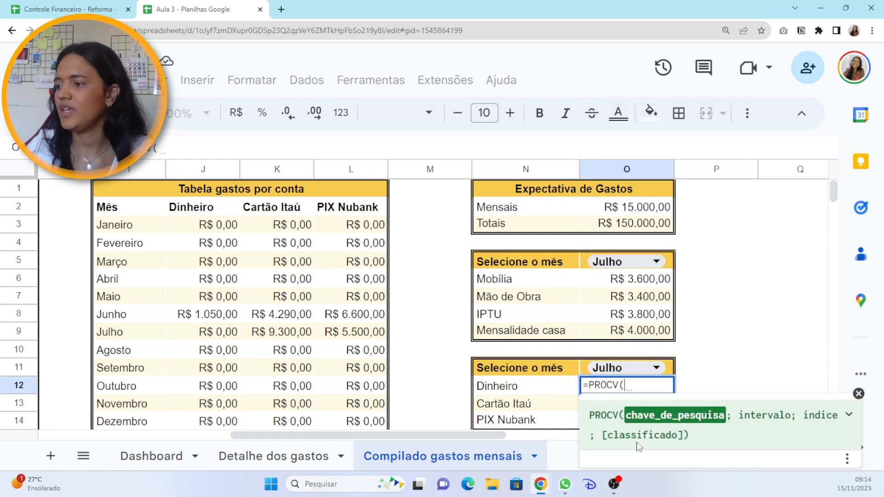
click(668, 373)
text(;)
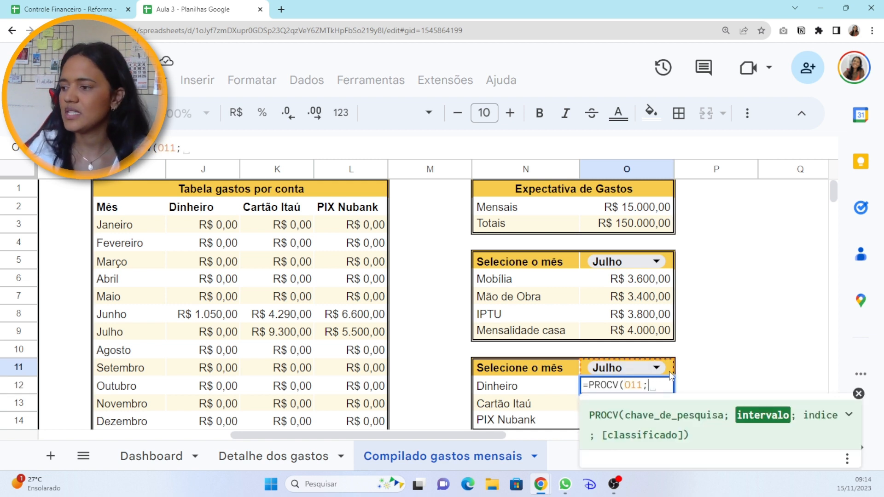
drag(146, 170, 331, 160)
text(;)
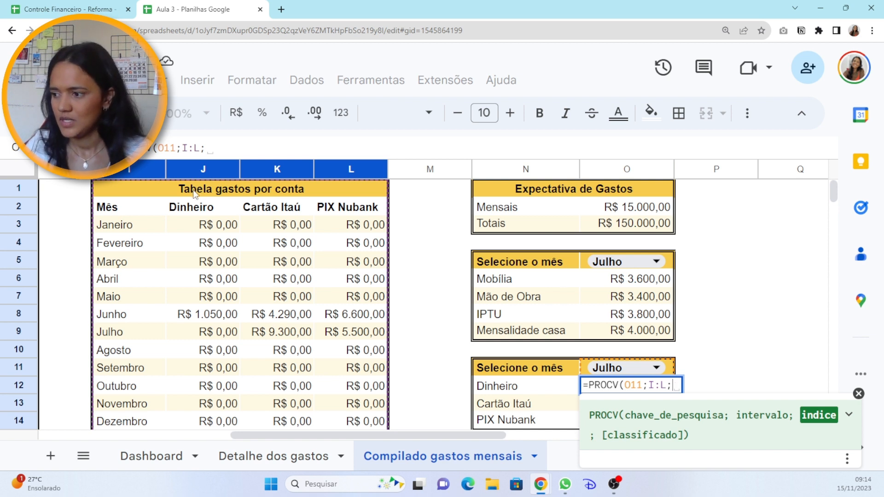
text(2)
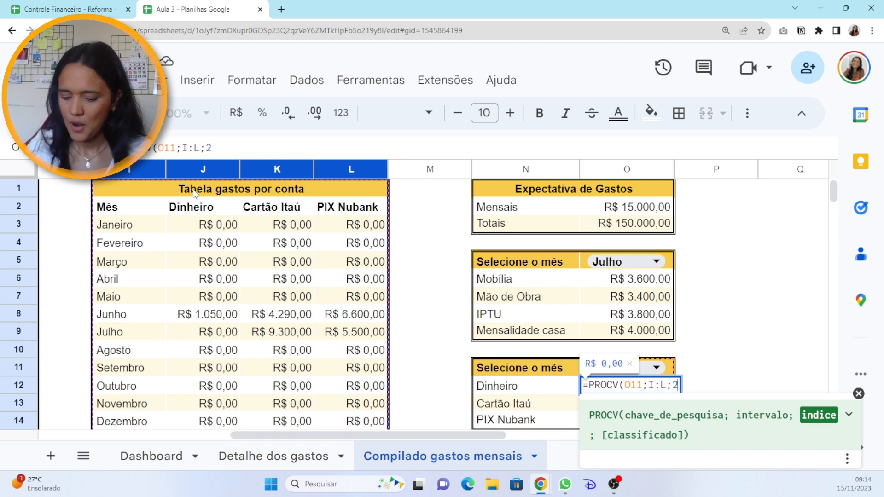
text(;)
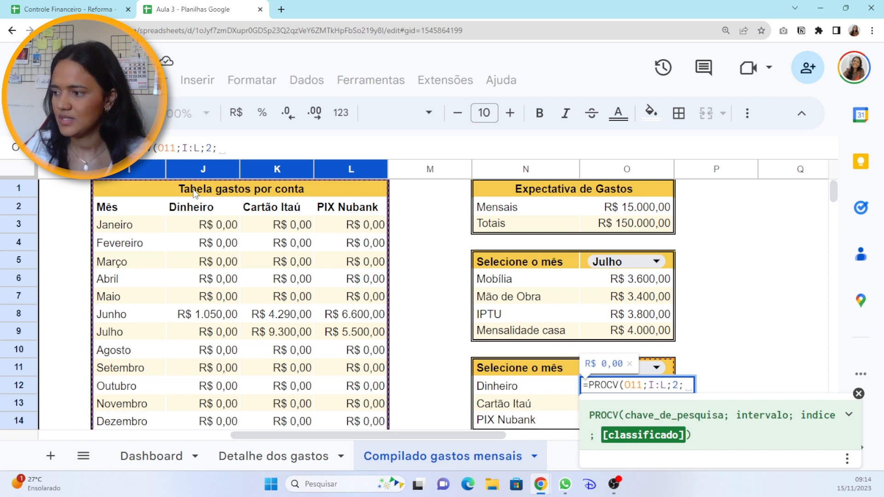
text(0))
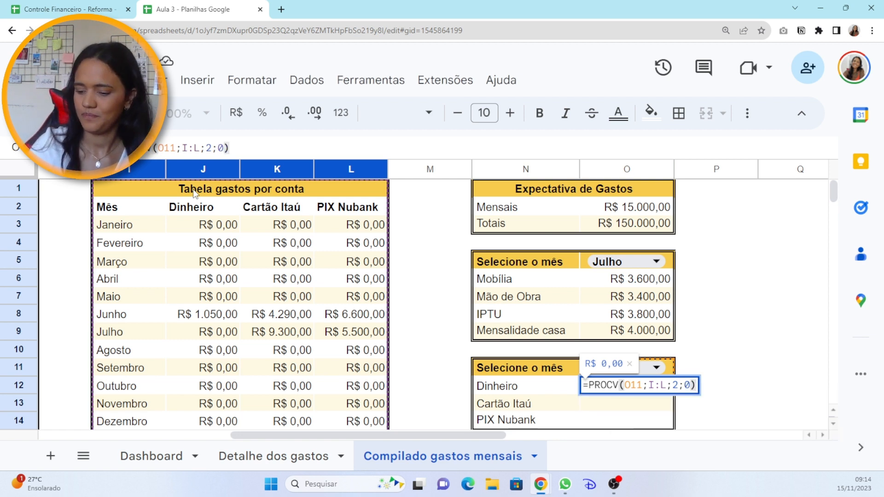
key(Return)
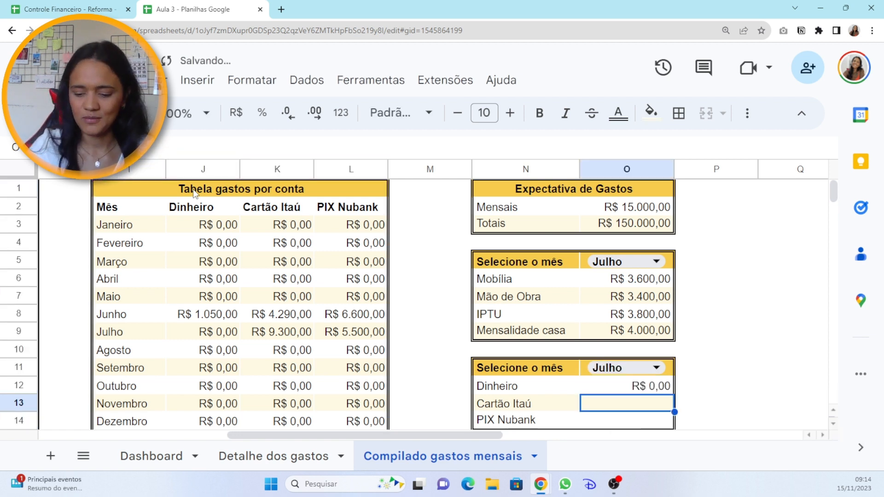
Enter =PROCV(O11;I:L;3;0) in O13 to look up the Cartão Itaú spending for the selected month.
text(=pe)
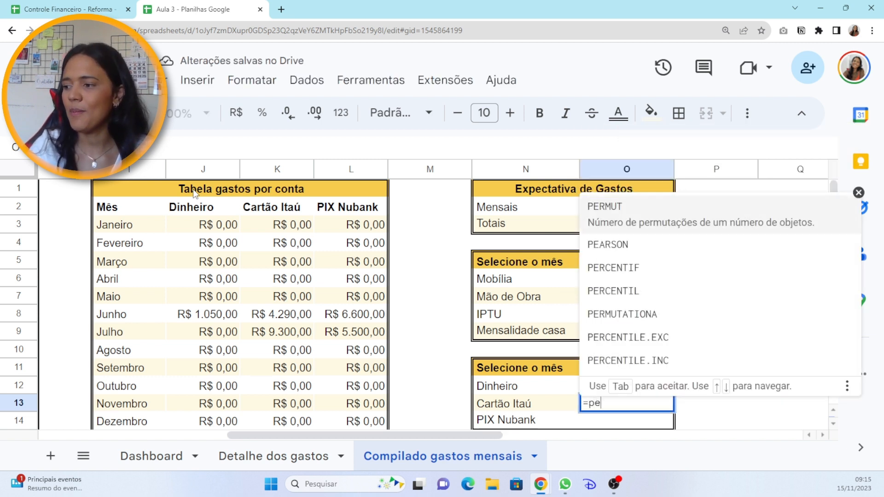
key(BackSpace)
text(rocv)
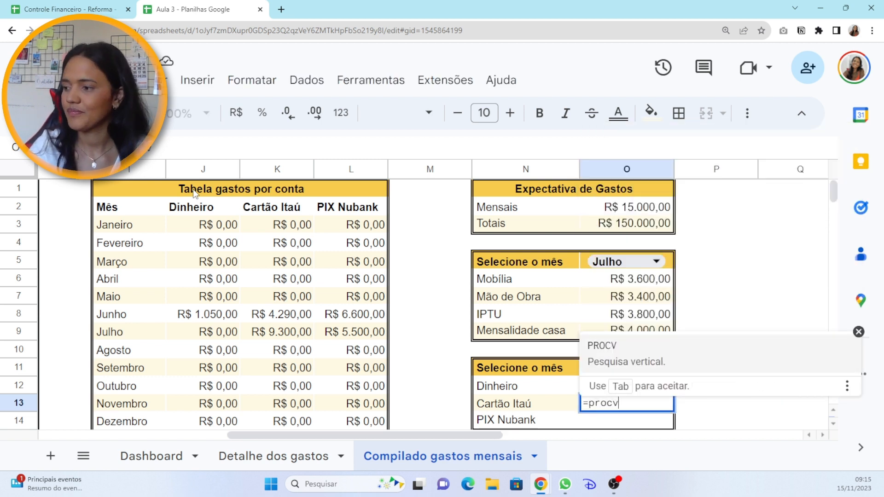
key(Tab)
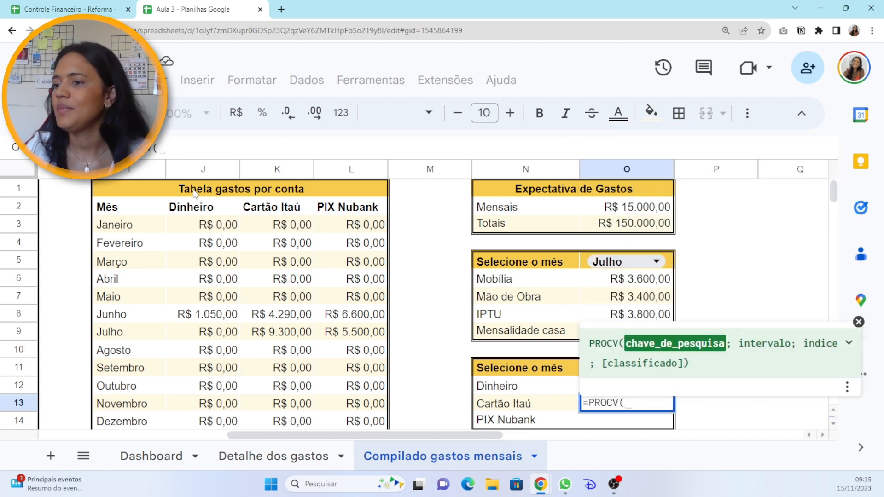
click(859, 322)
click(671, 371)
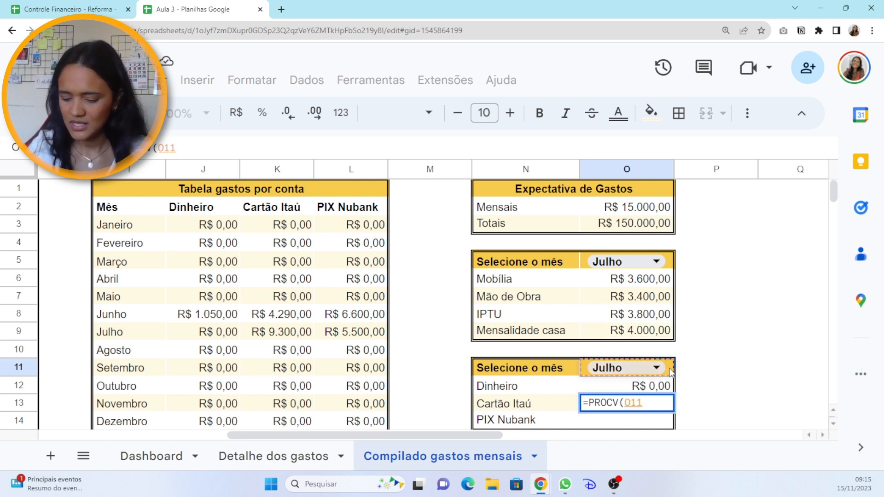
text(;)
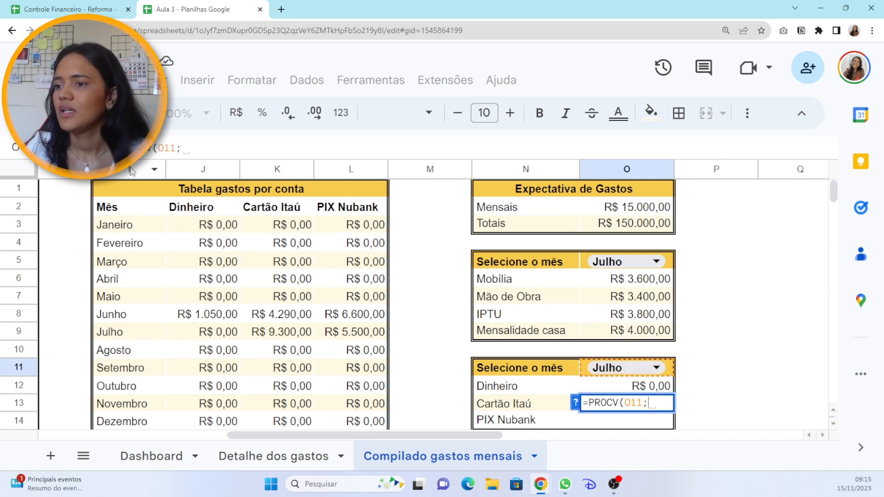
drag(133, 171, 320, 189)
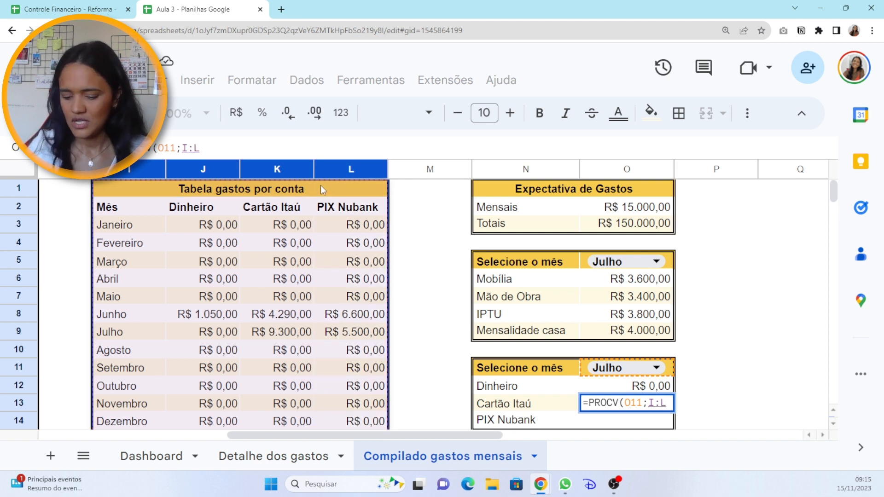
text(;)
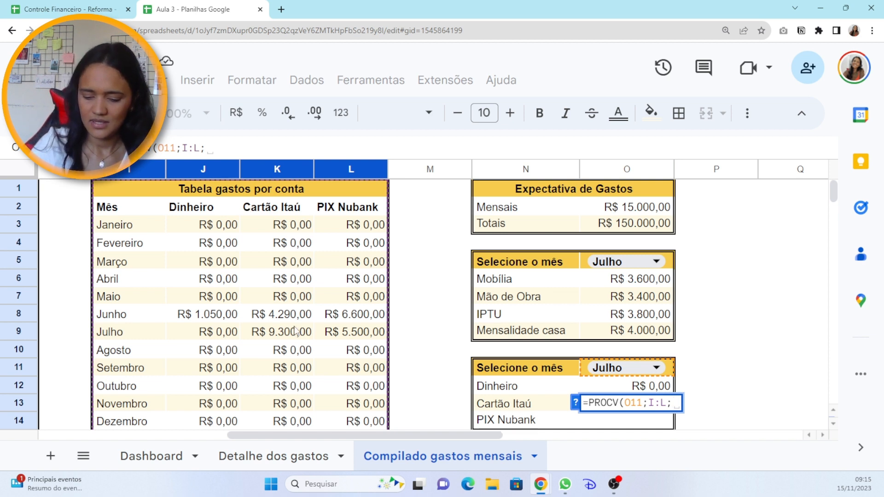
text(3;0)
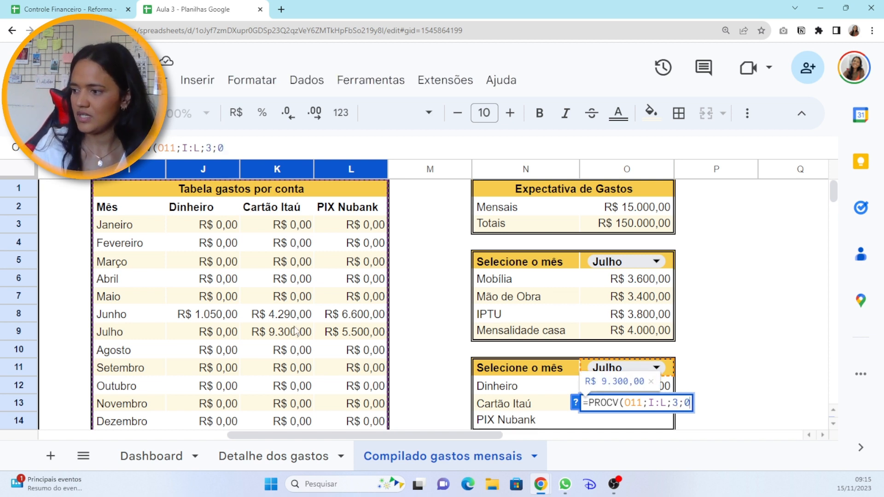
text())
key(Return)
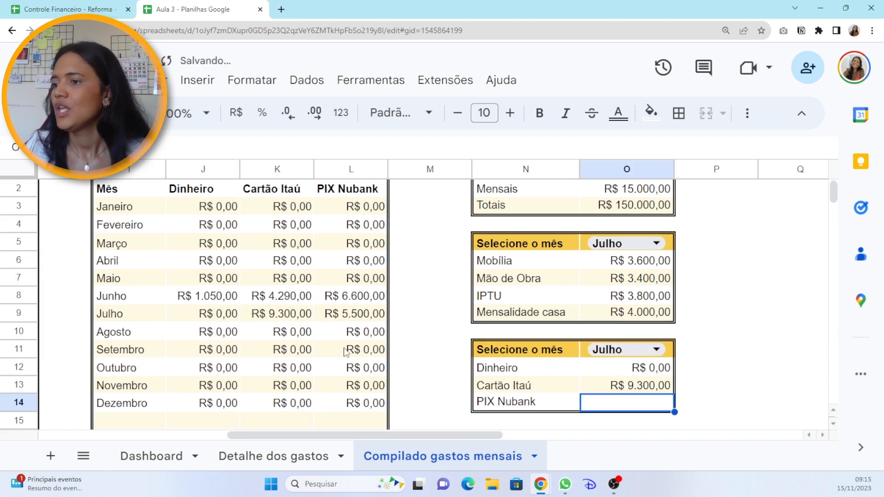
Enter =PROCV(O11;I:L;4;0) in O14 to look up the PIX Nubank spending for the selected month.
scroll(312, 260, up, 1)
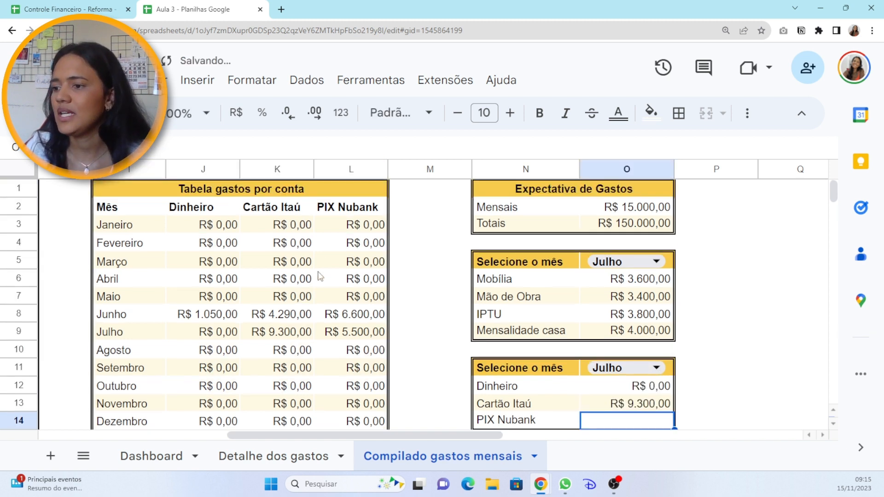
click(292, 336)
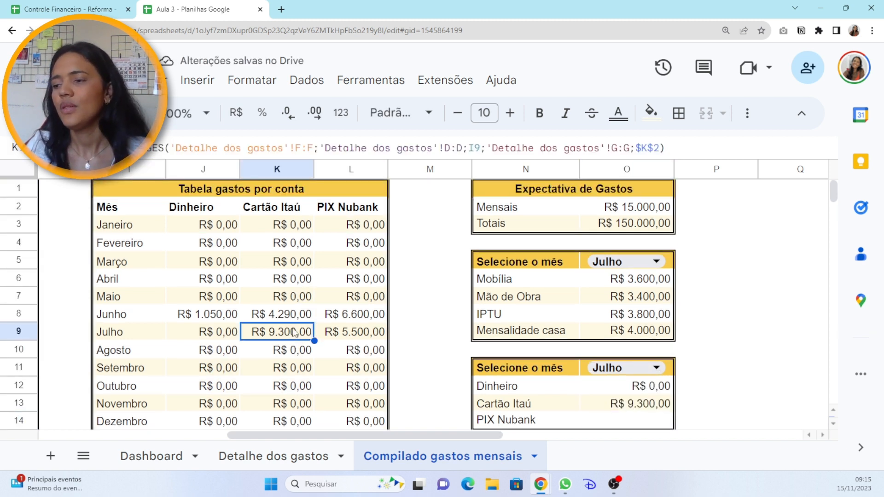
click(596, 424)
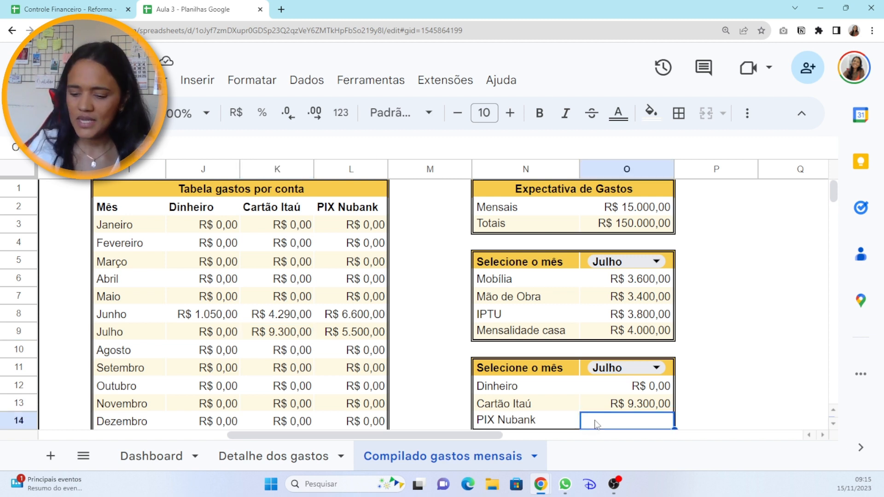
text(=procv)
key(Tab)
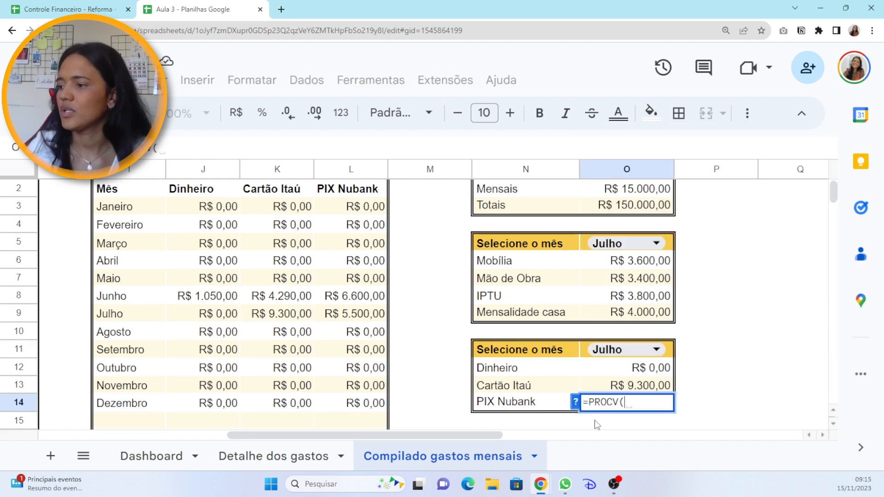
click(672, 349)
text(;)
scroll(382, 306, up, 1)
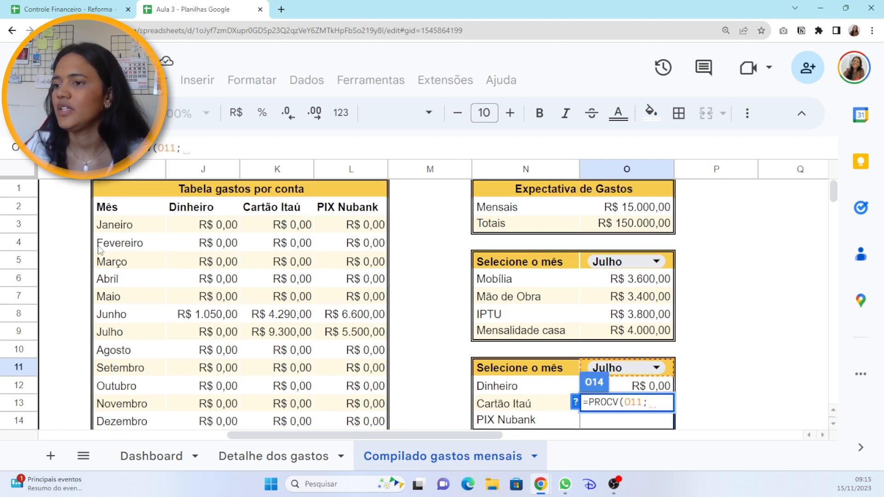
drag(129, 173, 332, 177)
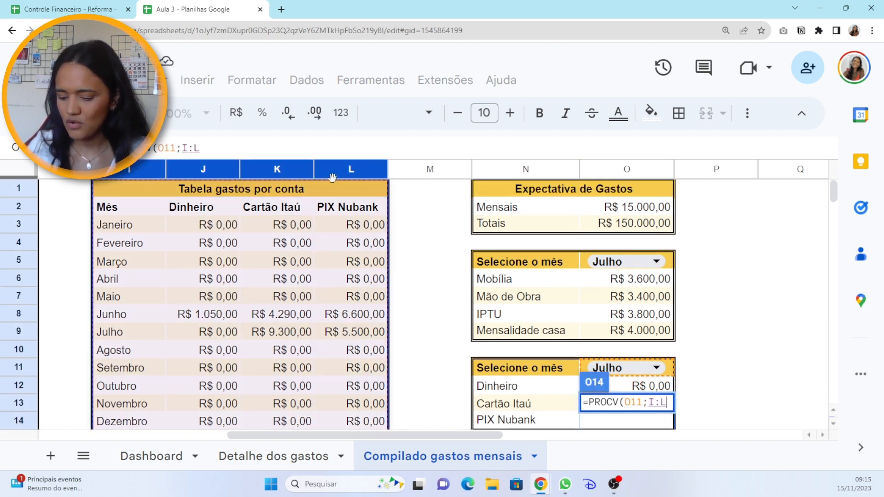
text(;)
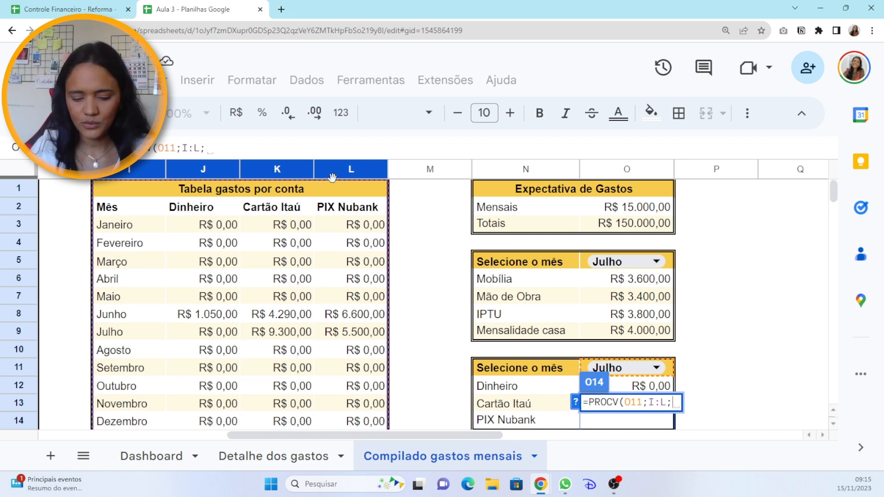
text(4;0))
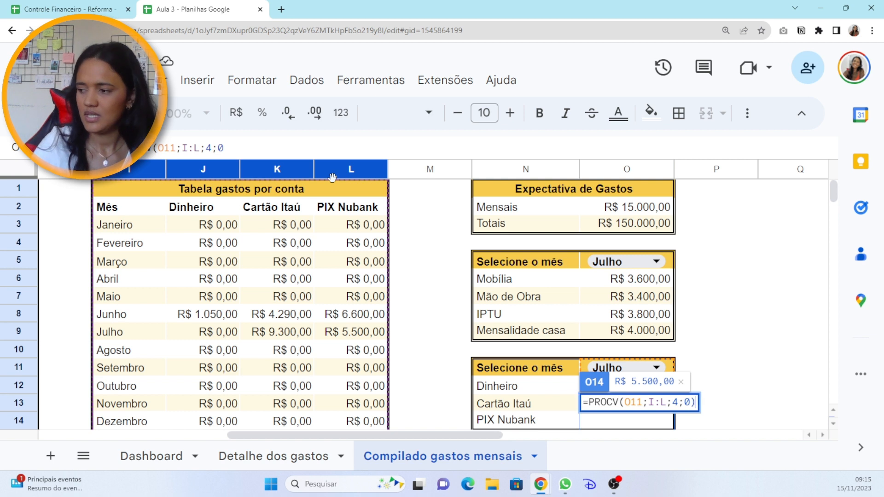
key(Return)
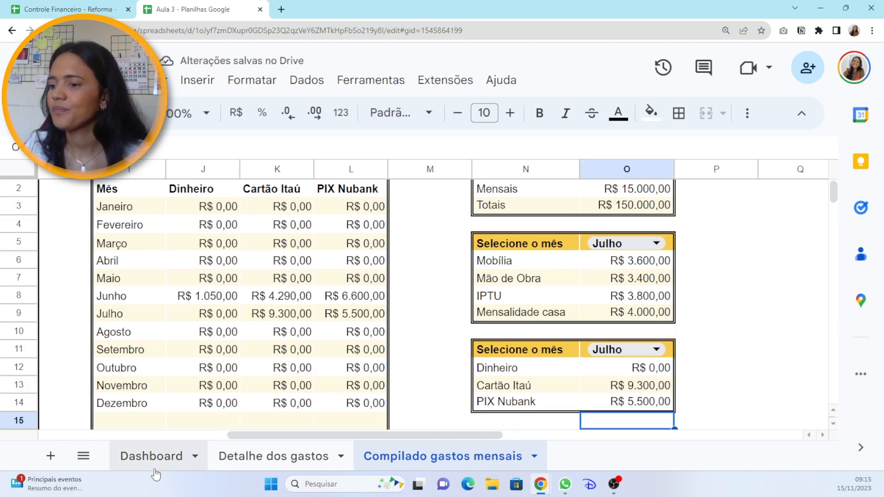
click(156, 456)
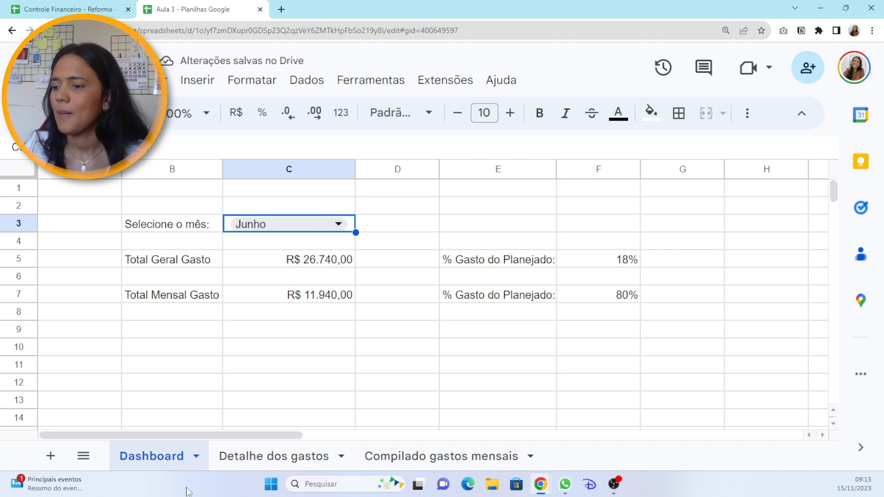
click(245, 464)
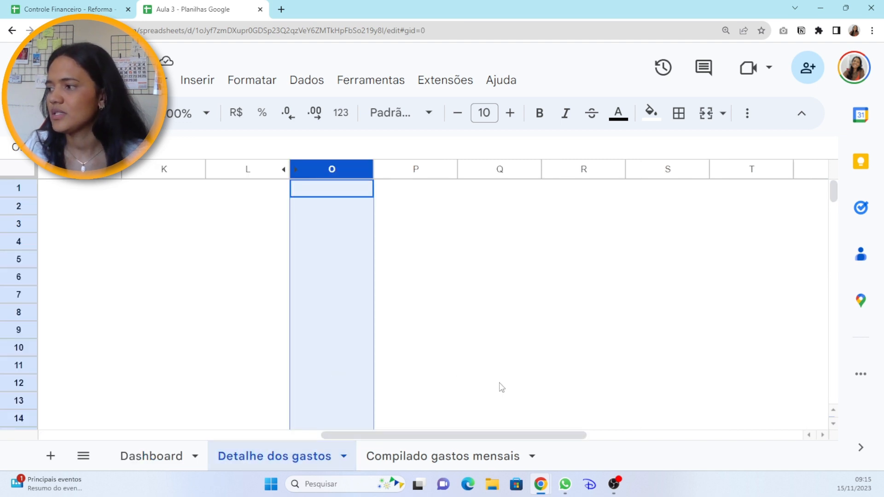
click(492, 347)
click(443, 456)
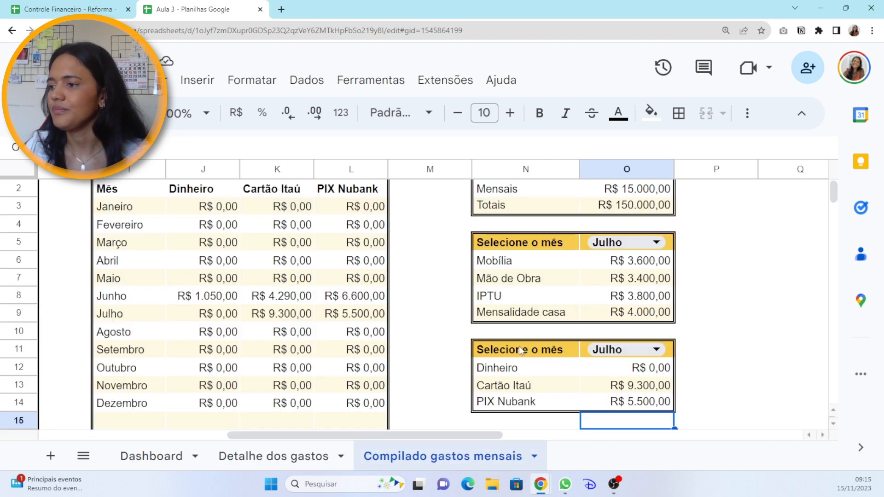
double_click(636, 259)
click(773, 276)
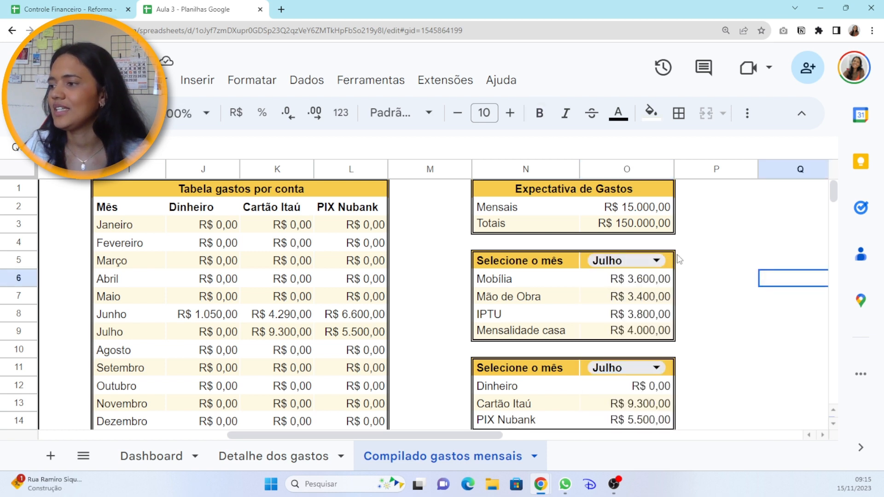
Link the expense-type summary's month cell O5 to the Dashboard month selector with =Dashboard!C3.
click(654, 262)
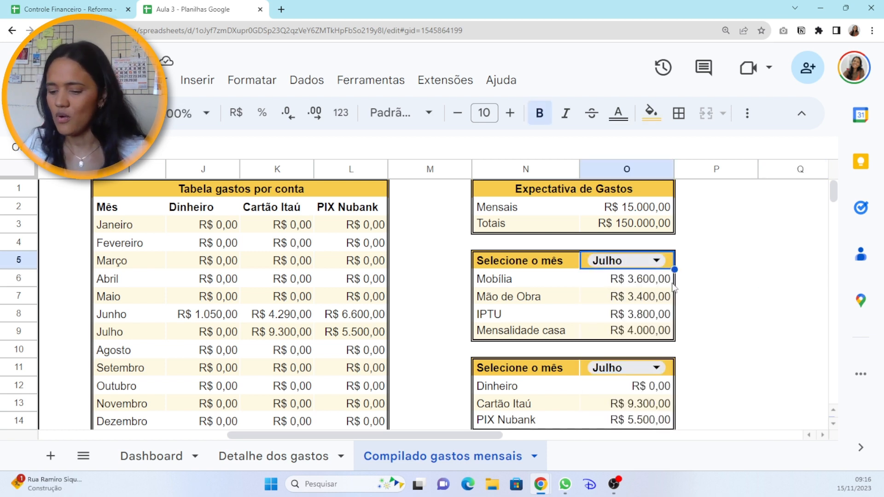
text(=)
click(152, 455)
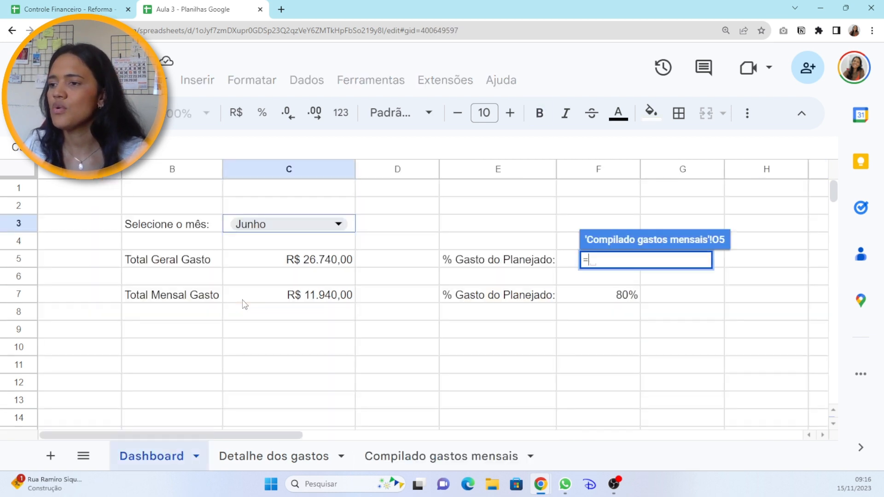
click(351, 224)
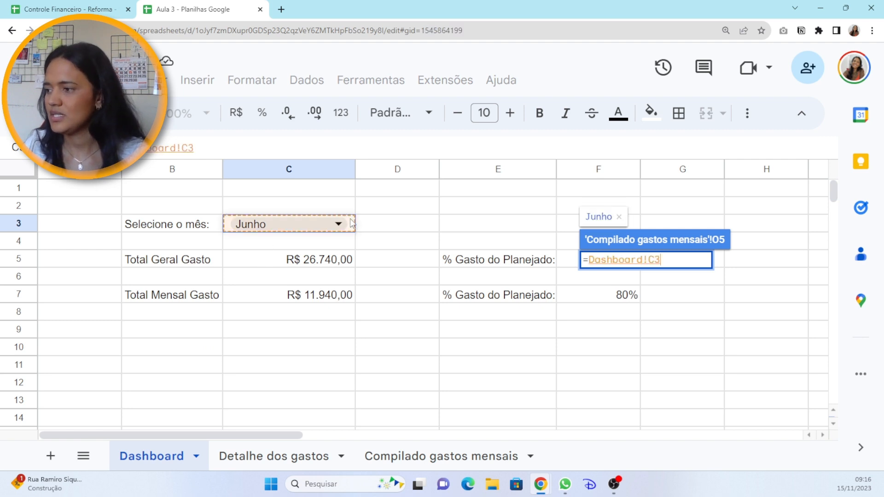
key(Return)
Link the account summary's month cell O11 to the Dashboard month selector with =Dashboard!C3.
click(671, 375)
text(=)
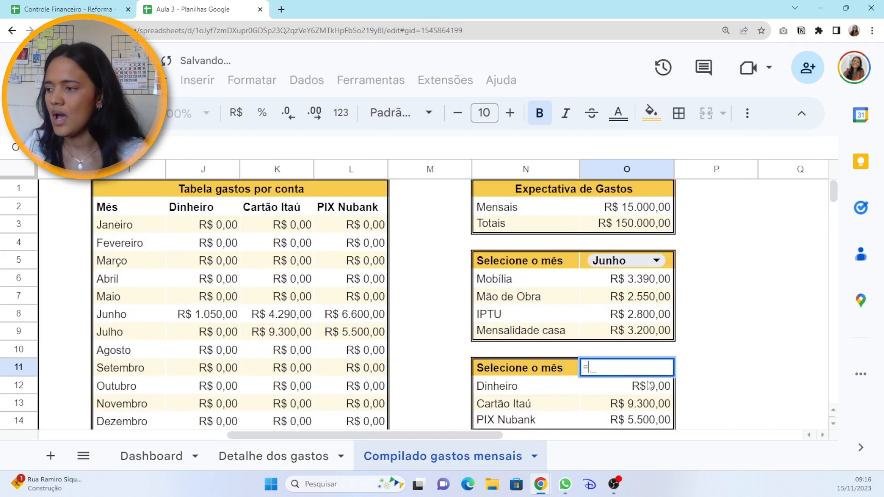
click(129, 458)
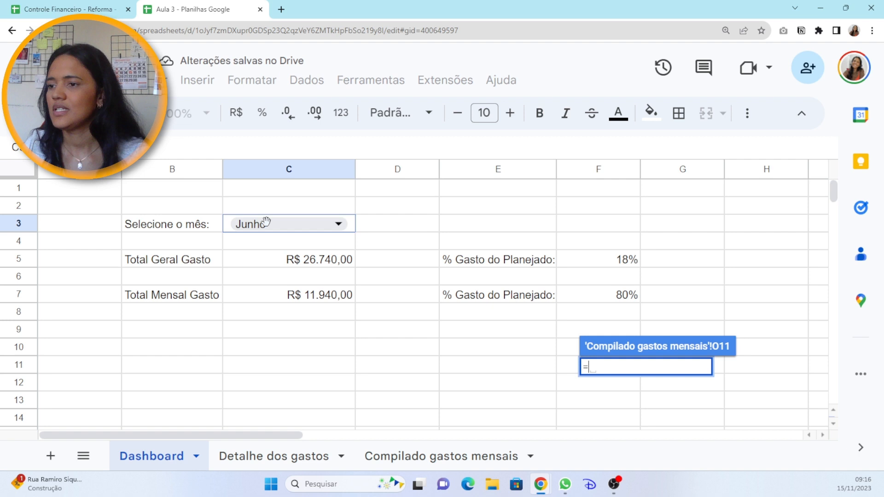
click(357, 228)
key(Return)
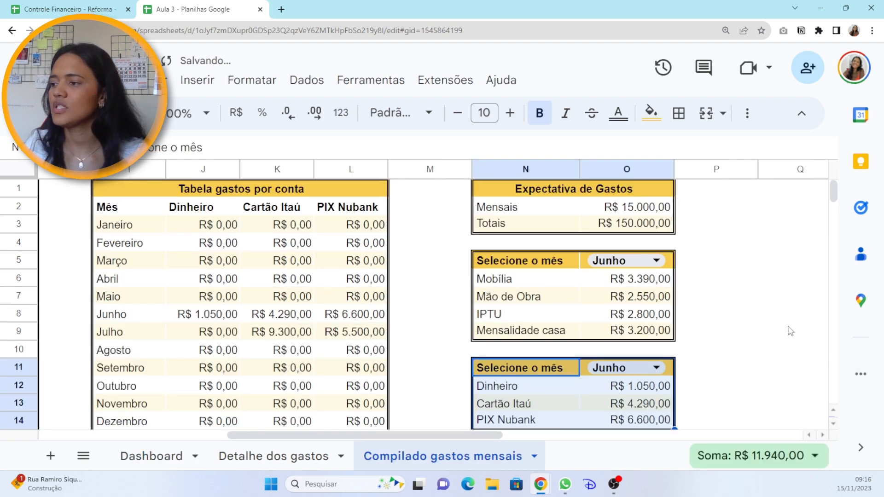
Compare the sum of the account summary values O12:O14 with the Junho row J8:L8, and review the Dashboard sheet.
click(789, 331)
scroll(686, 359, down, 1)
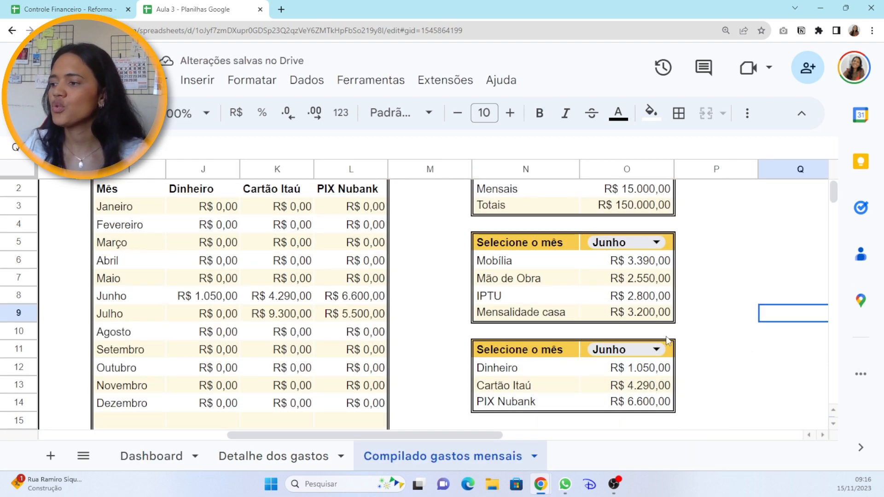
drag(662, 368, 663, 402)
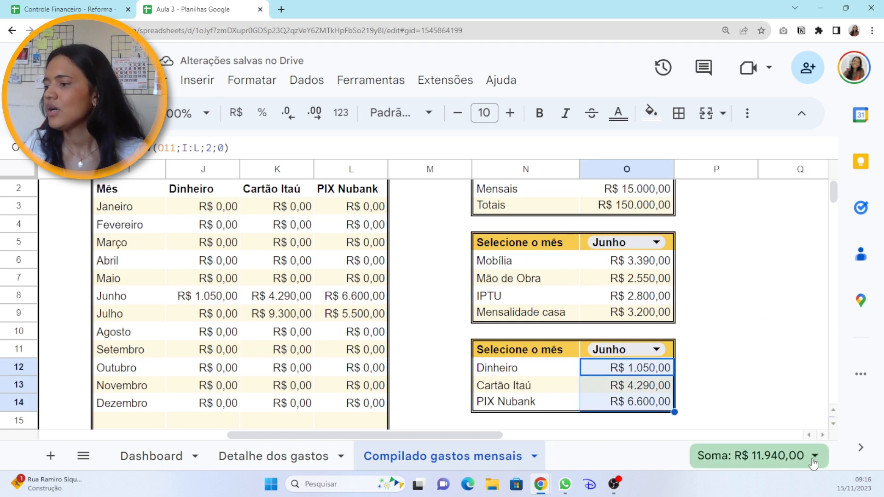
drag(193, 300, 347, 297)
click(727, 315)
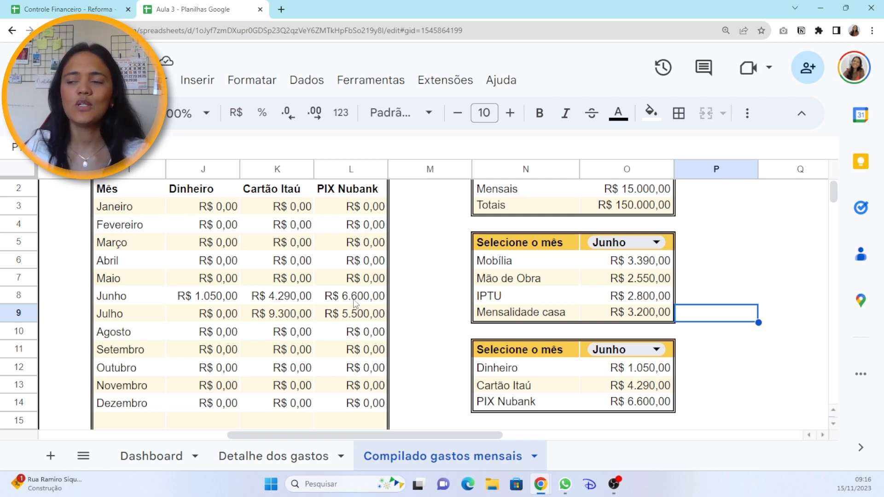
click(740, 390)
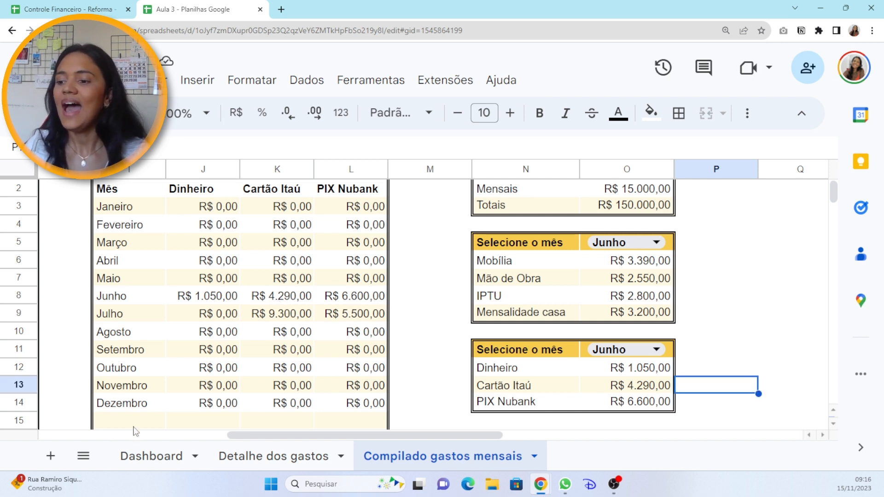
click(153, 455)
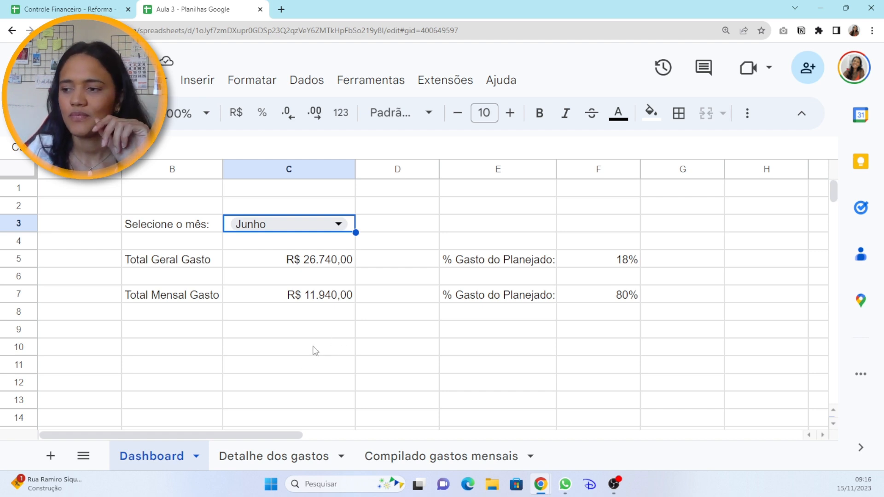
click(296, 454)
Insert a chart from the expense-type summary N5:O9 on the Compilado gastos mensais sheet.
click(476, 456)
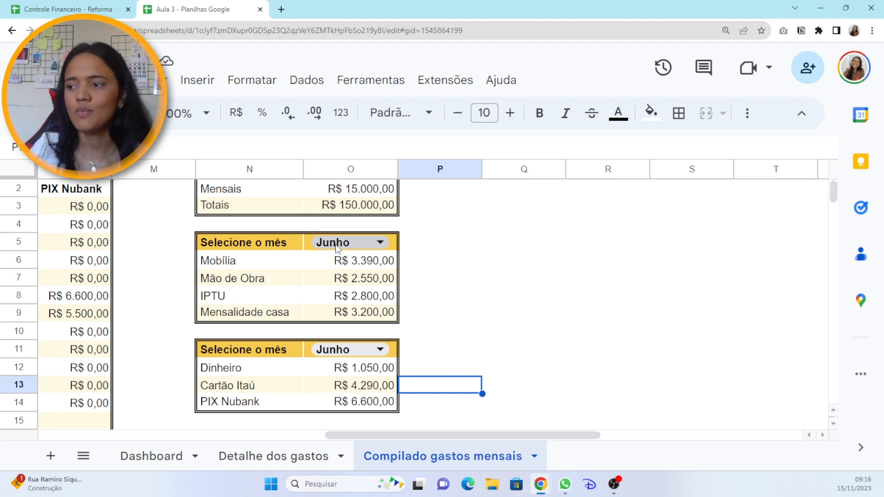
drag(235, 248, 359, 321)
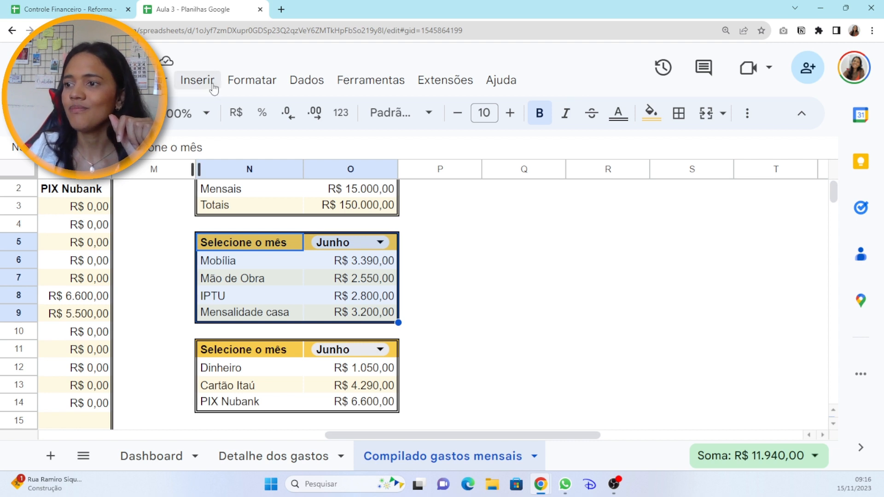
click(198, 81)
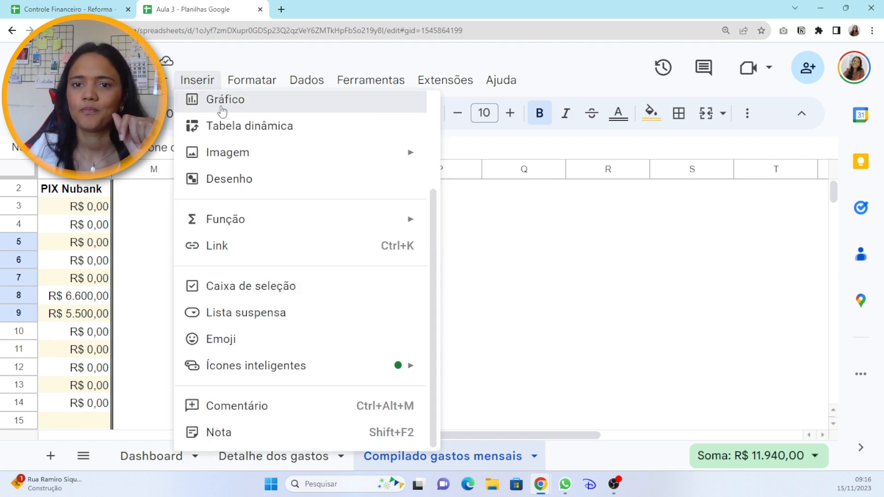
key(Escape)
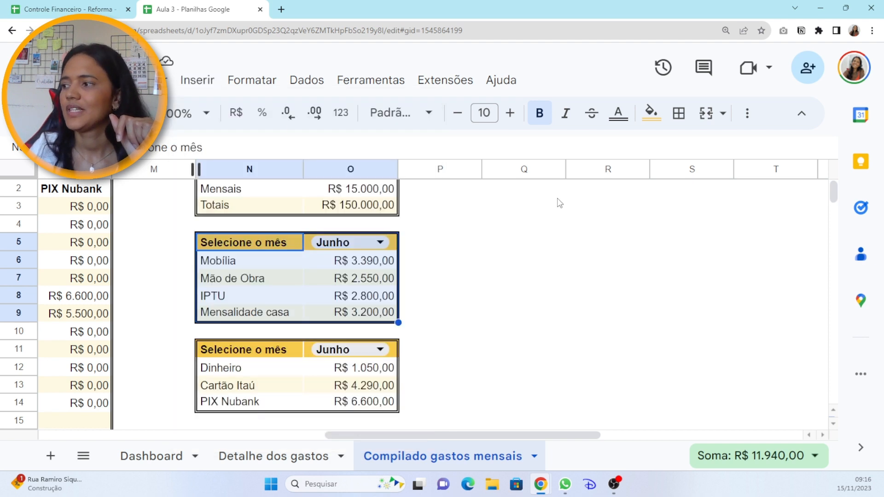
Move the column chart beside the summary tables and resize it to span columns P to T, about rows 1 to 13.
scroll(438, 379, down, 3)
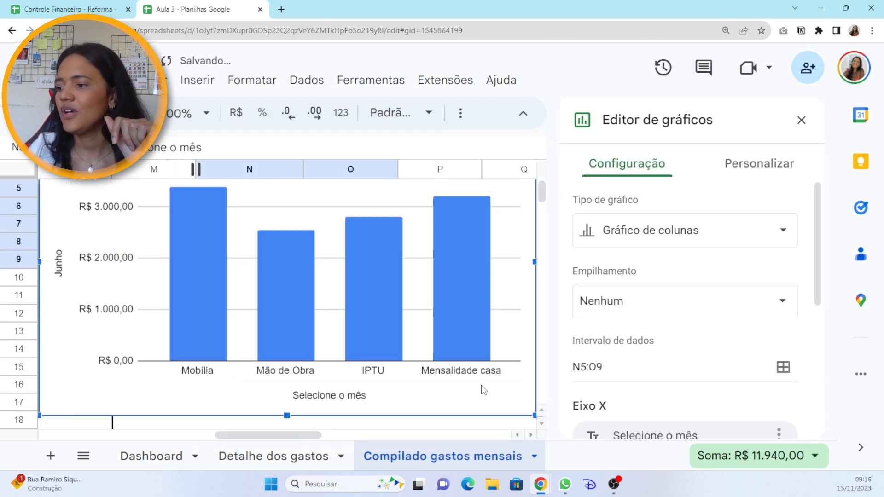
drag(534, 361, 346, 243)
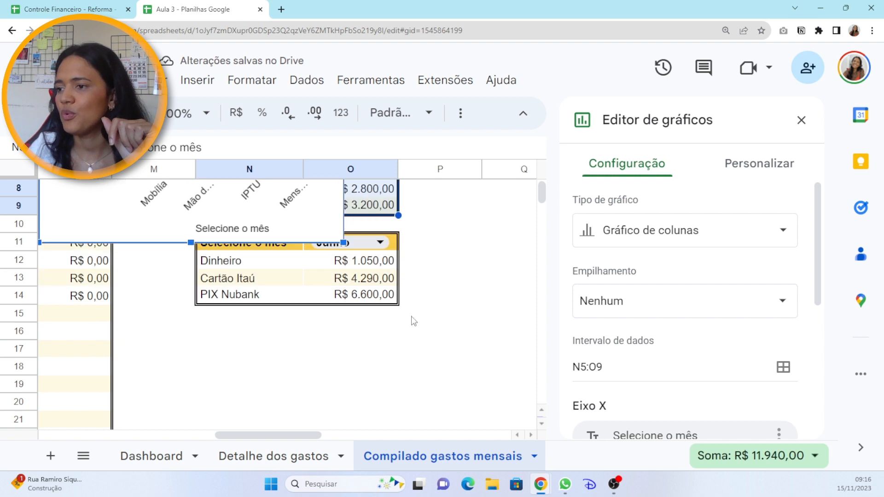
scroll(413, 322, up, 3)
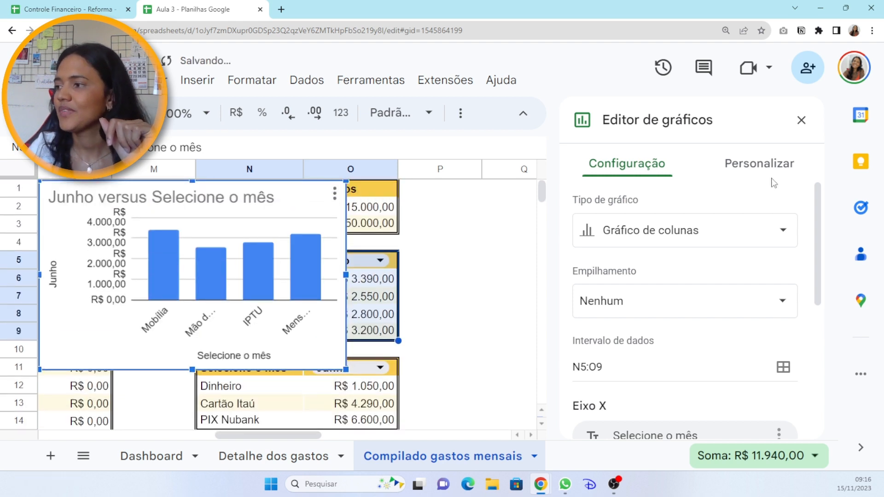
click(801, 121)
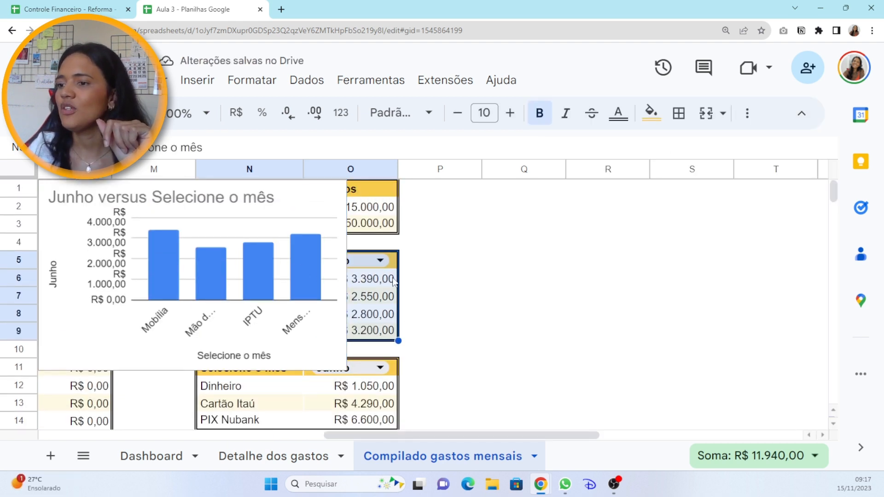
drag(214, 242, 588, 245)
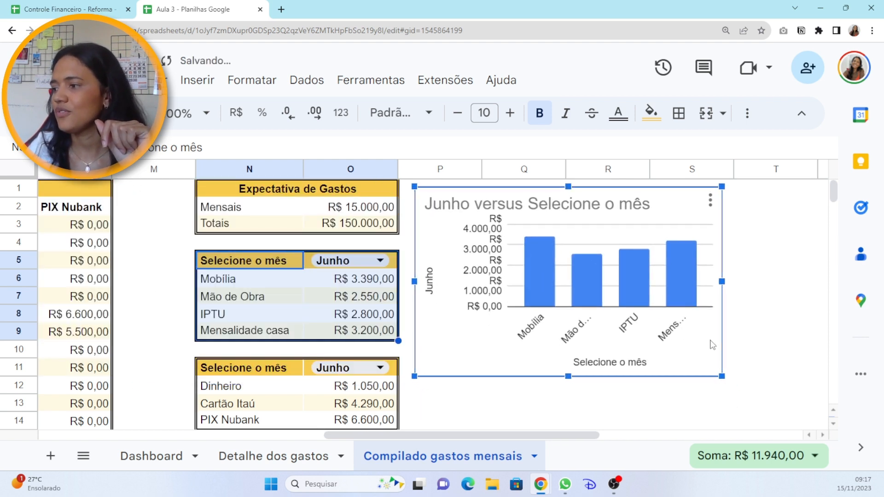
drag(721, 280, 817, 281)
drag(616, 377, 615, 412)
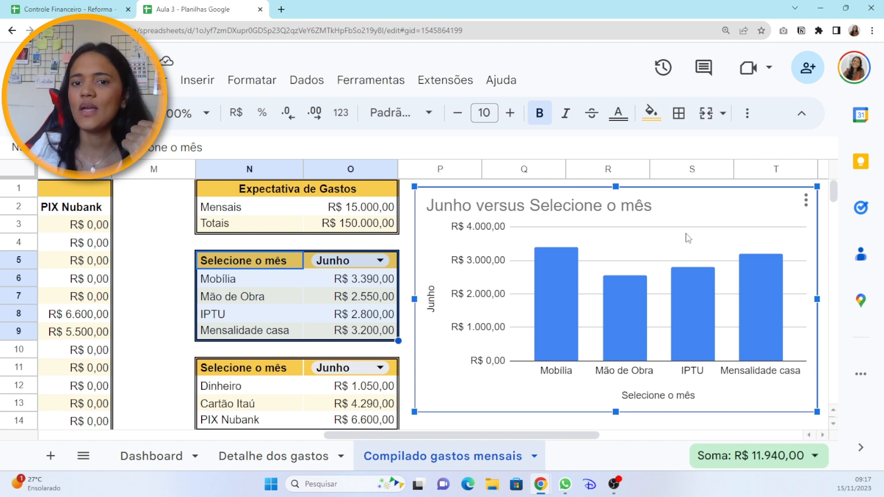
Change the expense-type chart from columns to a donut chart (Gráfico de rosca).
mouse_move(642, 332)
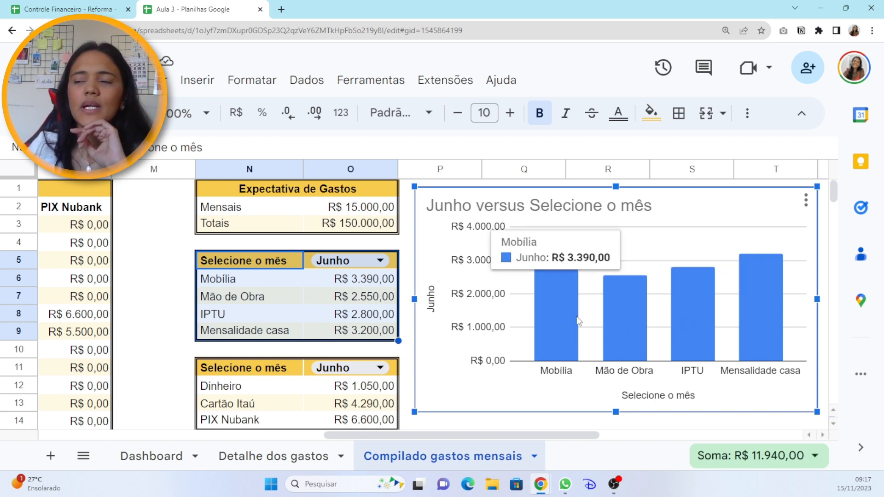
mouse_move(713, 275)
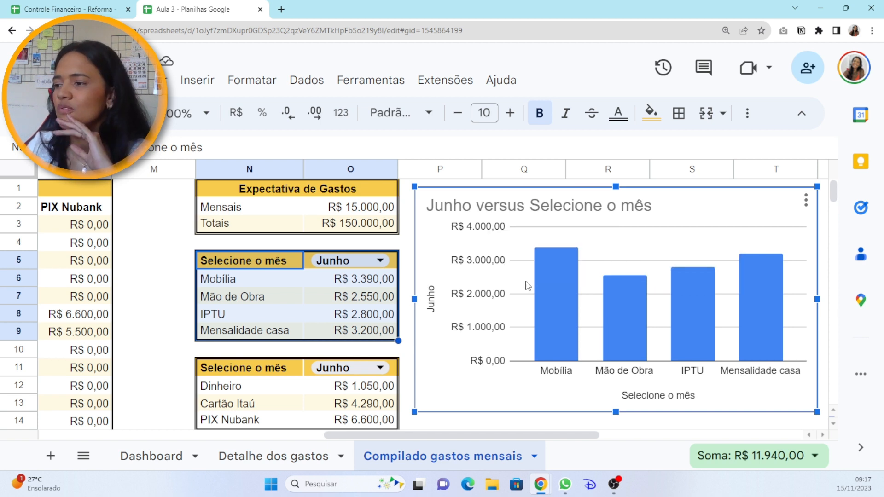
click(806, 202)
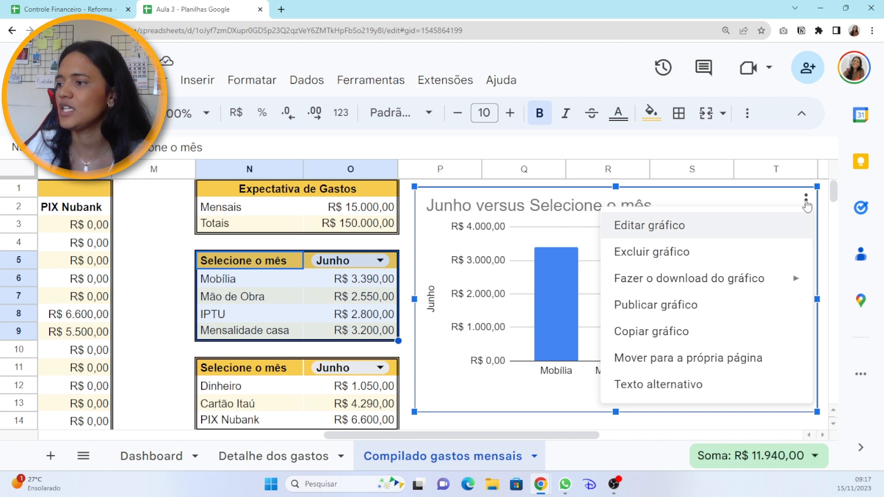
click(715, 240)
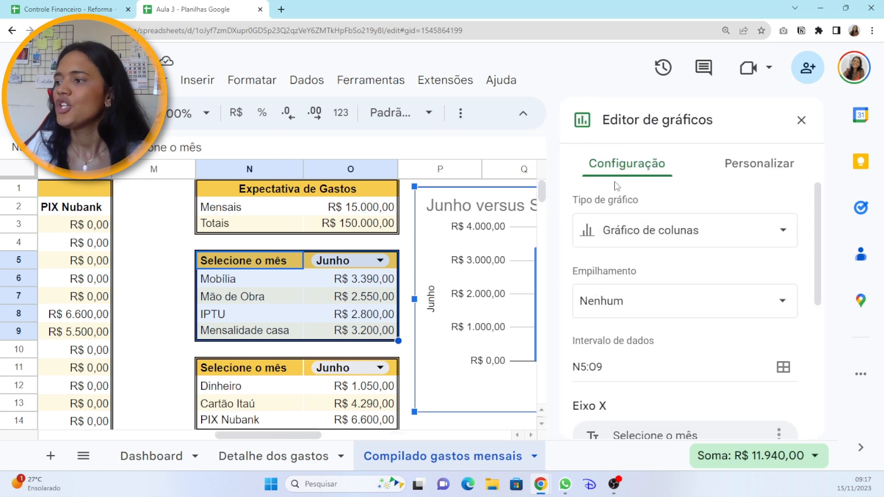
click(636, 230)
scroll(667, 310, down, 1)
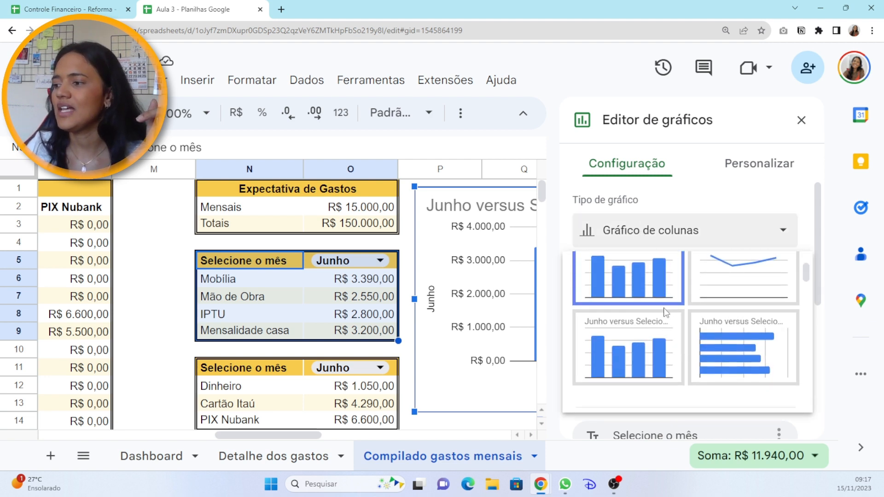
scroll(662, 322, up, 1)
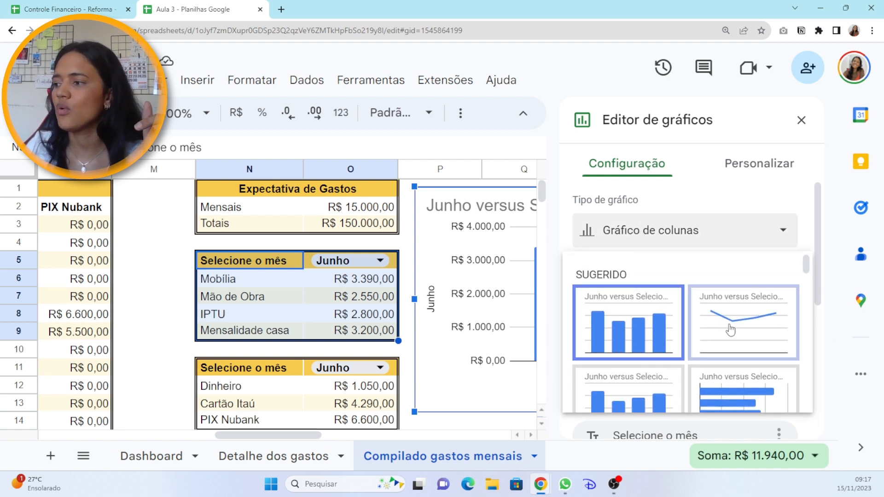
scroll(643, 329, down, 5)
scroll(642, 331, down, 1)
scroll(635, 325, up, 1)
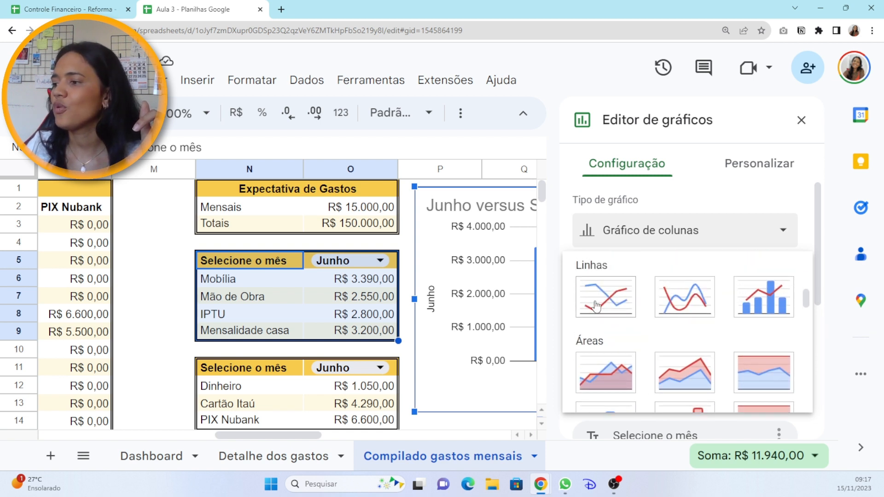
scroll(622, 316, down, 1)
scroll(736, 322, down, 2)
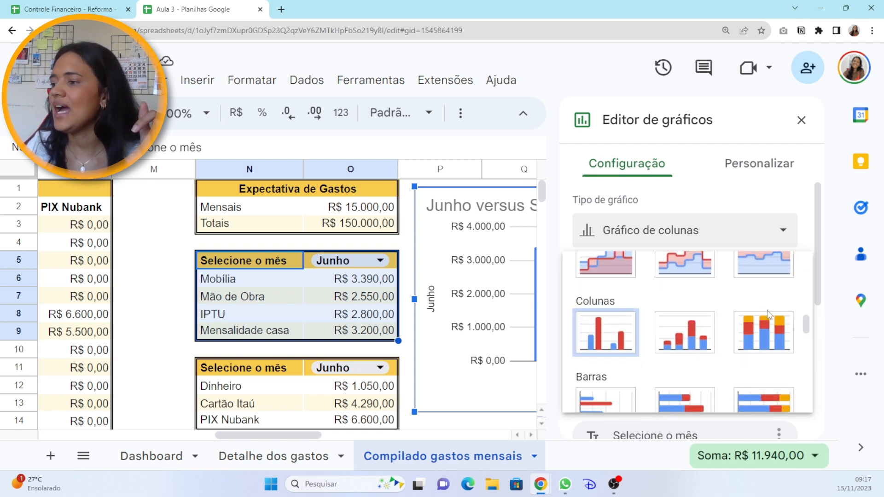
scroll(699, 336, down, 3)
scroll(699, 337, down, 1)
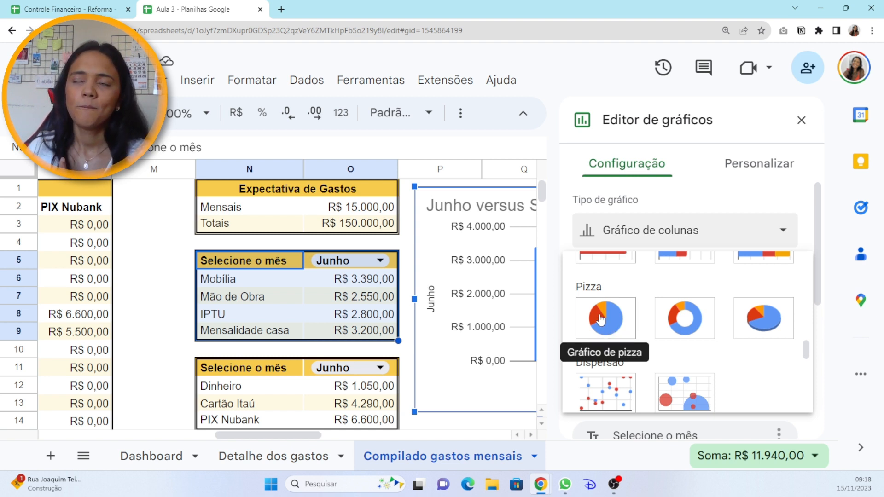
click(670, 326)
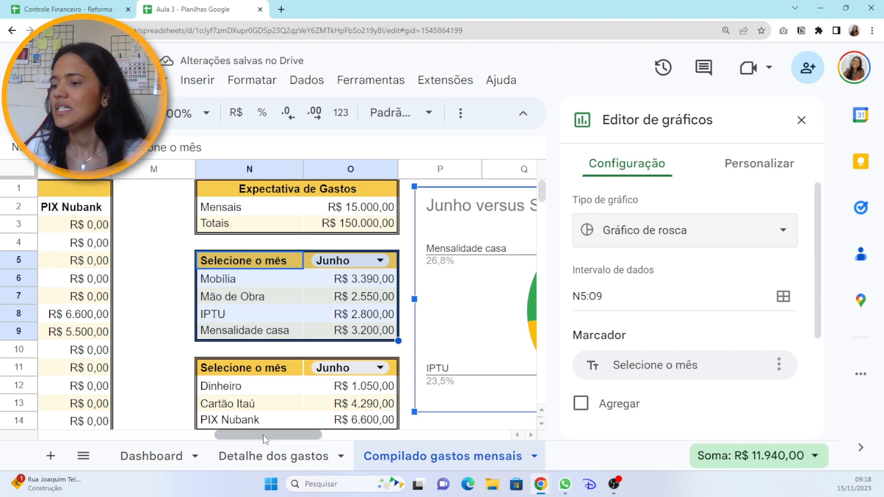
Set the donut chart's border color to Nenhuma in its chart style settings.
drag(278, 443, 346, 446)
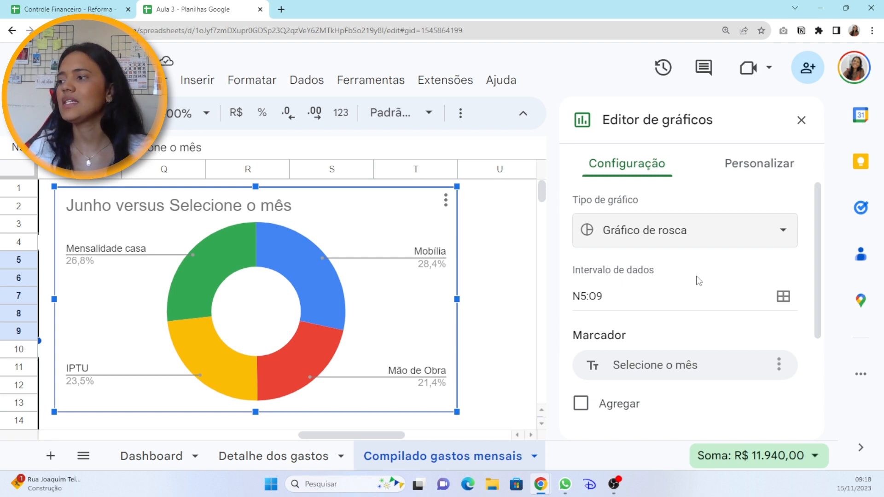
click(749, 172)
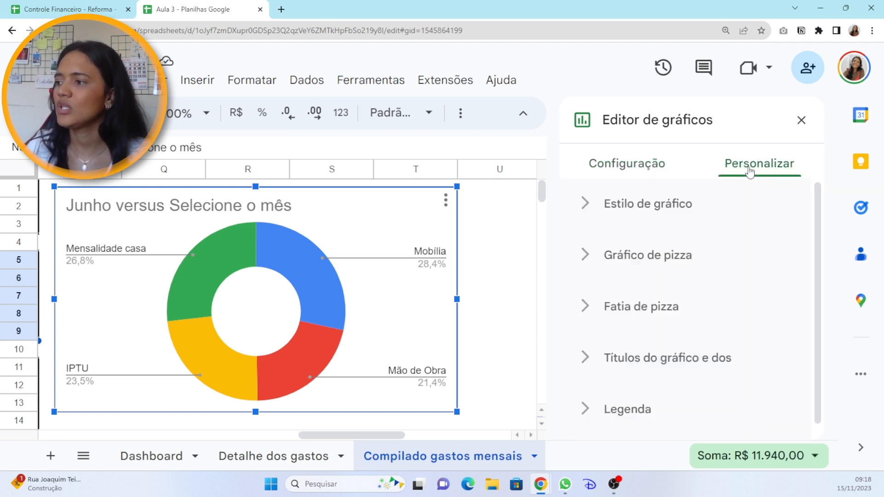
click(681, 209)
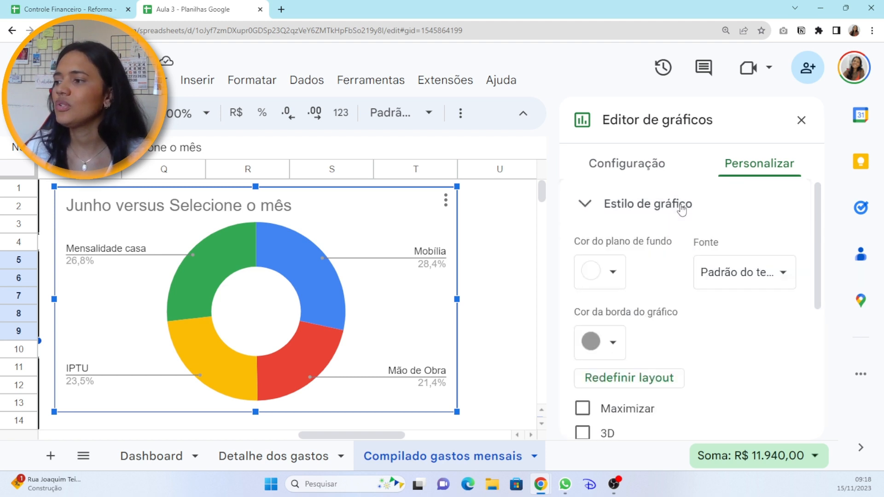
scroll(716, 344, down, 2)
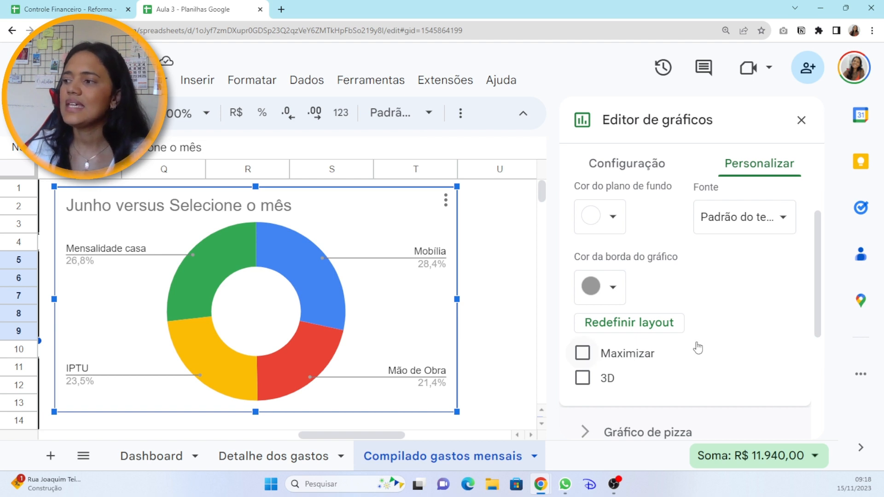
click(615, 286)
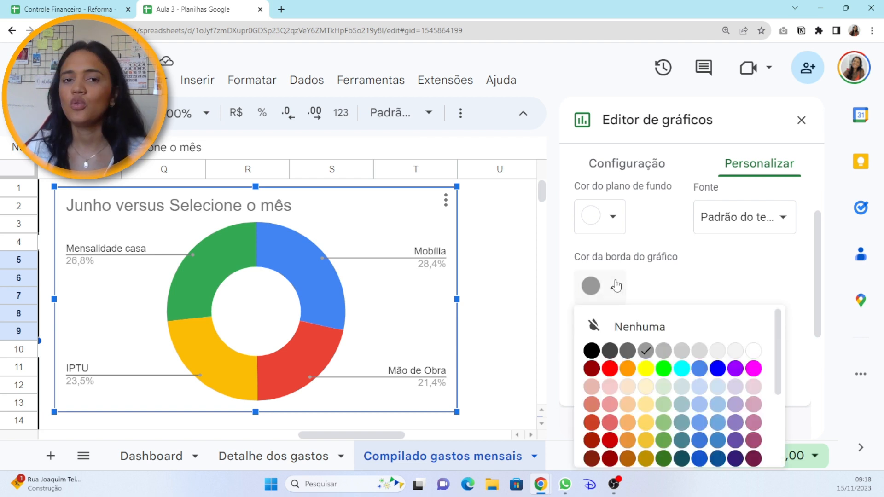
click(598, 326)
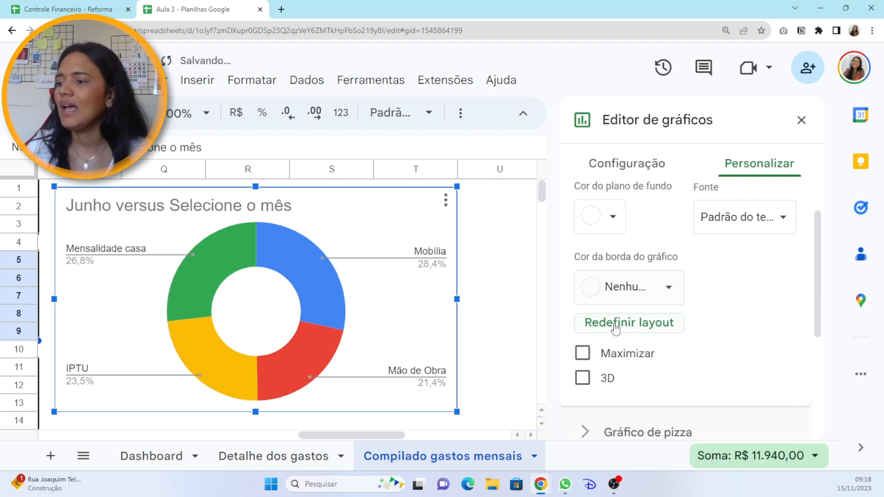
scroll(735, 290, down, 4)
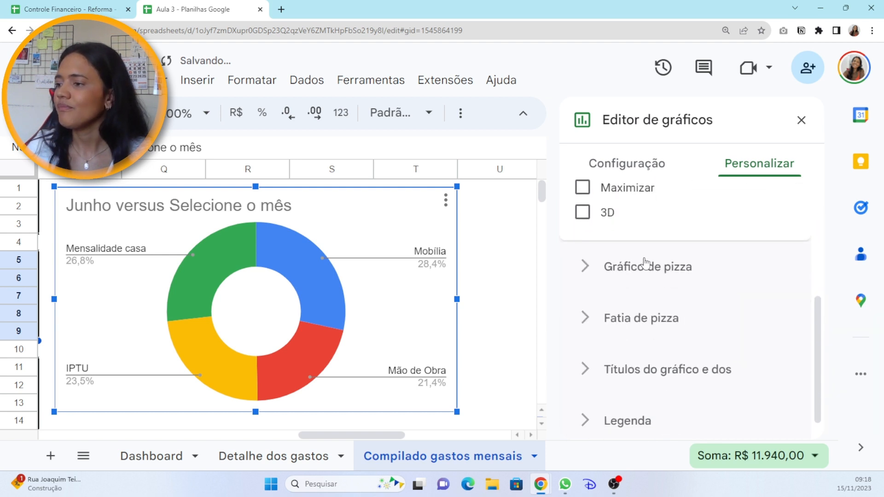
Try inner hole sizes of 25%, 75% and 0% on the donut chart, and return it to 50%.
click(649, 267)
scroll(724, 302, up, 3)
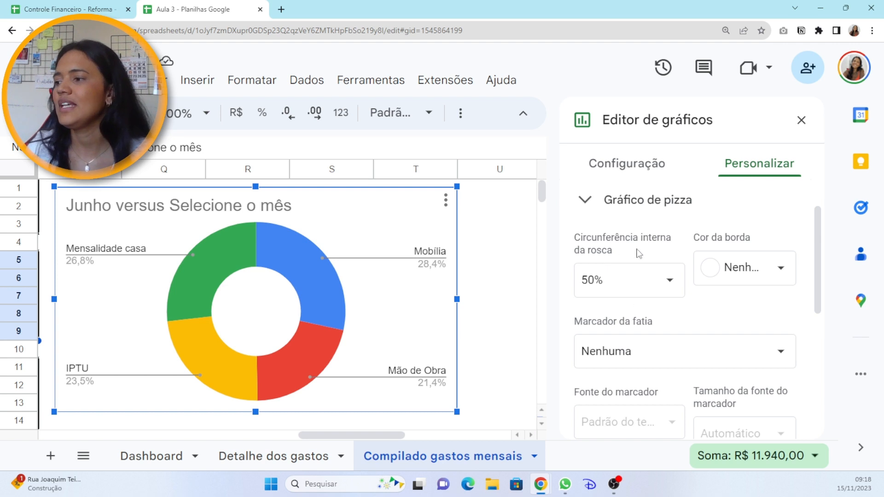
click(670, 280)
click(614, 342)
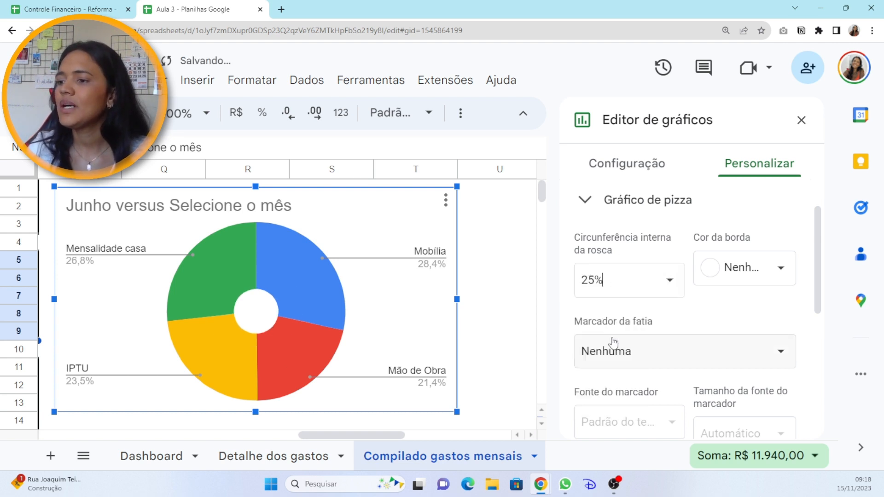
click(673, 288)
click(617, 395)
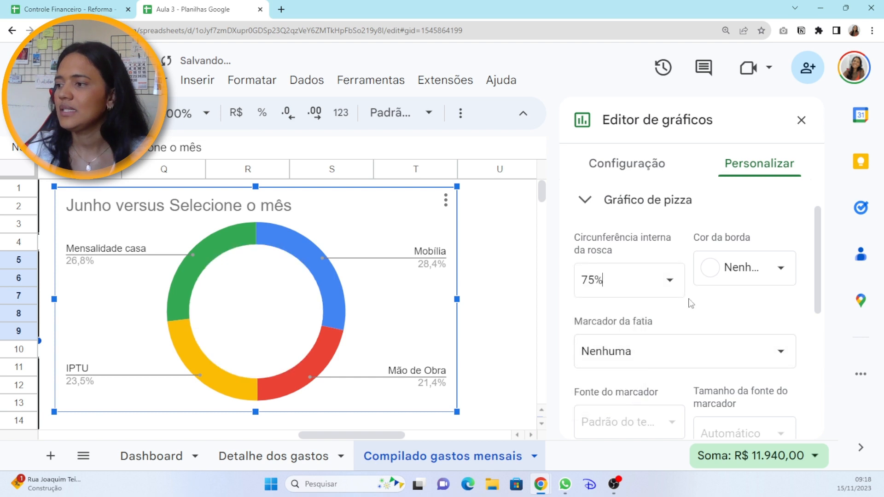
click(668, 286)
click(638, 367)
click(680, 292)
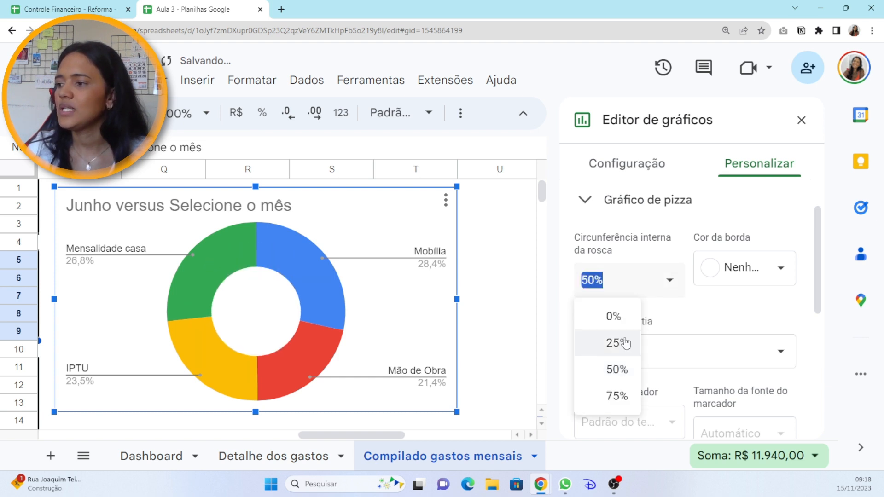
click(617, 341)
click(676, 291)
click(638, 316)
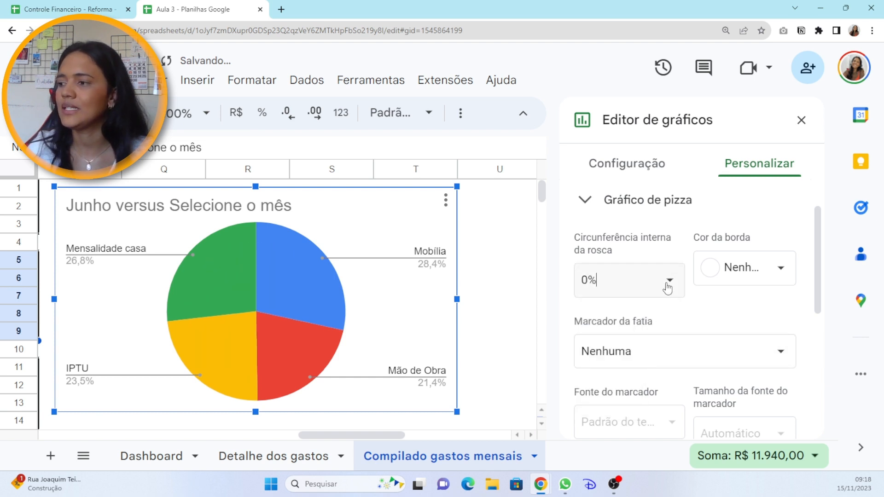
click(668, 288)
click(616, 371)
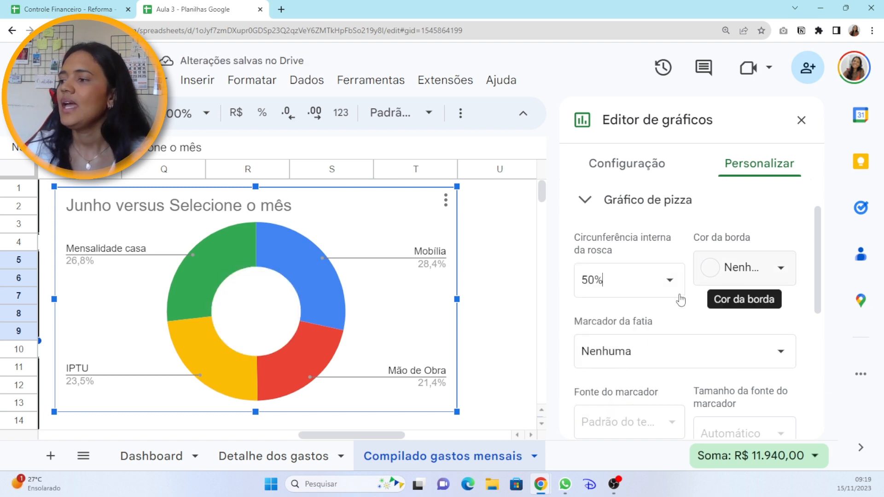
Label the donut chart's slices with percentages (Porcentagem), keeping the theme's default Arial label font.
scroll(760, 284, down, 1)
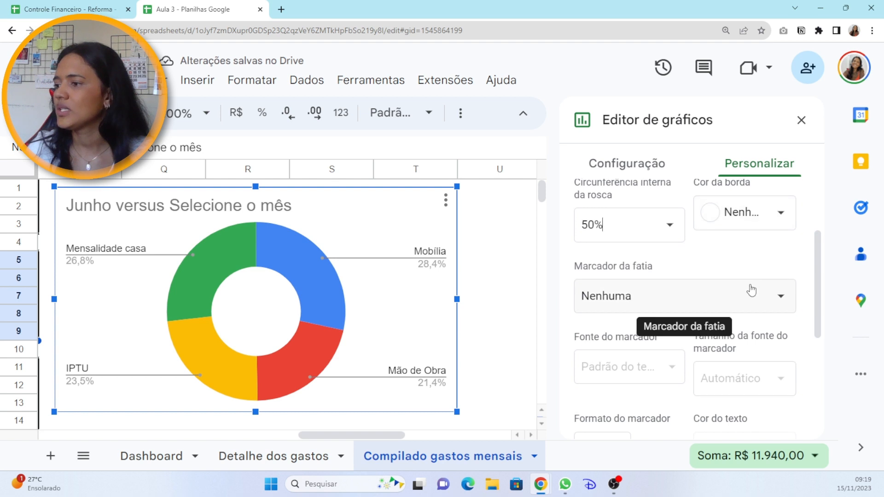
scroll(755, 288, down, 1)
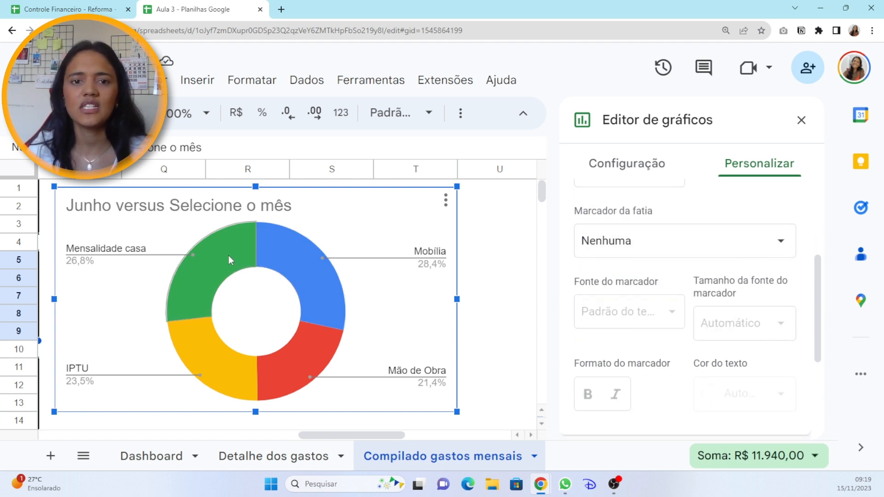
click(781, 241)
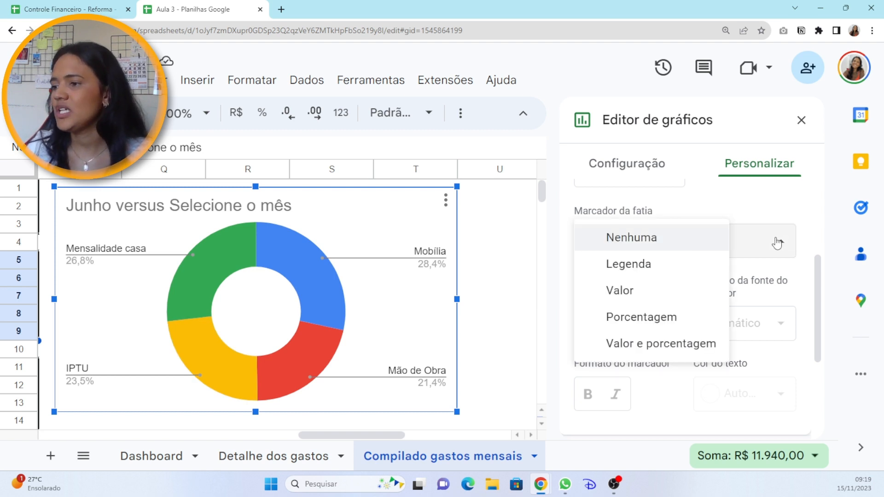
click(651, 316)
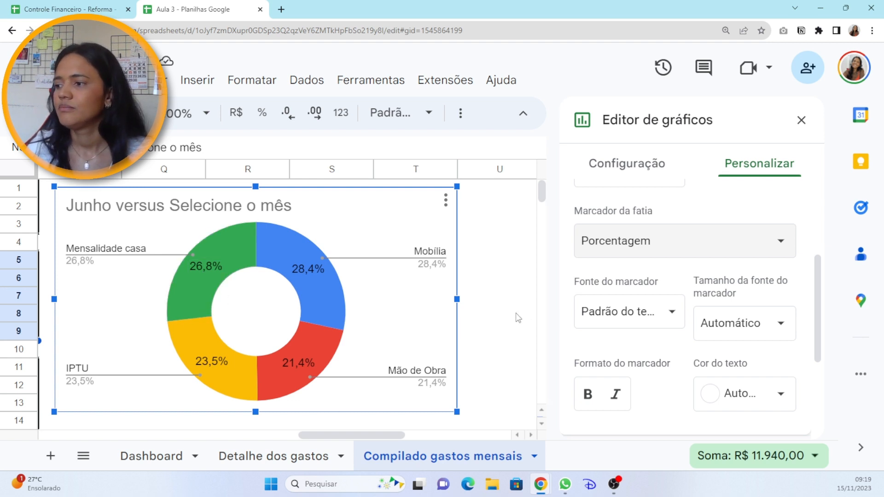
click(669, 316)
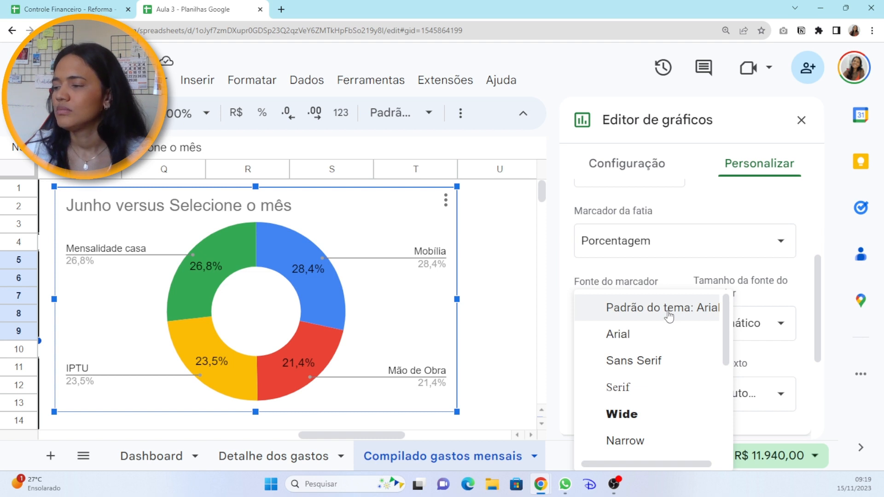
click(662, 316)
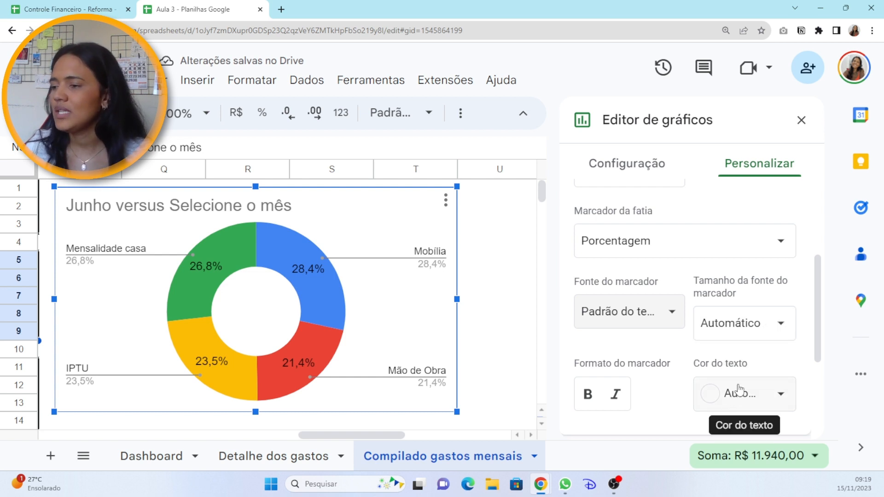
Make the percentage labels on the donut's slices white and bold.
scroll(746, 375, down, 1)
scroll(746, 375, down, 1)
click(781, 339)
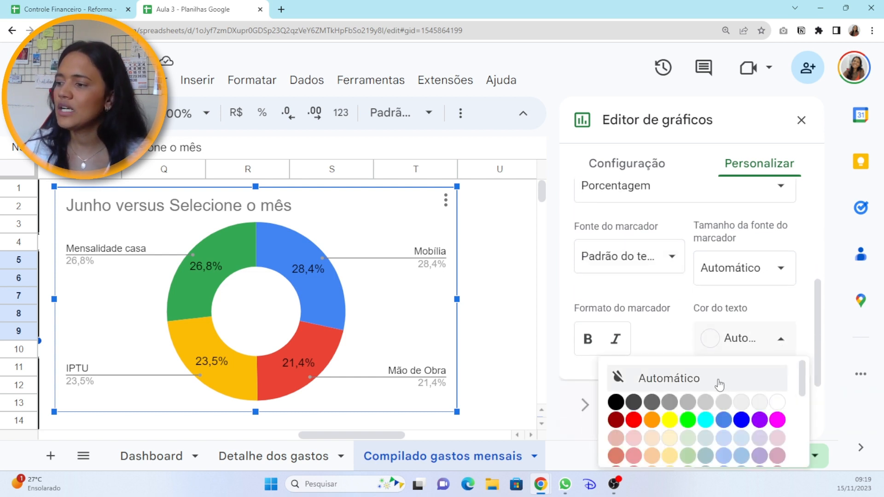
click(782, 406)
click(587, 341)
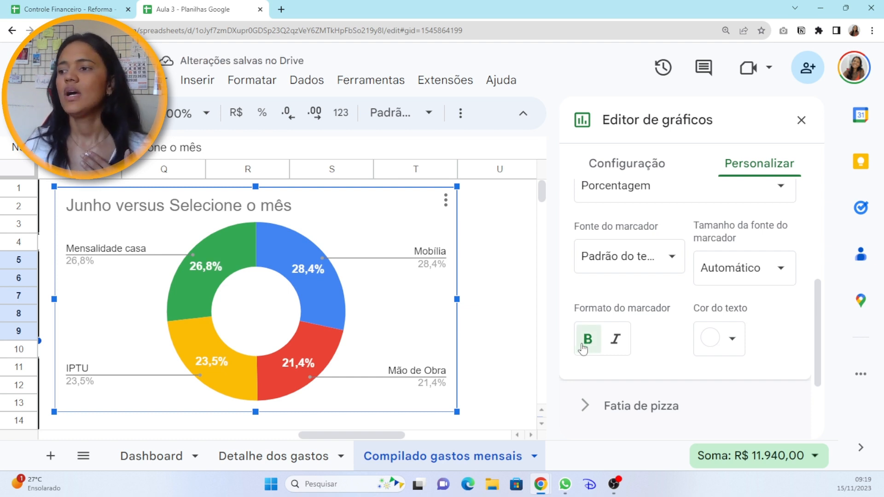
Try orange as the Mobília slice's color, and restore it to the standard blue.
scroll(649, 331, up, 2)
scroll(649, 332, up, 4)
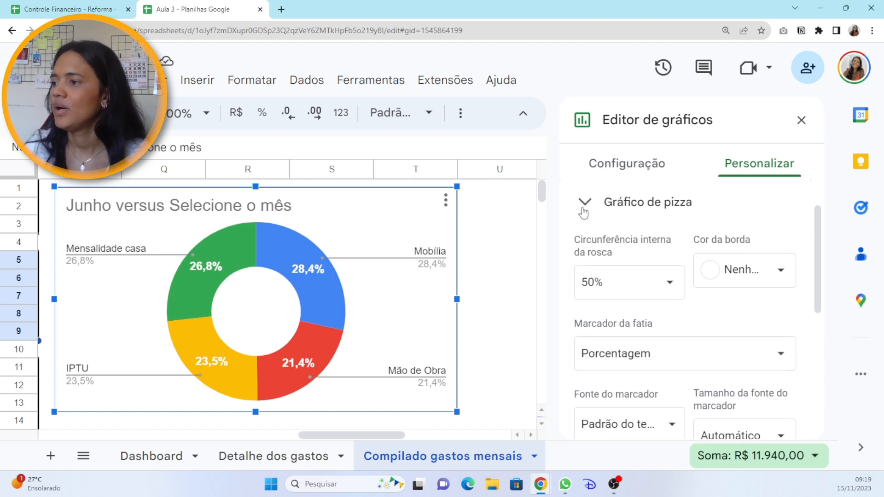
click(584, 203)
click(650, 286)
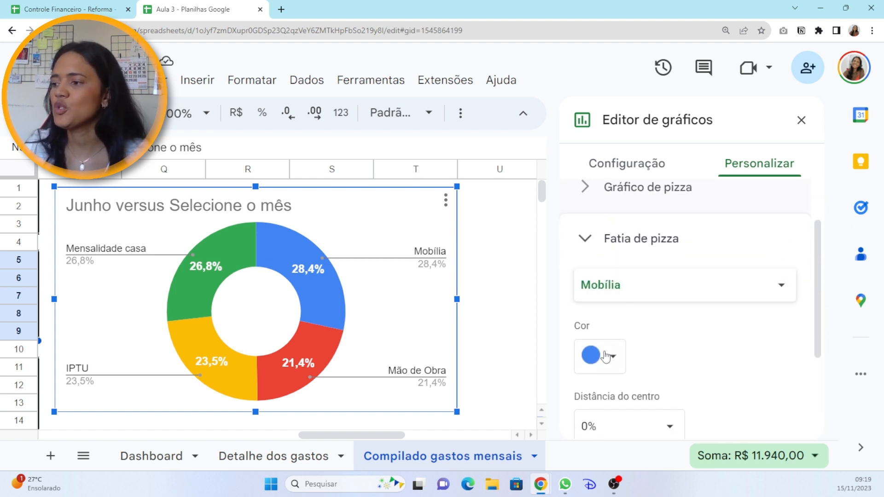
scroll(672, 307, down, 1)
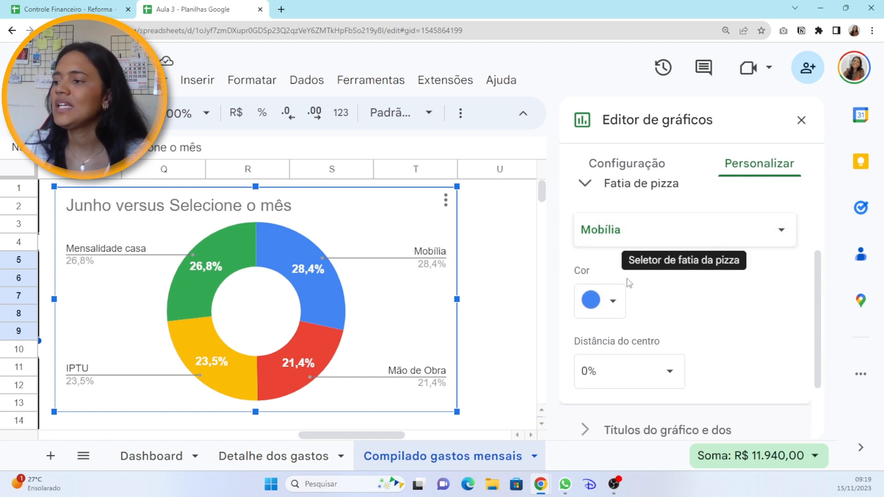
click(613, 302)
click(627, 383)
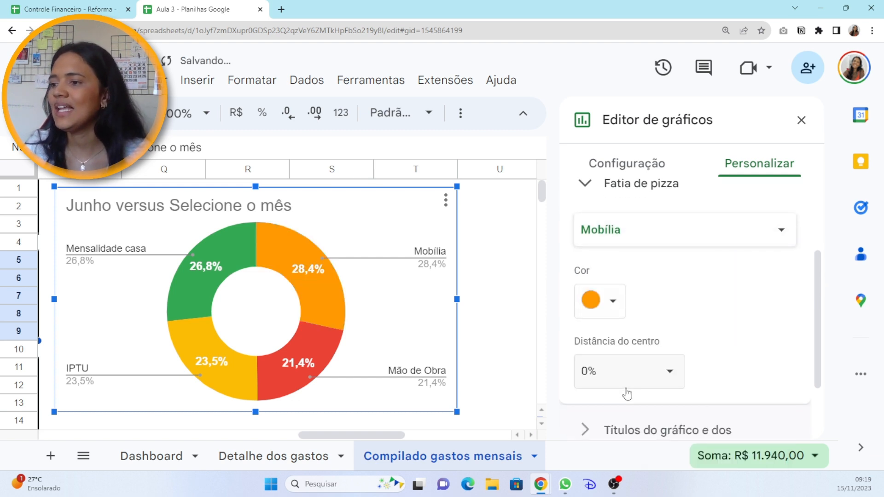
click(613, 304)
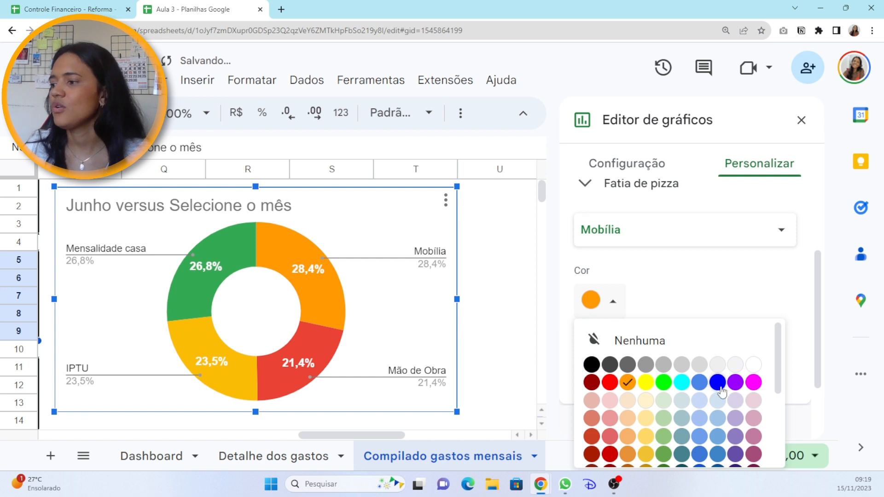
scroll(717, 383, down, 5)
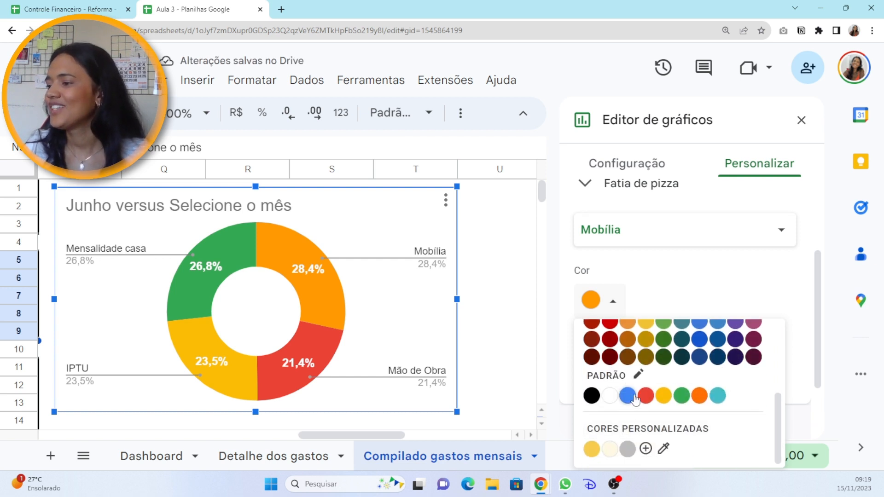
click(631, 394)
Try distances from the center of 75%, 100%, 25% and 50% for the Mobília slice, and return it to 0%.
scroll(707, 318, down, 1)
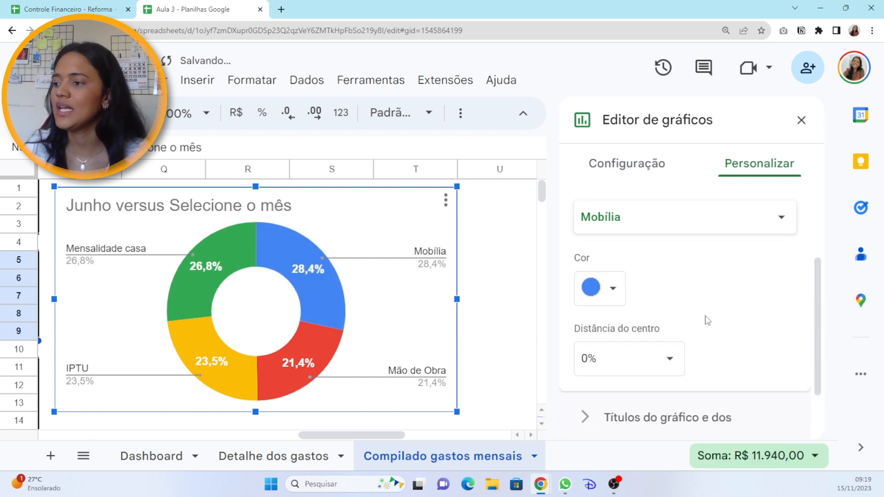
click(672, 319)
click(634, 256)
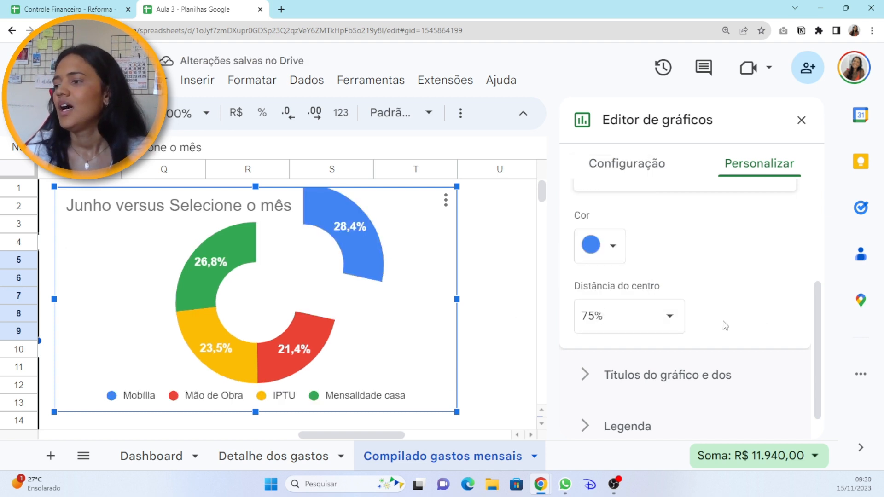
click(668, 318)
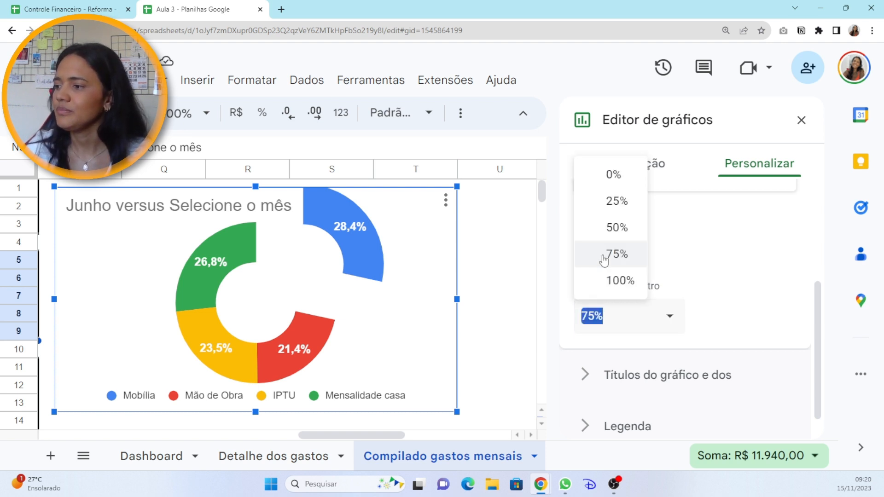
click(612, 282)
click(669, 315)
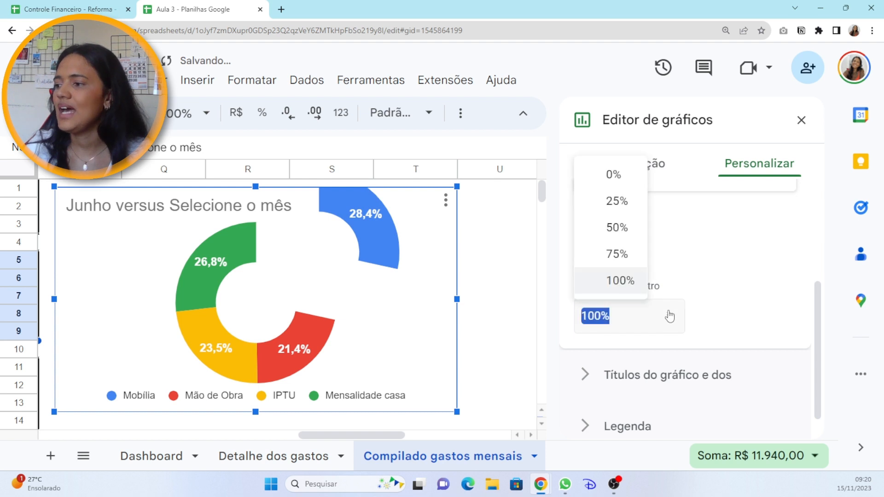
click(617, 203)
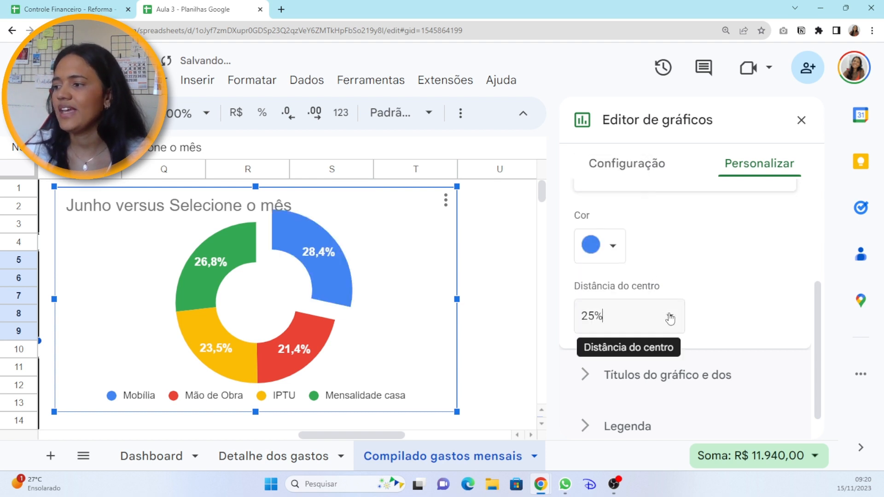
click(669, 316)
click(612, 229)
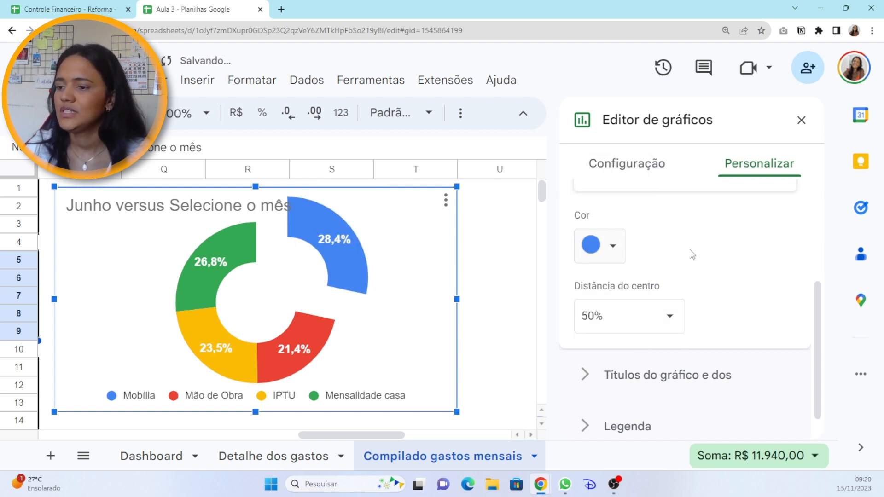
scroll(695, 265, up, 1)
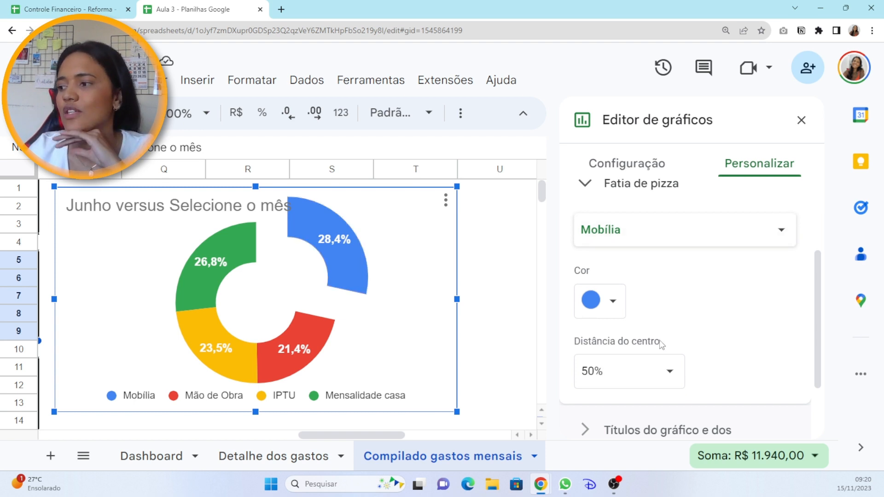
click(679, 384)
click(617, 231)
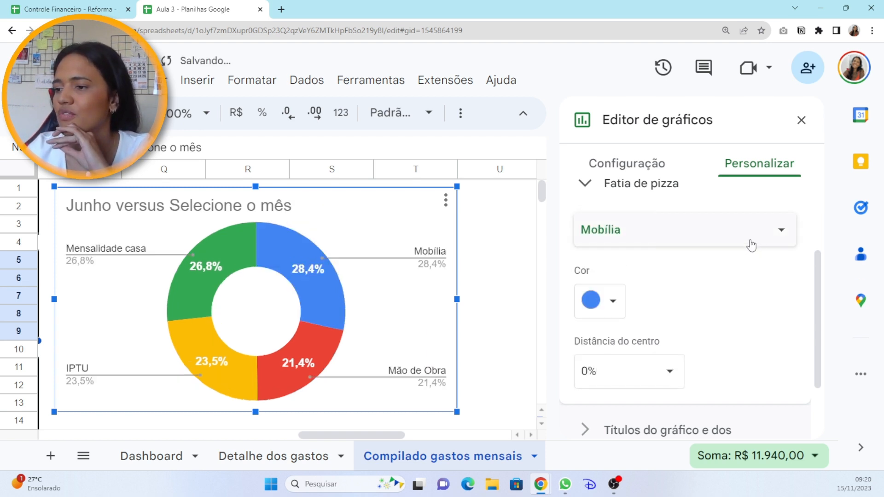
Replace the donut chart's title text with "Gastos por tipo por mês".
scroll(732, 288, up, 3)
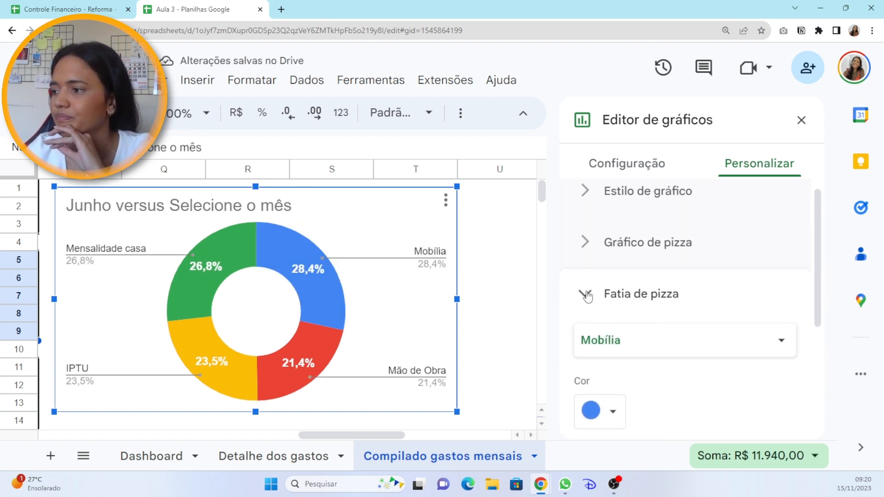
click(687, 313)
click(667, 351)
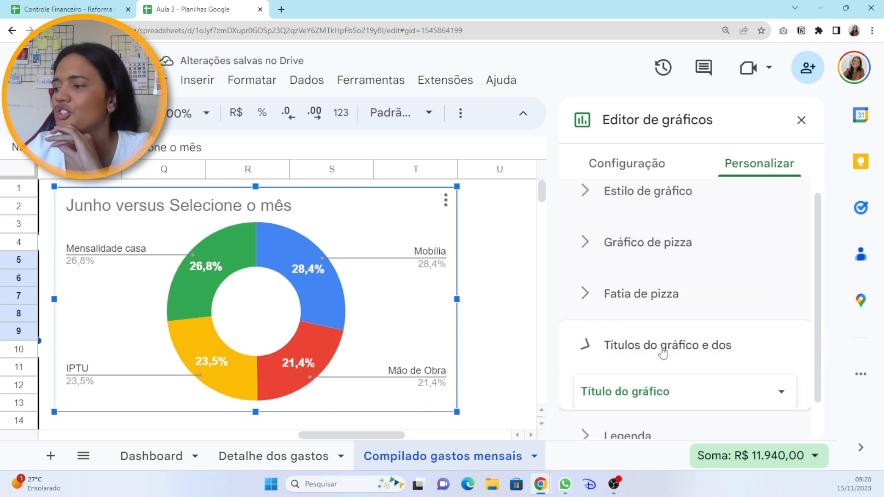
scroll(743, 287, down, 3)
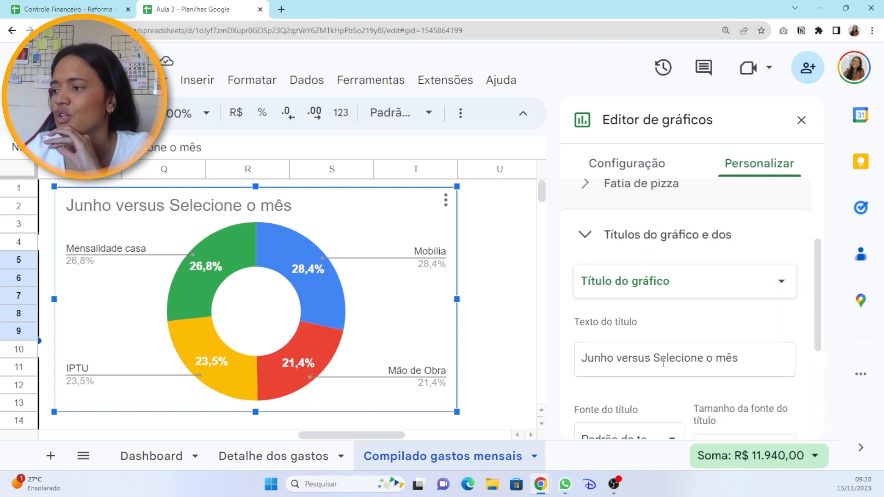
triple_click(665, 363)
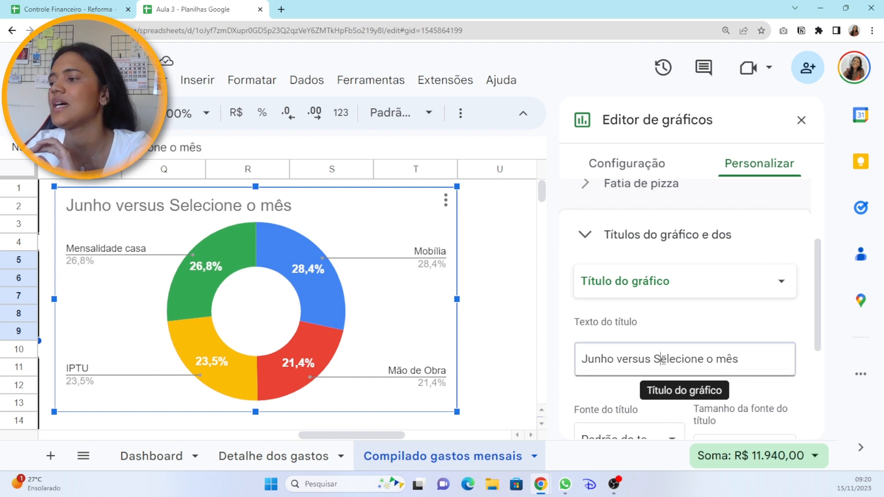
text(Gas)
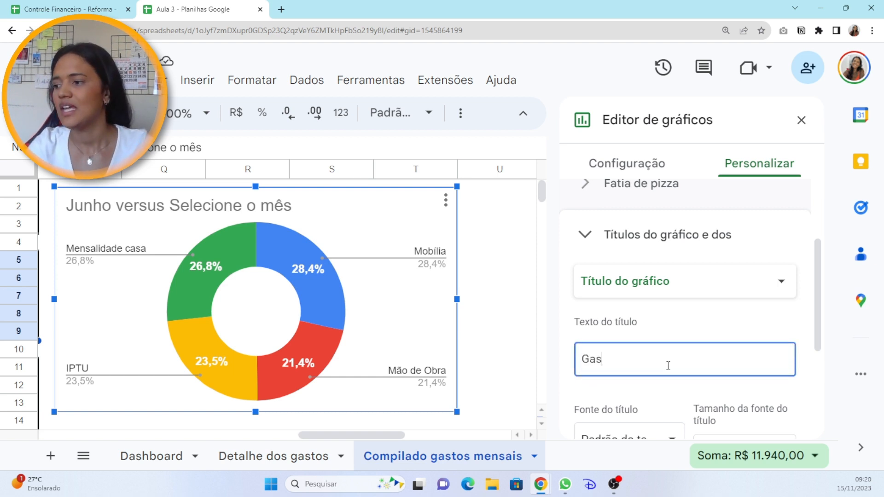
text(tos)
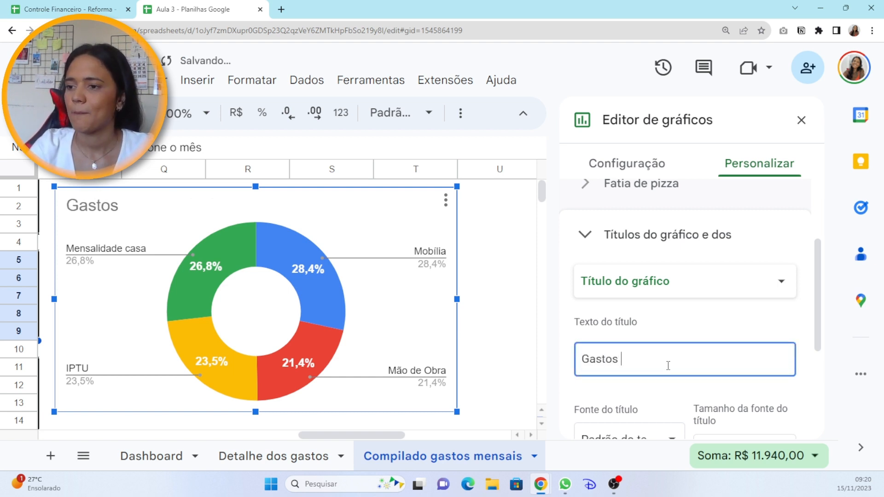
text( por tip)
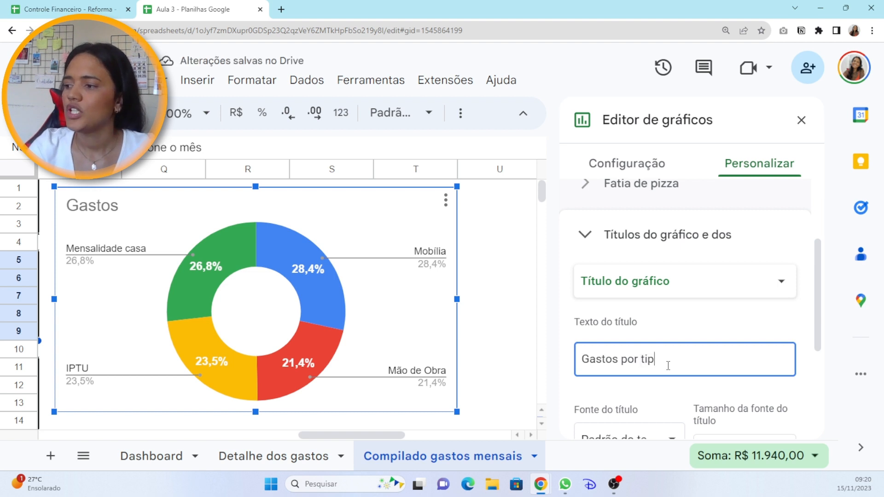
text(o por m)
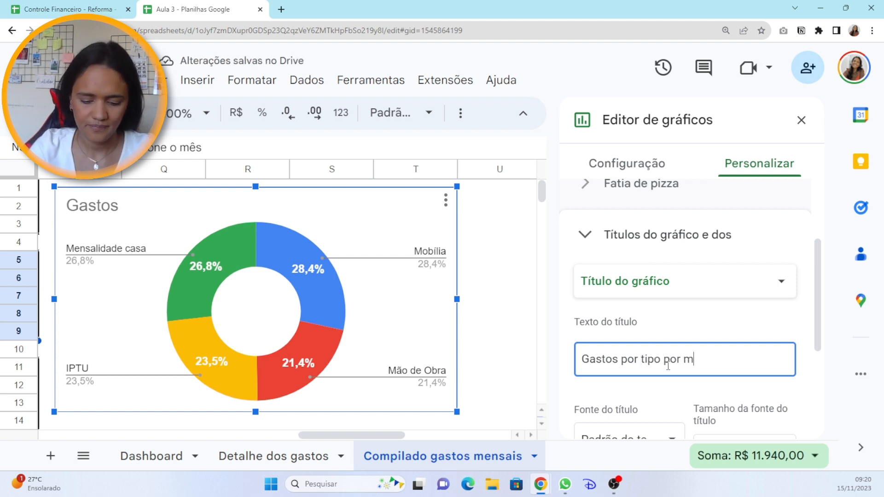
text(ês)
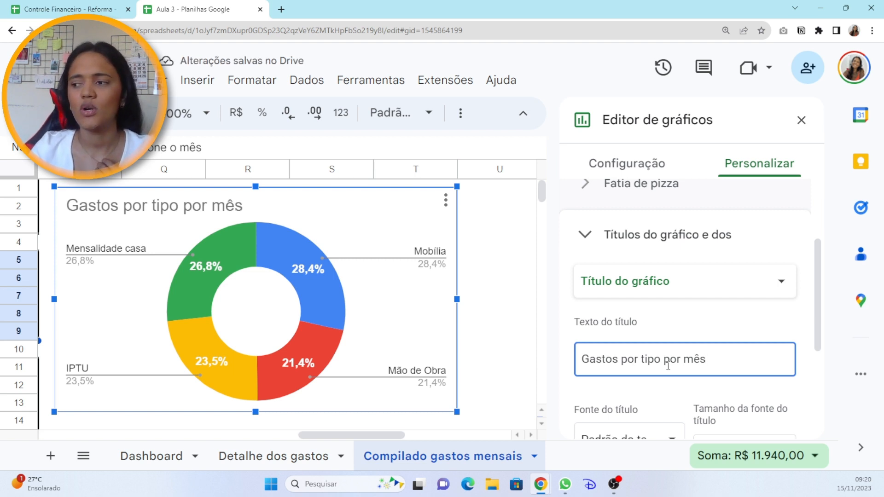
triple_click(668, 365)
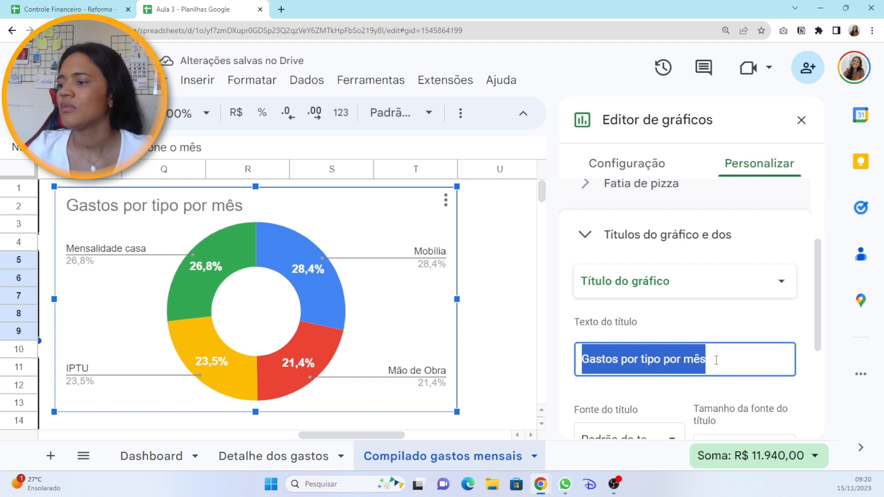
click(700, 360)
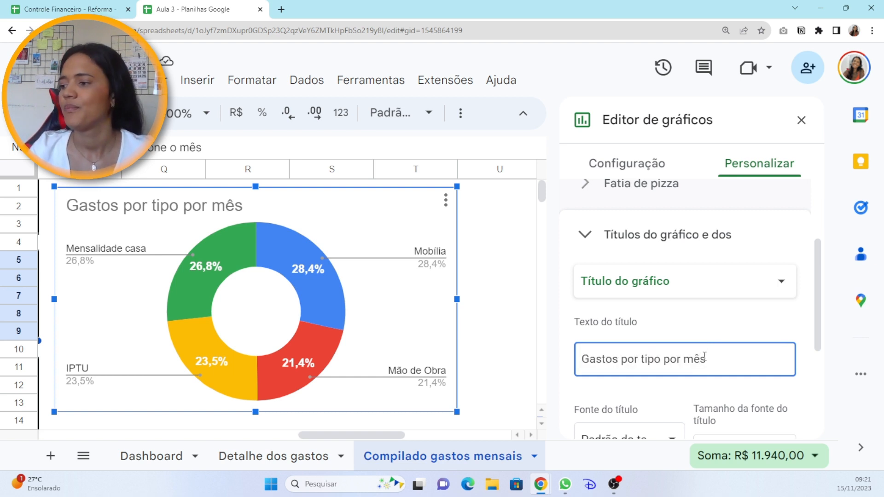
Center the donut chart's title horizontally.
scroll(704, 358, down, 4)
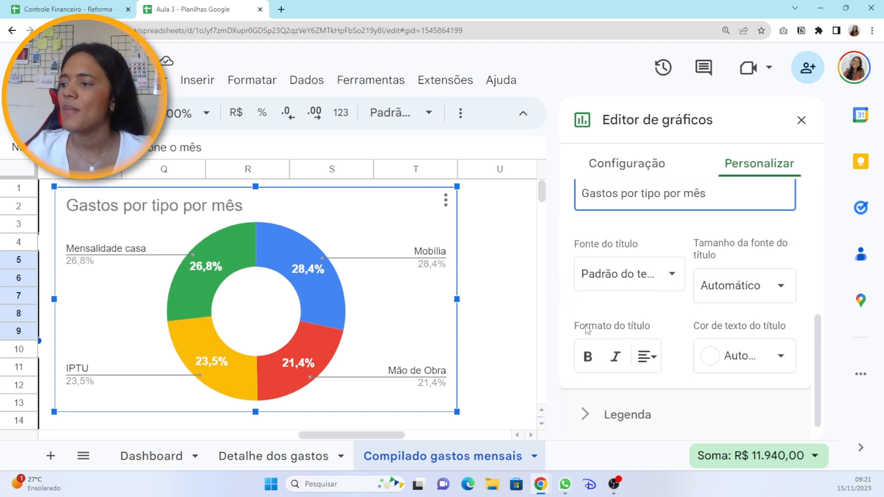
click(650, 367)
click(669, 389)
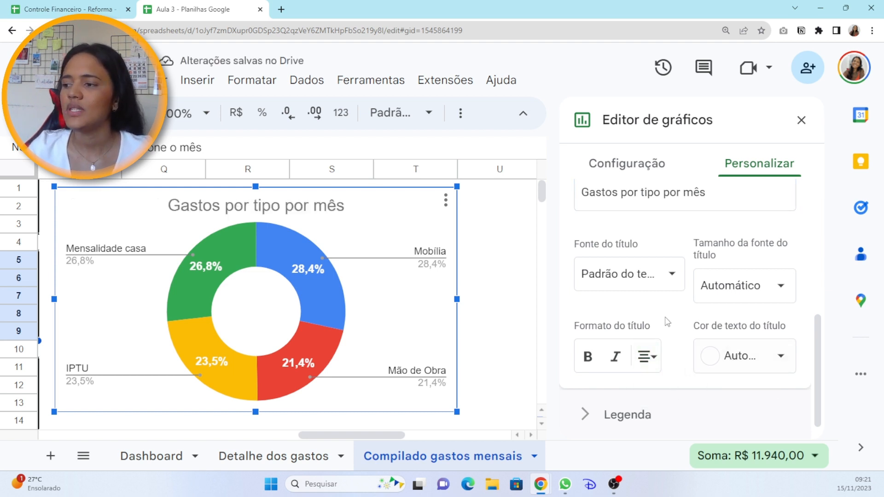
Try the legend positions Direita, Com marcador and Automático on the donut chart.
scroll(657, 329, down, 1)
click(586, 397)
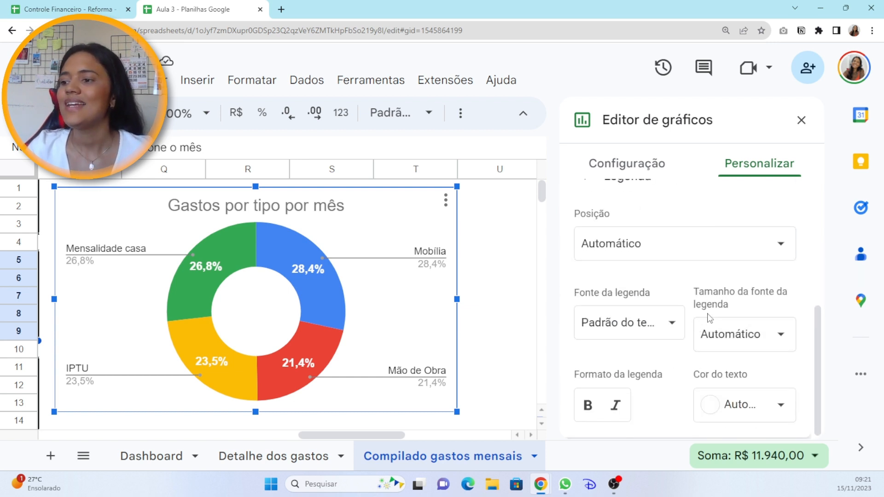
click(627, 246)
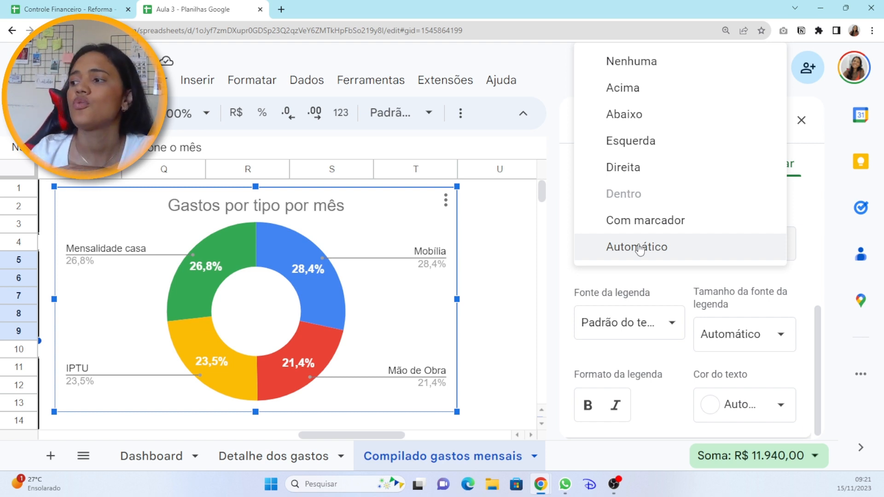
click(645, 172)
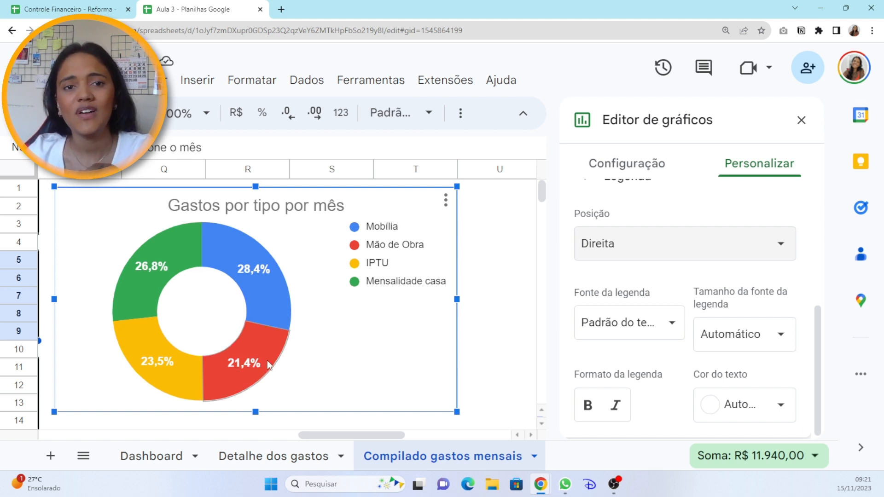
click(751, 254)
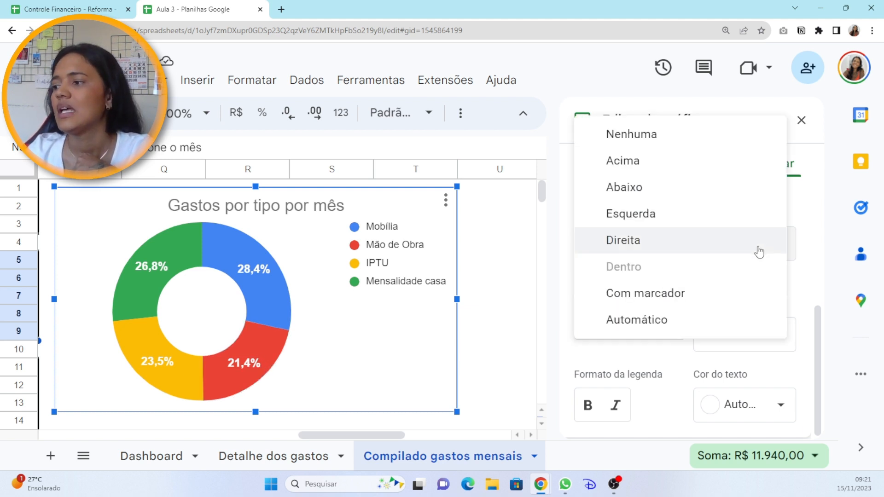
click(705, 298)
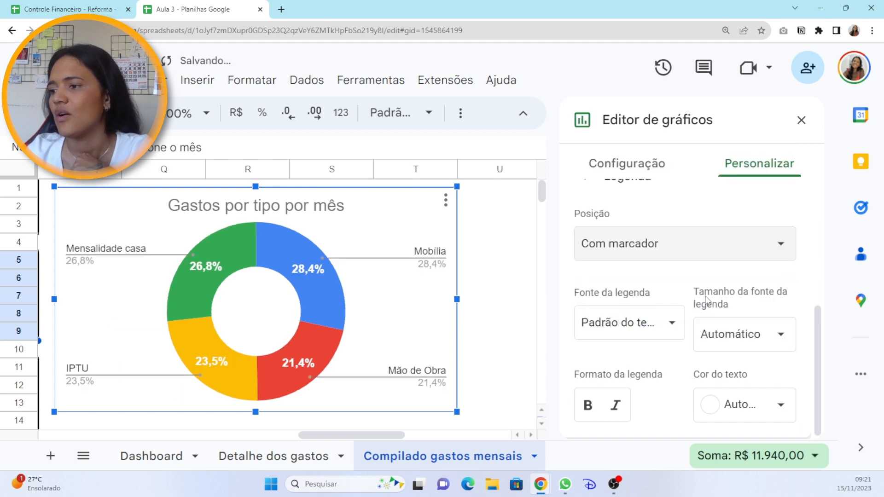
click(709, 262)
click(708, 262)
click(684, 256)
click(686, 261)
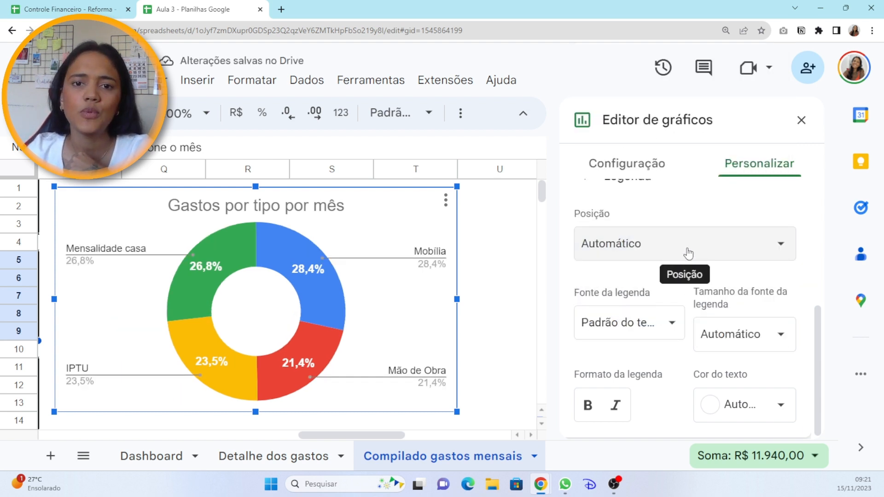
Set the donut chart's legend position to Abaixo and close the chart editor.
click(688, 253)
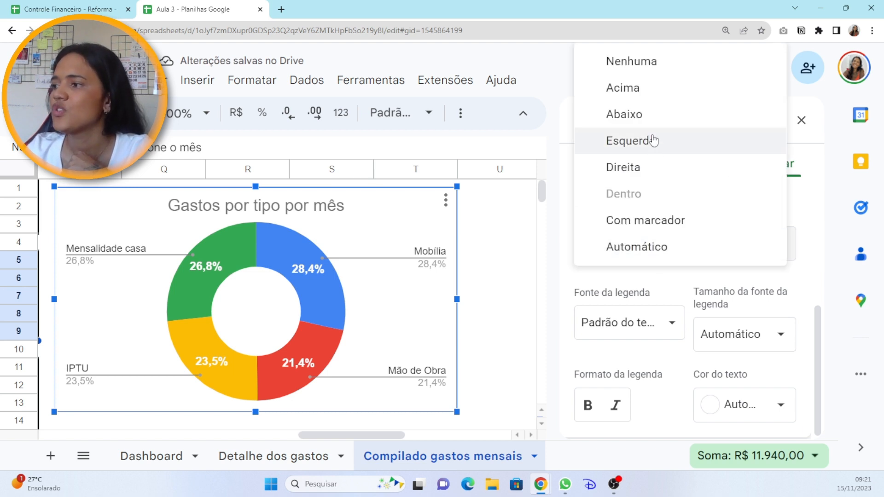
click(651, 116)
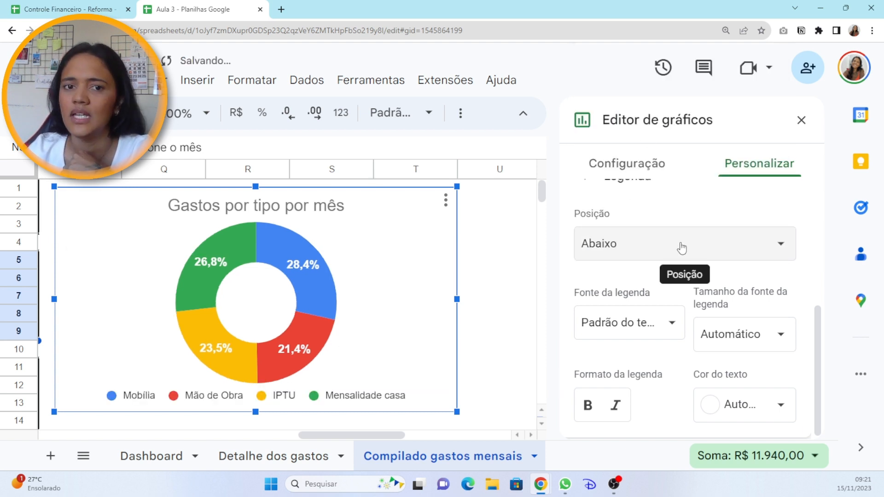
click(515, 335)
Copy the finished donut chart and paste it into the Dashboard sheet at cell B12.
click(343, 331)
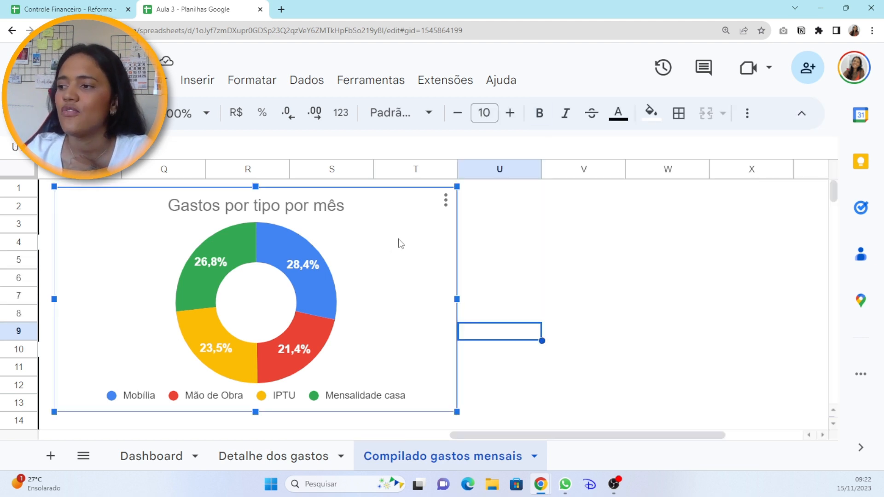
click(445, 200)
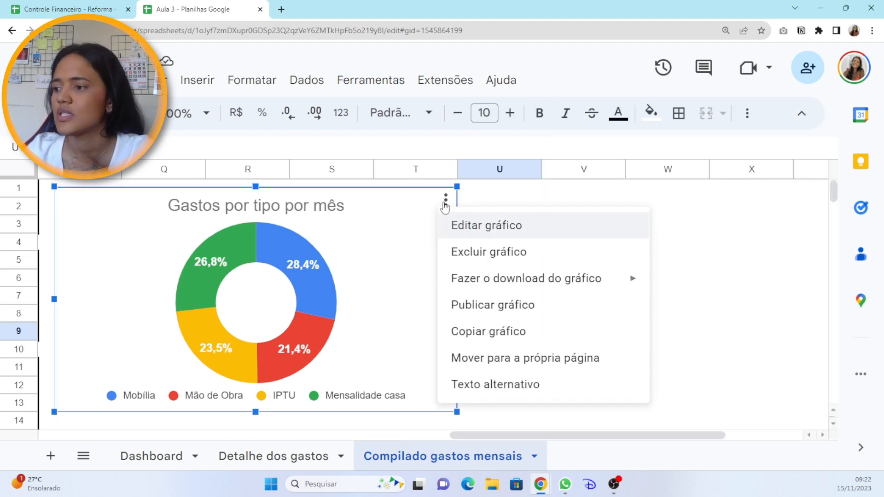
click(505, 338)
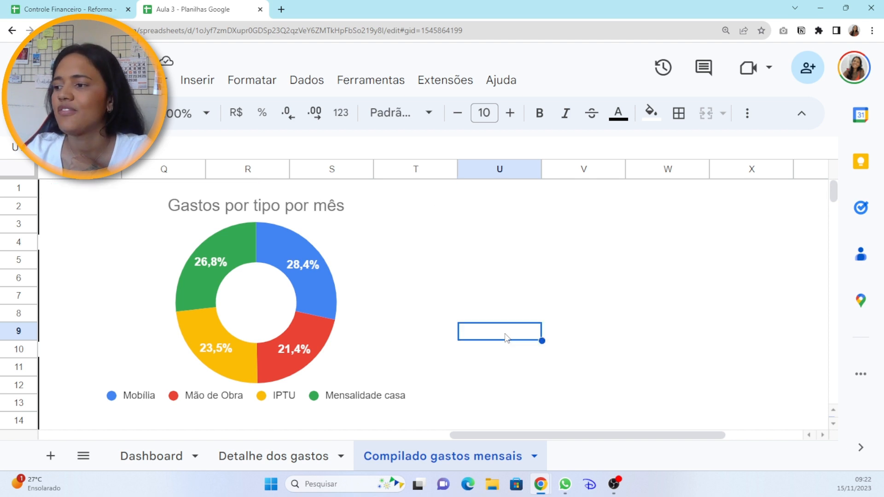
click(158, 464)
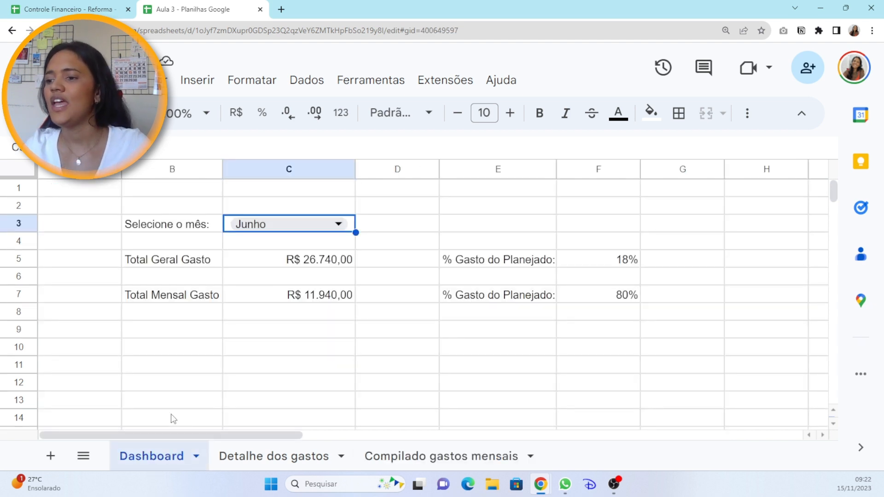
click(193, 383)
key(ctrl+v)
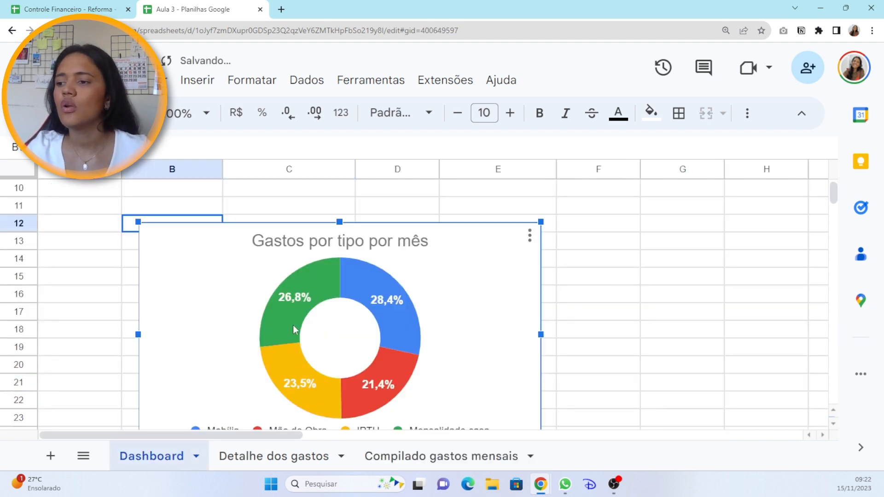
Shrink the pasted donut chart and place it under the Total Mensal Gasto row, covering about columns B to D, rows 8 to 18.
scroll(264, 345, up, 4)
scroll(240, 364, down, 3)
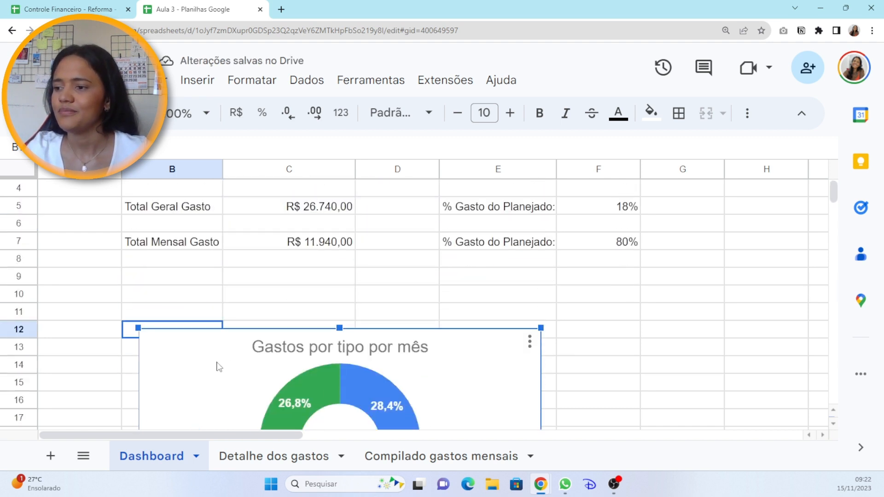
drag(217, 367, 199, 299)
scroll(503, 285, down, 2)
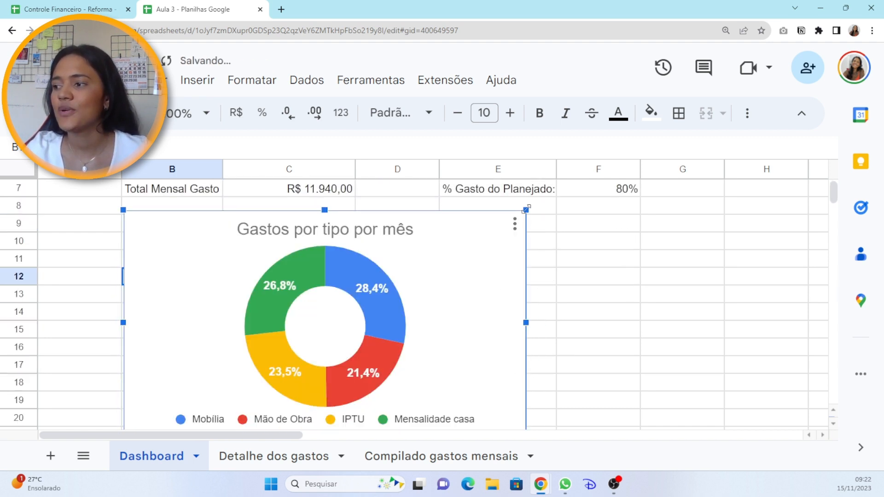
drag(526, 209, 430, 260)
click(538, 330)
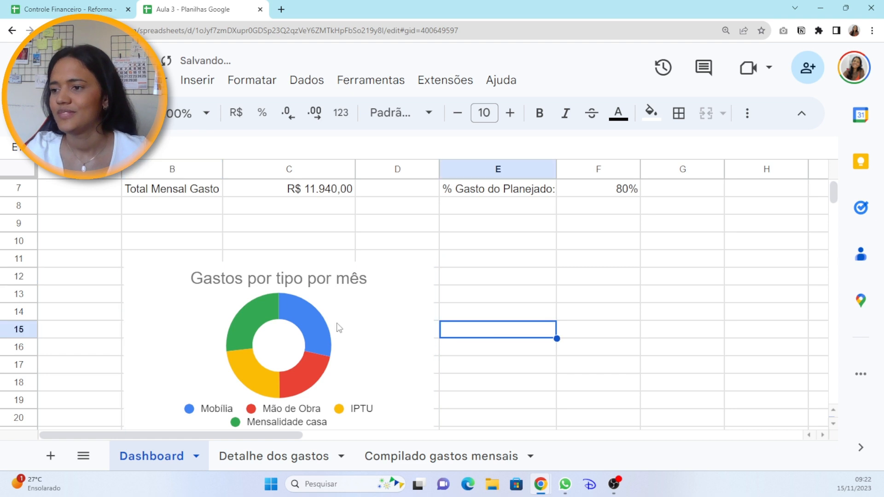
drag(363, 349, 365, 290)
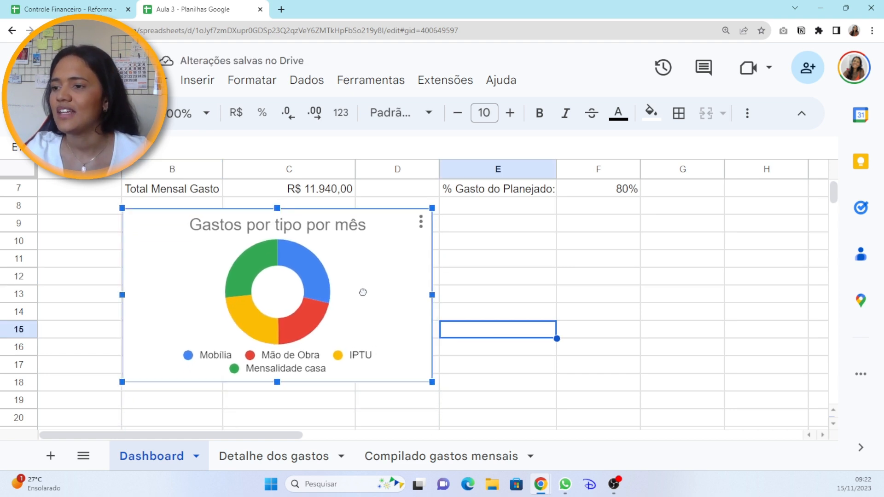
click(624, 277)
Reduce the browser's page zoom to 125% so more of the Dashboard fits on screen.
scroll(624, 277, up, 2)
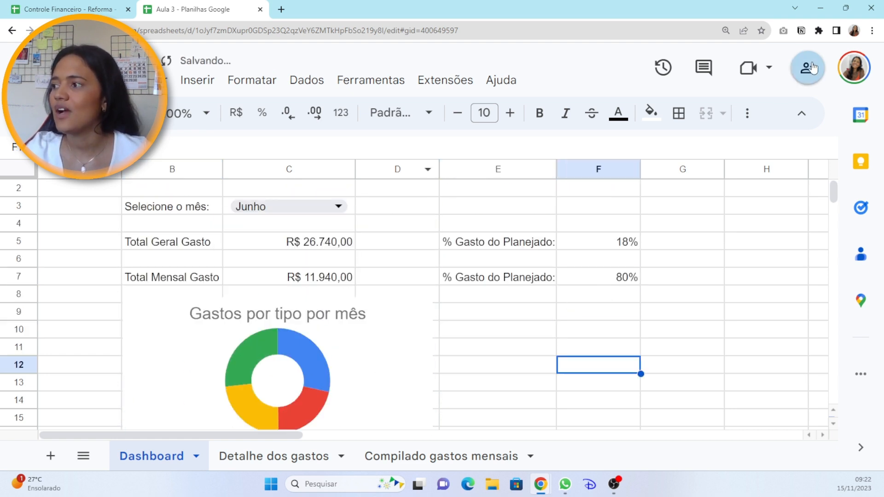
click(871, 30)
click(796, 163)
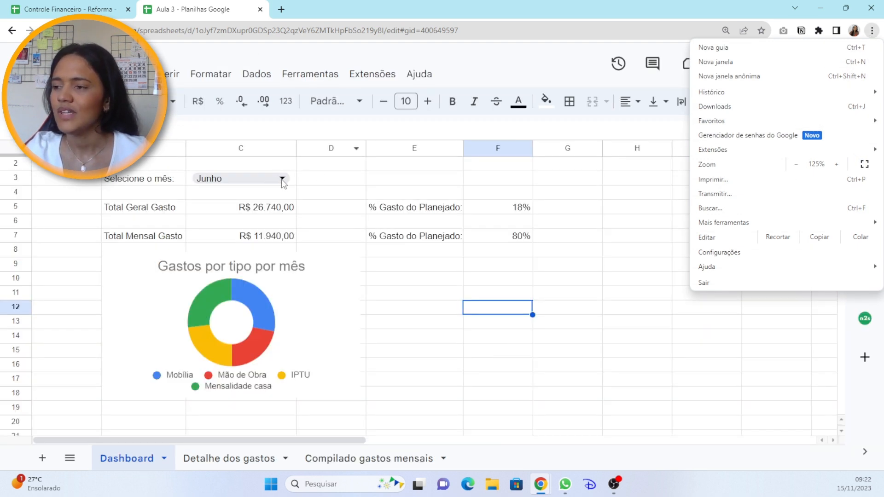
Test the Dashboard's month selector by choosing Julho, and set it back to Junho.
double_click(282, 179)
click(246, 329)
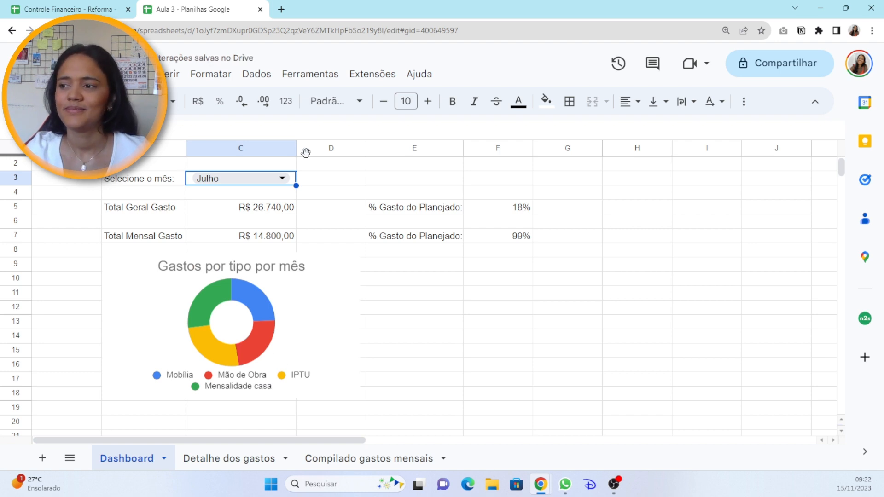
double_click(284, 179)
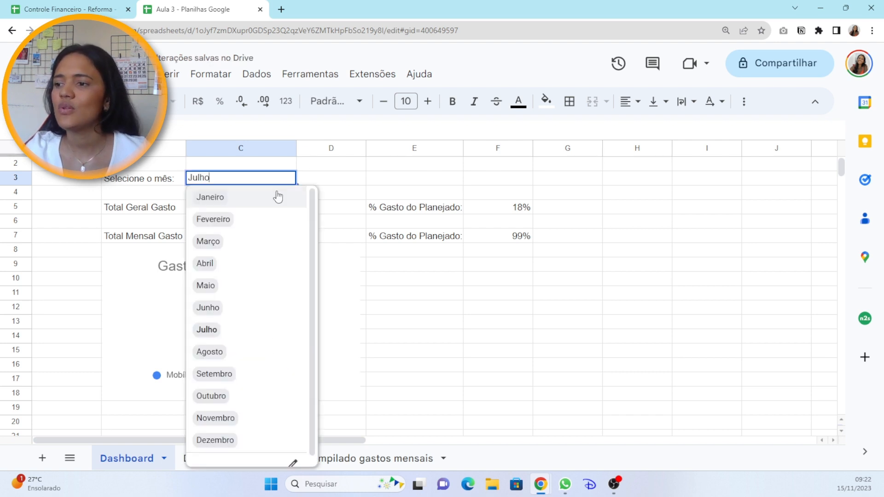
click(244, 311)
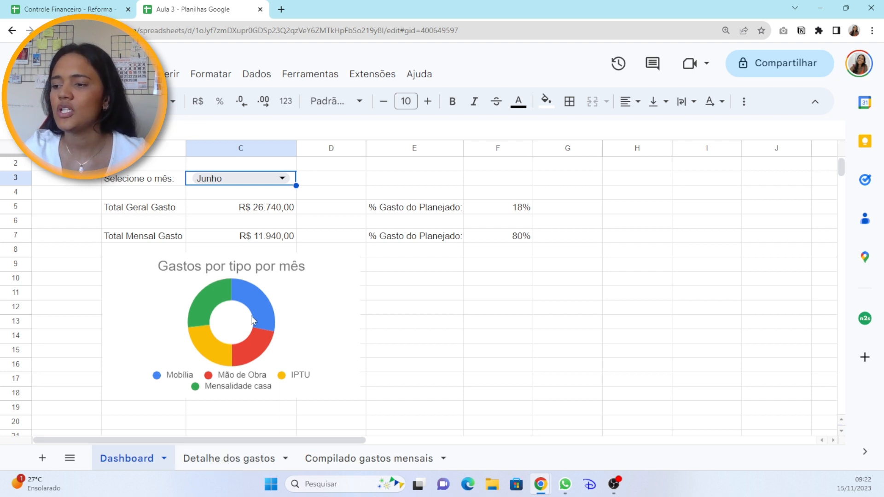
Delete the original donut chart from the Compilado gastos mensais sheet and check that the Dashboard copy remains.
click(338, 460)
click(229, 304)
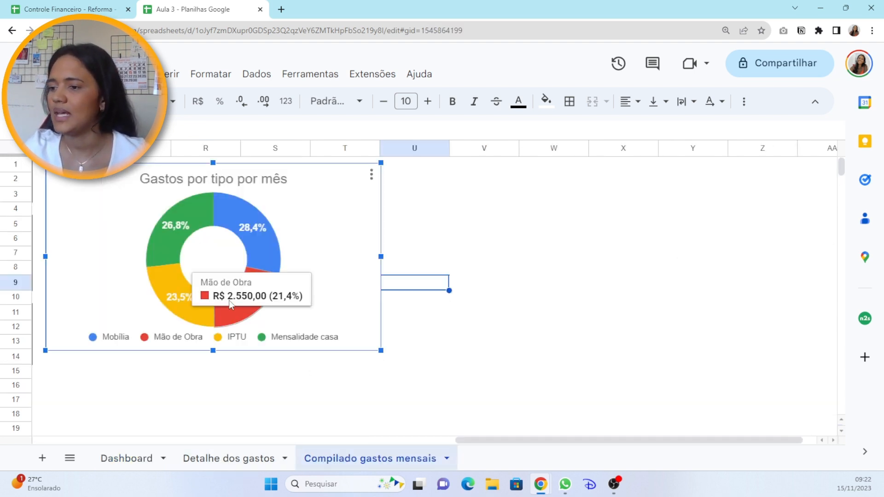
key(Delete)
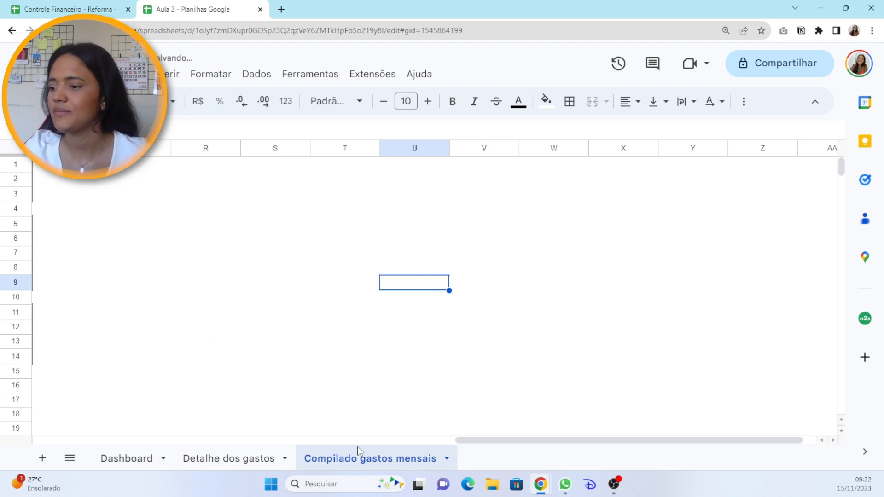
click(142, 460)
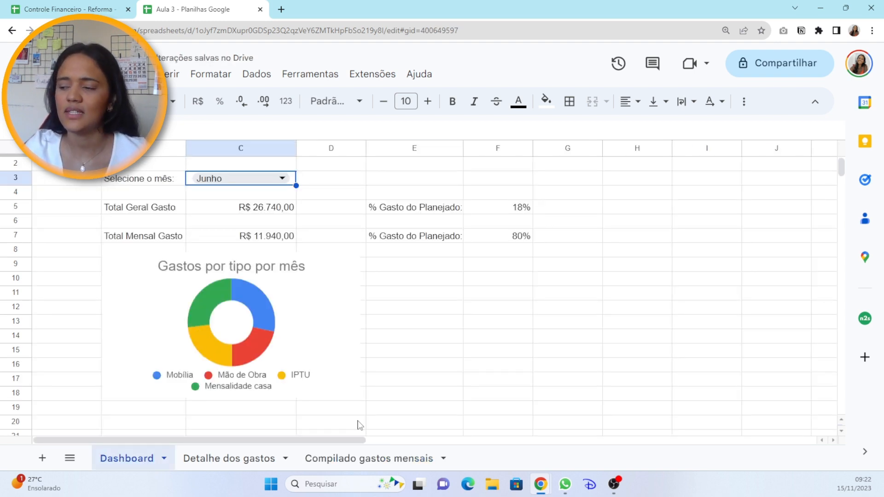
Insert a chart from the payment-account summary in N11:O14 of the Compilado gastos mensais sheet.
click(394, 457)
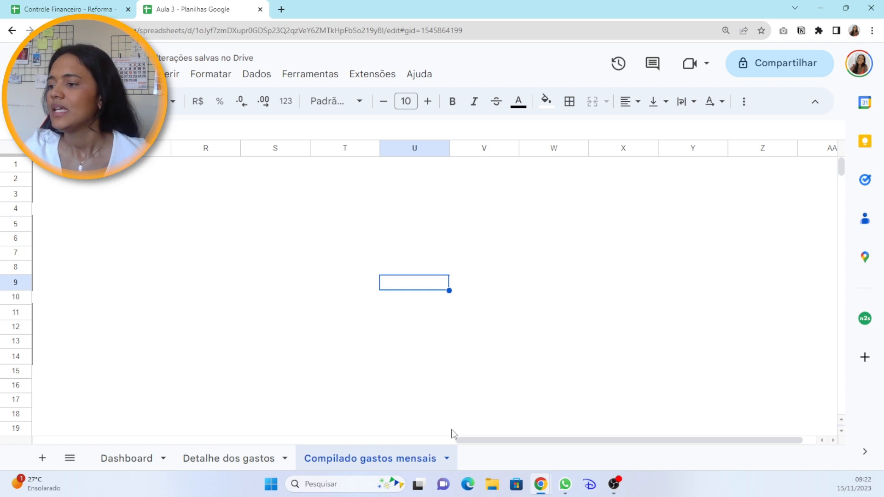
drag(488, 434, 355, 453)
click(524, 402)
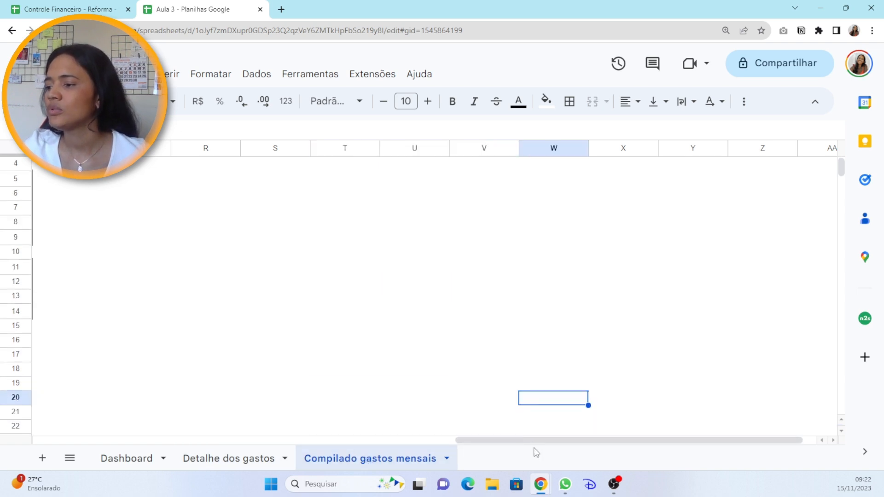
drag(486, 441, 355, 454)
scroll(538, 359, up, 1)
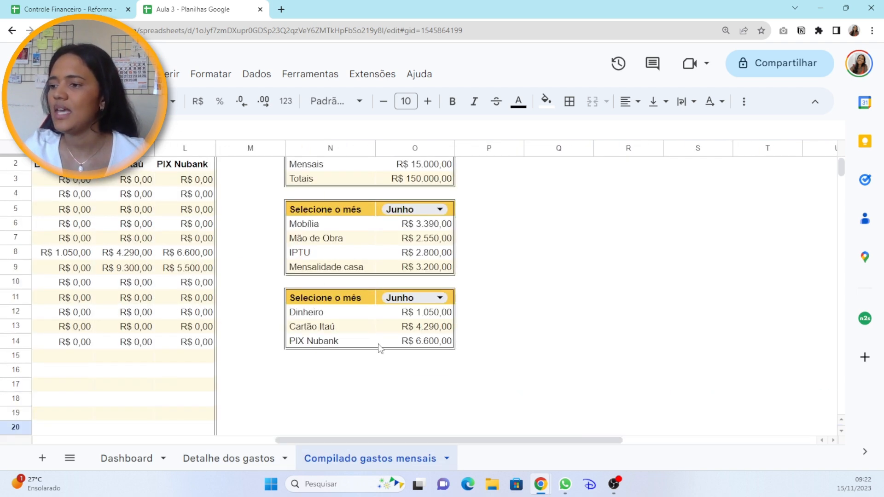
drag(327, 303, 440, 342)
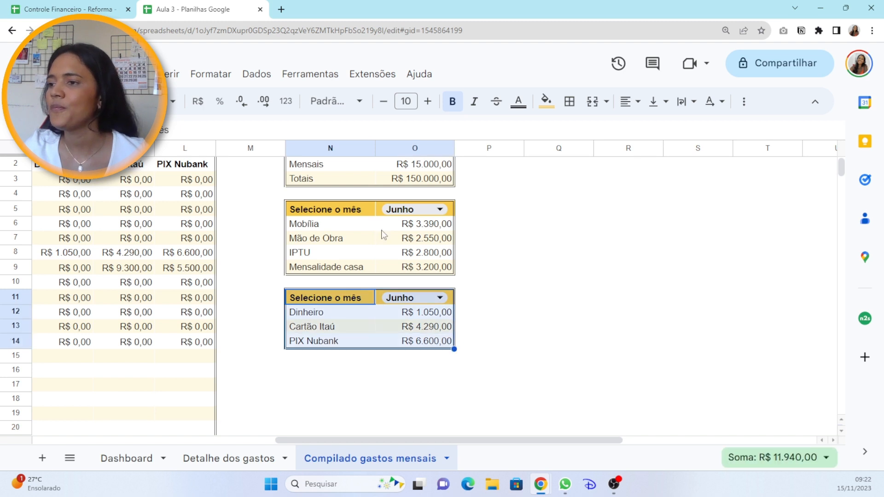
click(179, 79)
scroll(187, 104, up, 2)
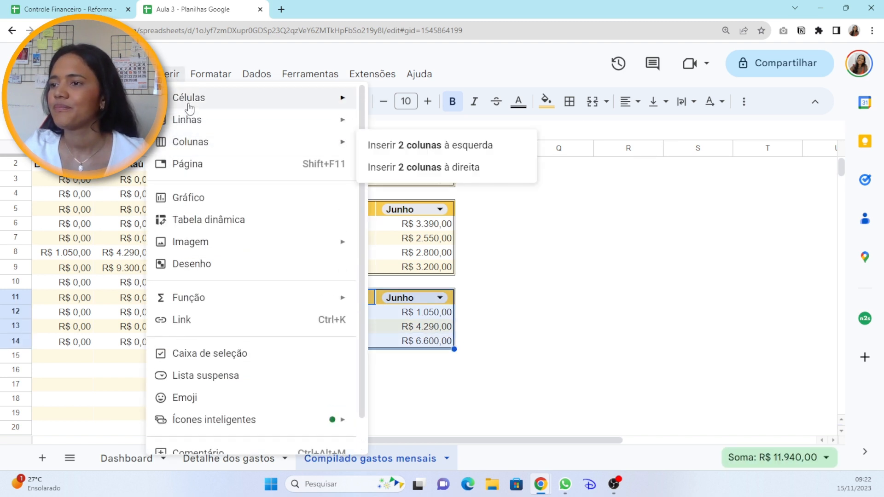
mouse_move(191, 107)
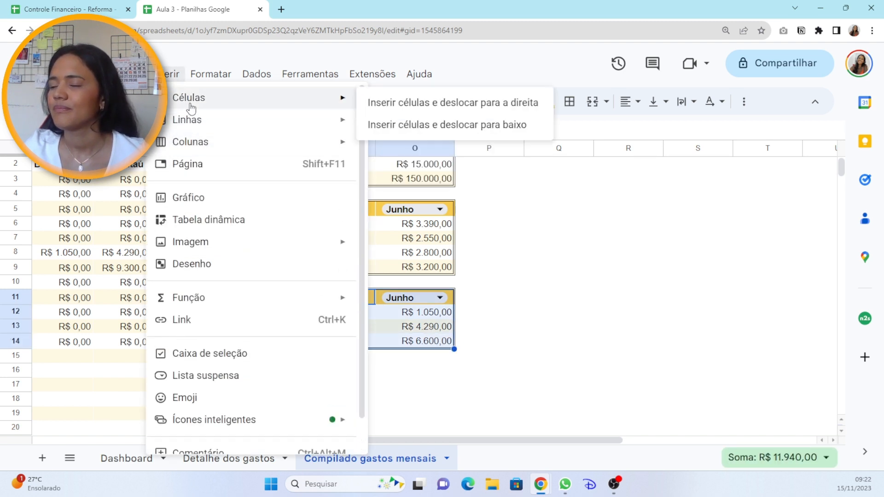
click(201, 199)
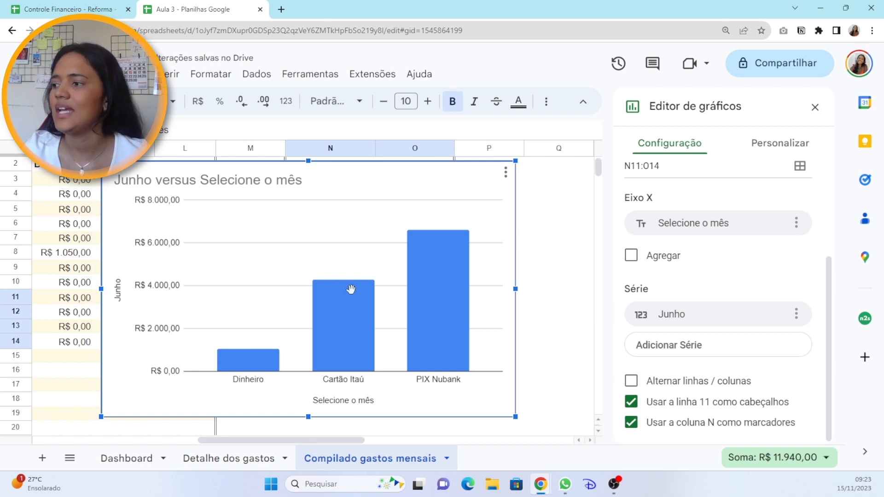
Remove the border colour from the new column chart.
scroll(724, 256, up, 3)
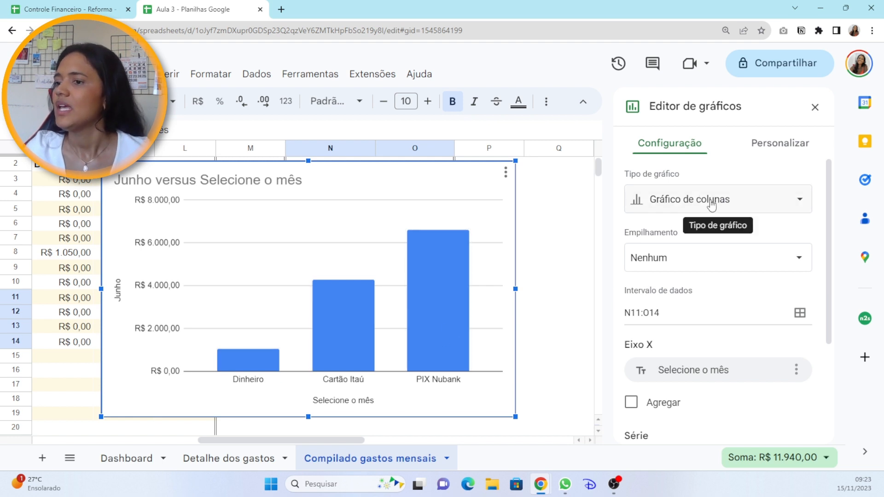
click(767, 145)
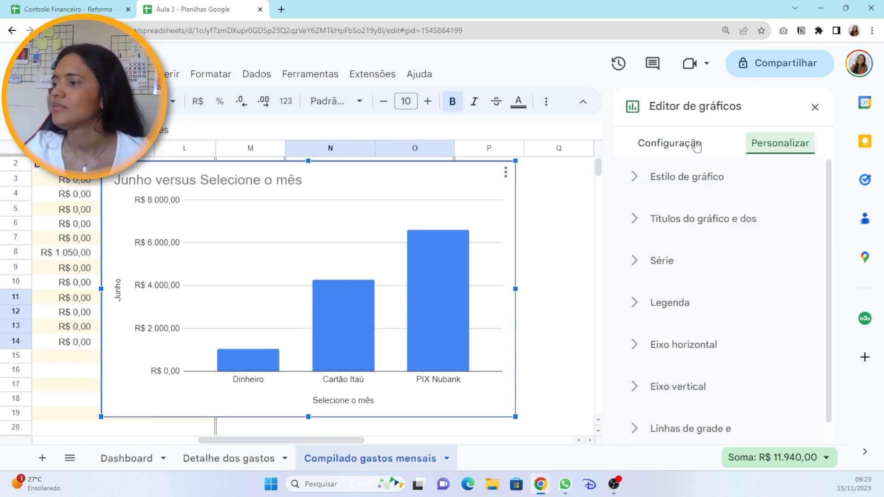
click(704, 178)
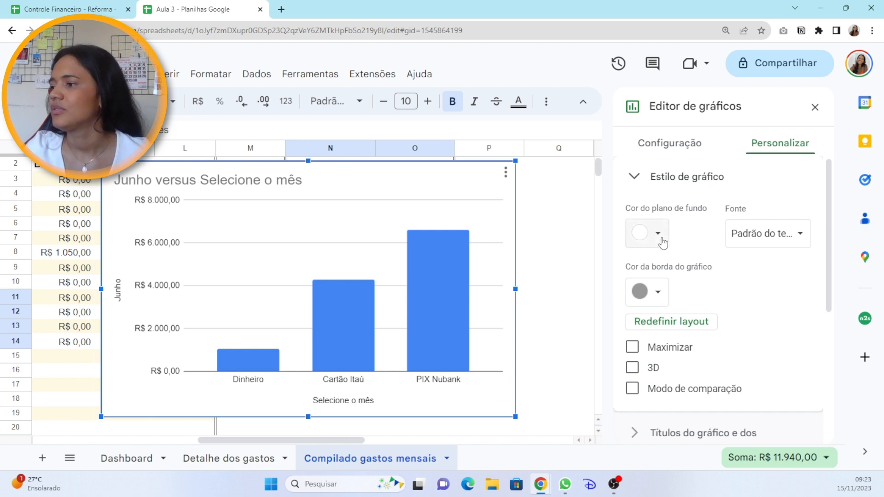
click(658, 293)
click(672, 324)
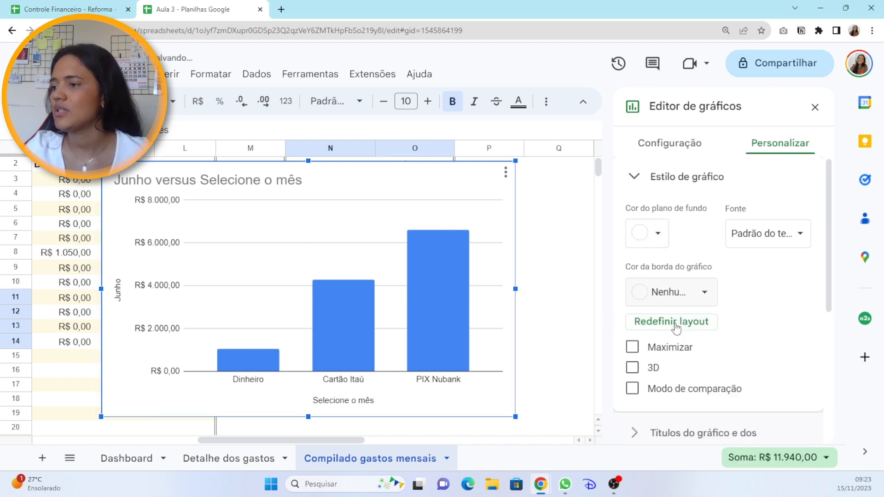
Set the column chart's title to "Gastos por conta por mês".
scroll(764, 242, down, 2)
scroll(745, 249, down, 3)
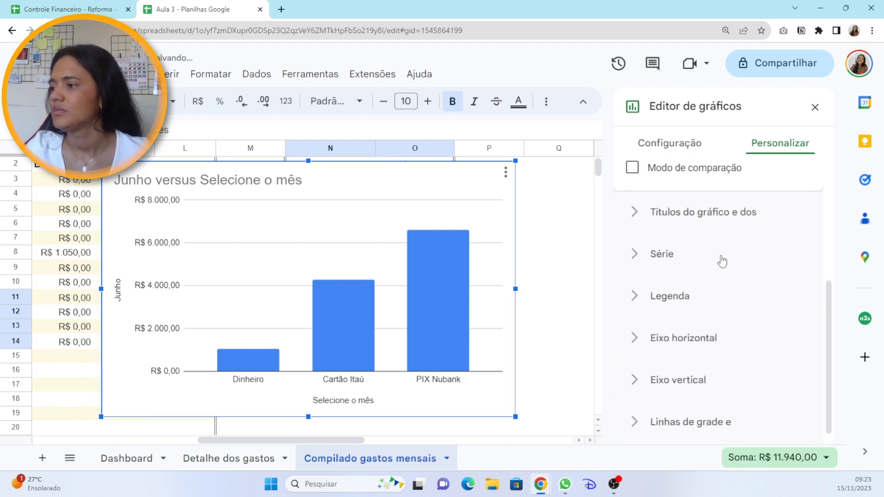
click(704, 213)
scroll(712, 249, up, 1)
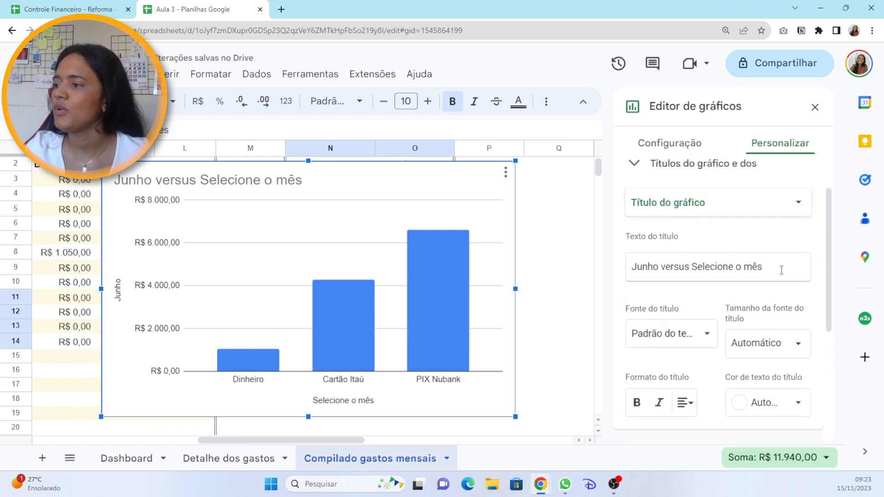
drag(781, 269, 590, 279)
text(Gas)
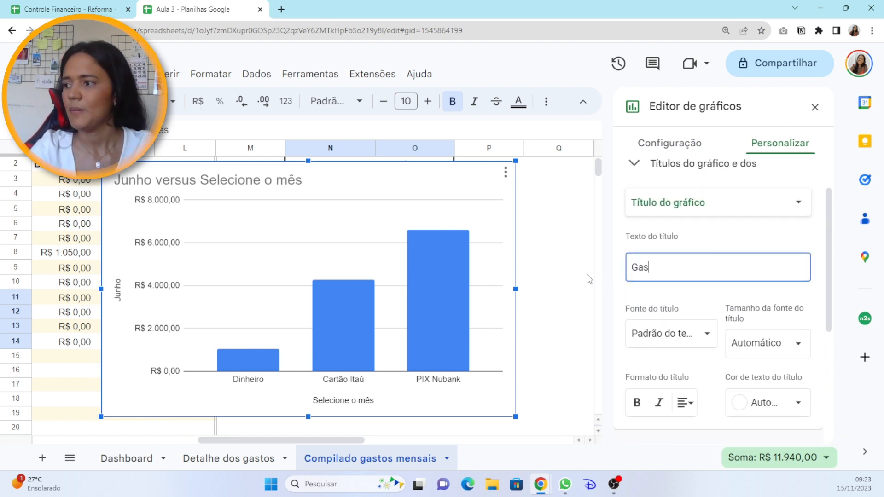
text(tos por conta por m)
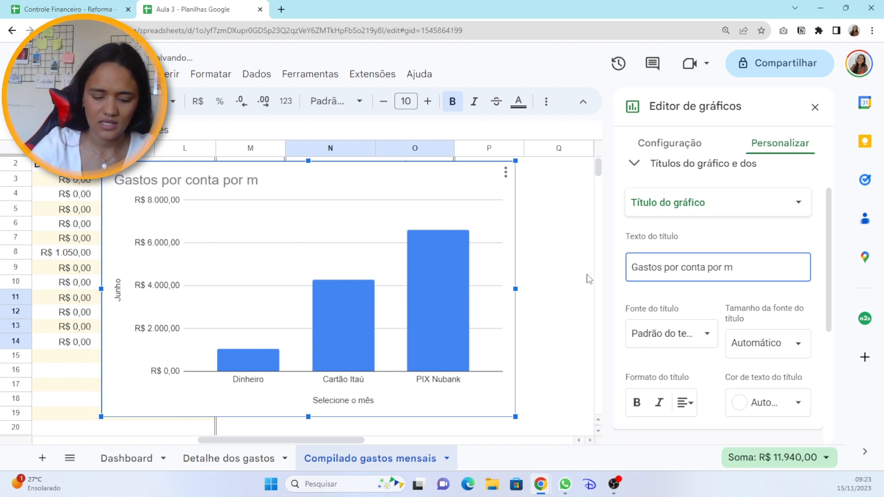
text(ê)
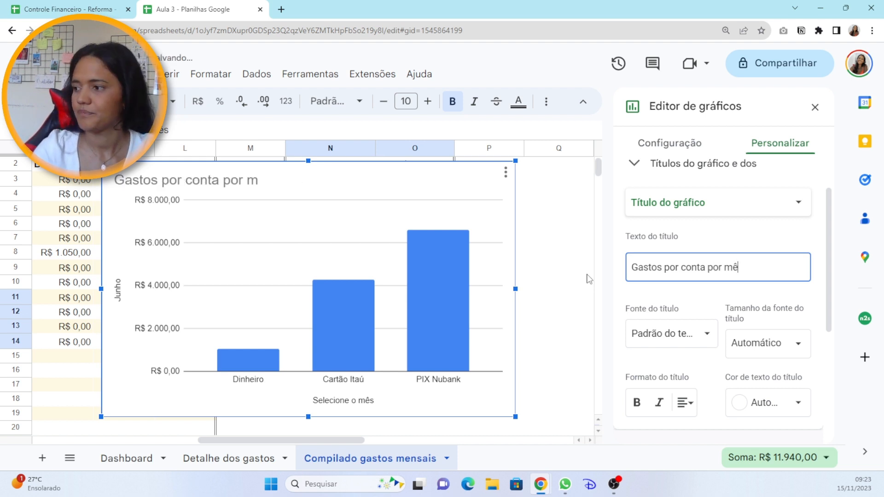
text(s)
Centre the title of the column chart.
scroll(682, 258, down, 2)
click(684, 286)
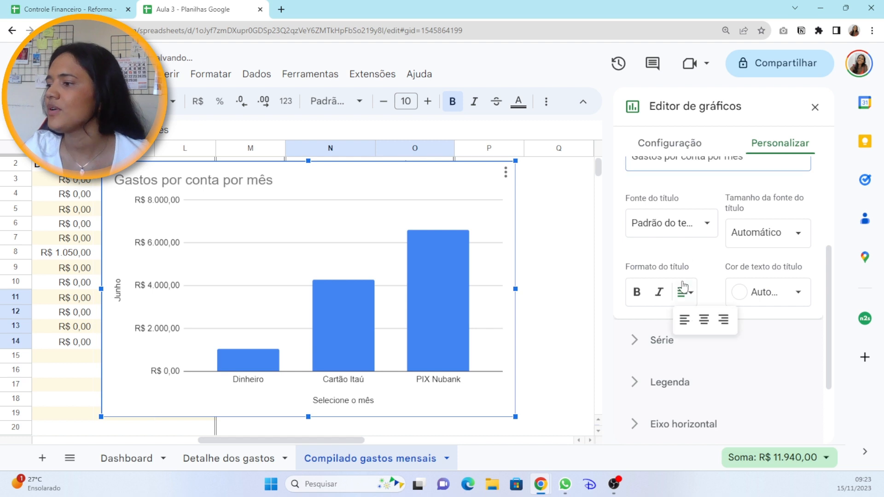
click(703, 319)
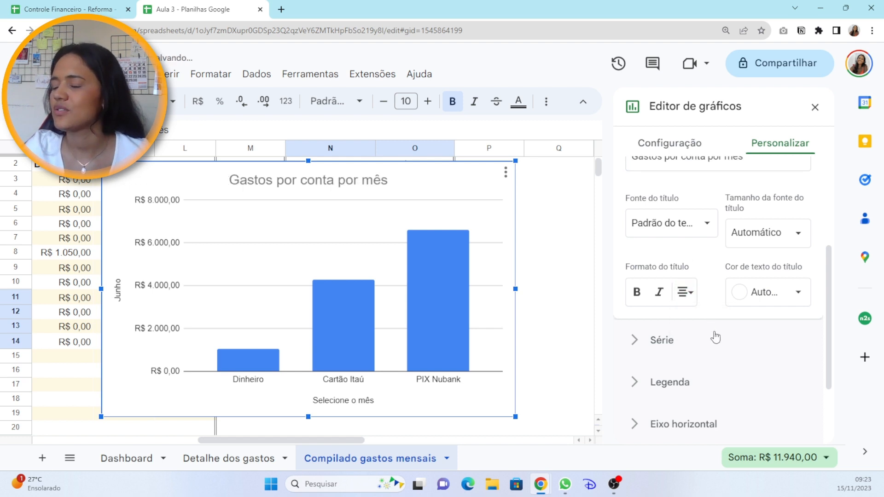
Fill the chart's columns with orange and set their fill opacity to 70%.
click(663, 340)
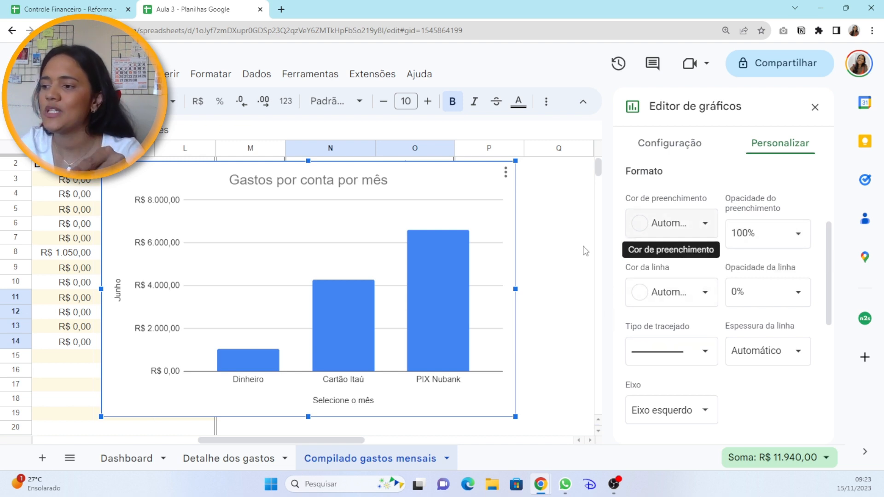
click(684, 225)
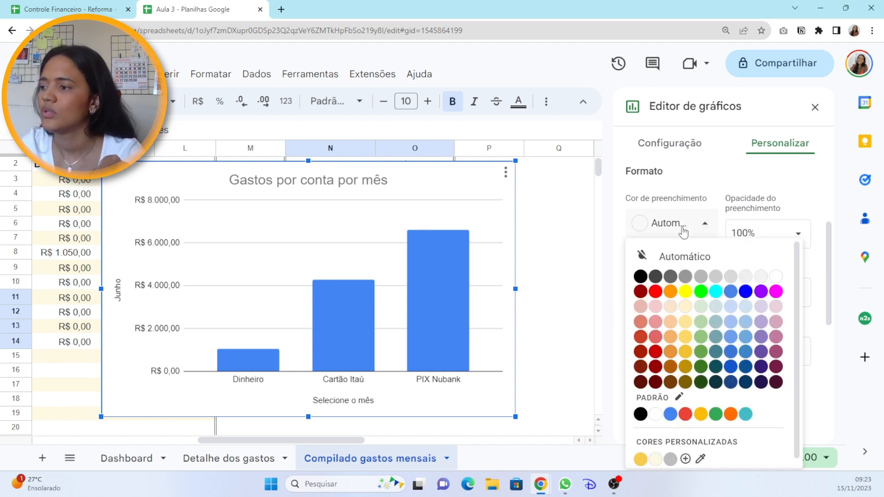
click(670, 291)
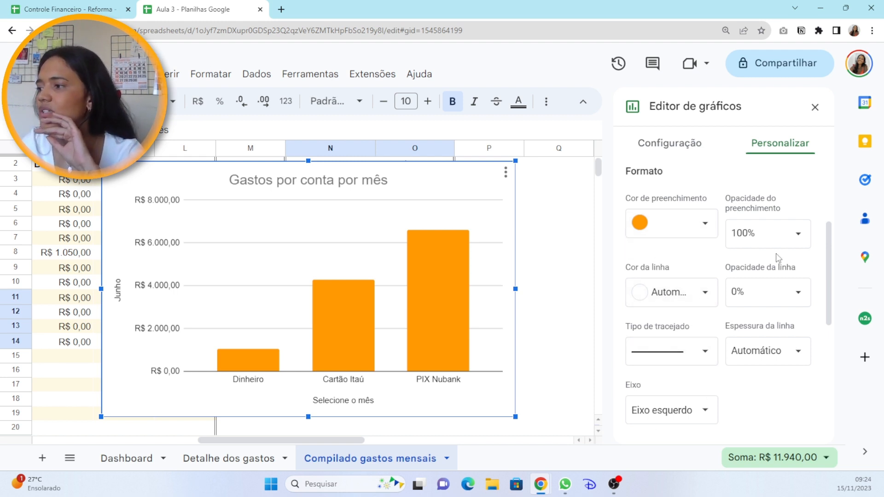
click(793, 233)
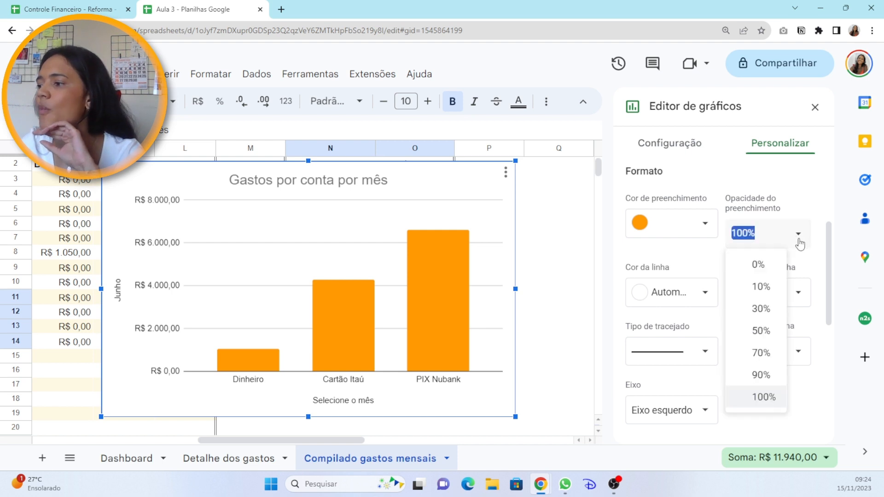
click(761, 330)
click(798, 234)
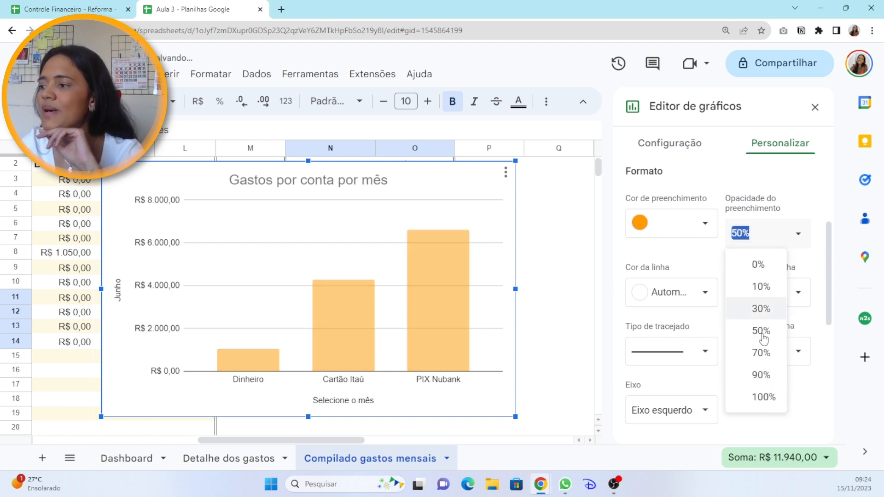
click(757, 352)
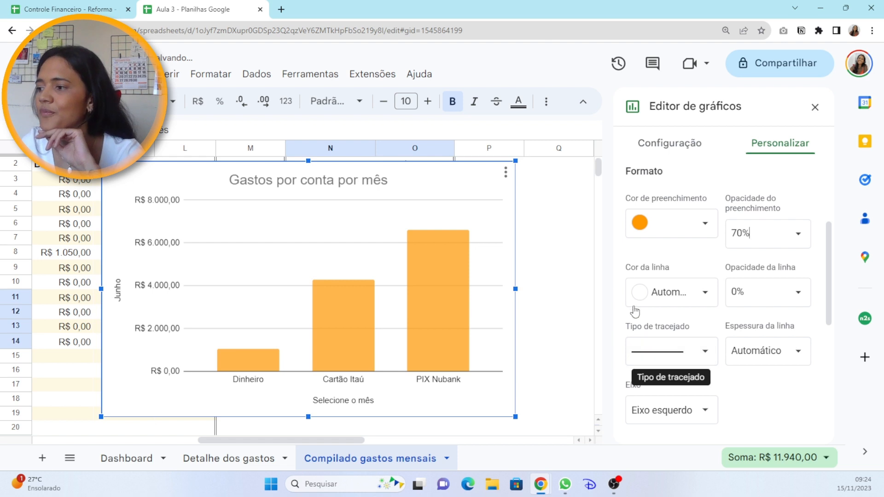
Try a grey outline on the chart's columns and set the line colour back to Automático.
click(703, 294)
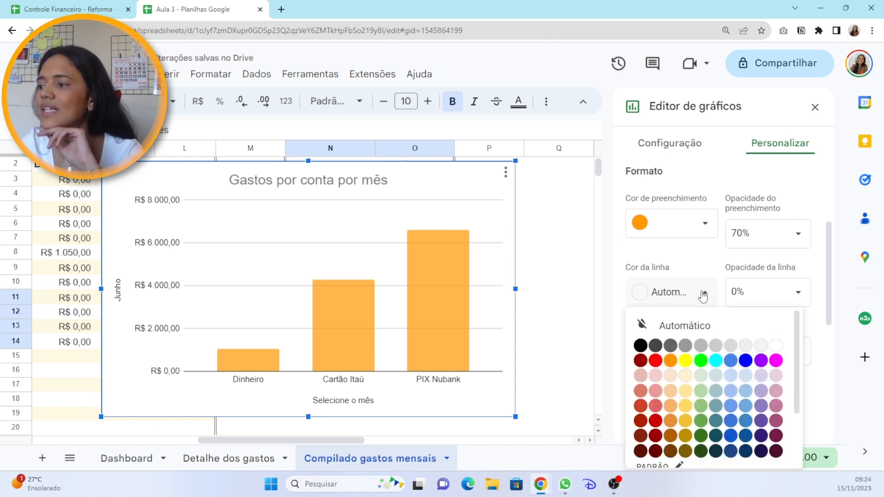
click(700, 347)
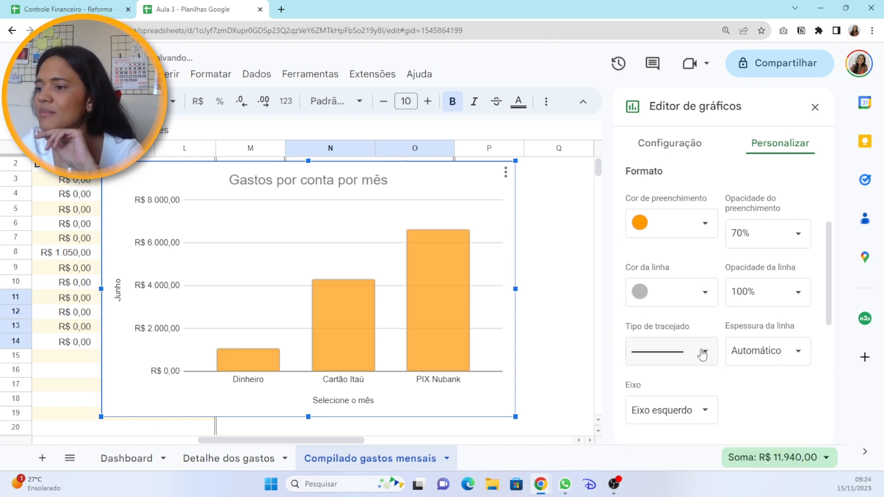
click(672, 289)
click(677, 325)
Try error bars on the chart's series and turn them off again.
scroll(673, 281, down, 3)
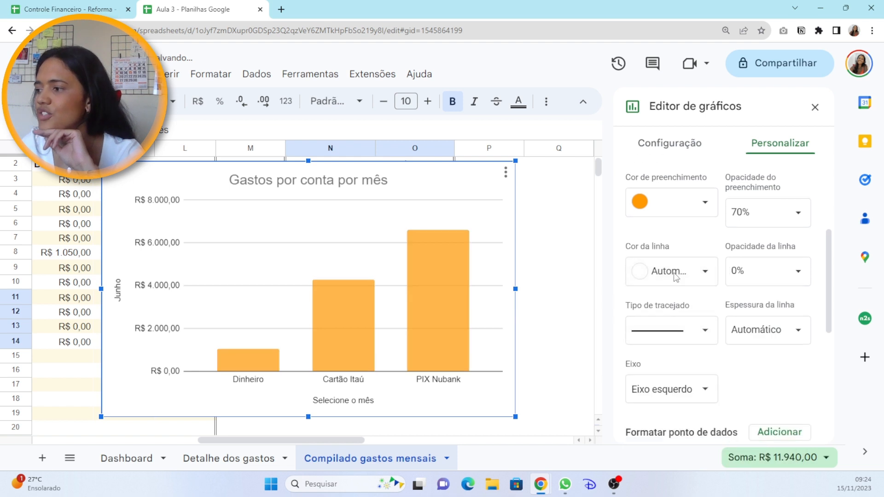
scroll(734, 260, down, 2)
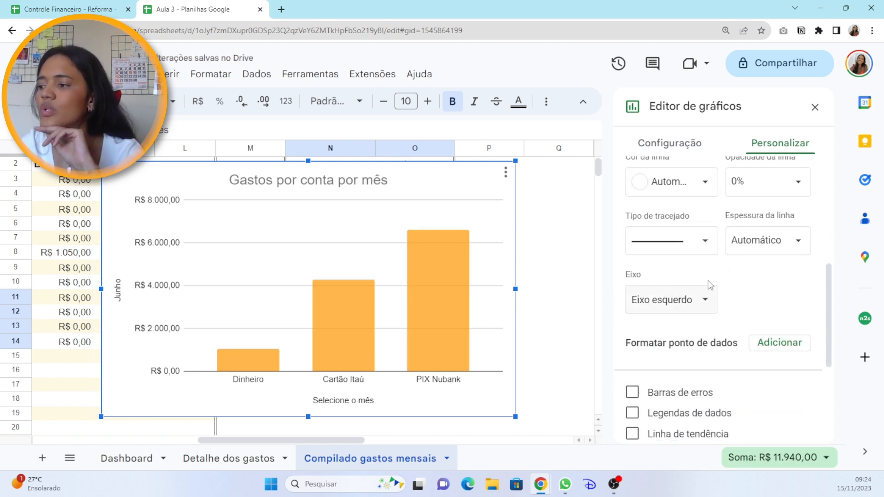
scroll(711, 285, down, 2)
click(633, 339)
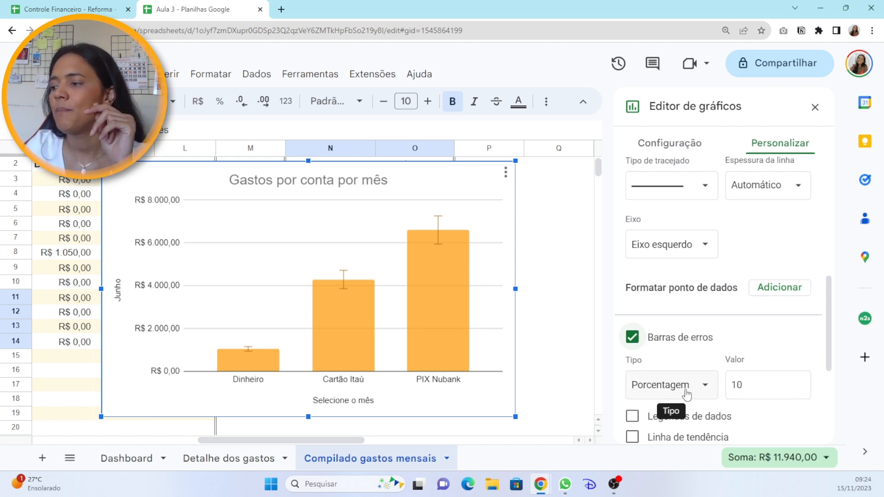
click(632, 337)
Add data labels to the columns of the account chart.
scroll(658, 330, down, 1)
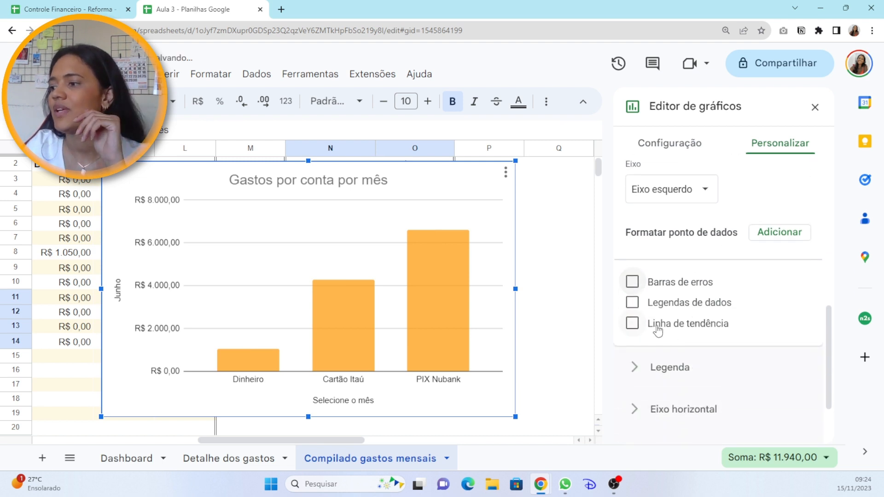
click(631, 302)
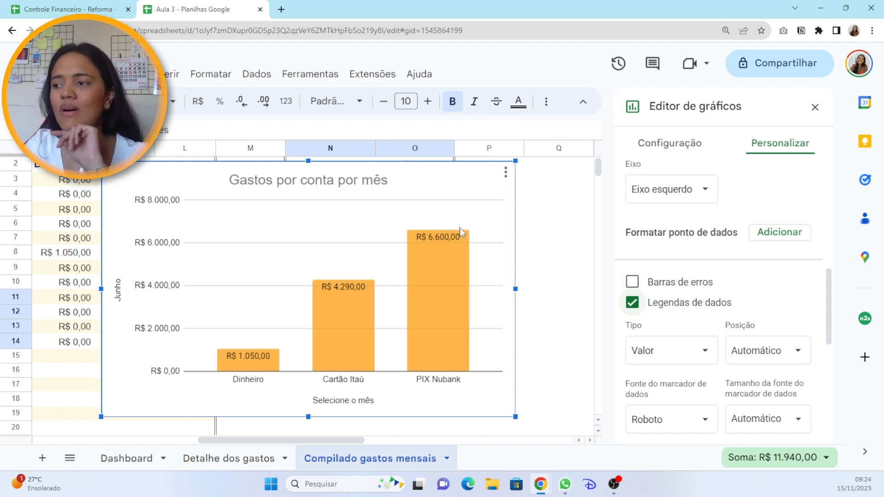
scroll(706, 308, down, 3)
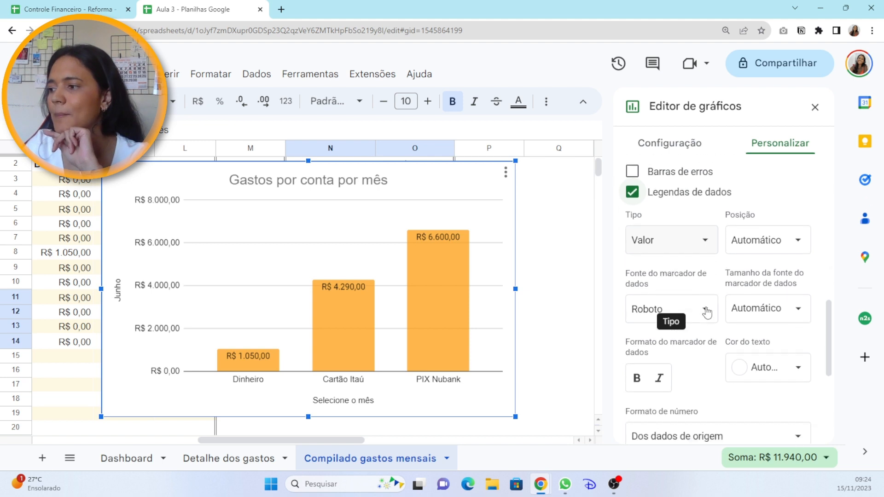
Try the data labels at Centro and Base interna, and set their position to the inside end of the columns.
click(700, 249)
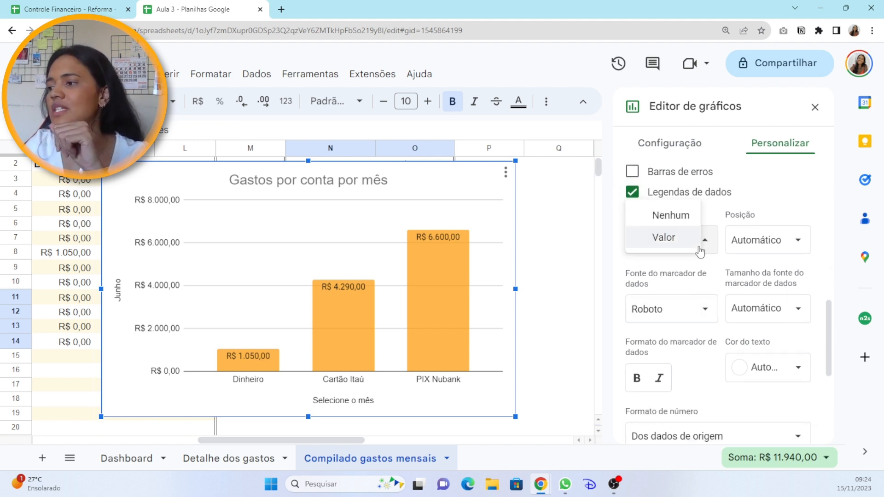
click(801, 241)
click(793, 258)
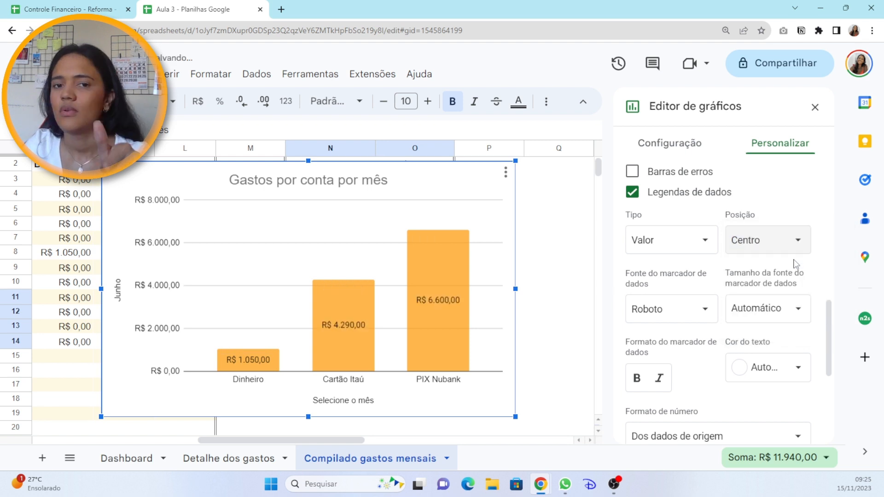
click(799, 241)
click(782, 283)
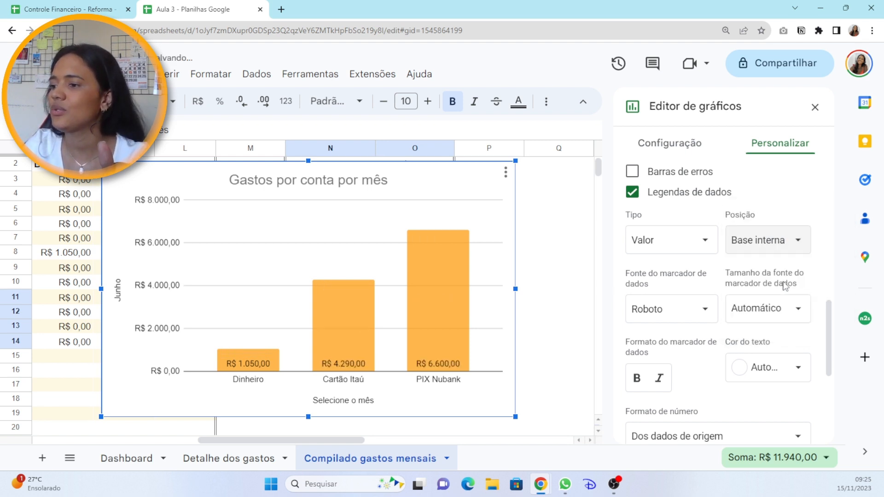
click(797, 249)
click(789, 213)
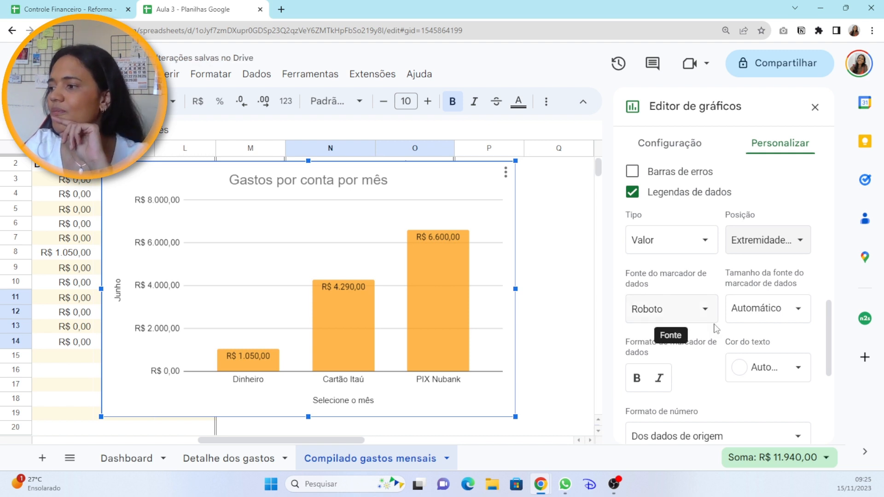
Try white text on the data labels and set their text colour to black.
scroll(663, 327, down, 2)
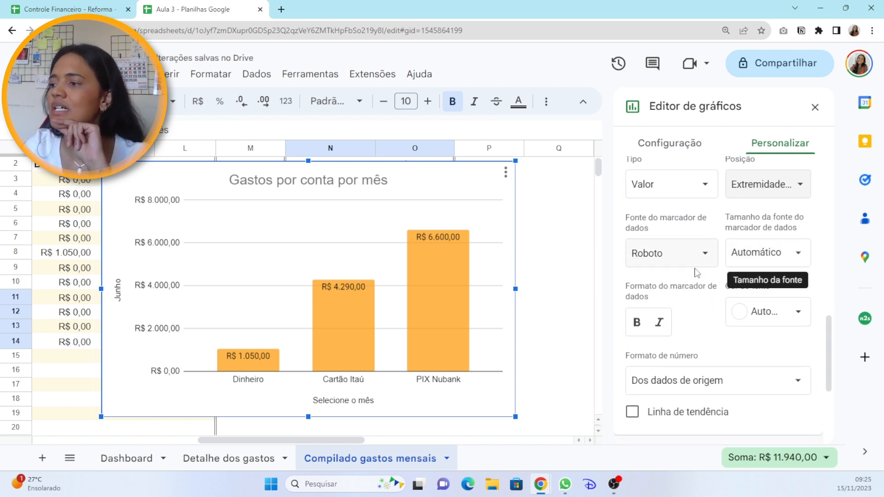
scroll(760, 258, down, 1)
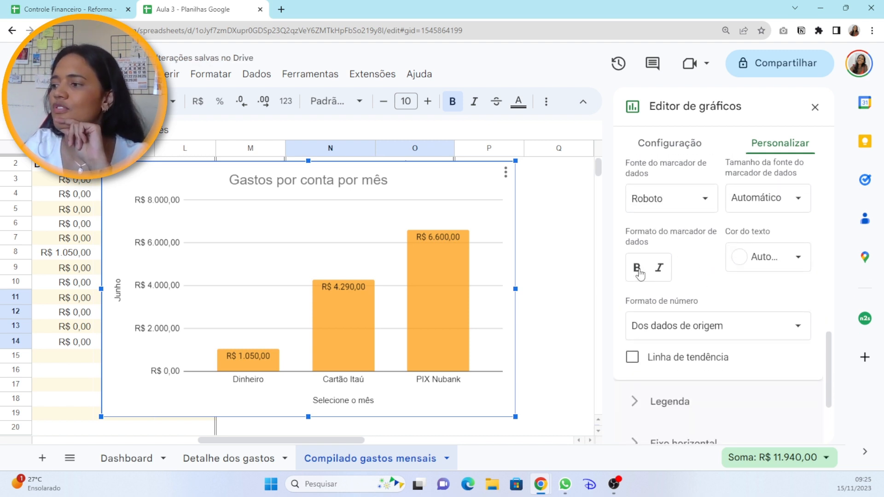
click(790, 260)
click(660, 310)
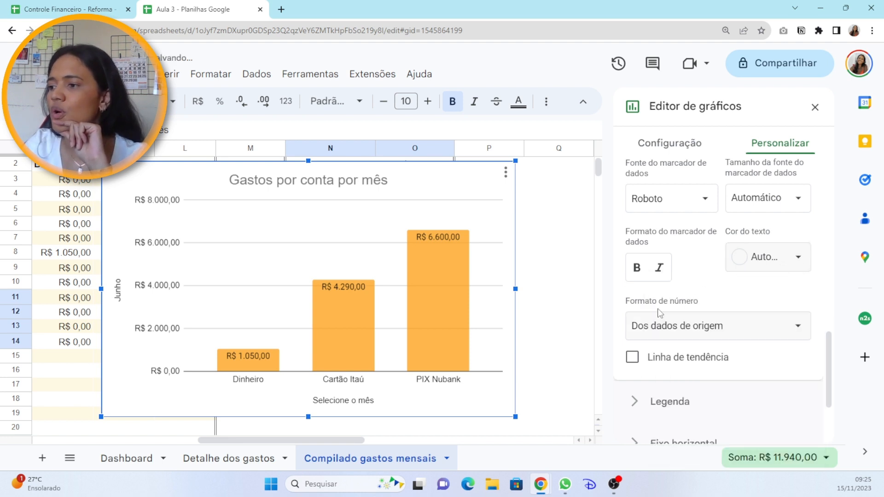
click(758, 259)
click(750, 313)
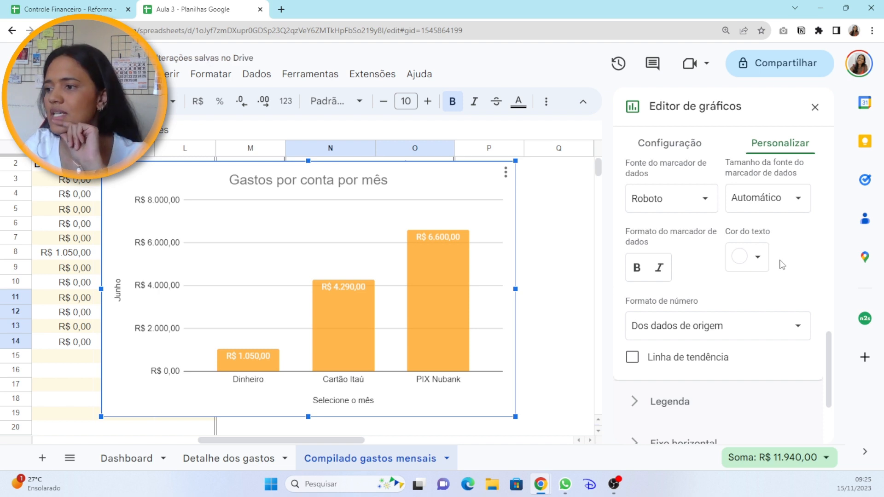
click(765, 259)
click(617, 310)
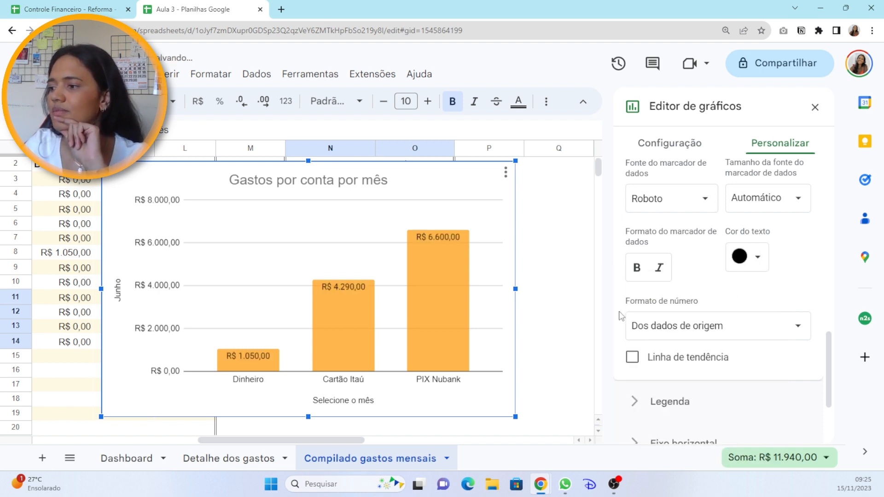
Try the Porcentagem number format on the data labels and set it back to Dos dados de origem.
scroll(710, 300, down, 1)
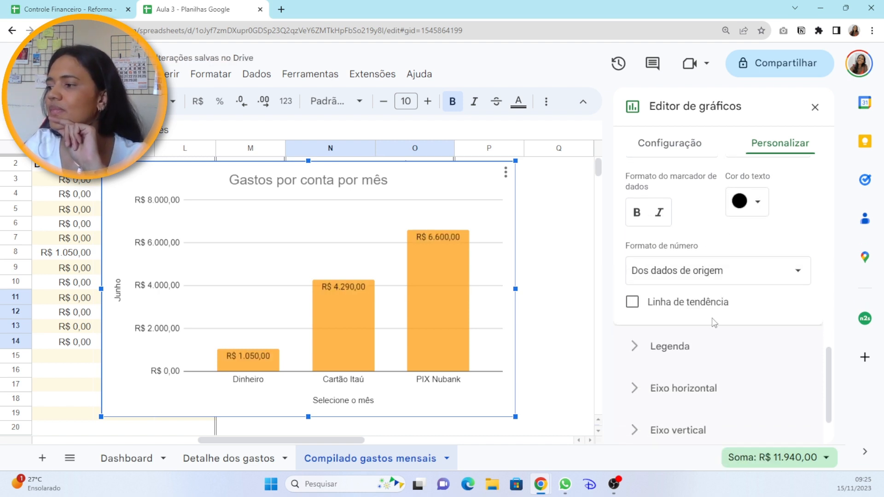
click(788, 281)
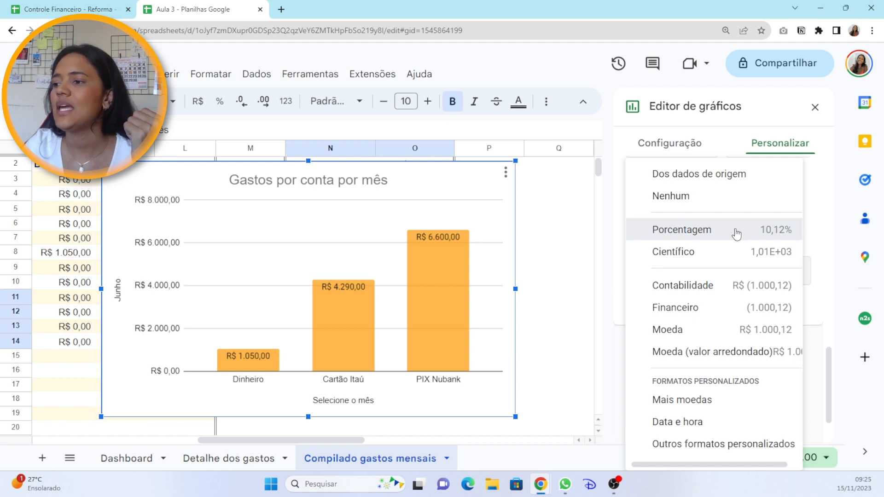
click(735, 232)
click(797, 272)
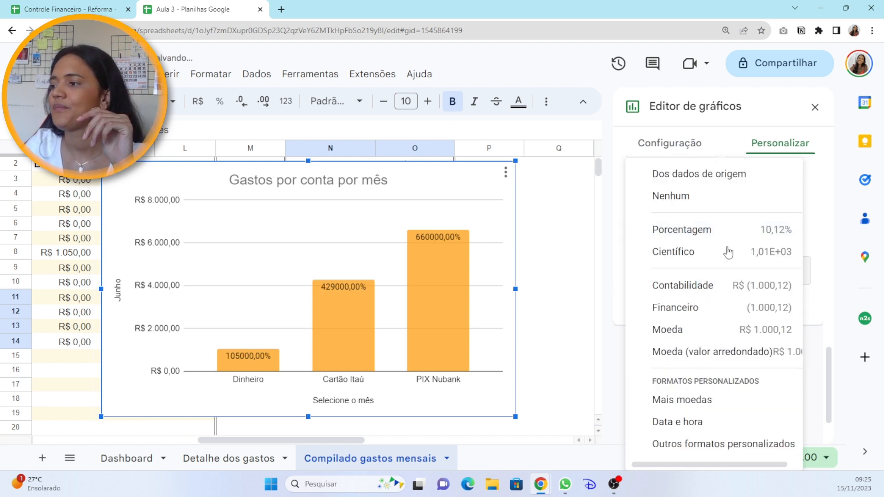
click(711, 176)
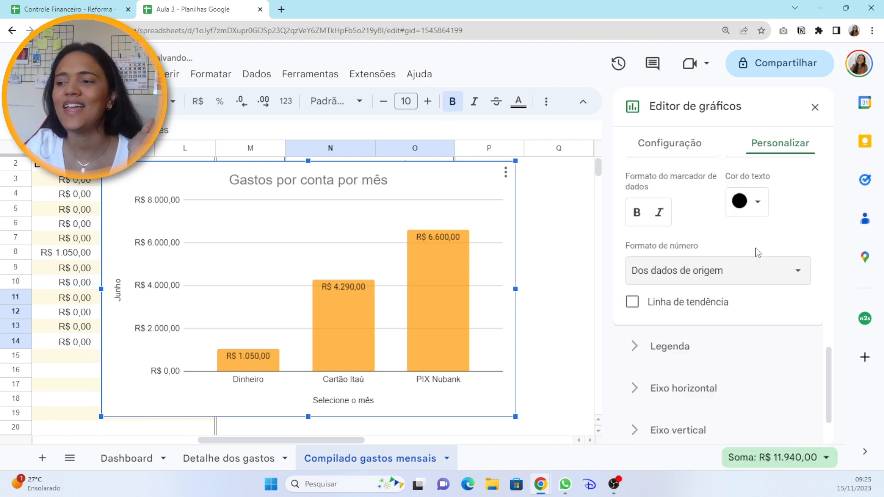
Try a trend line on the chart's series and turn it off again.
scroll(778, 281, down, 2)
click(632, 248)
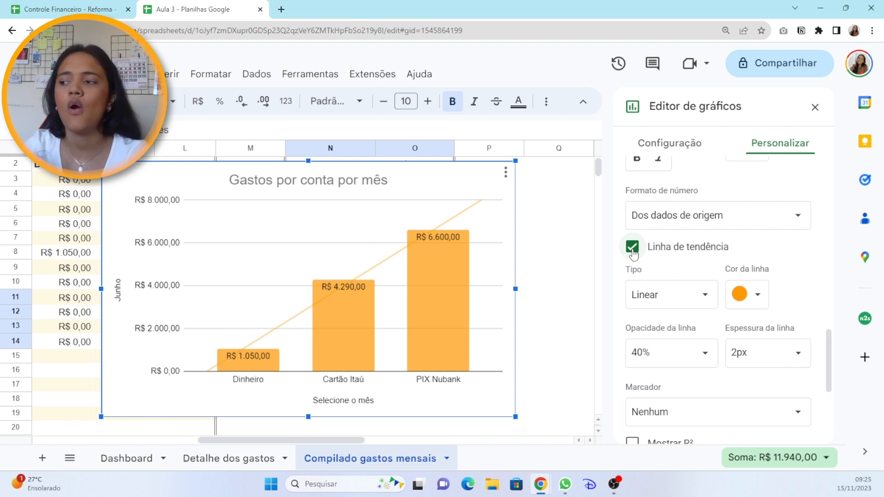
click(633, 248)
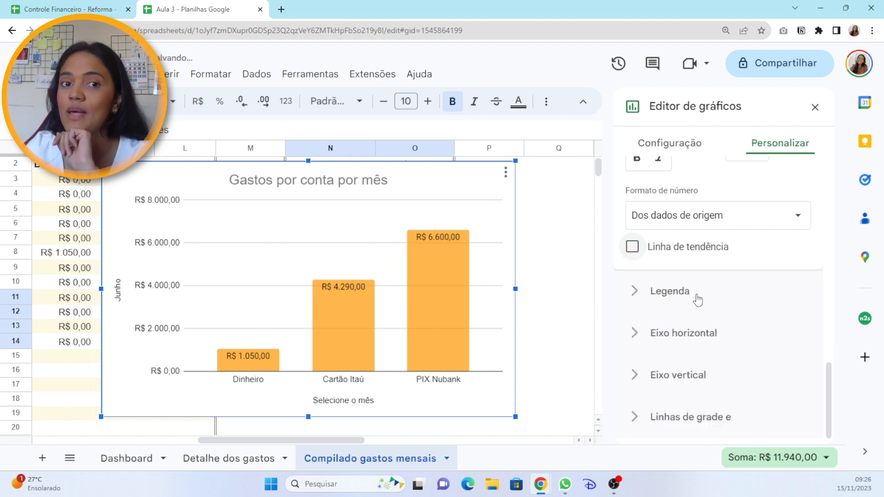
Examine the legend settings of the account chart.
click(678, 283)
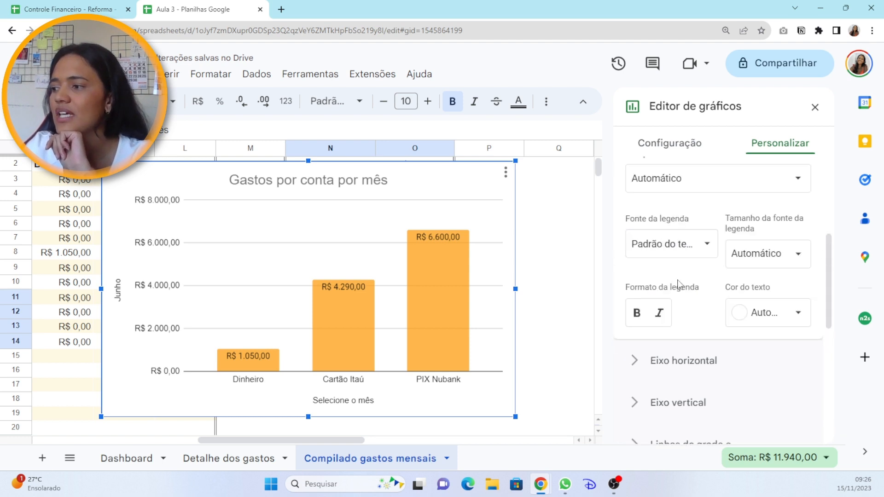
scroll(679, 283, up, 3)
click(670, 239)
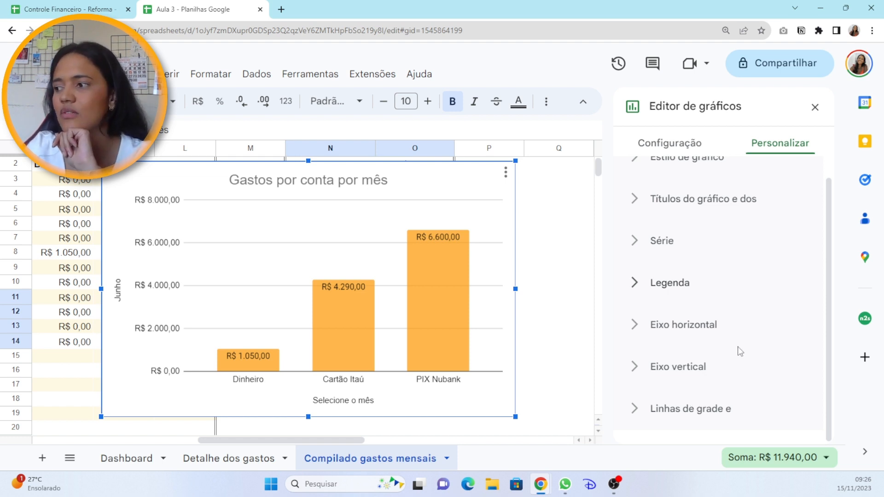
scroll(739, 351, up, 1)
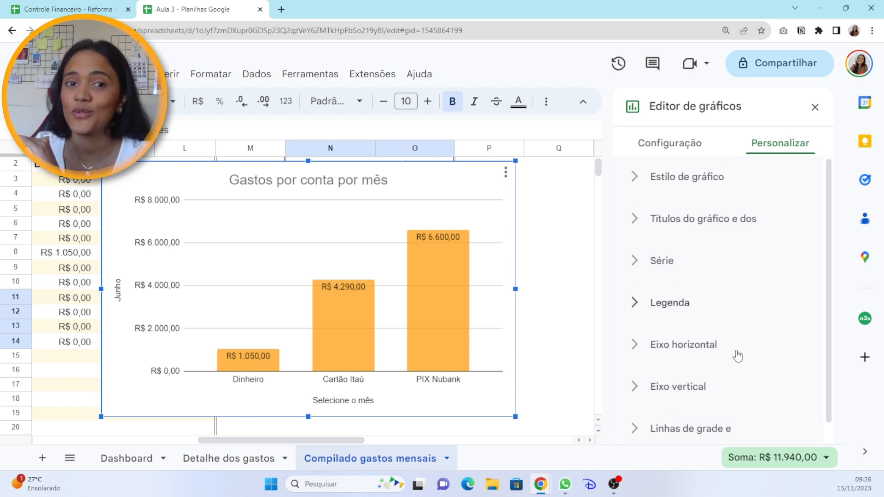
Copy the account column chart and paste it on the Dashboard sheet beside the donut chart.
click(815, 109)
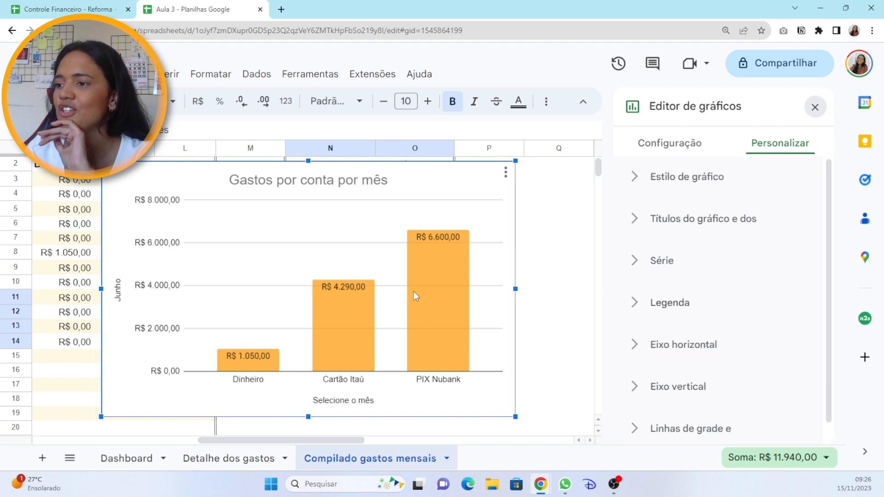
click(393, 195)
click(505, 172)
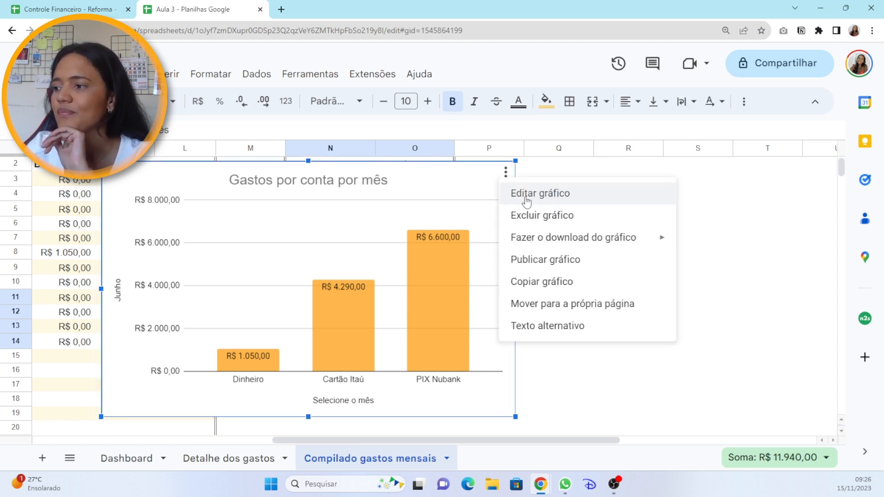
click(550, 283)
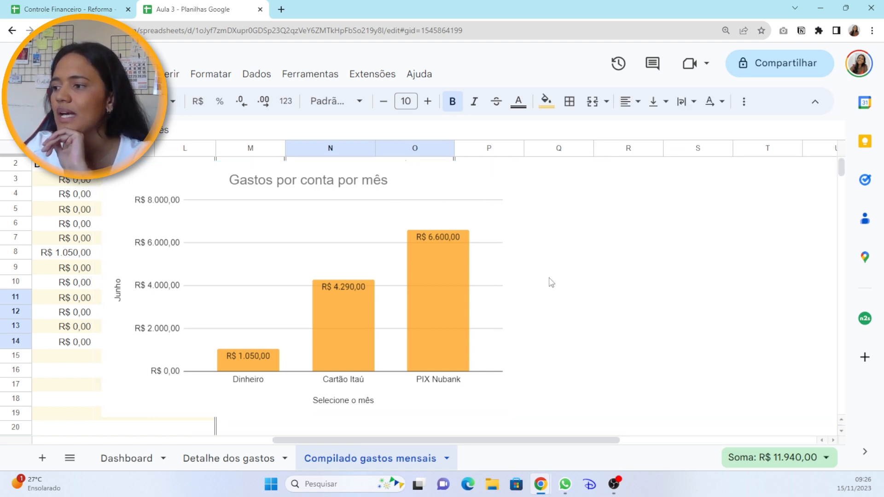
click(118, 465)
click(435, 368)
key(ctrl+v)
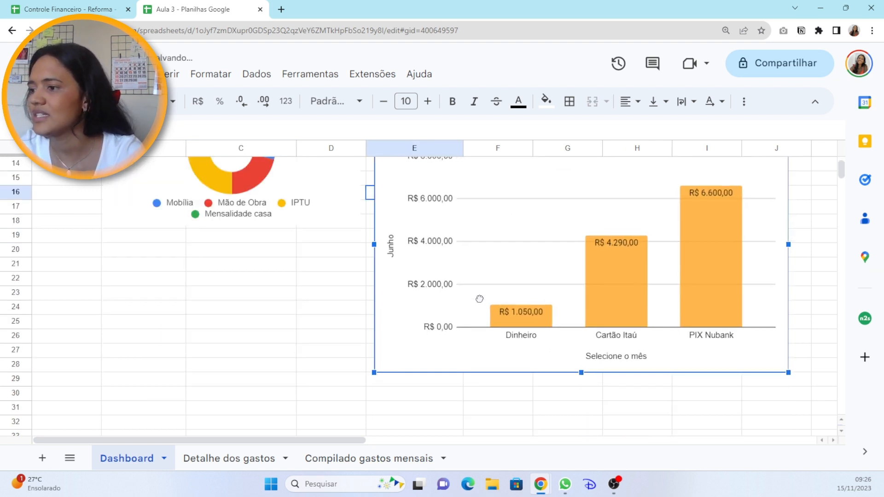
drag(533, 289, 503, 257)
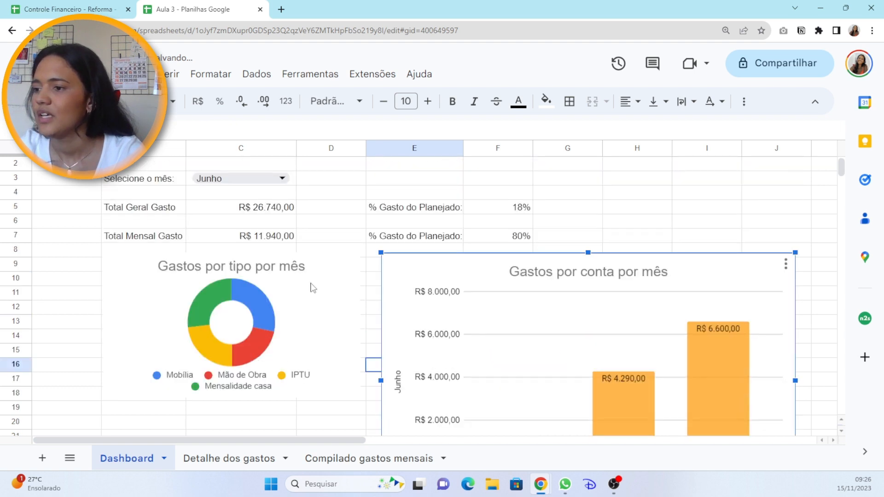
Enlarge the donut chart to span about columns B to F and move the account chart clear to its right.
click(312, 289)
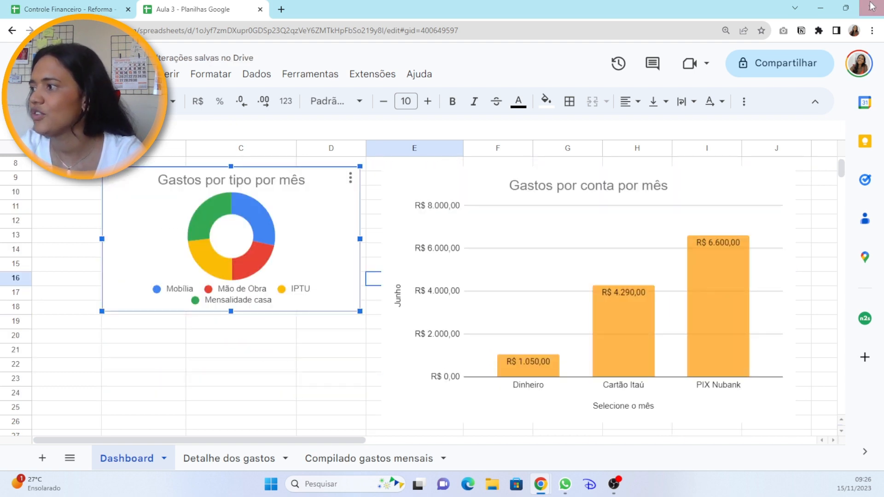
click(872, 30)
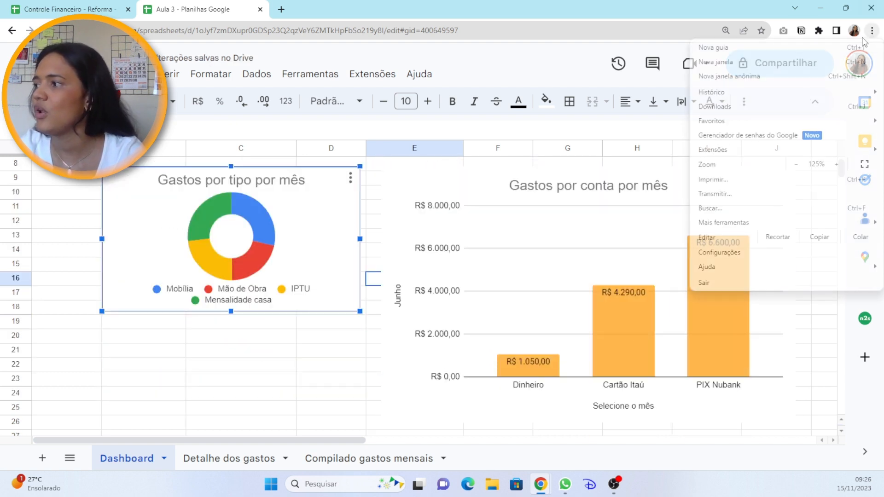
click(786, 165)
click(506, 407)
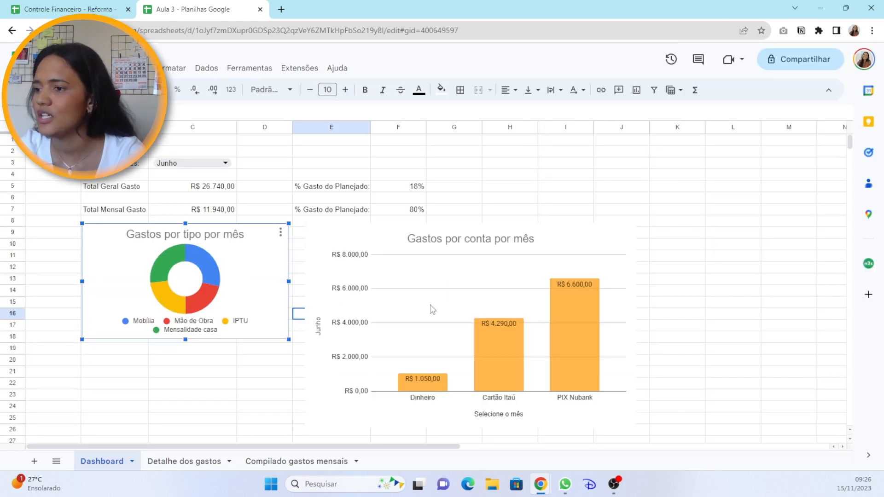
drag(401, 308, 479, 314)
drag(288, 339, 416, 419)
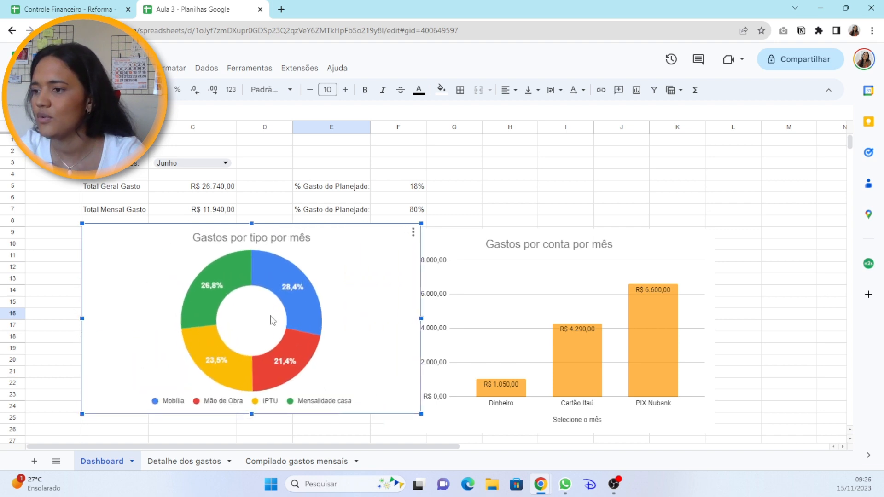
click(528, 331)
drag(528, 331, 575, 328)
click(788, 348)
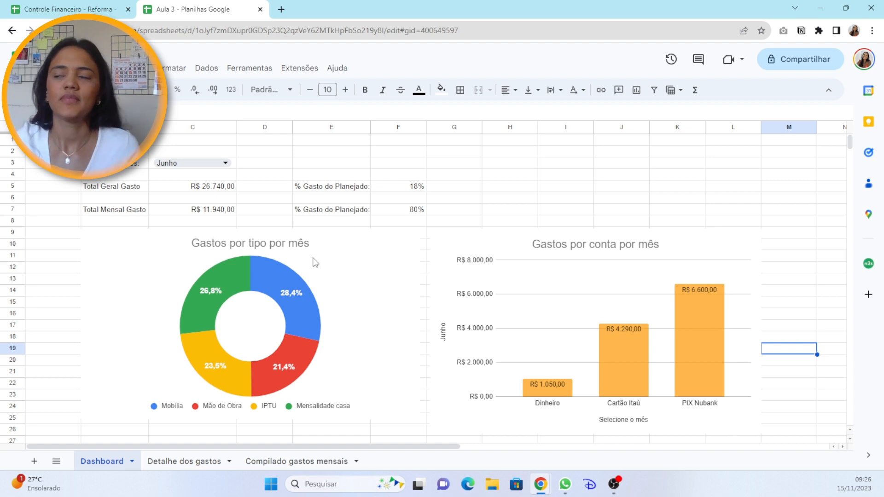
Switch to the Controle Financeiro spreadsheet and examine the monthly stacked bar chart by account on its Resumo sheet.
key(ctrl+Tab)
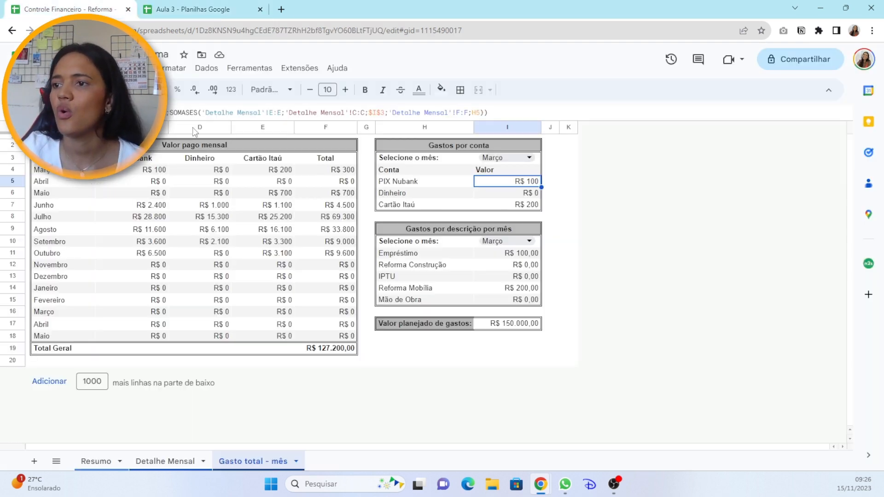
click(110, 462)
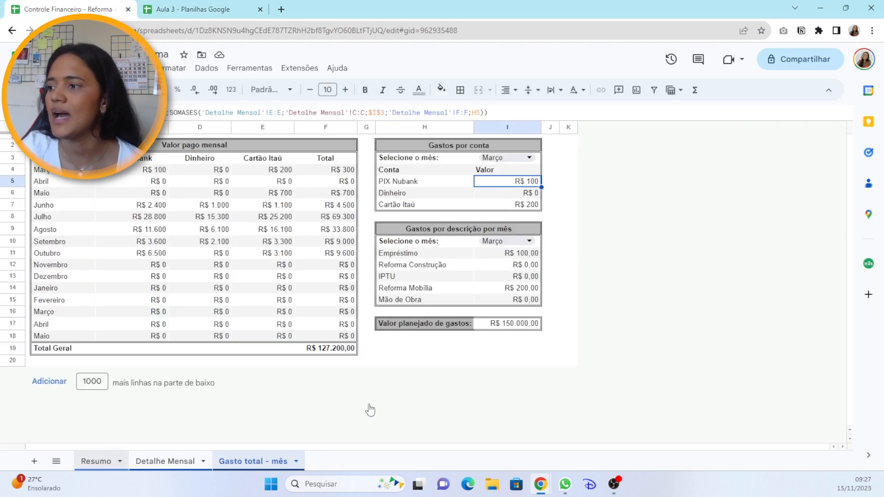
scroll(391, 332, down, 2)
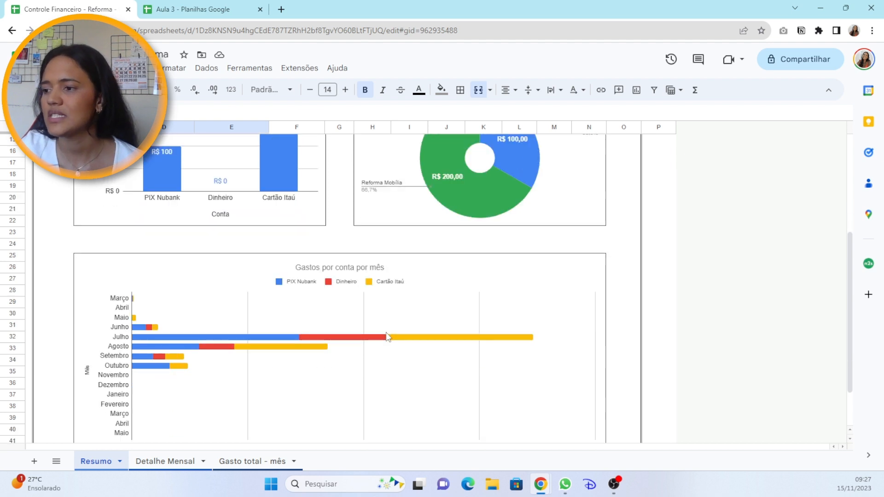
scroll(387, 336, down, 2)
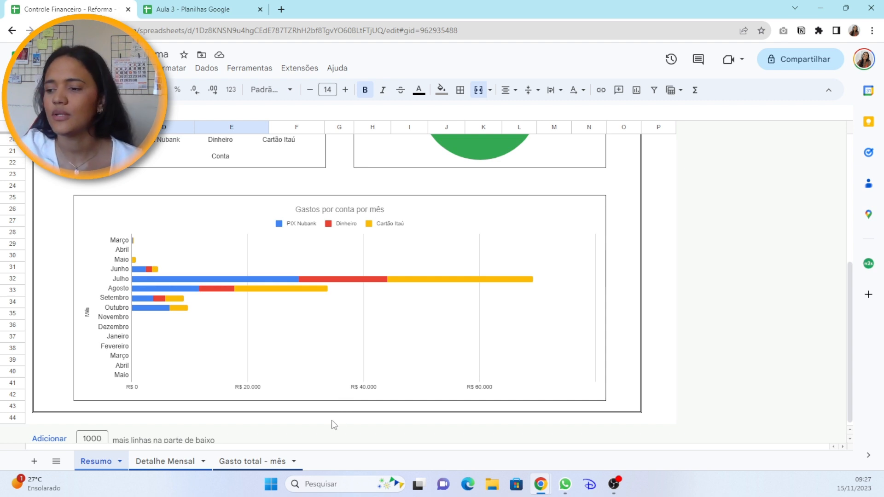
Return to the Aula 3 spreadsheet and remove the original account chart from the Compilado gastos mensais sheet.
click(175, 10)
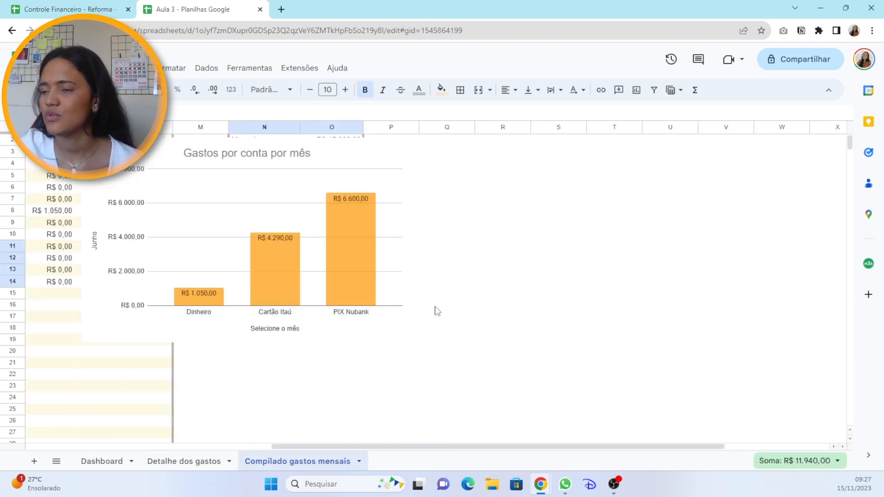
click(367, 181)
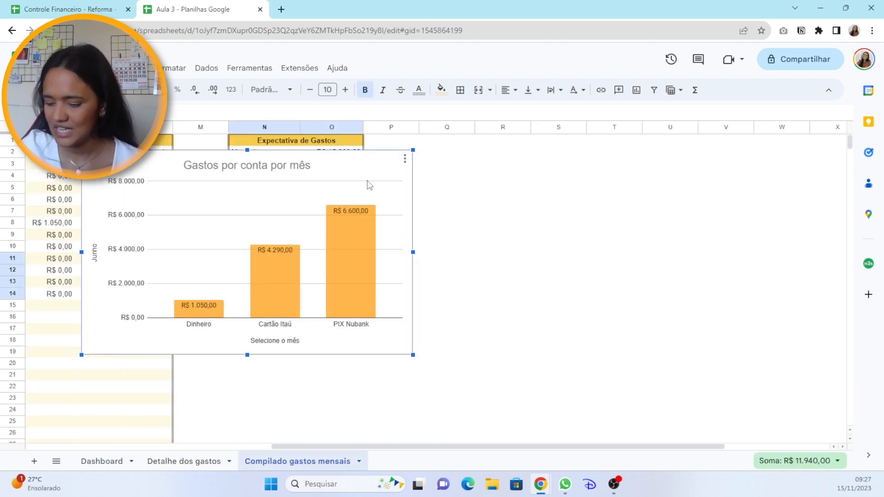
key(ctrl+x)
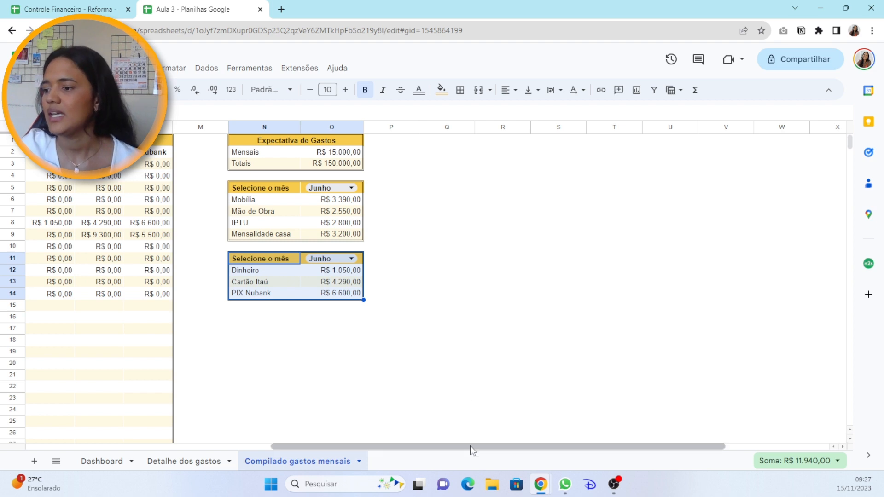
Start inserting a chart from the Tabela gastos por conta table in columns I to L.
drag(470, 445, 371, 445)
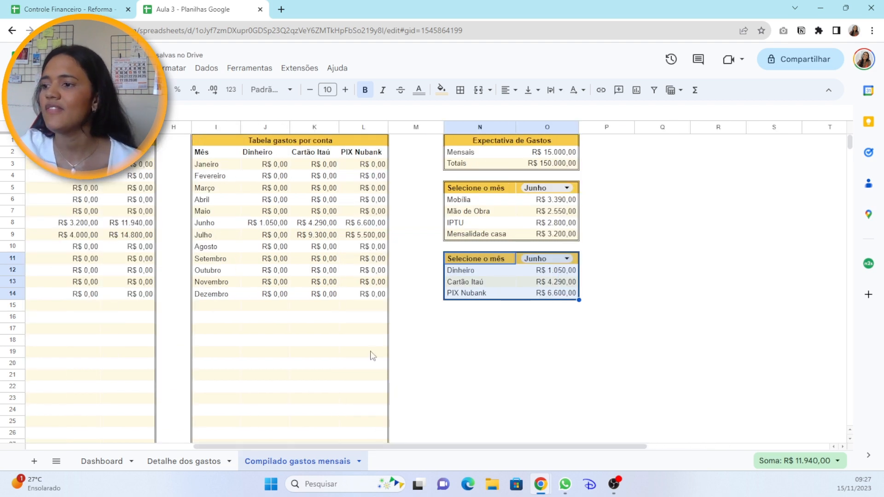
drag(212, 127, 363, 128)
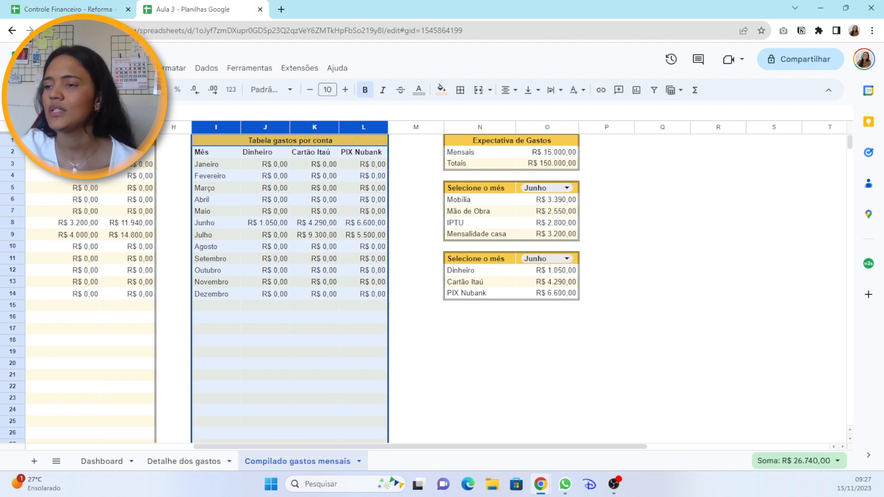
click(138, 68)
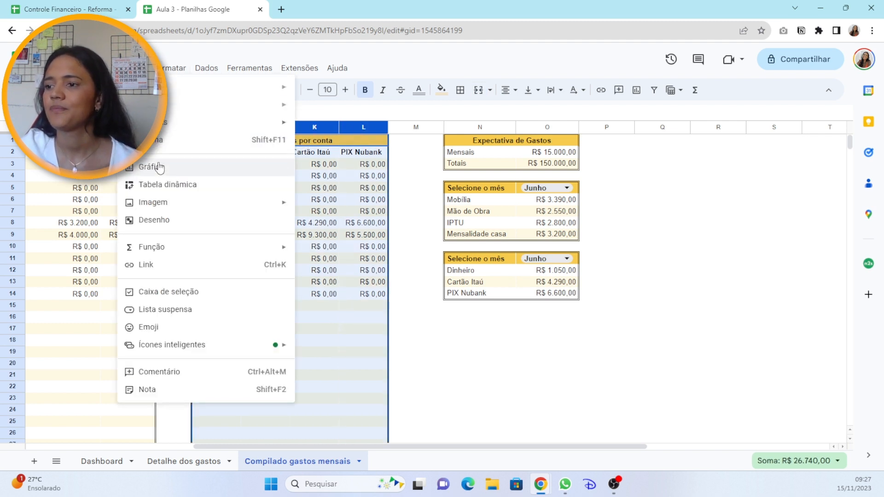
Insert a chart from the expenses-by-account table (I1:L14), make it a stacked bar chart, and widen it to column P.
key(Escape)
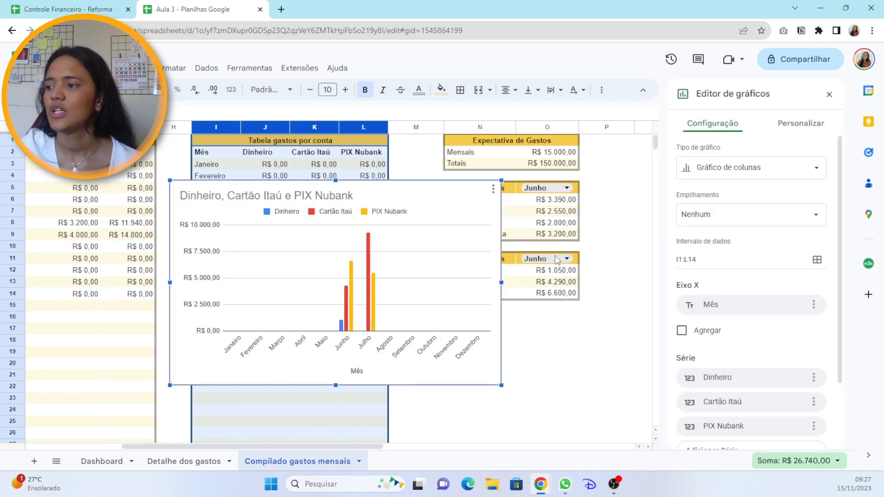
mouse_move(398, 191)
mouse_down()
mouse_move(531, 213)
mouse_move(612, 212)
mouse_move(393, 184)
mouse_up()
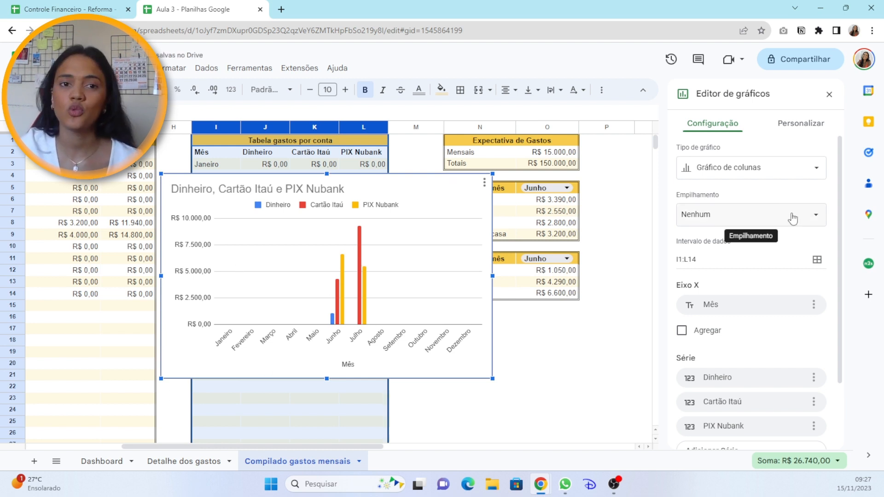
click(815, 168)
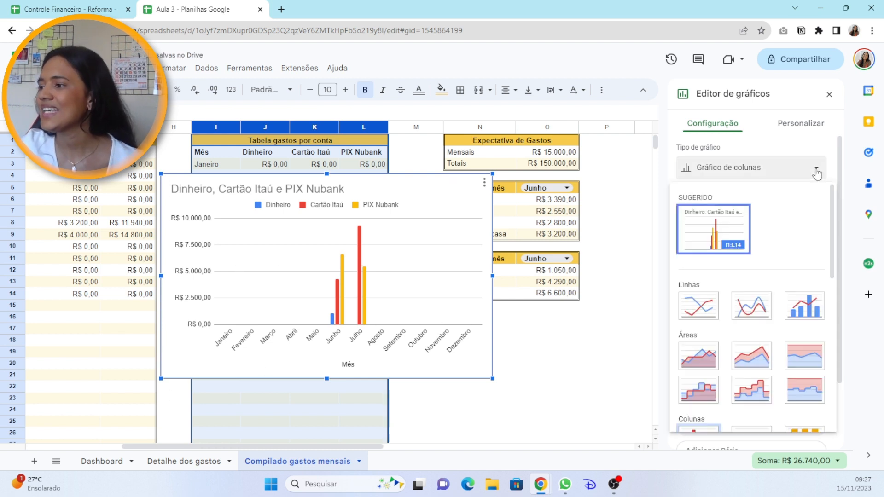
scroll(787, 236, down, 5)
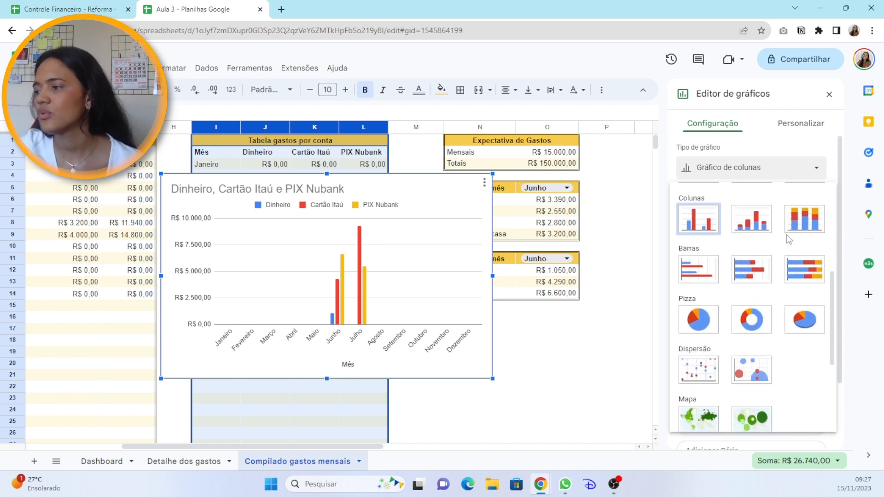
click(742, 271)
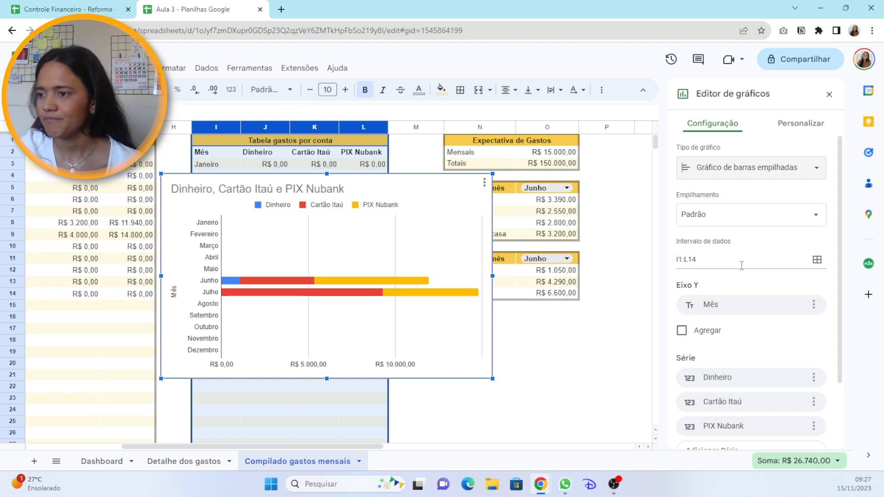
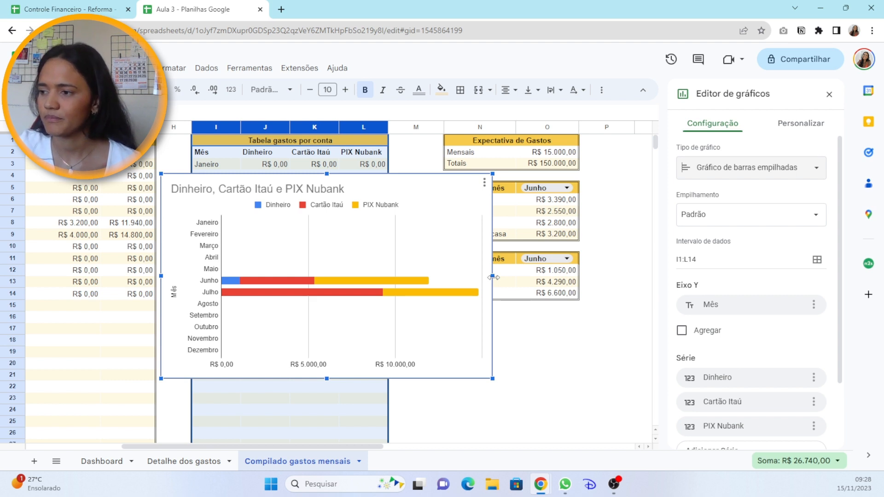
drag(493, 277, 609, 276)
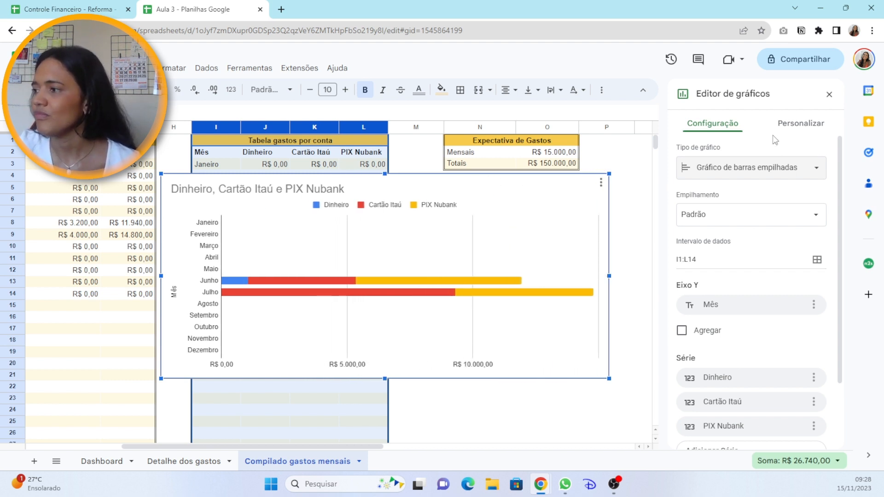
Change the chart title to "Gastos por conta por mês" and center it.
click(796, 125)
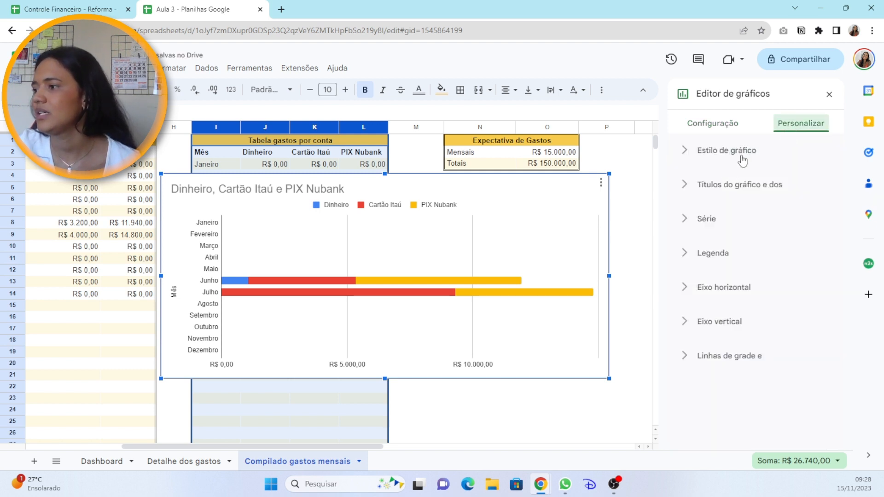
click(723, 185)
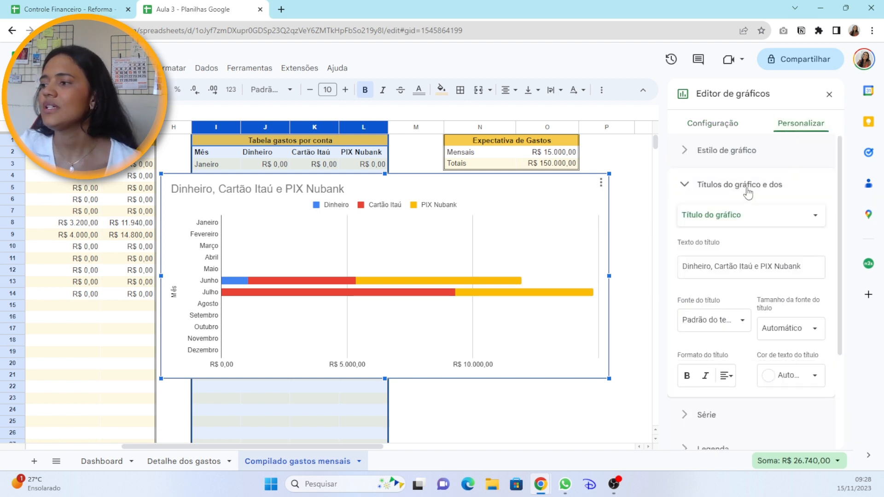
click(310, 189)
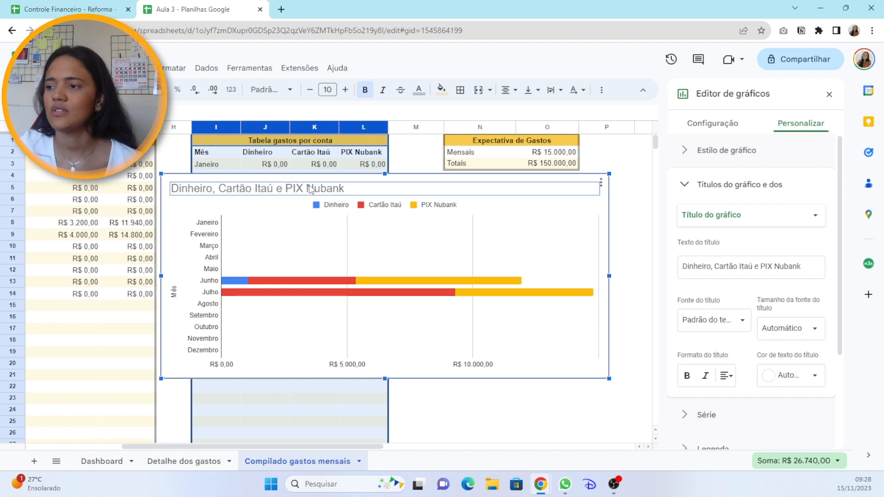
click(310, 186)
text(Gastos p)
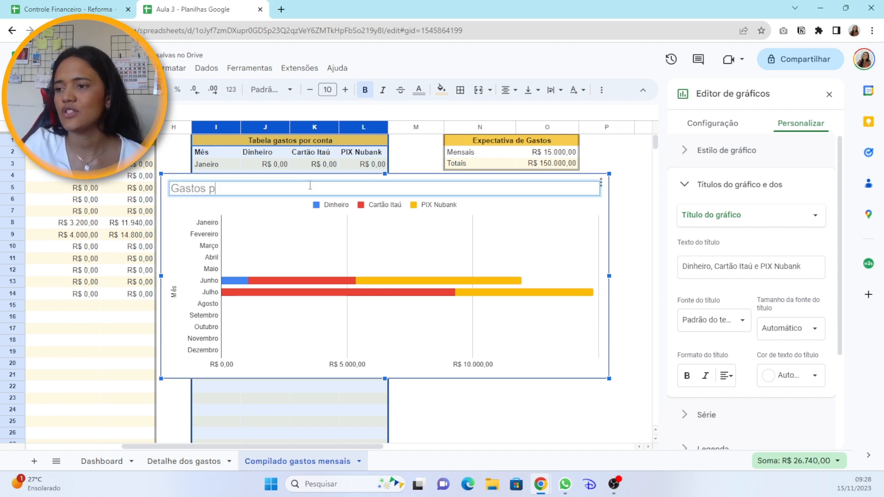
text(or conta por mês)
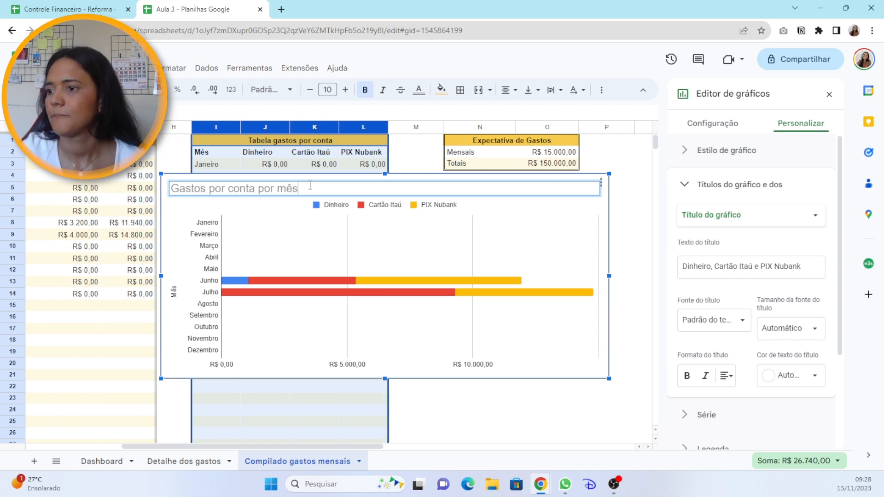
click(726, 376)
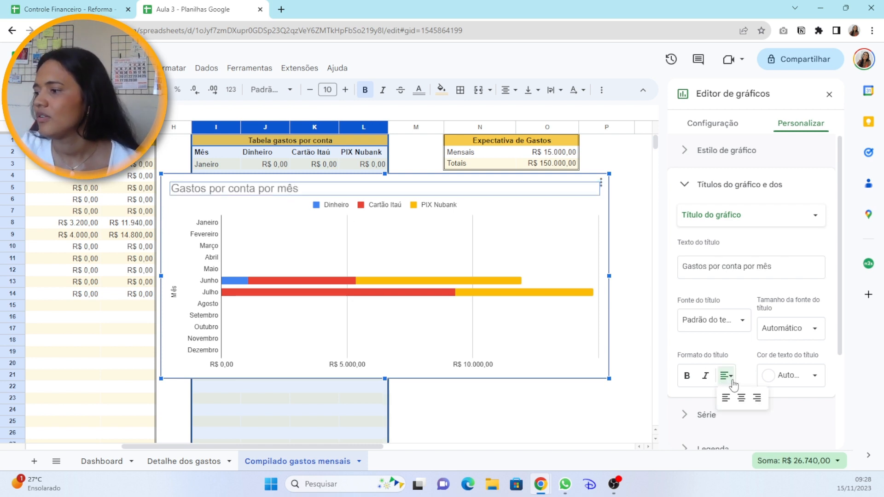
click(743, 398)
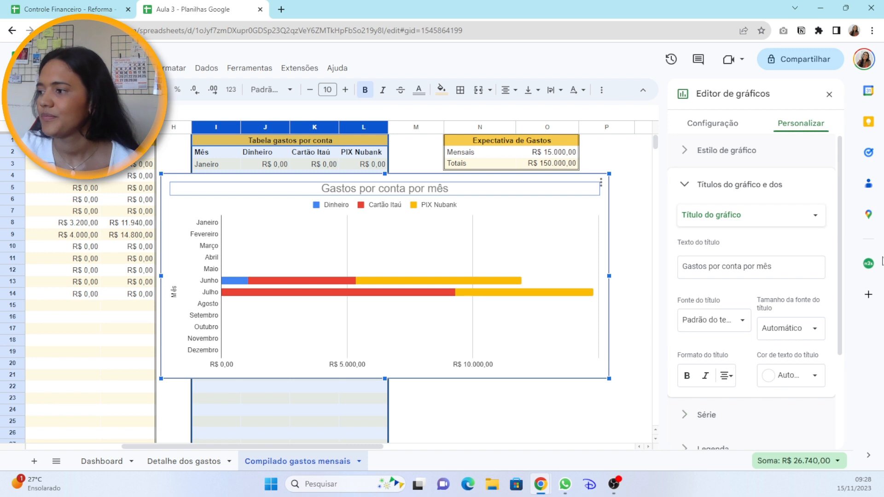
Try out data labels on all of the chart's series and switch them back off.
click(740, 192)
click(709, 220)
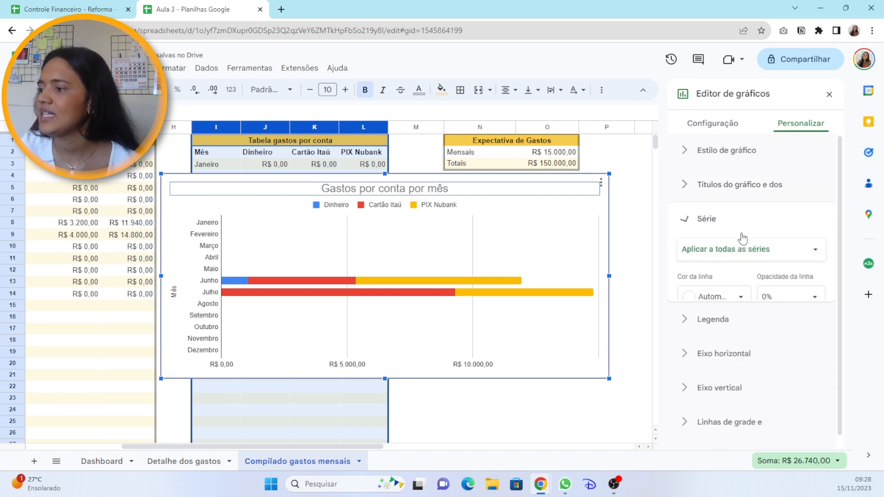
scroll(809, 333, down, 3)
click(717, 325)
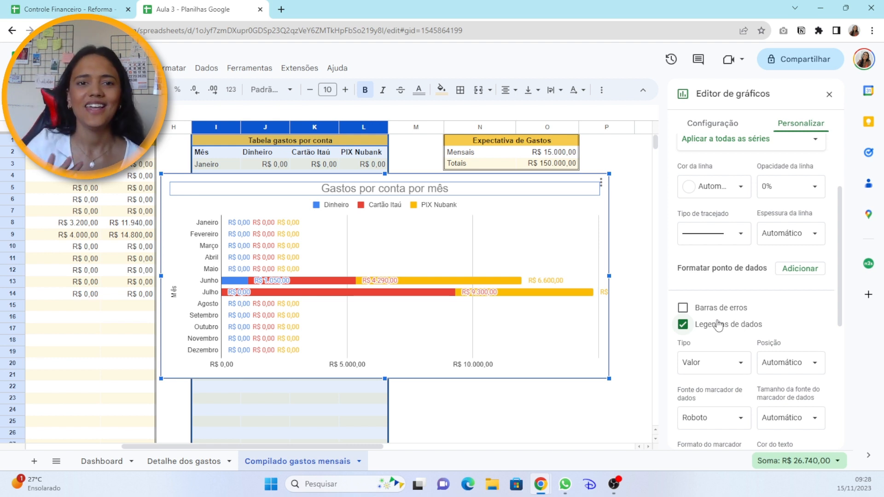
click(718, 325)
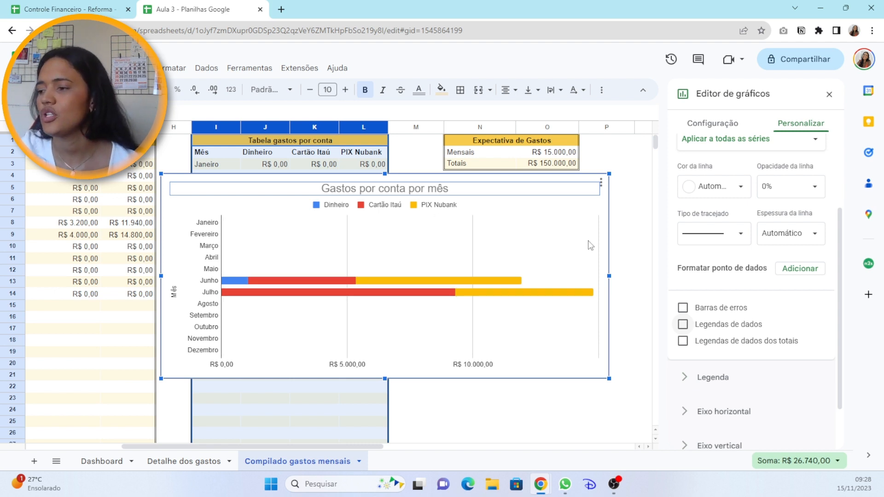
Enlarge the stacked bar chart in width and height, and close the chart editor.
drag(609, 276, 672, 277)
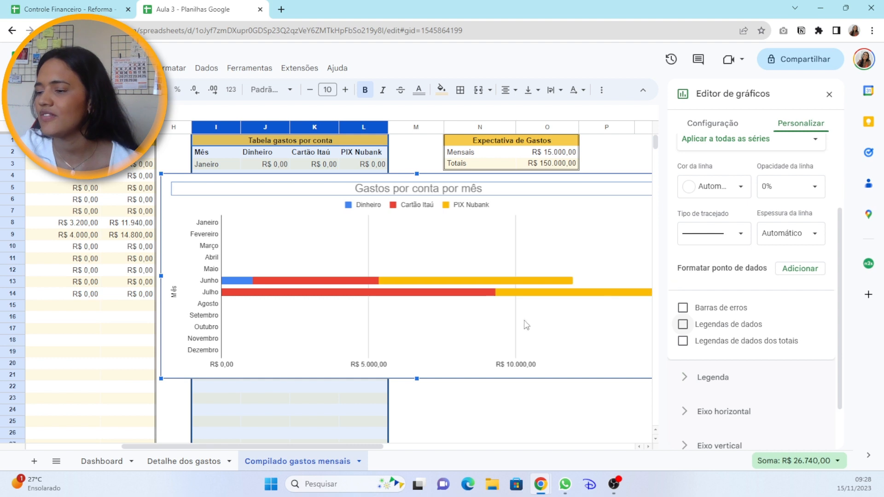
drag(417, 379, 417, 398)
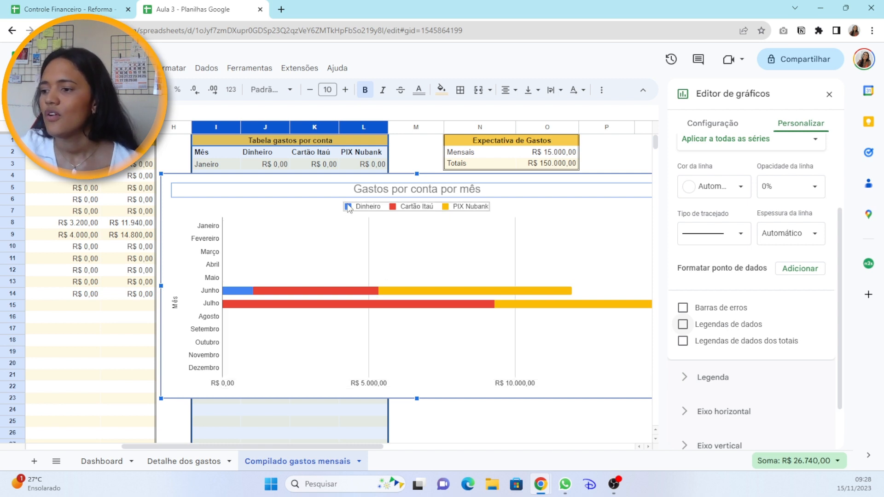
click(234, 293)
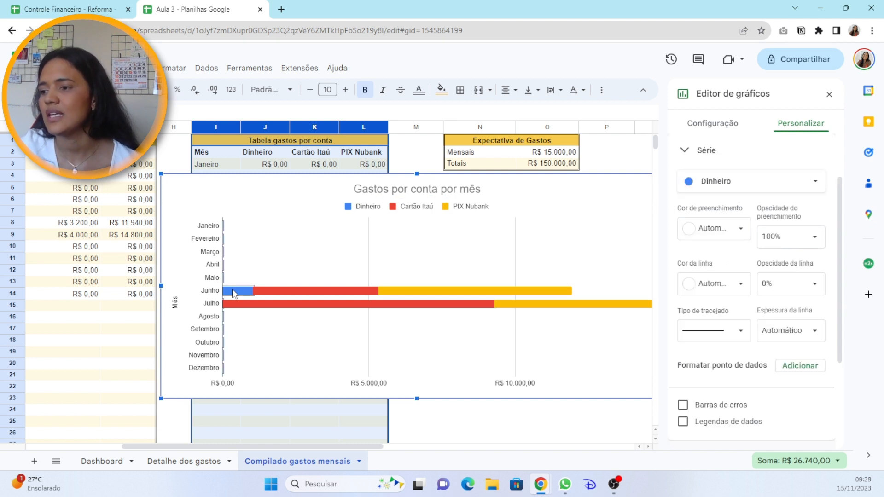
click(243, 304)
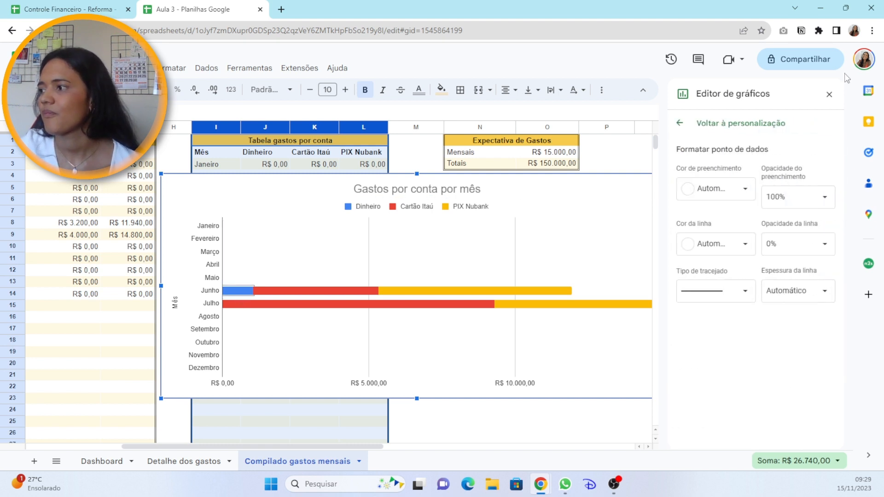
click(829, 94)
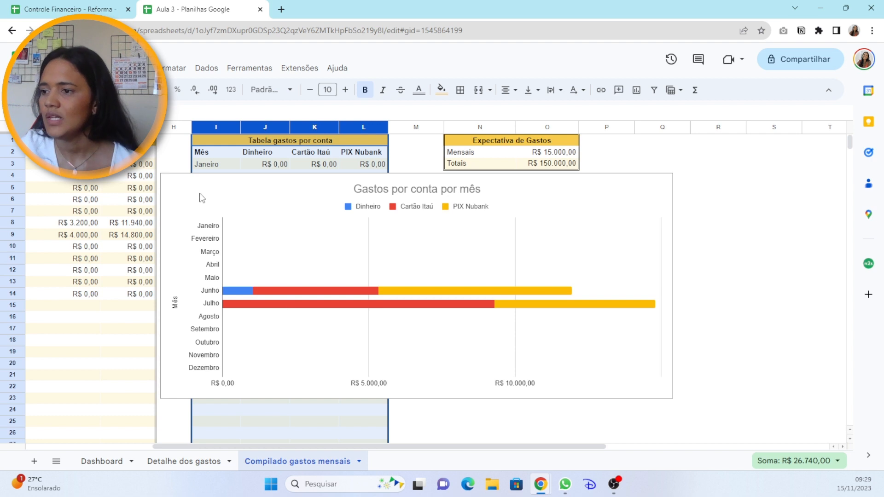
Reposition the chart over the expenses-by-account table, starting just below row 2, and inspect the account values in its June and July bars.
click(216, 194)
drag(216, 194, 399, 248)
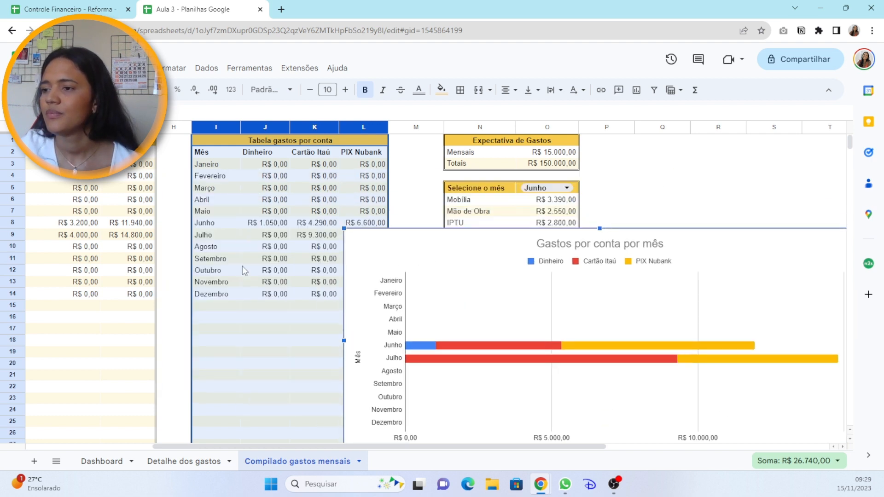
scroll(273, 264, left, 2)
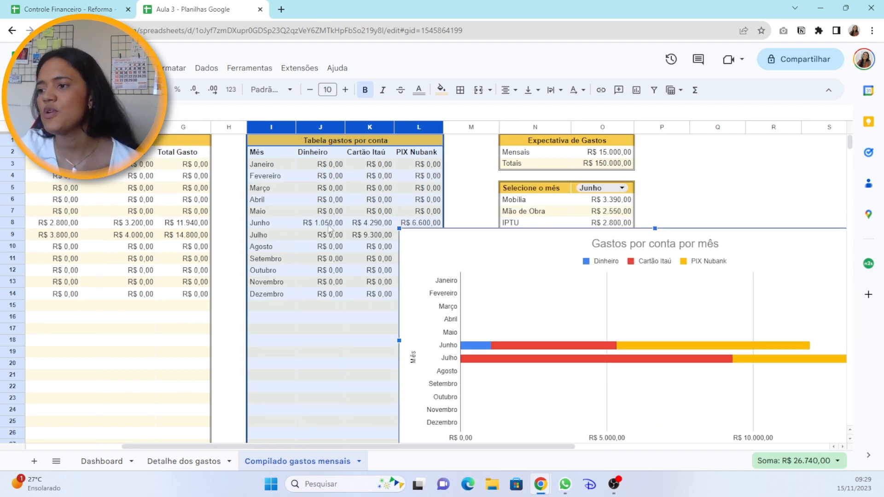
drag(537, 250, 315, 180)
mouse_move(255, 274)
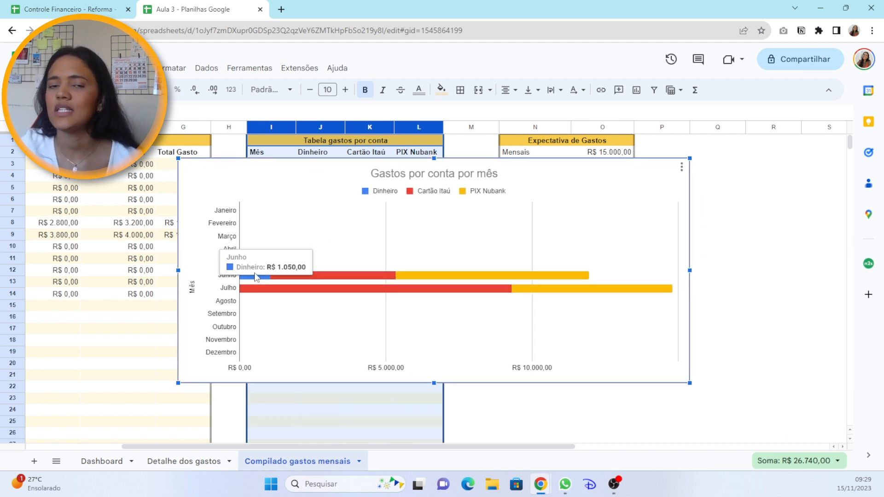
mouse_move(328, 282)
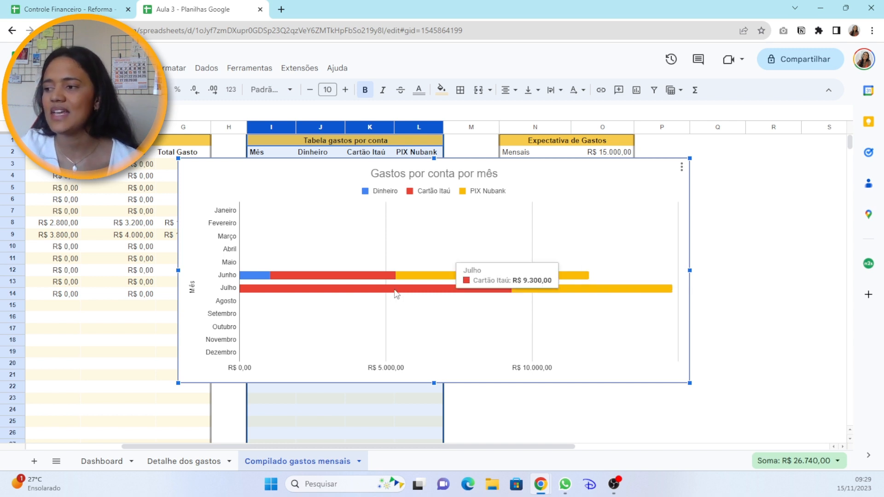
mouse_move(527, 293)
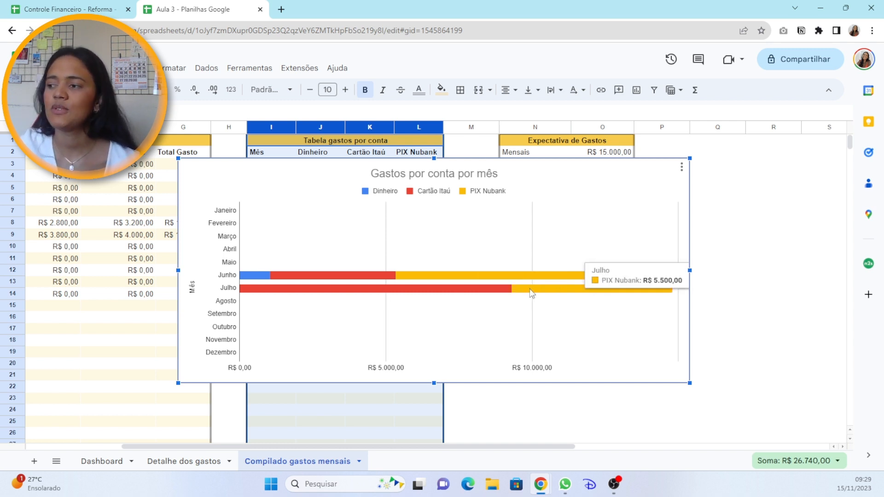
mouse_move(464, 293)
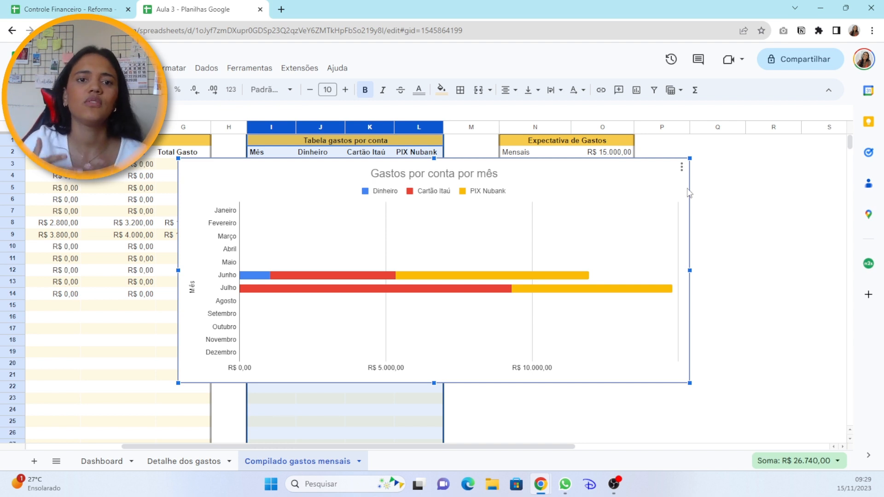
Copy the stacked bar chart to the Dashboard sheet and place it beneath the donut and column charts, starting at about row 26.
click(682, 166)
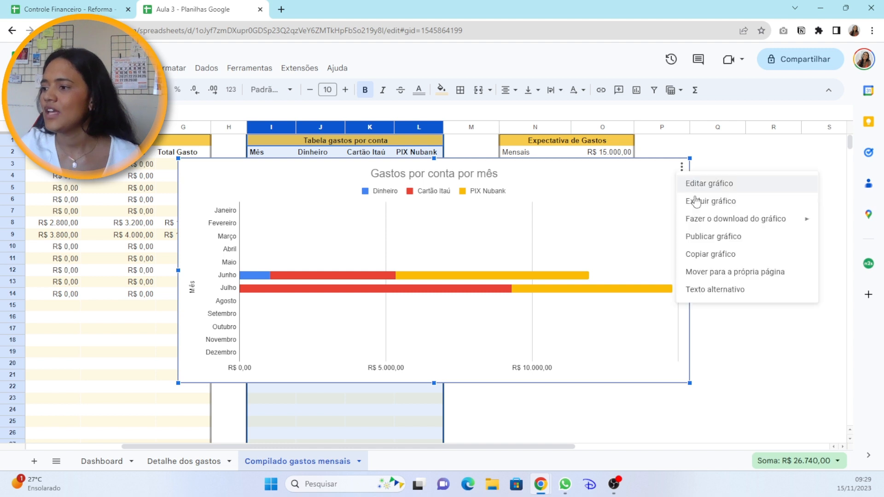
click(708, 256)
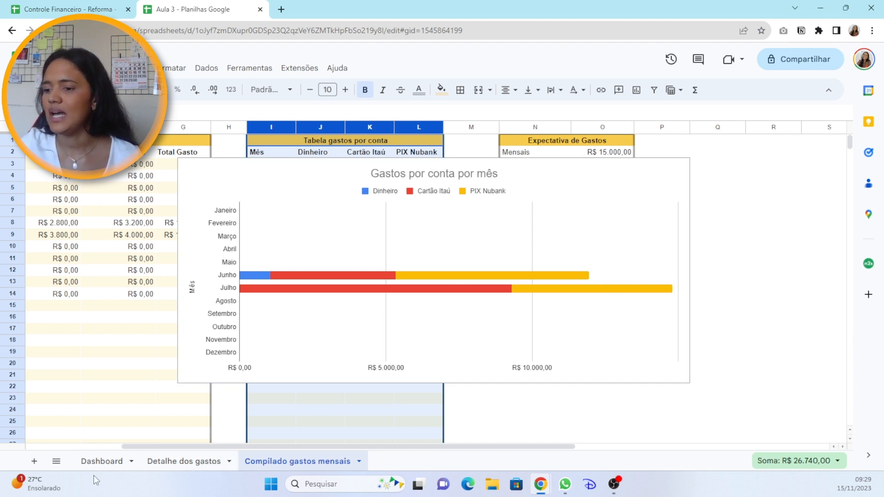
click(101, 461)
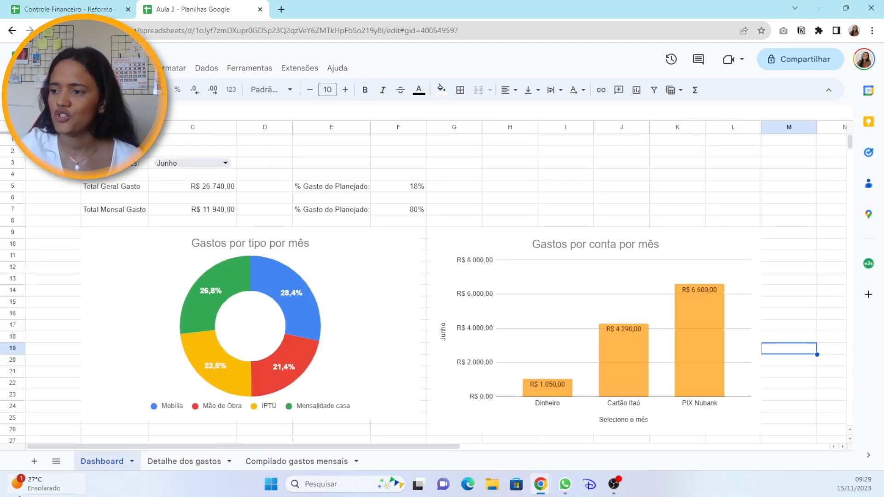
scroll(313, 343, down, 5)
click(316, 350)
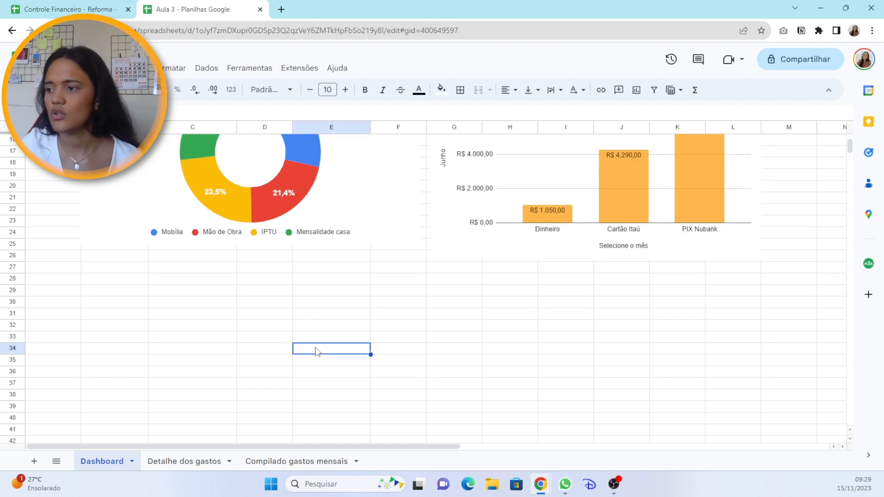
key(ctrl+v)
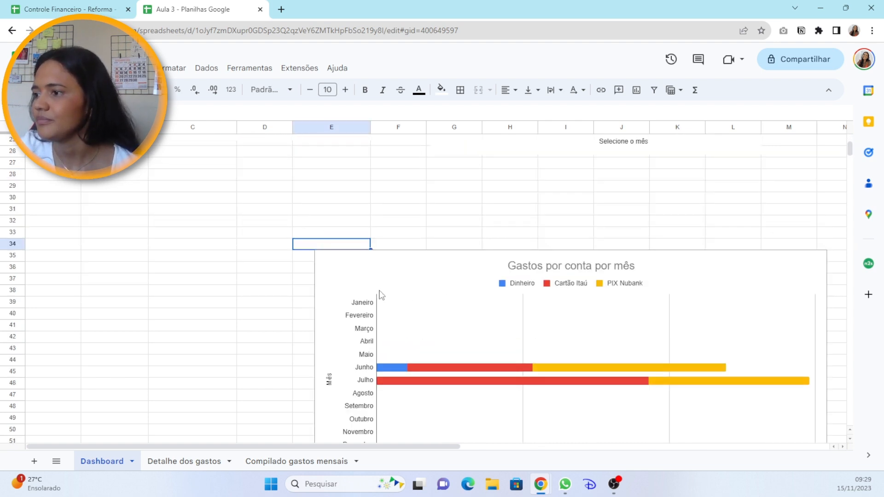
drag(390, 296, 256, 192)
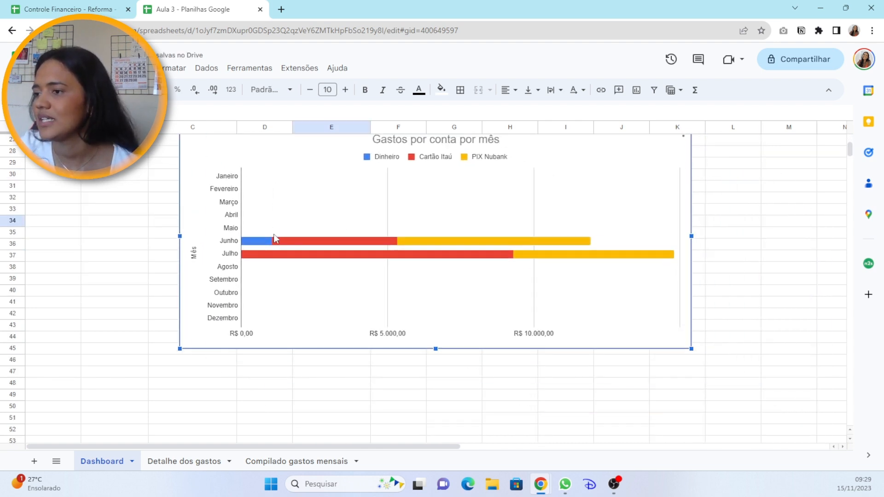
scroll(274, 238, up, 5)
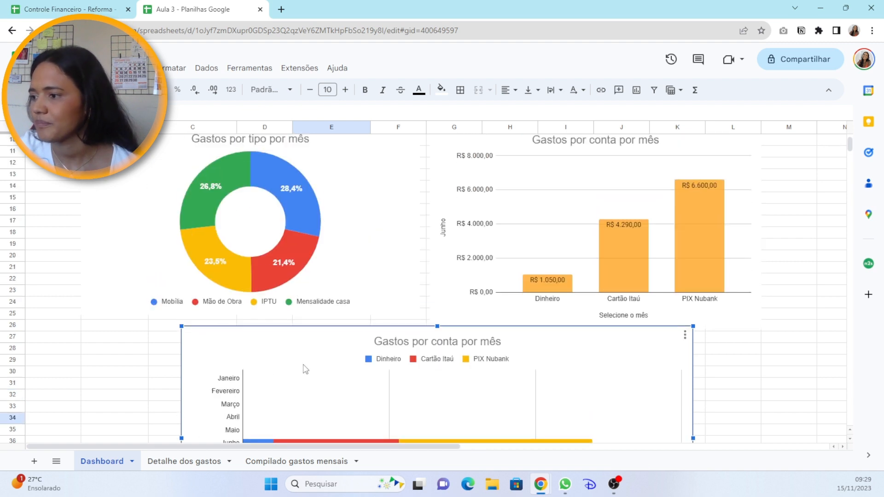
Shrink the Dashboard's column chart of expenses per account slightly in width and height so it ends within column L.
click(516, 314)
drag(760, 329, 741, 313)
click(781, 351)
Move the stacked bar chart so it lines up with the start of column B, just below the donut chart.
click(481, 375)
scroll(482, 375, down, 3)
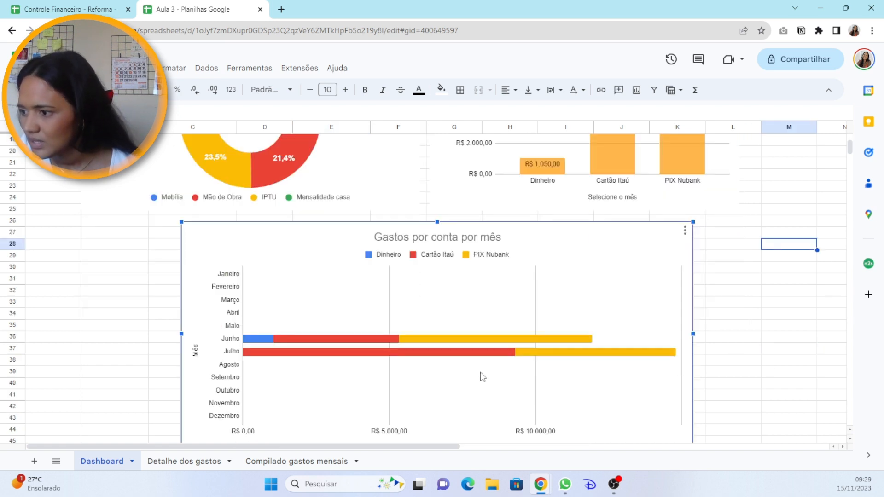
drag(463, 333, 363, 332)
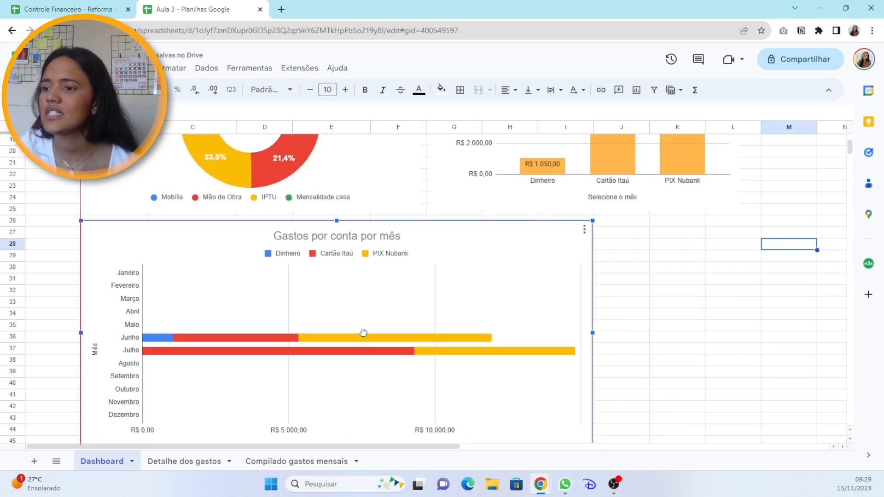
Set the stacked bar chart's border colour to white and close the chart editor.
click(584, 229)
click(604, 254)
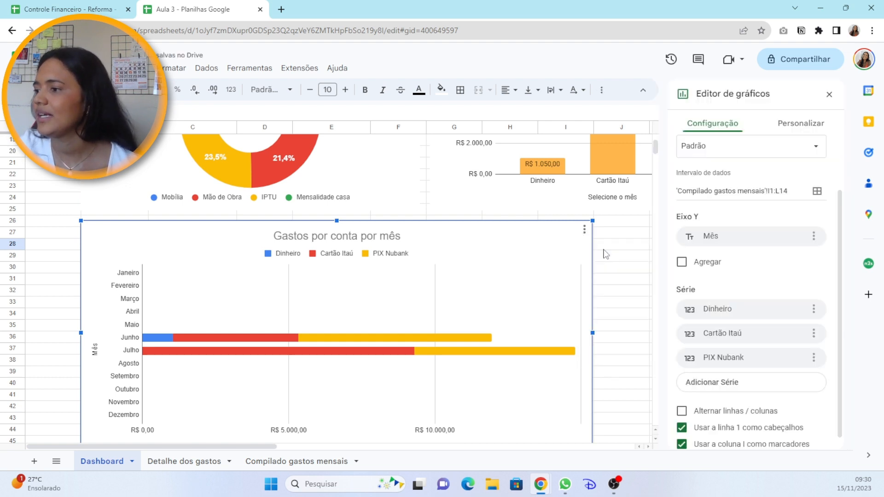
click(805, 124)
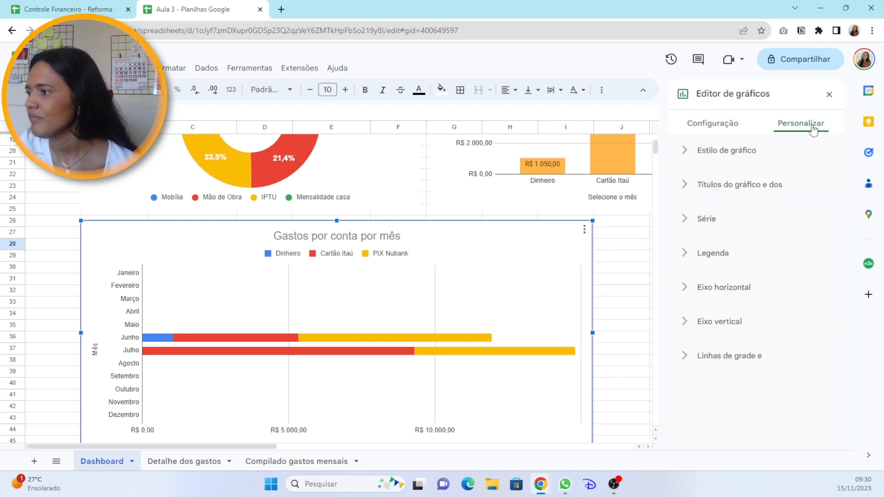
click(709, 150)
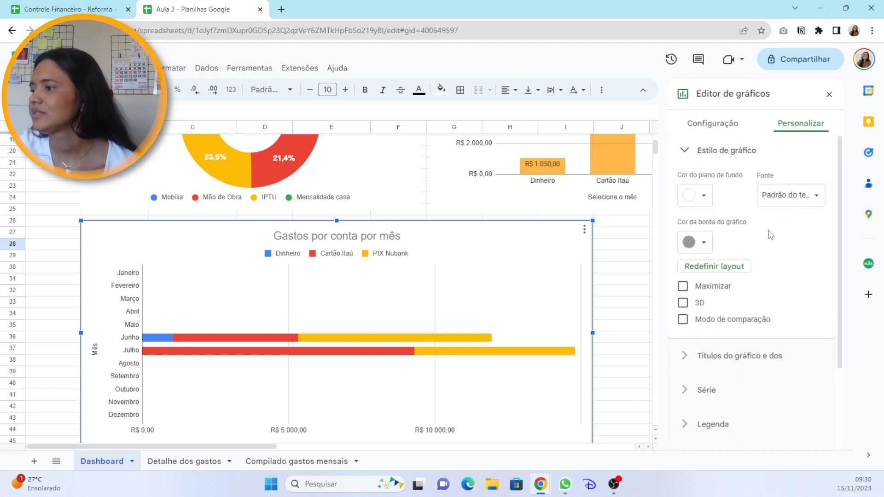
click(704, 242)
click(799, 290)
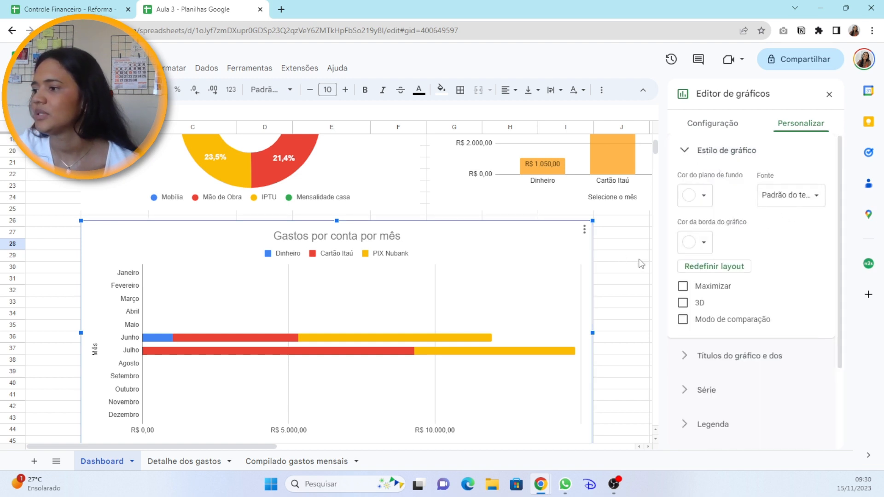
click(829, 95)
click(564, 272)
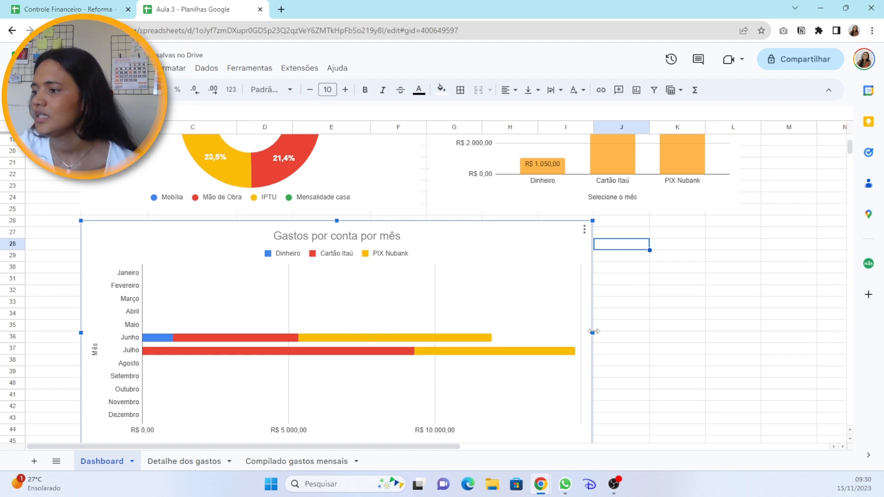
Widen the stacked bar chart into column L so it matches the outer edge of the column chart above.
drag(593, 333, 741, 328)
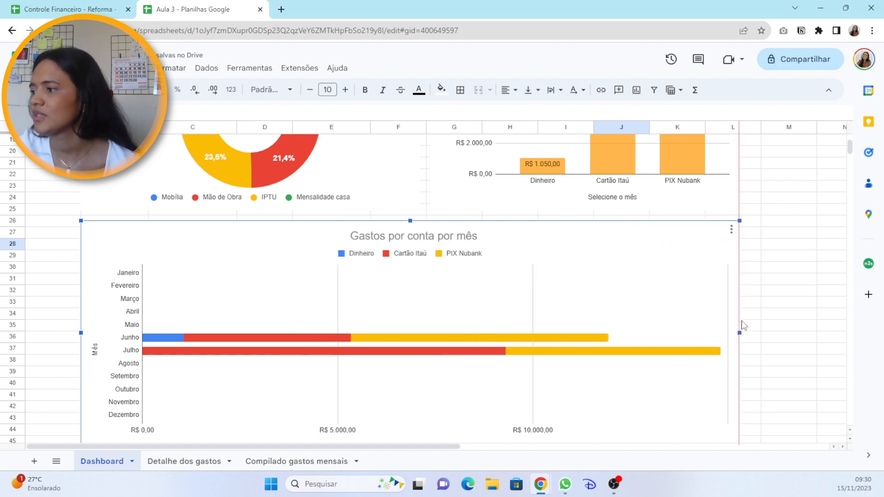
click(787, 336)
scroll(713, 308, down, 1)
scroll(714, 308, up, 5)
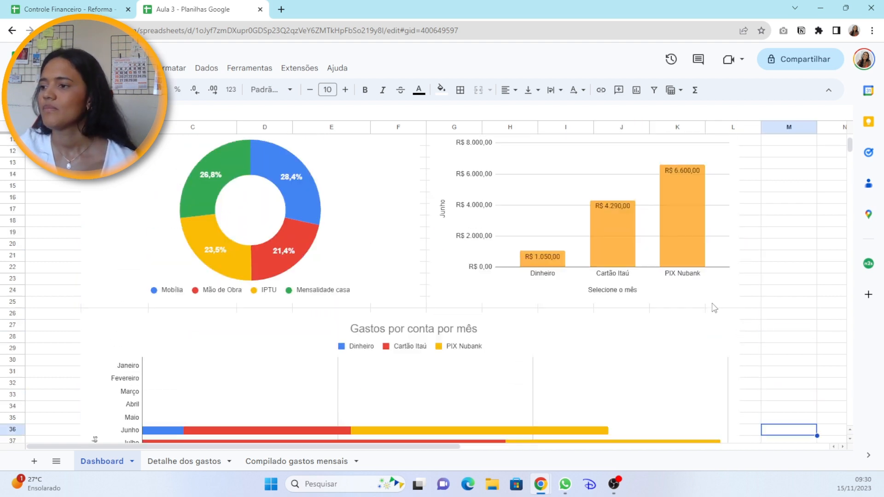
Delete the original stacked bar chart from the Compilado gastos mensais sheet.
click(316, 461)
click(610, 291)
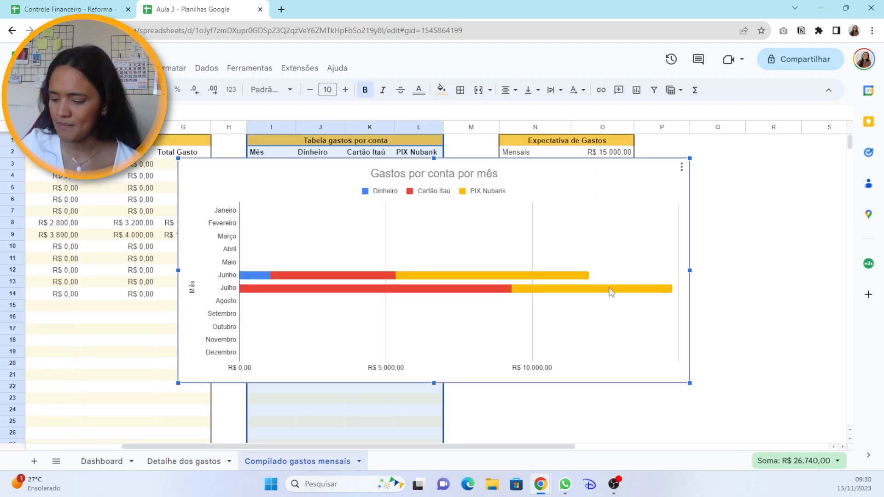
key(Delete)
click(549, 365)
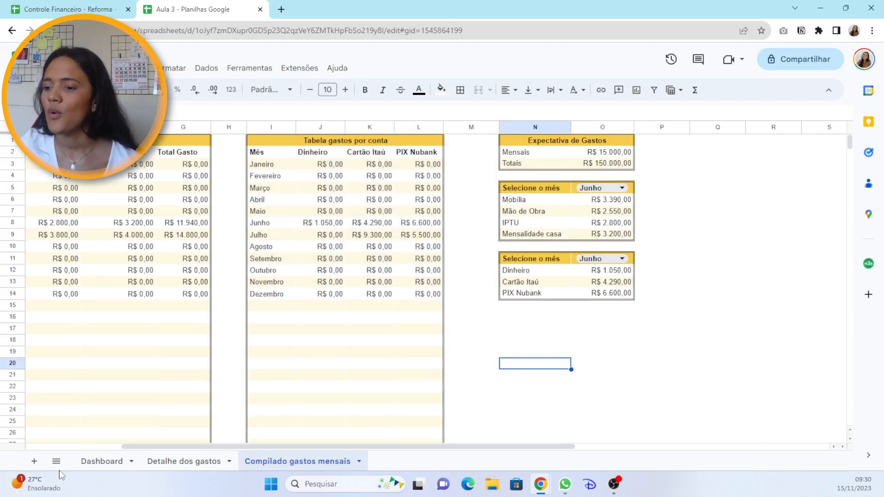
On the Dashboard sheet, narrow column A and apply white borders to all cells of the sheet.
click(100, 462)
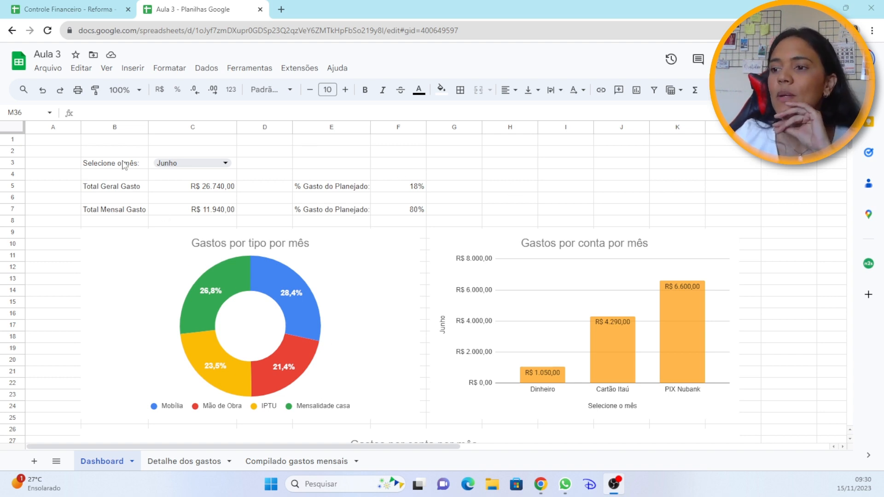
drag(80, 127, 63, 123)
click(13, 127)
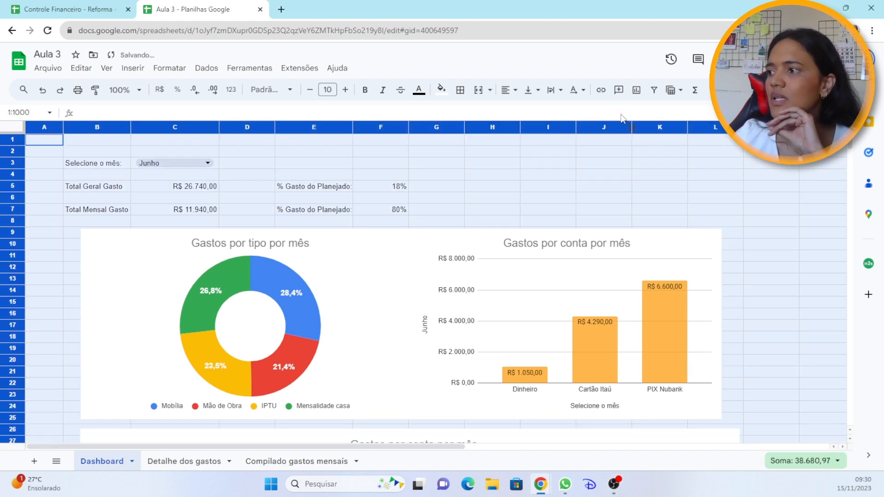
click(460, 90)
click(565, 115)
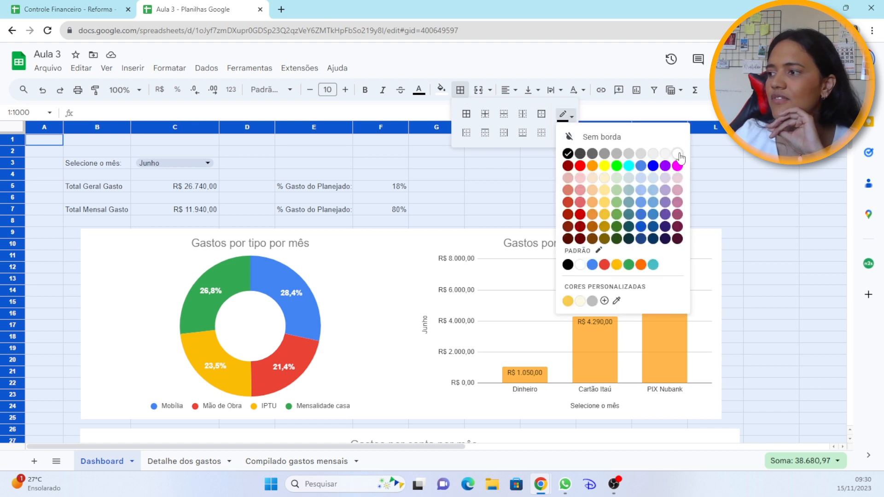
click(681, 158)
click(566, 132)
click(572, 152)
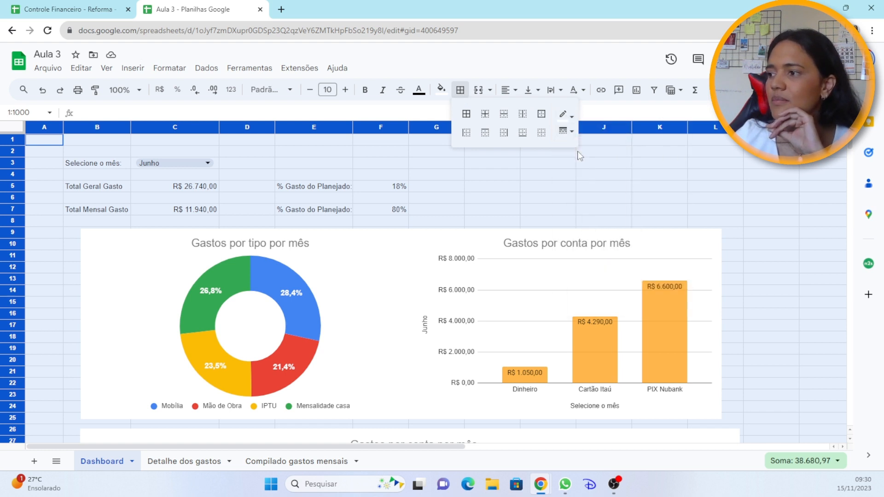
click(466, 115)
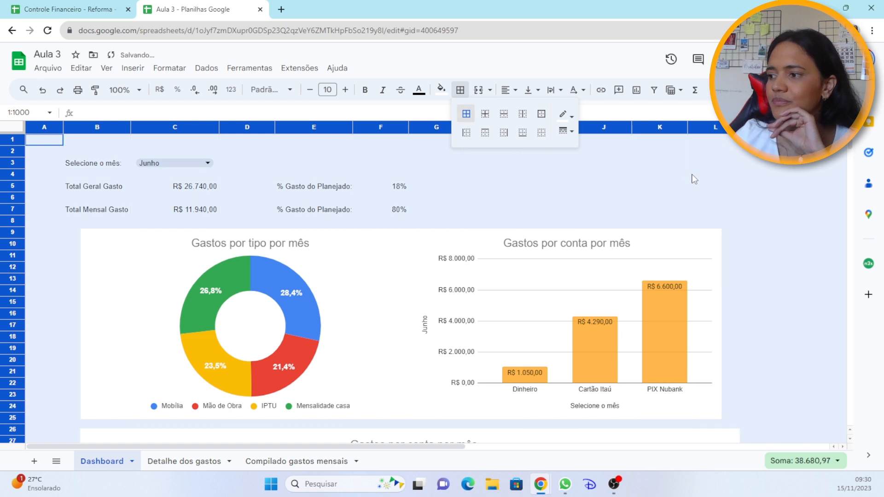
click(715, 174)
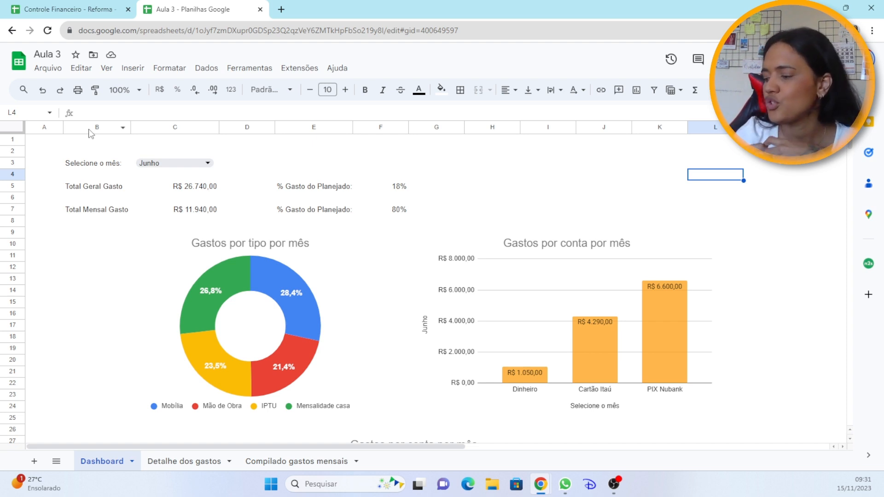
Add a black dotted outer border around columns B to L and check how it frames the charts.
drag(89, 129, 704, 196)
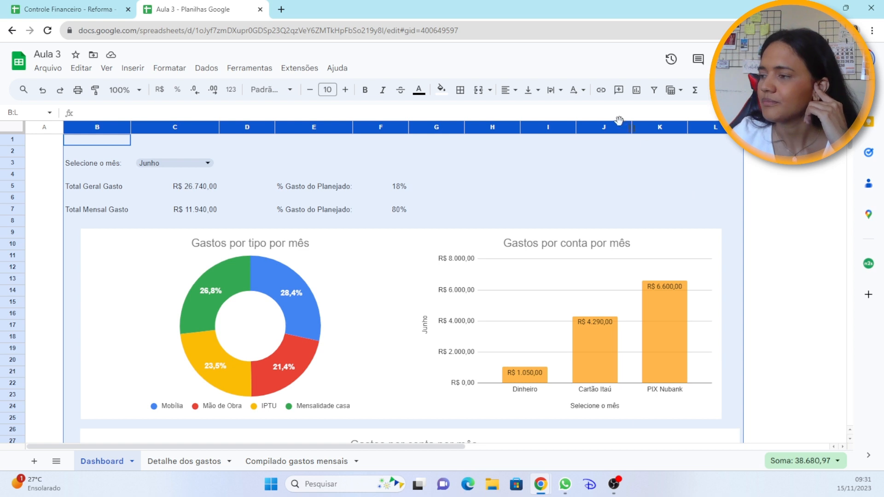
click(460, 90)
click(573, 120)
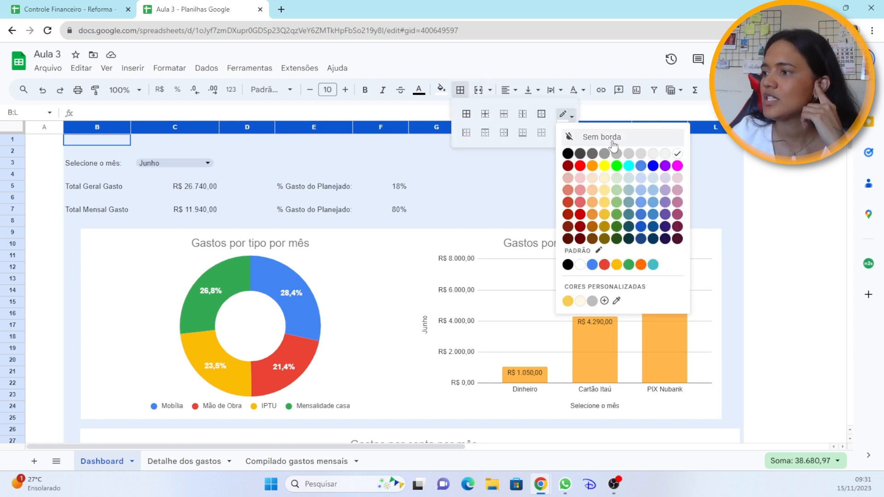
click(570, 148)
click(568, 132)
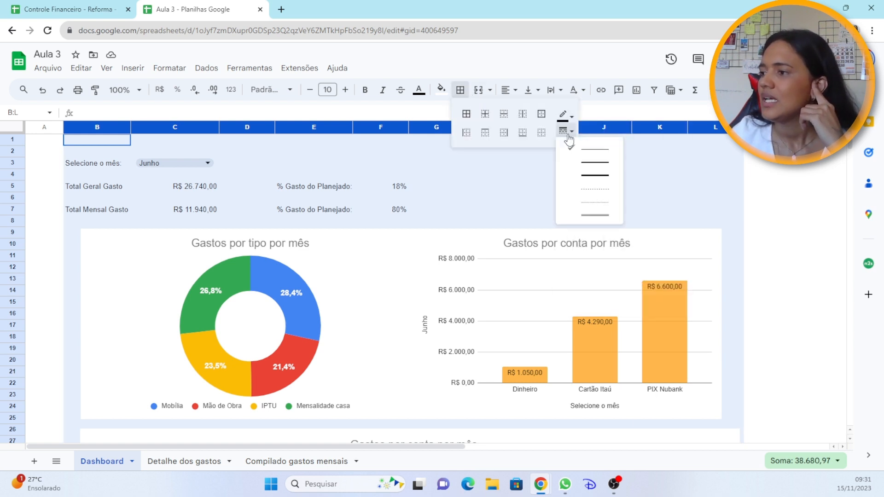
click(600, 205)
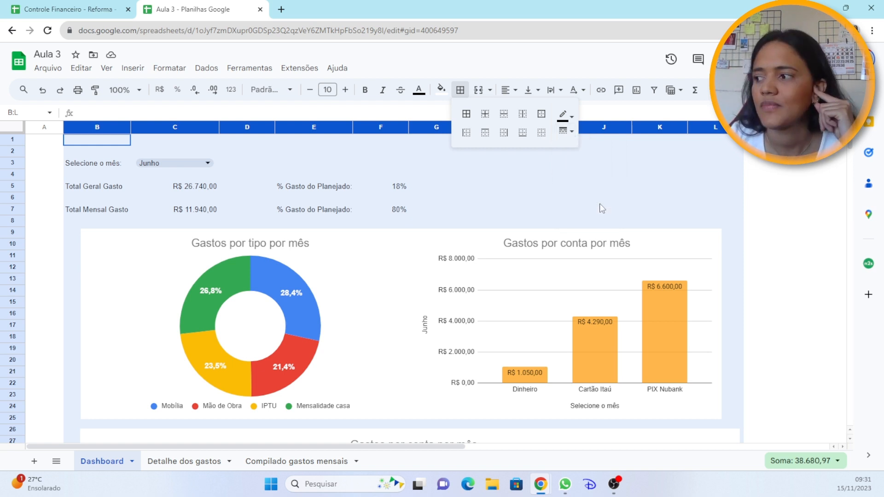
click(544, 119)
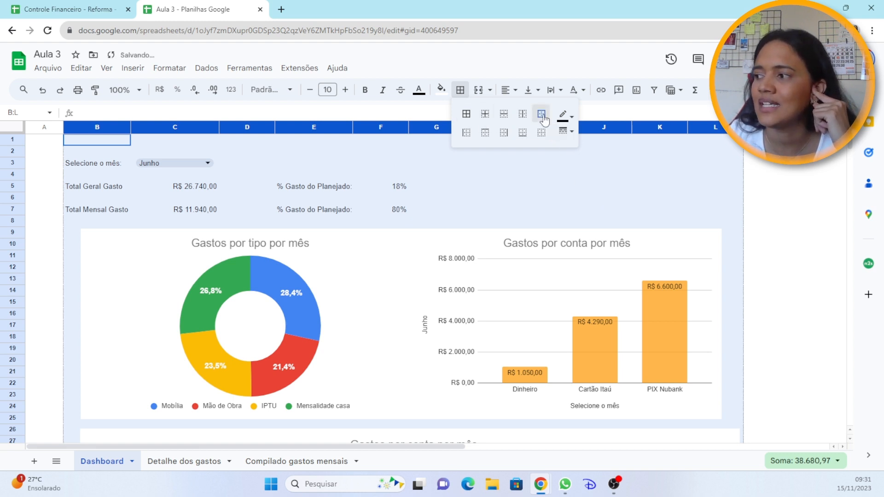
click(781, 258)
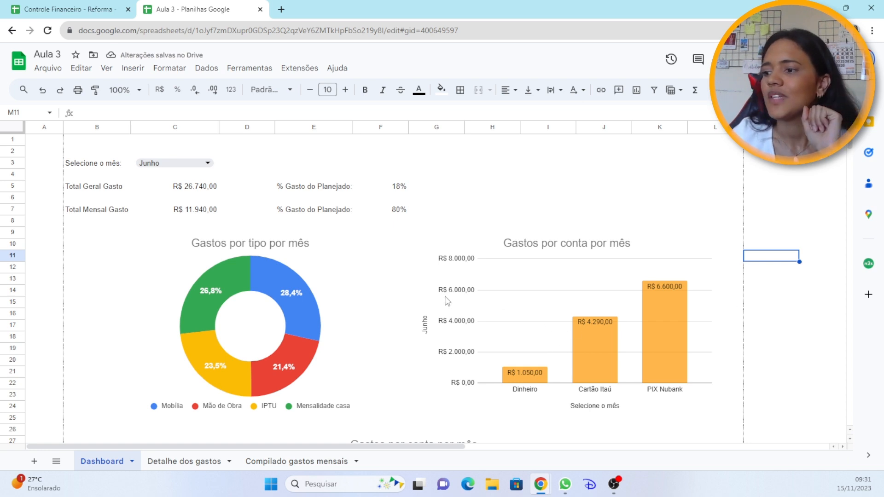
scroll(619, 282, down, 6)
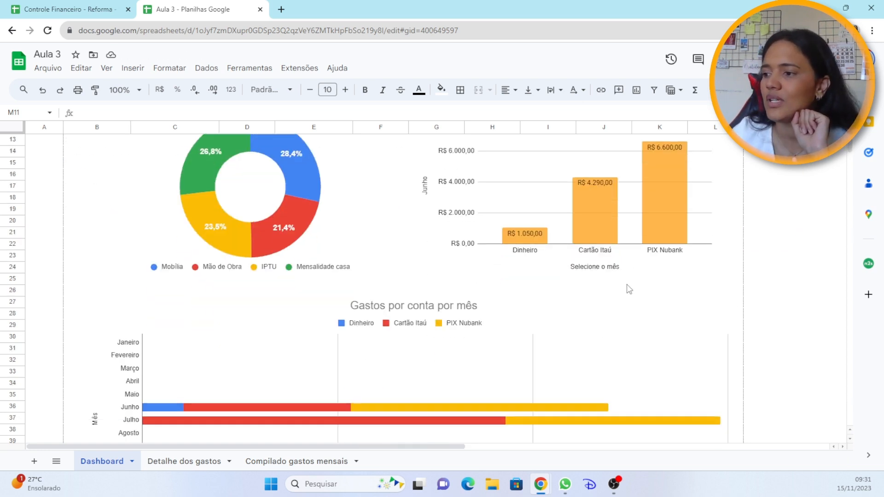
scroll(627, 285, up, 6)
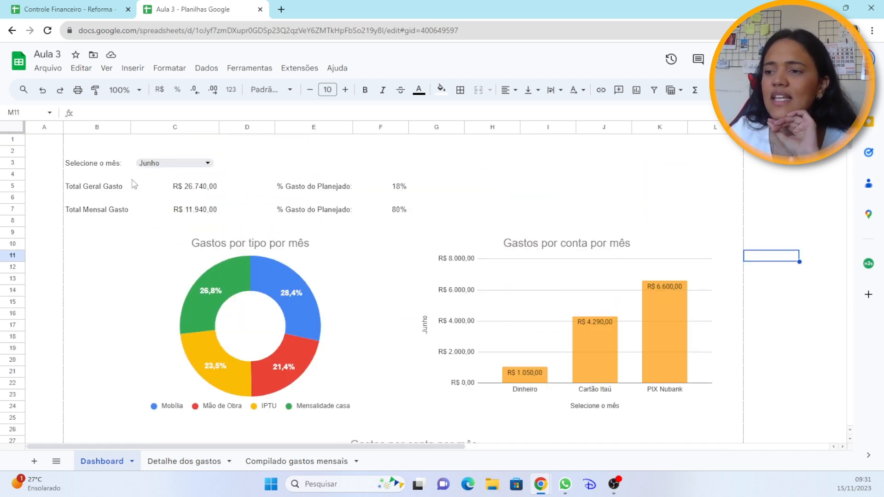
Increase the font size of the month selector label and its dropdown in B3:C3 to 20.
click(101, 172)
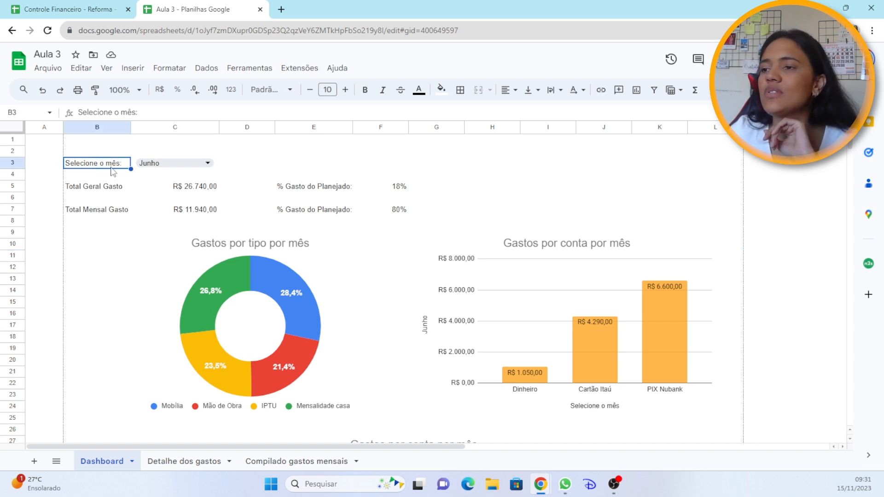
shift+click(185, 167)
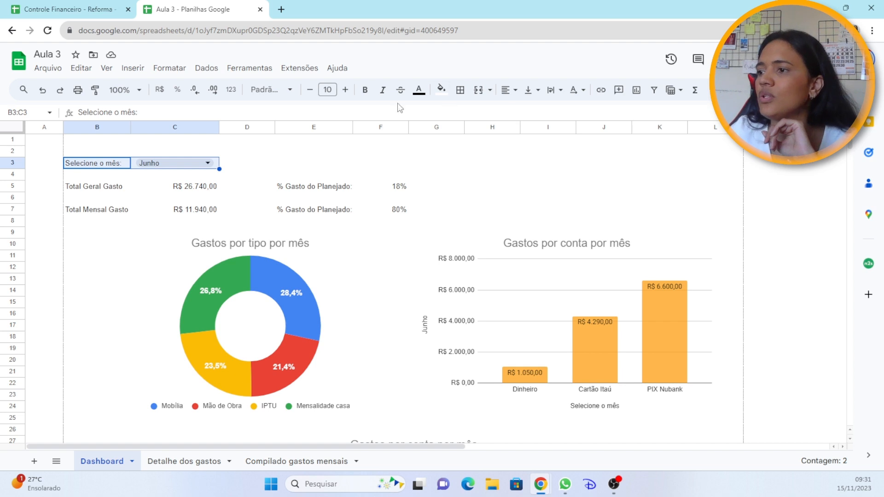
click(346, 90)
click(346, 90)
click(346, 91)
click(346, 91)
click(346, 90)
click(346, 90)
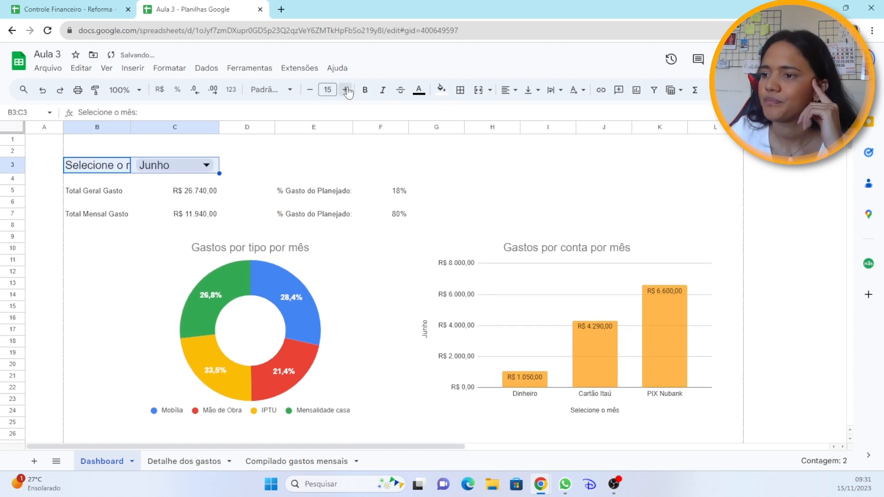
click(346, 90)
click(346, 90)
click(346, 90)
click(347, 90)
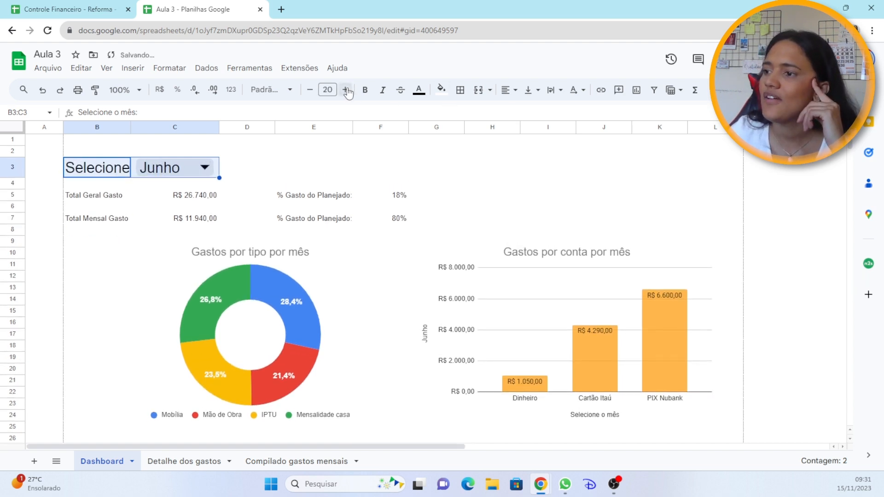
click(330, 175)
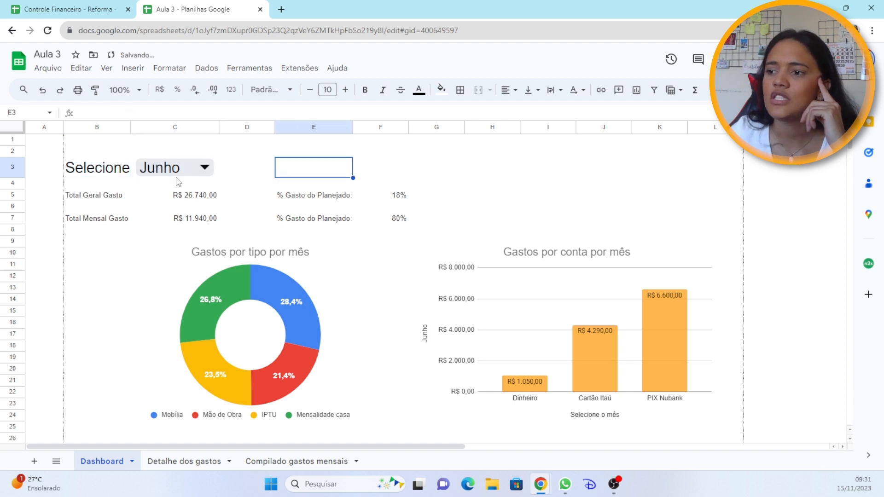
Move the month dropdown from C3 to D3 and fit column D's width to its content.
click(181, 169)
click(223, 175)
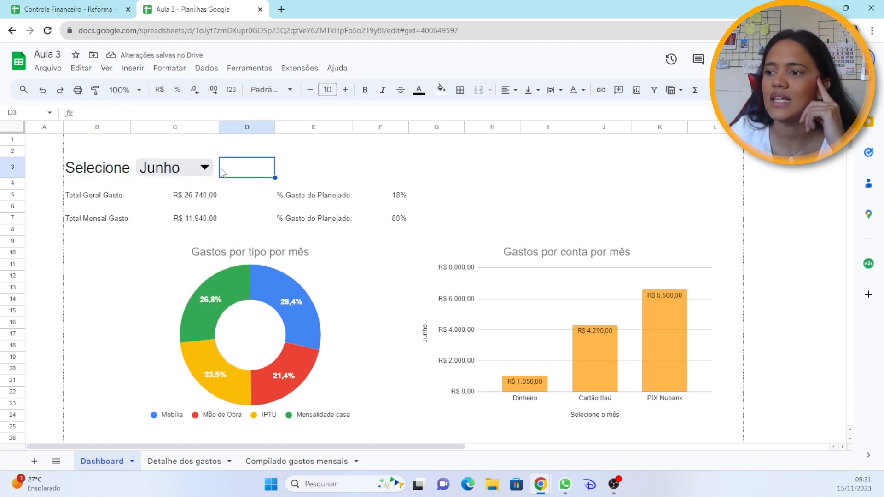
click(218, 171)
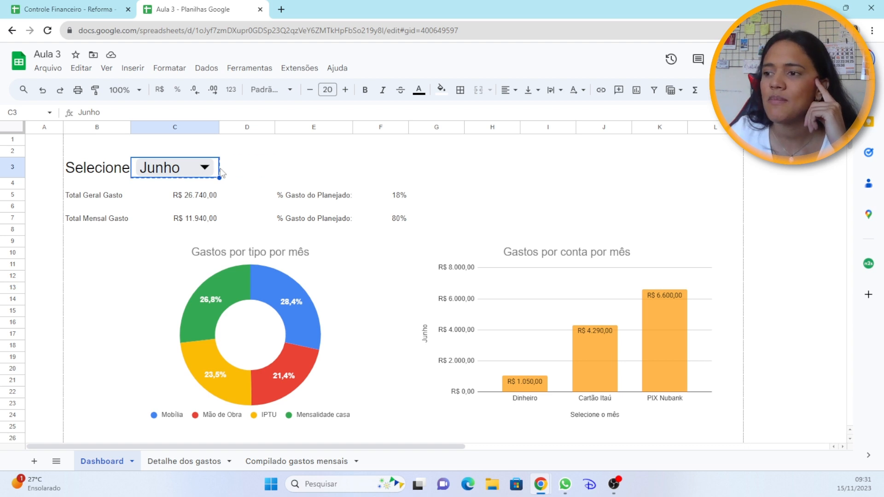
drag(221, 172, 296, 181)
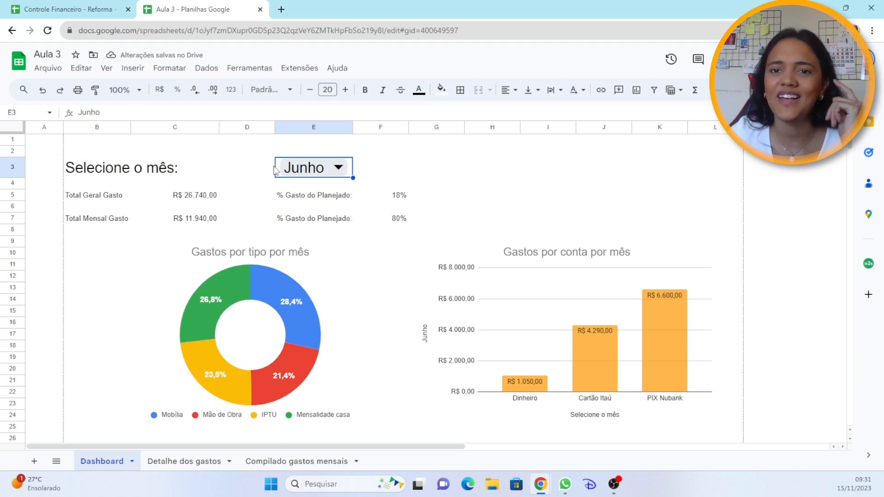
drag(275, 170, 263, 167)
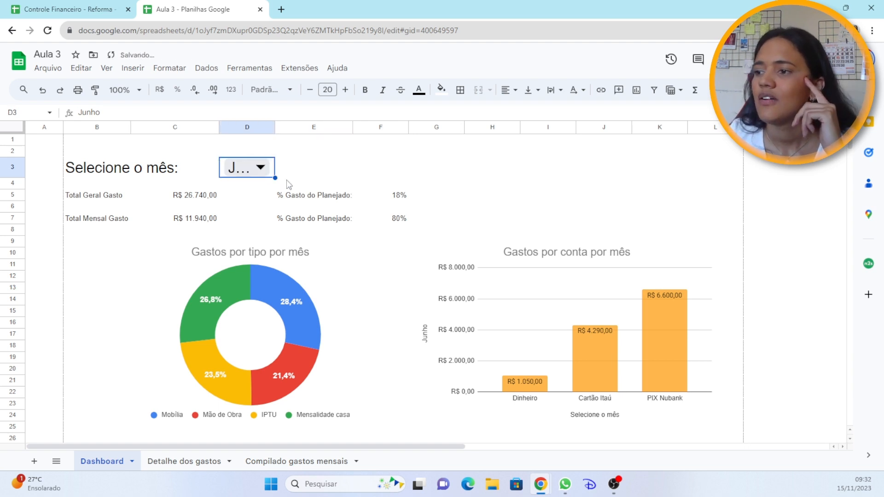
double_click(275, 127)
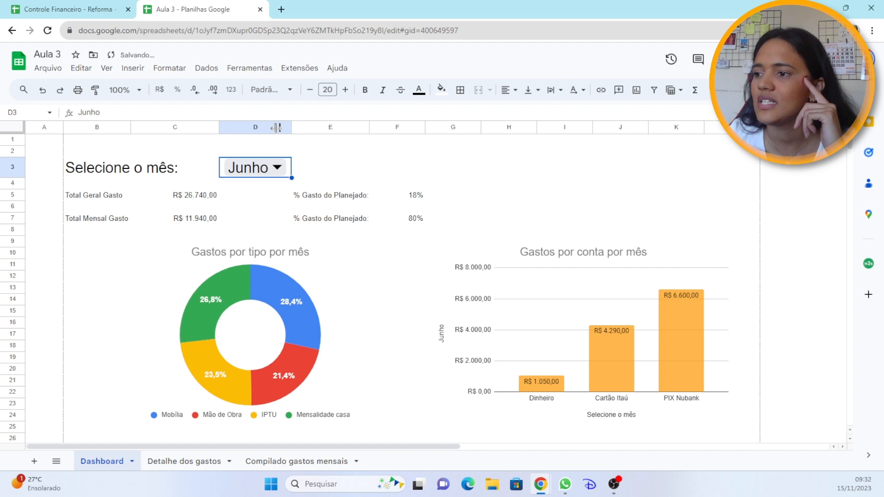
Choose Dezembro in the month dropdown and fit column D's width to the month name.
click(277, 175)
click(277, 382)
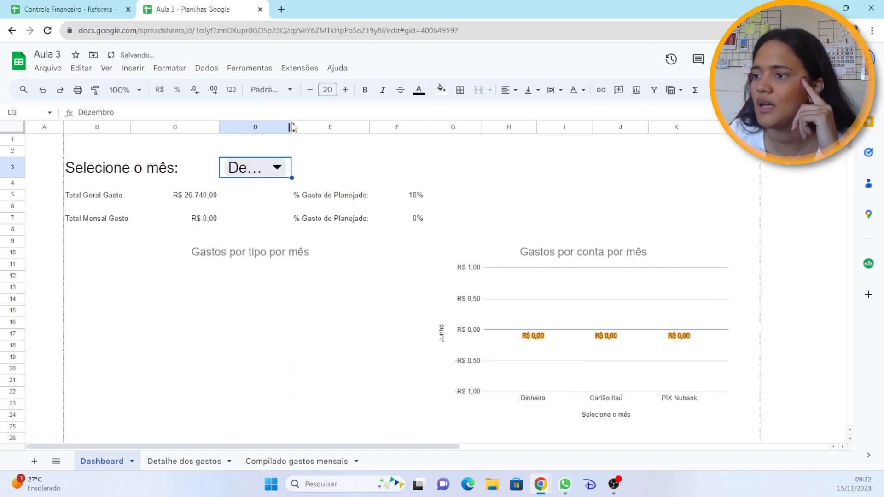
double_click(291, 126)
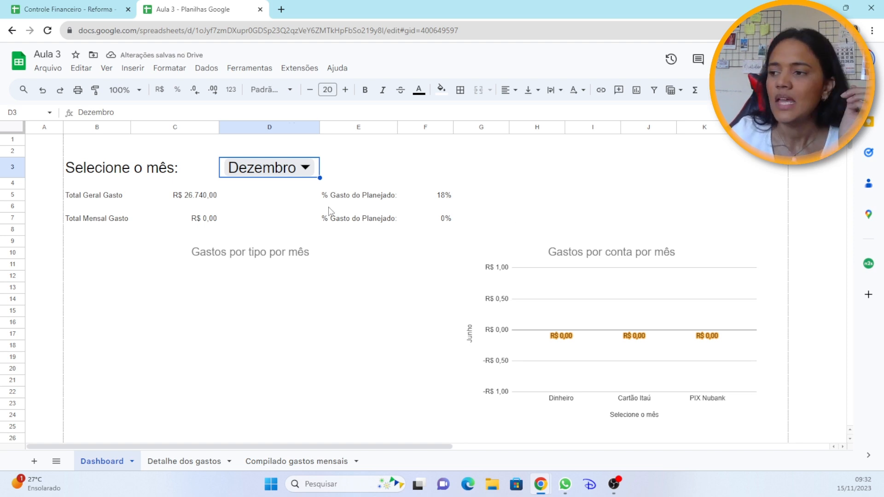
click(368, 184)
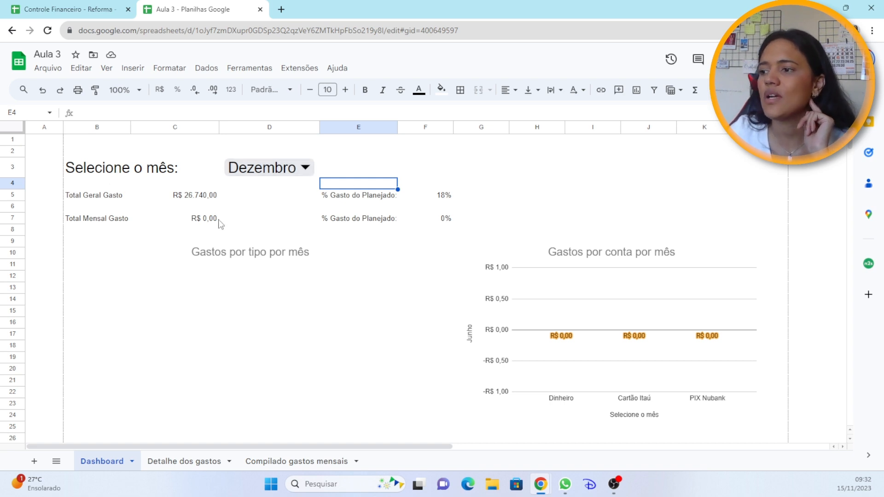
Merge B1:L2 into one cell and enter the title "Dashboard gastos com a reforma".
drag(109, 152, 205, 158)
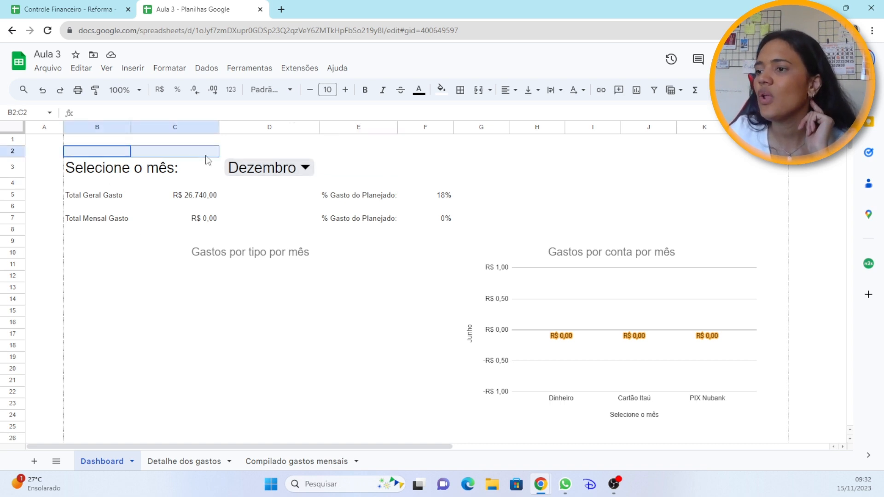
drag(121, 140, 741, 153)
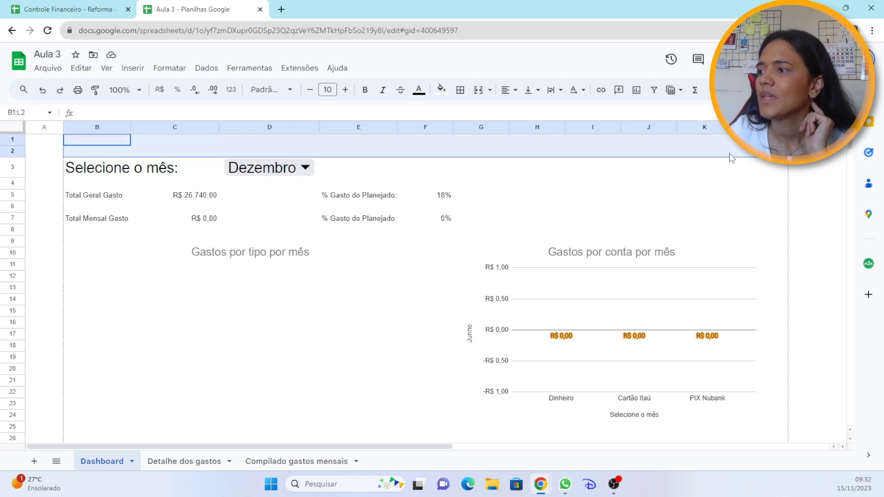
click(478, 90)
double_click(371, 150)
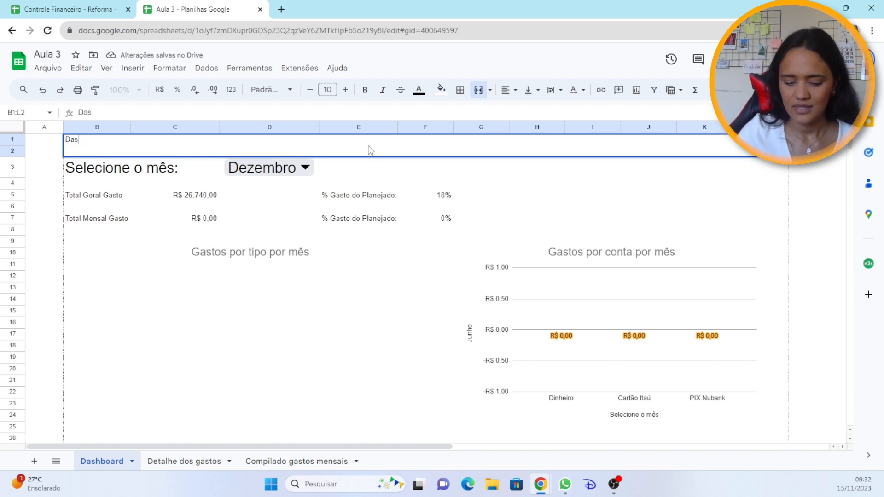
text(Dashboard gast)
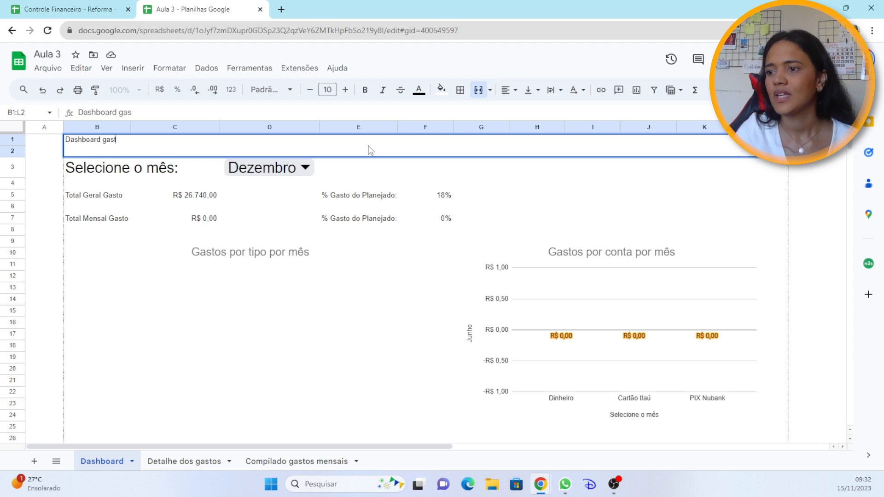
text(os com a r)
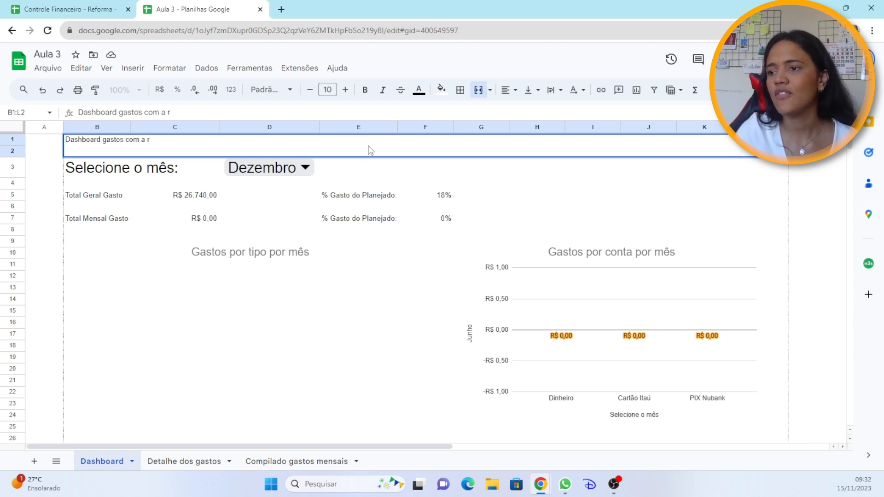
text(eforma)
key(Return)
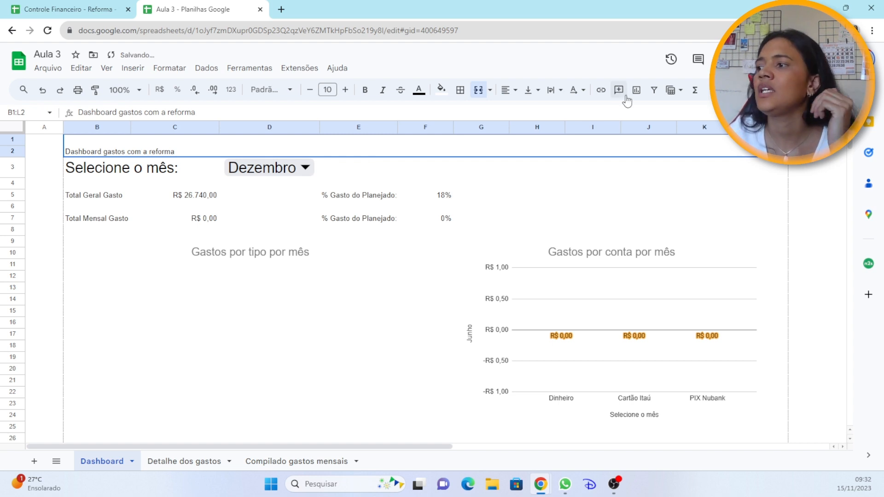
Center the dashboard title both horizontally and vertically in its merged cell.
click(509, 90)
click(525, 112)
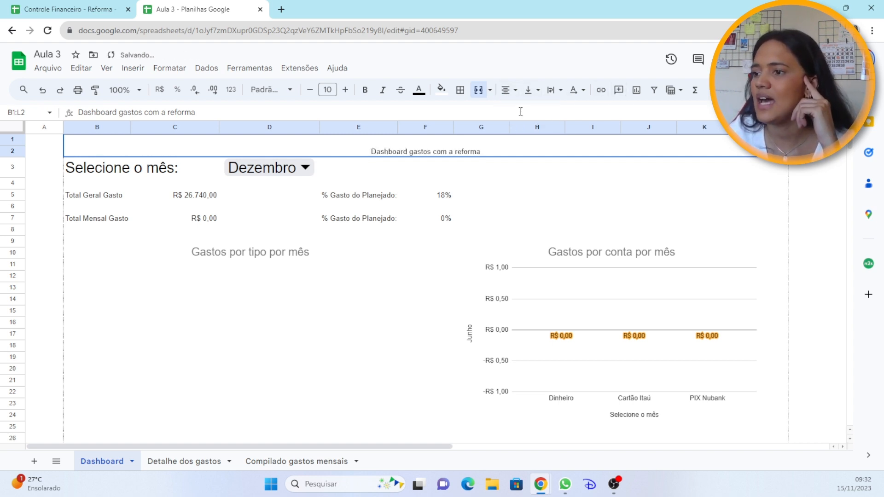
click(528, 90)
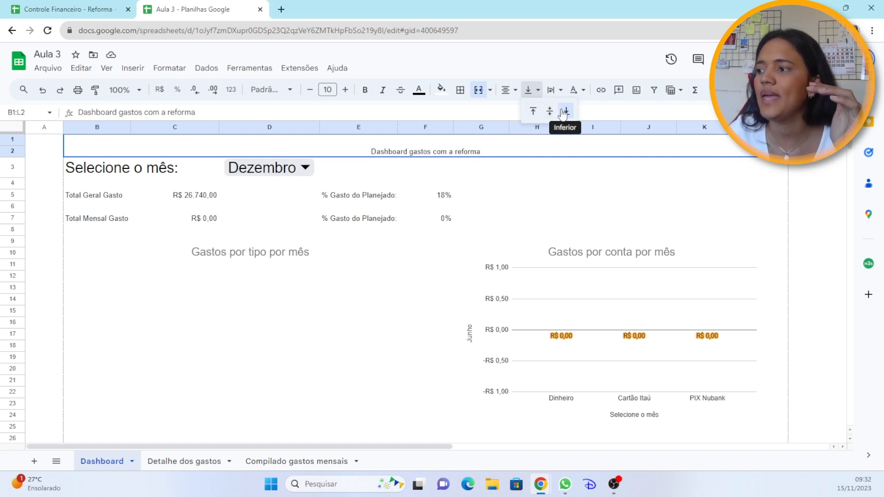
click(549, 111)
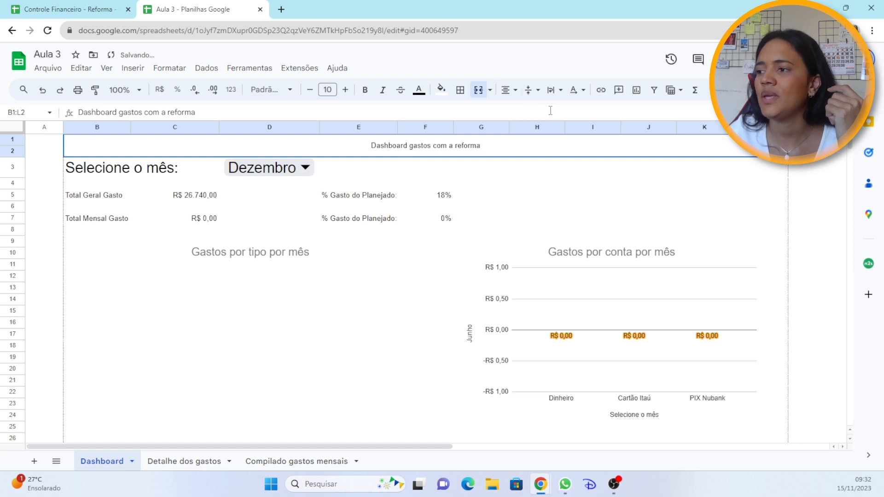
Increase the dashboard title's font size to 25.
click(344, 89)
click(345, 89)
click(345, 89)
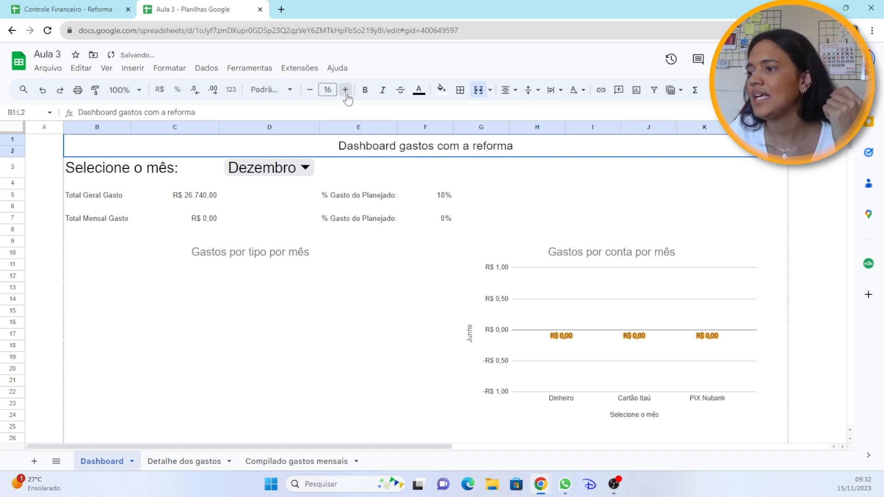
click(344, 89)
click(344, 89)
click(345, 90)
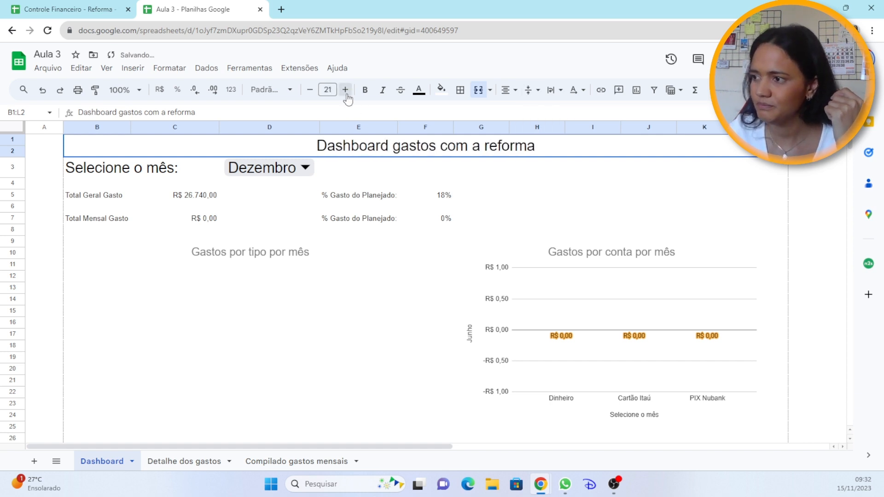
click(344, 89)
click(345, 90)
click(344, 89)
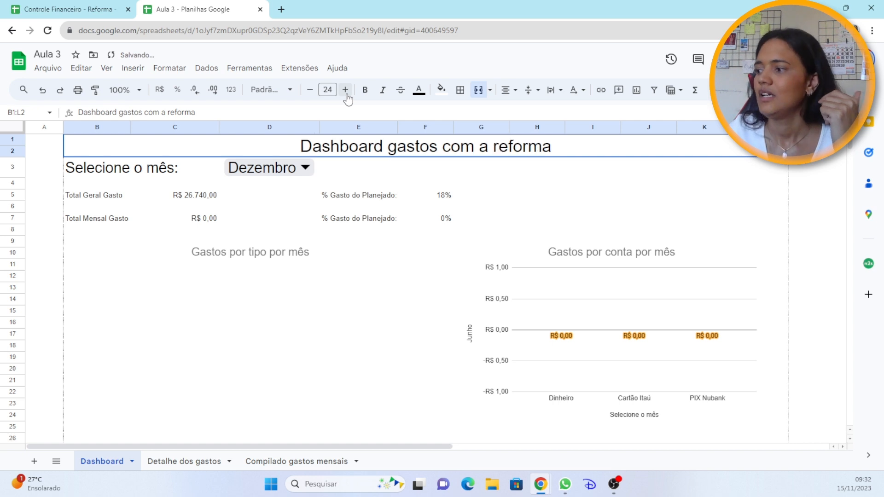
click(345, 89)
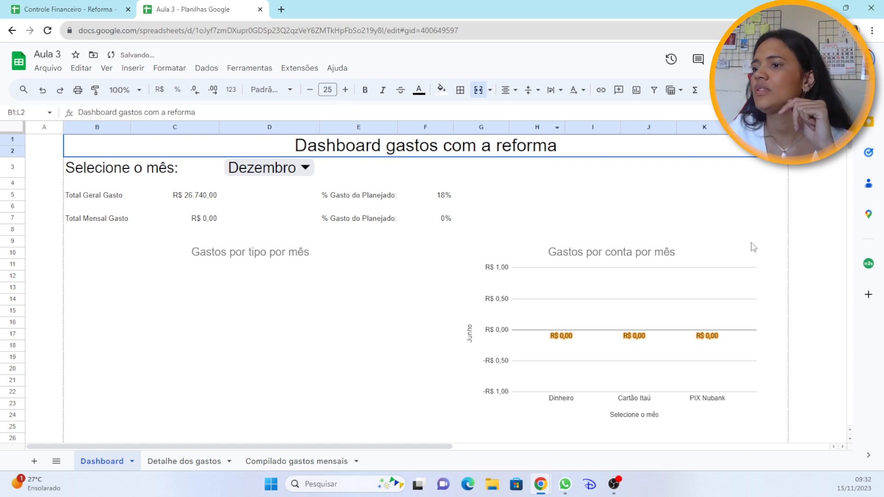
Fill the merged title cell with a light yellow background.
click(440, 90)
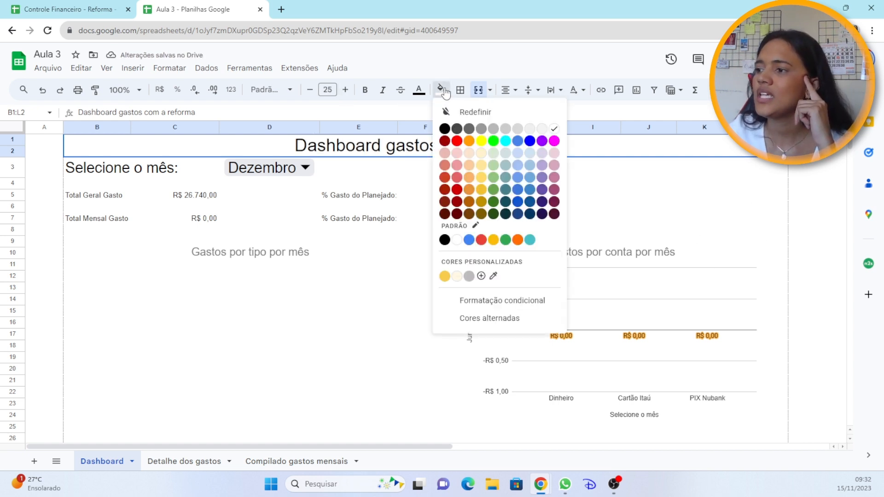
click(481, 154)
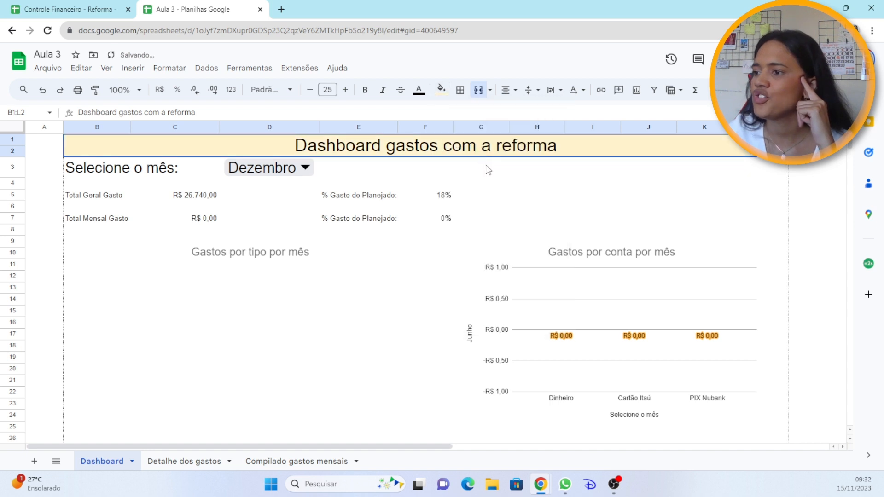
click(821, 230)
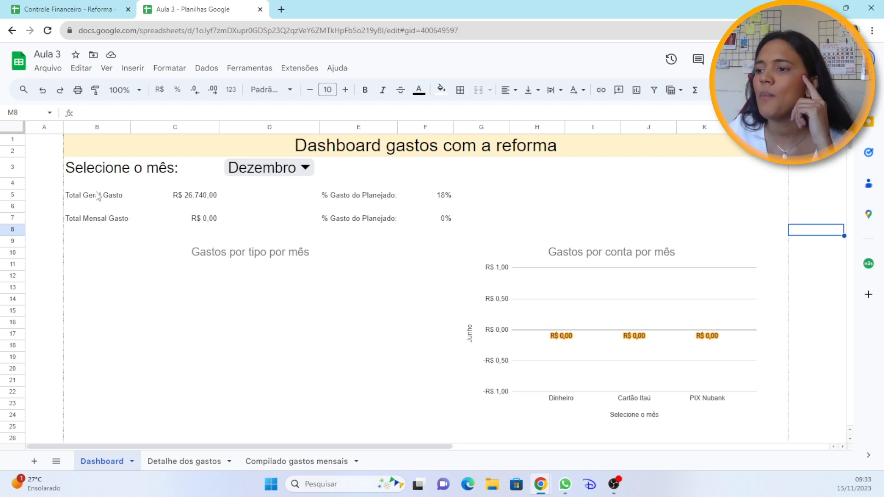
Move the two "% Gasto do Planejado" labels and their percentages from columns E:F to I:J in rows 5 and 7.
drag(97, 196, 190, 198)
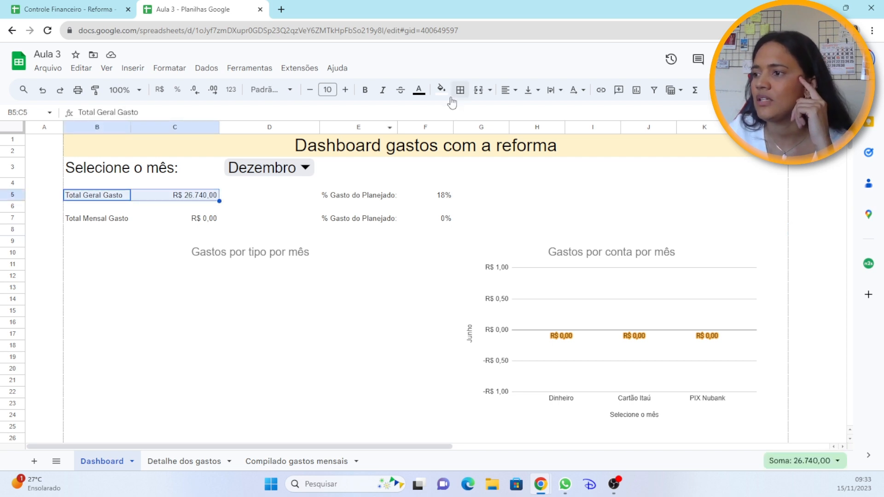
drag(354, 196, 625, 203)
drag(357, 224, 625, 219)
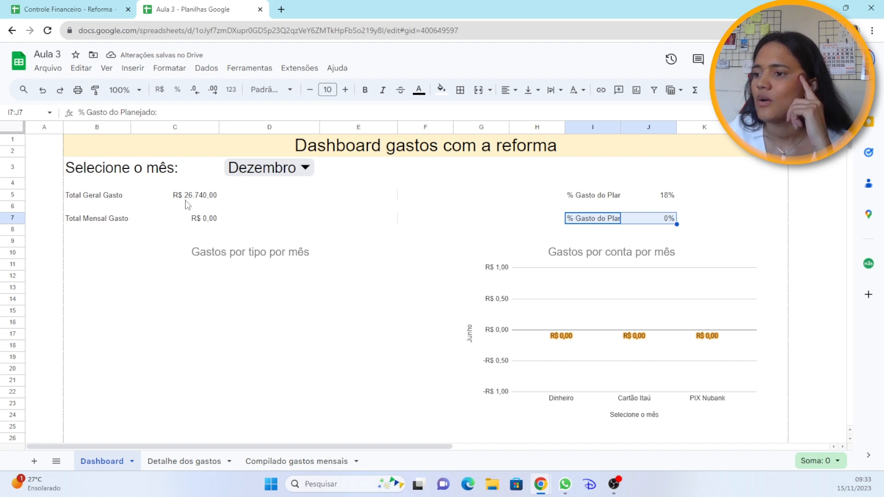
Increase the font size of the summary figures and labels in B5:J7 to 18.
drag(118, 198, 662, 221)
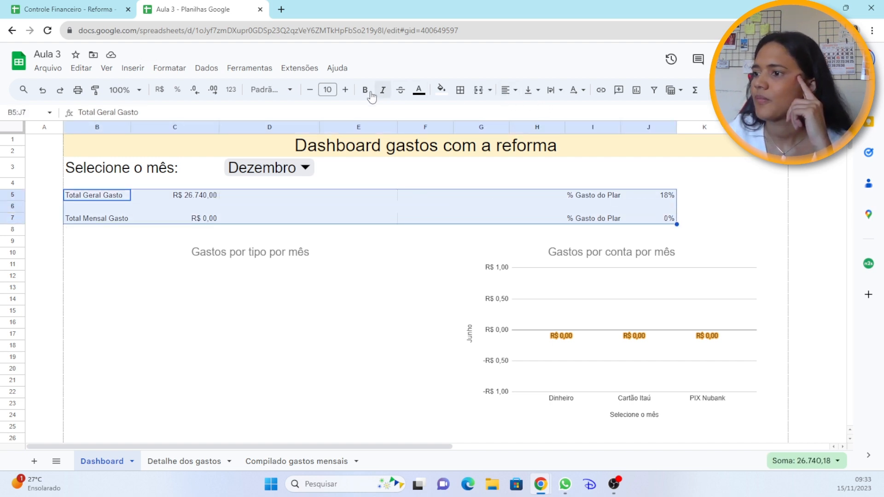
click(344, 94)
click(344, 94)
click(344, 93)
click(343, 94)
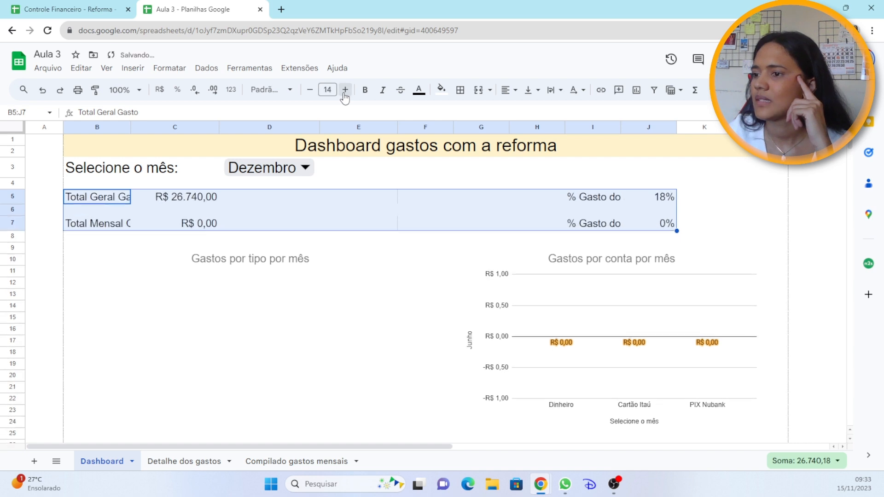
click(344, 93)
click(343, 93)
click(343, 94)
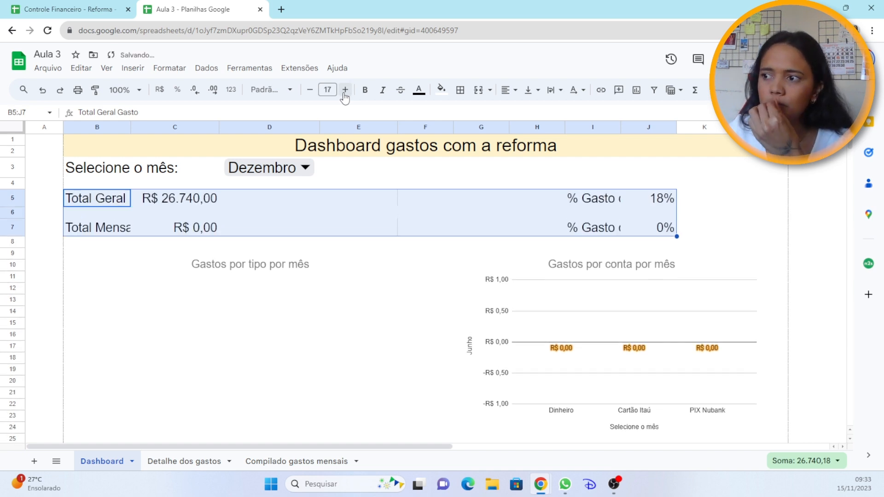
click(343, 93)
Move the Total Geral Gasto and Total Mensal Gasto amounts from column C to D5 and D7.
click(187, 197)
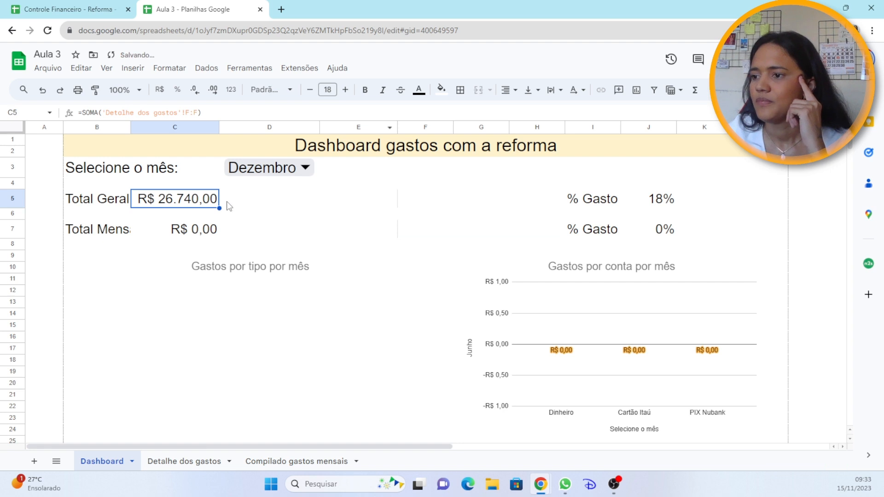
drag(219, 197, 256, 205)
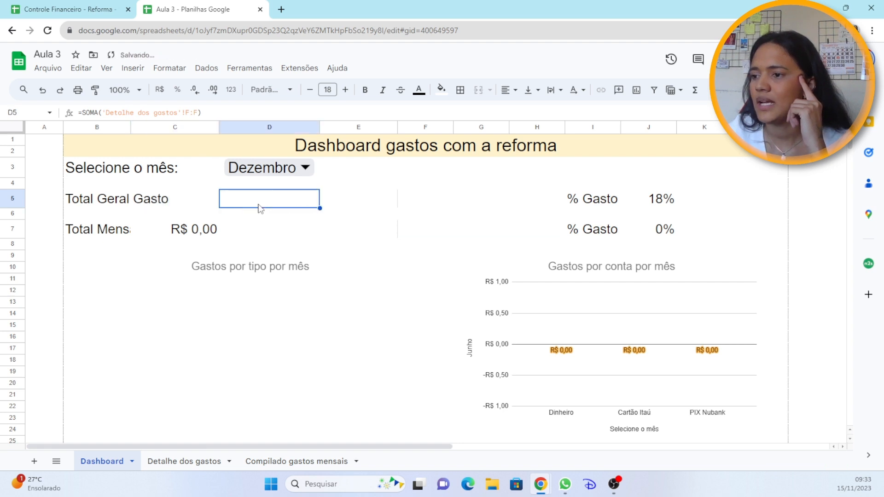
click(218, 237)
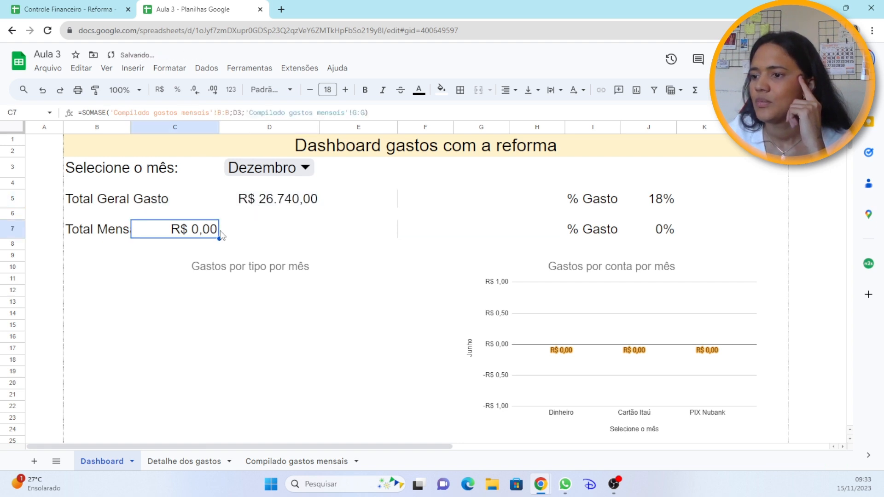
drag(220, 235, 268, 233)
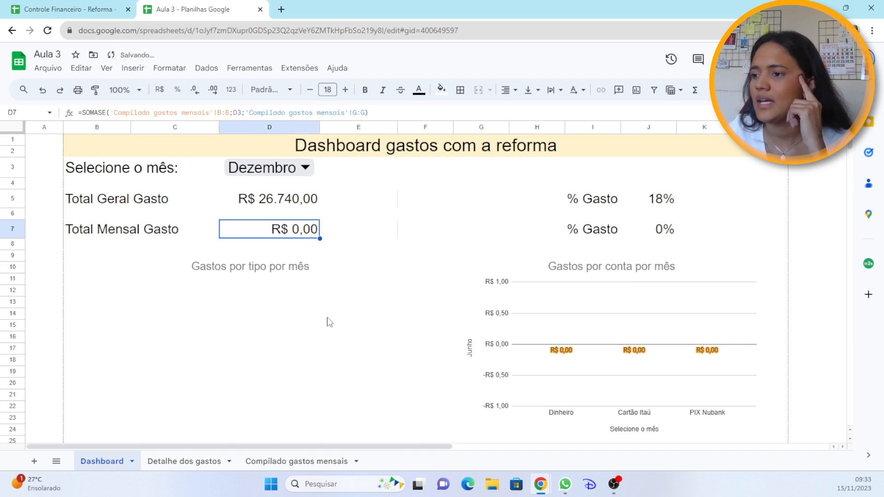
click(328, 322)
Move the two planned-spending percentages from column J to L5 and L7, and narrow column L slightly.
click(655, 204)
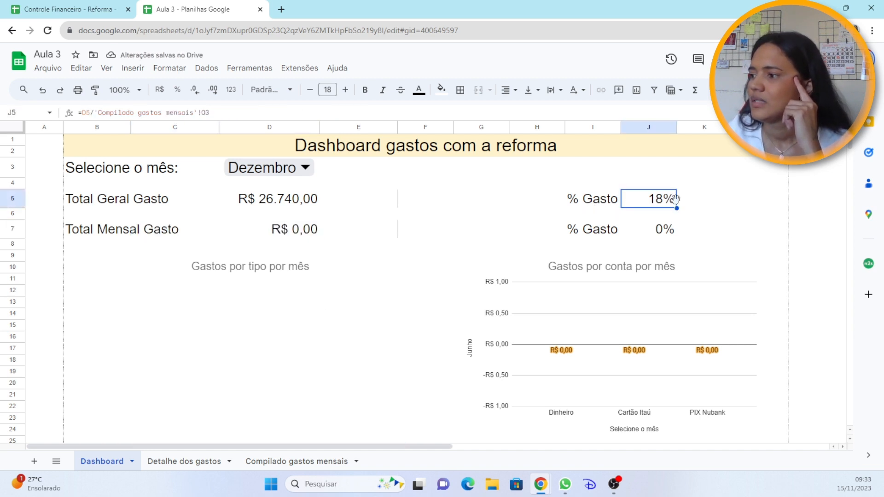
drag(674, 198, 737, 230)
click(672, 230)
click(813, 258)
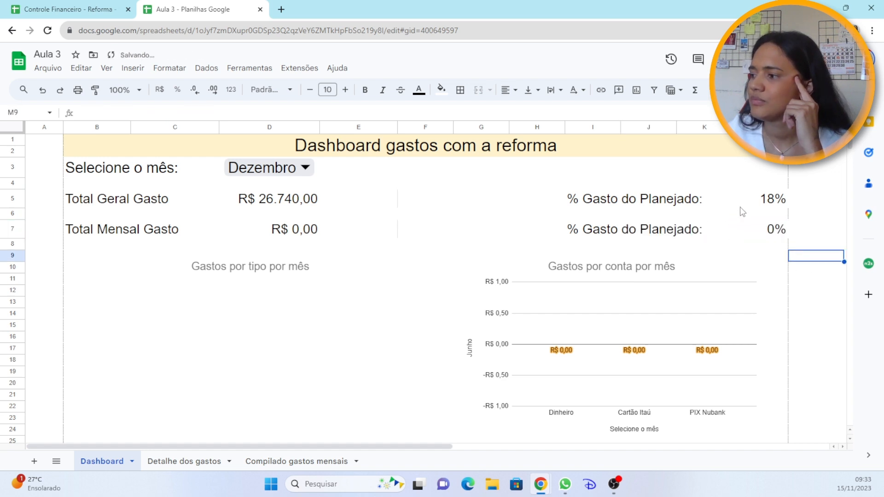
double_click(788, 127)
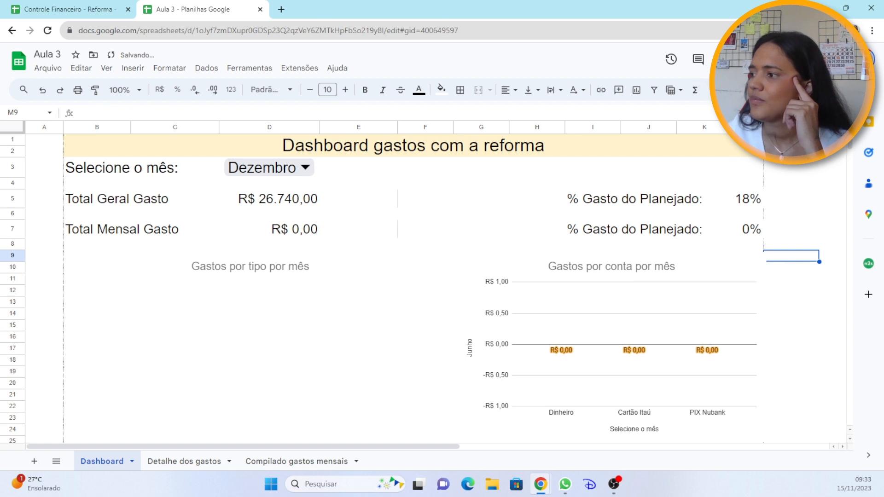
drag(763, 127, 778, 127)
Add a right border to cells L4:L7 to close the gap in the dashboard's outer frame.
drag(755, 183, 755, 233)
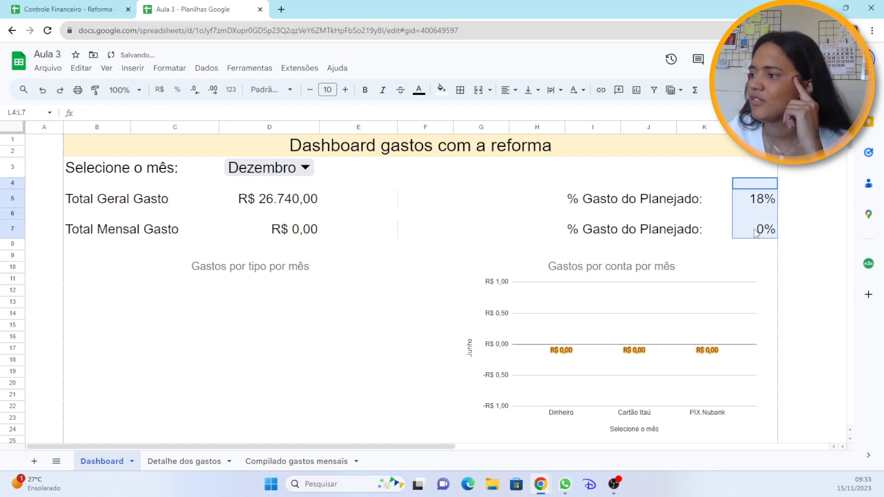
click(465, 91)
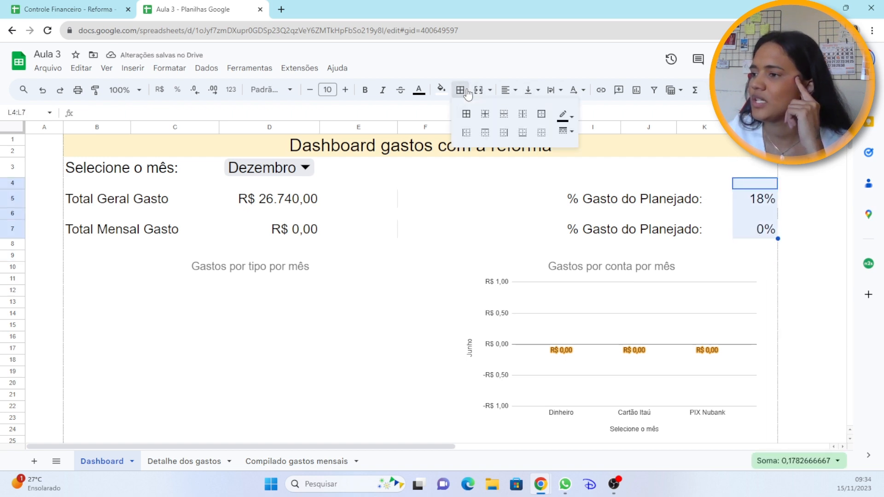
click(504, 132)
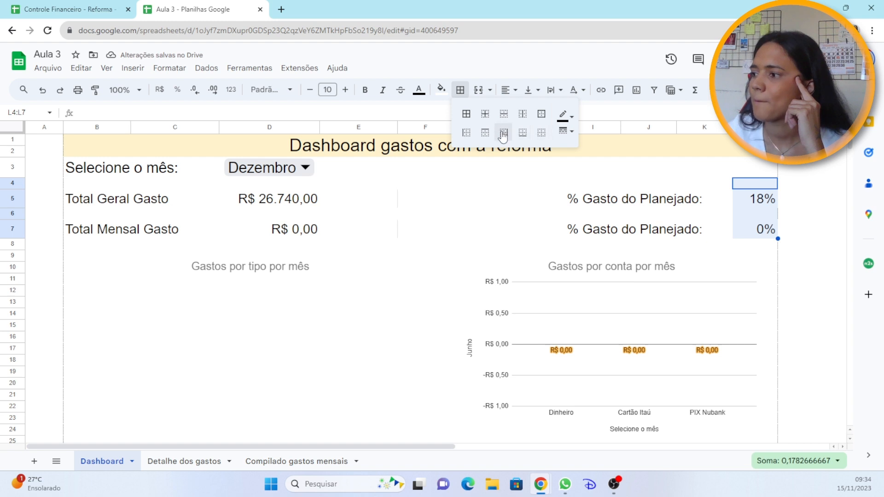
click(798, 292)
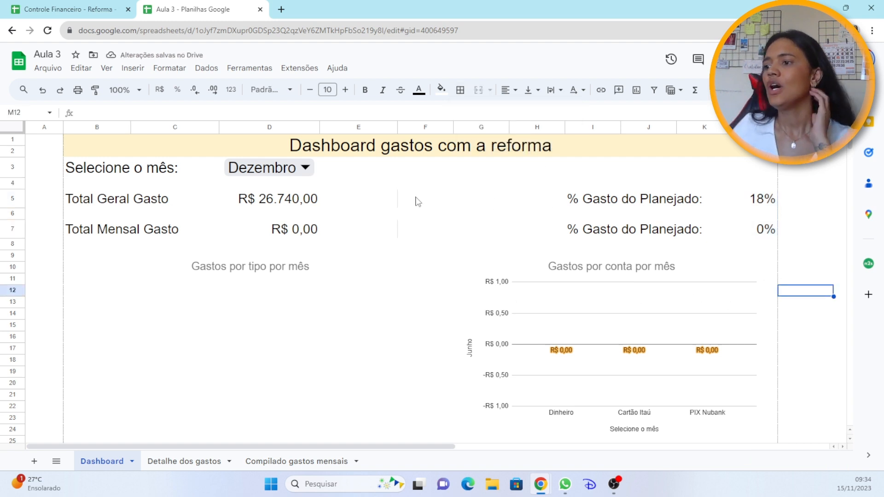
Hide the stray vertical line beside the summary figures by giving F5:F7 a white left border.
drag(418, 201, 405, 230)
click(459, 90)
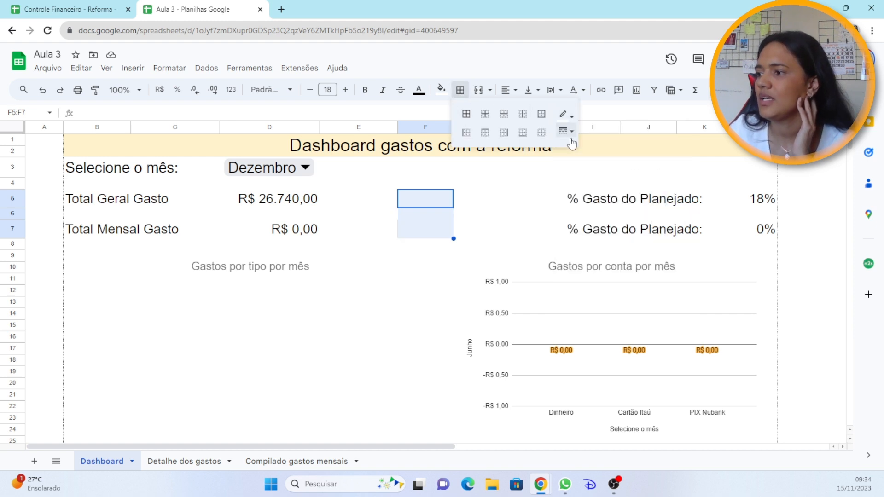
click(479, 141)
click(405, 304)
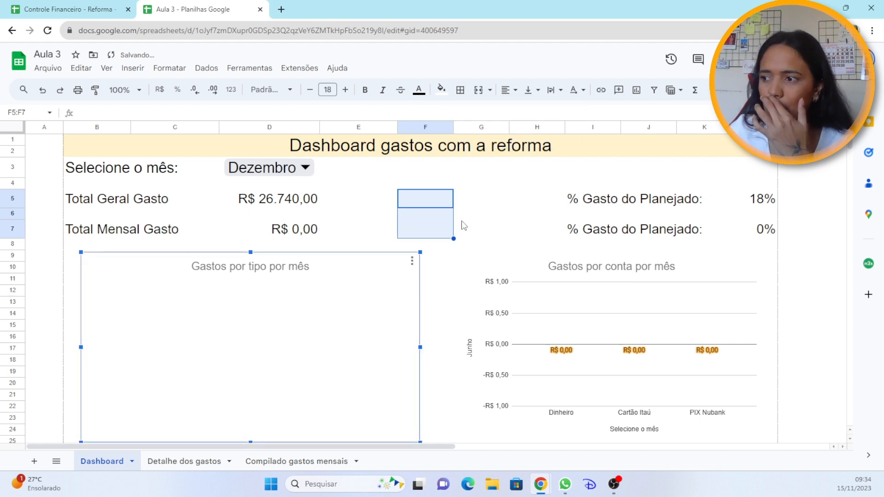
click(492, 211)
Set the dashboard's month selector in D3 to Junho.
click(276, 168)
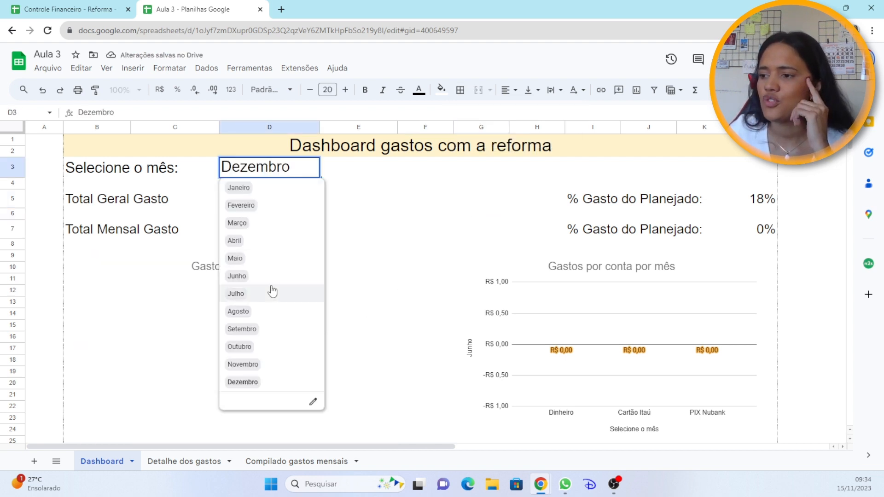
click(268, 276)
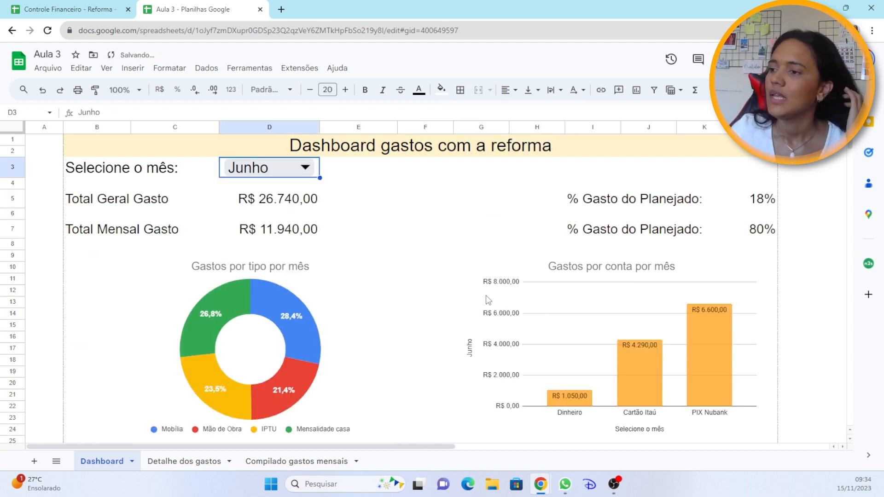
click(799, 248)
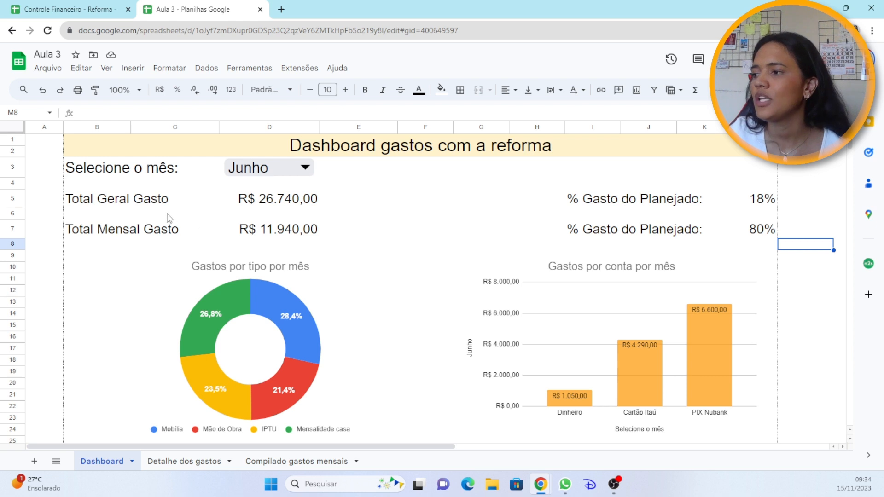
Move the Total Geral Gasto label and amount one column over to C5:E5, and auto-fit column E's width.
drag(598, 208, 673, 207)
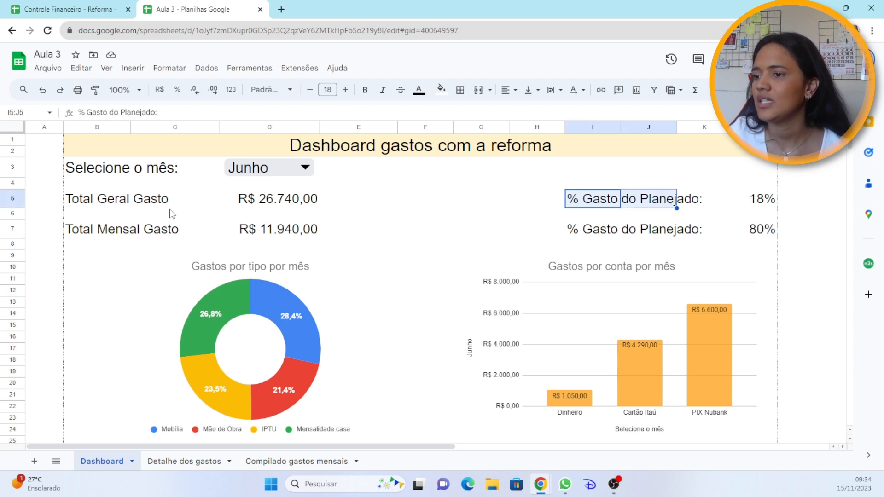
drag(172, 209, 248, 211)
drag(106, 202, 335, 204)
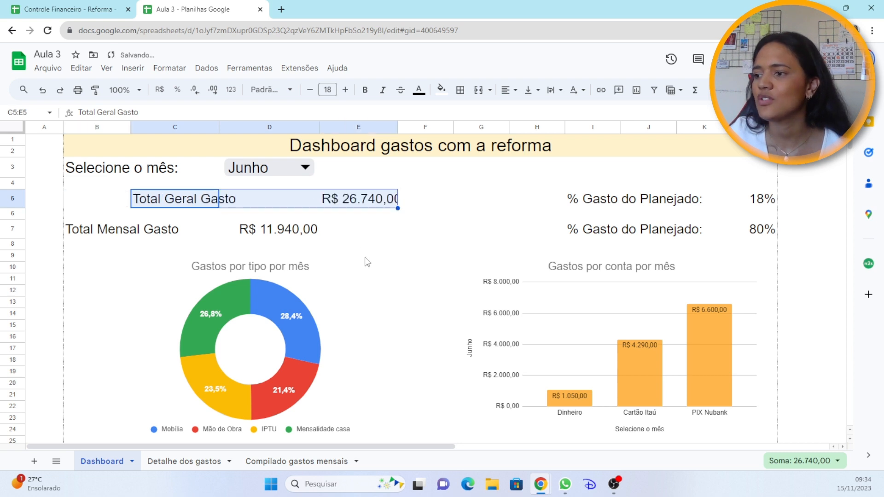
click(452, 228)
click(393, 203)
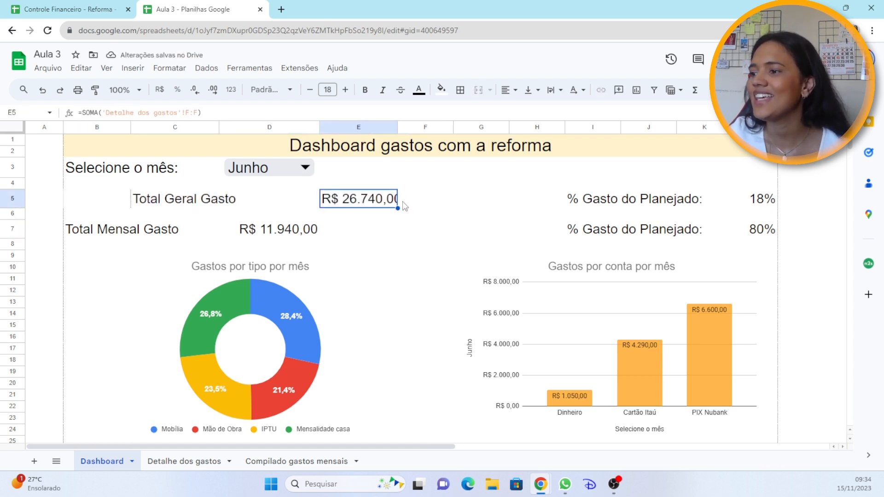
double_click(397, 127)
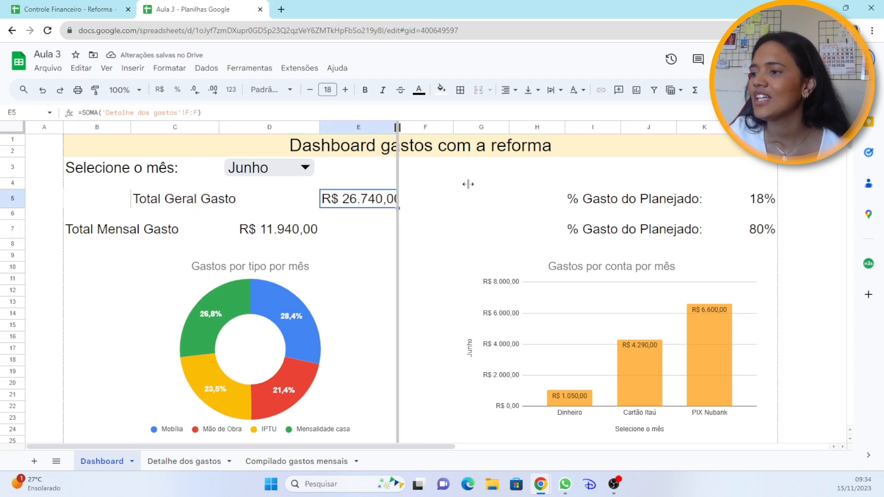
Move both % Gasto do Planejado labels and percentages one column back, to H5:K5 and H7:K7.
click(595, 201)
drag(595, 201, 763, 200)
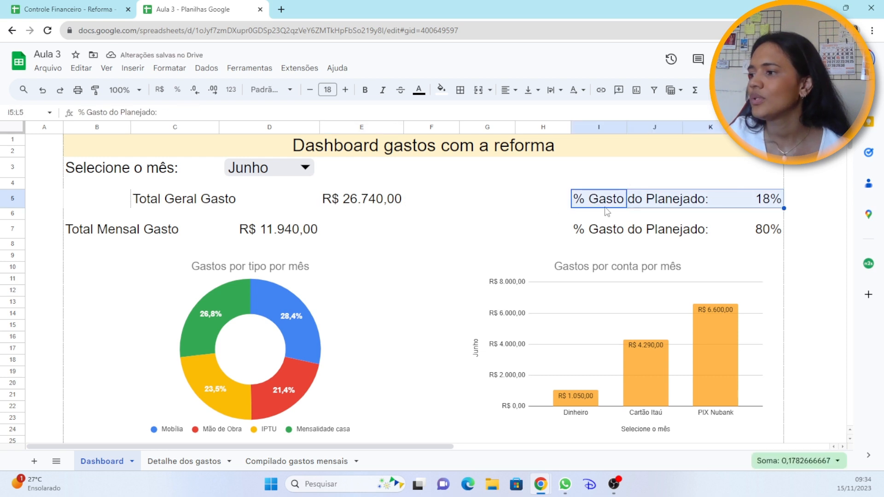
drag(577, 202, 548, 202)
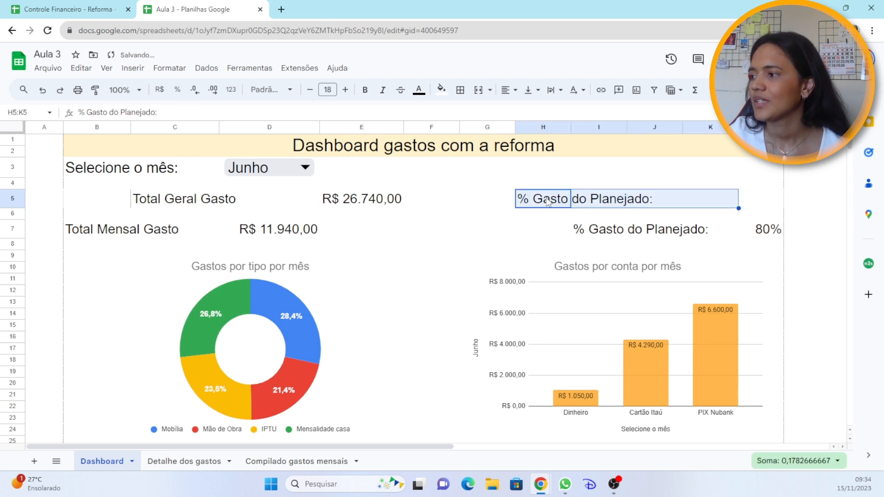
drag(664, 236, 541, 236)
scroll(849, 288, down, 5)
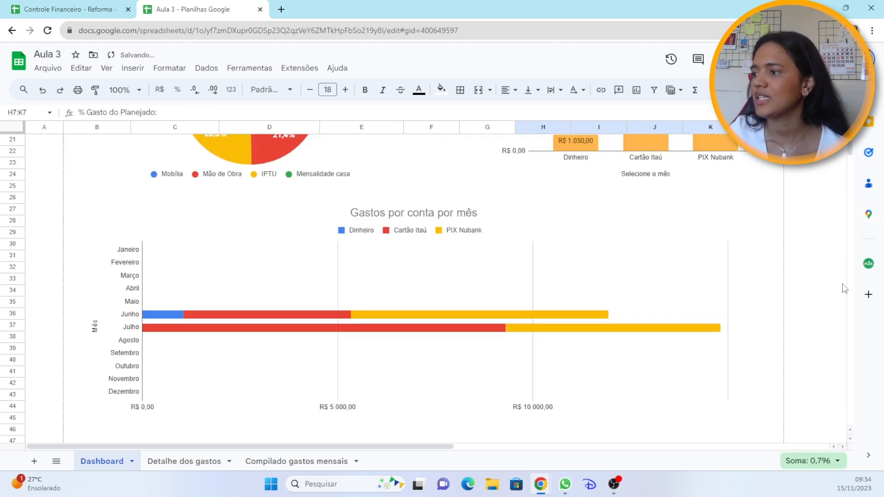
scroll(797, 266, up, 5)
click(804, 275)
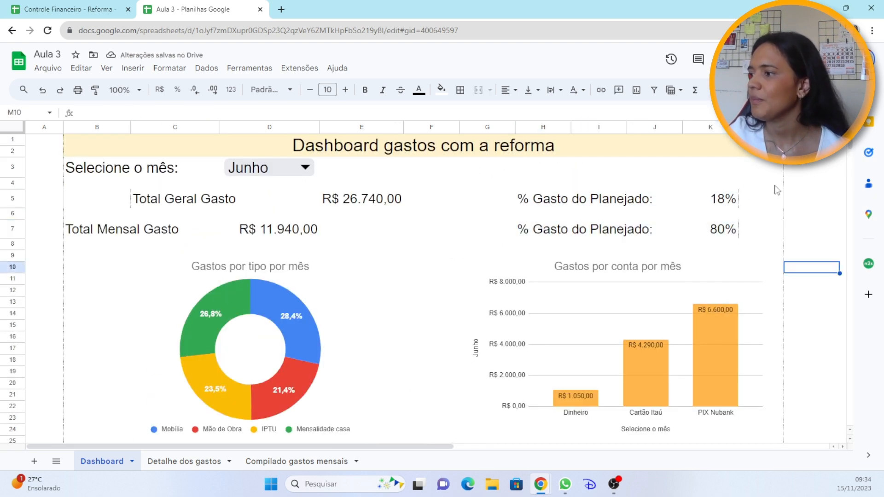
Hide the stray line beside the moved percentages by giving L3:L7 a white left border.
drag(763, 168, 763, 239)
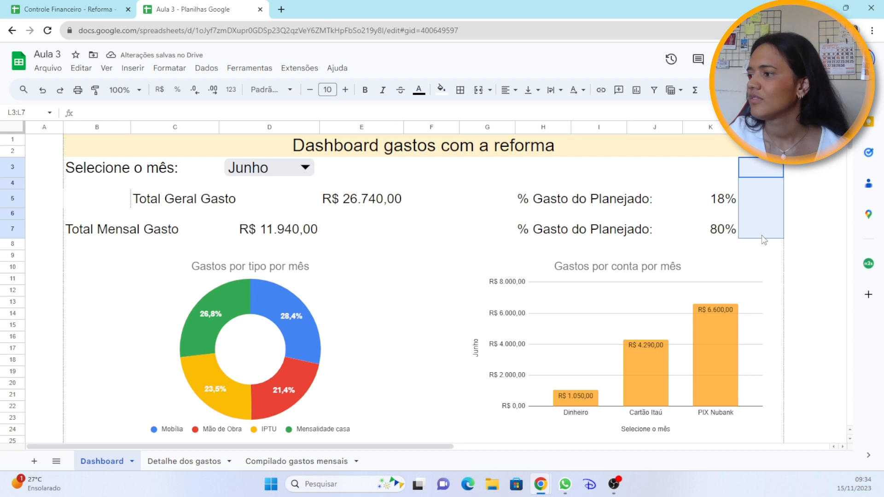
click(459, 89)
click(466, 132)
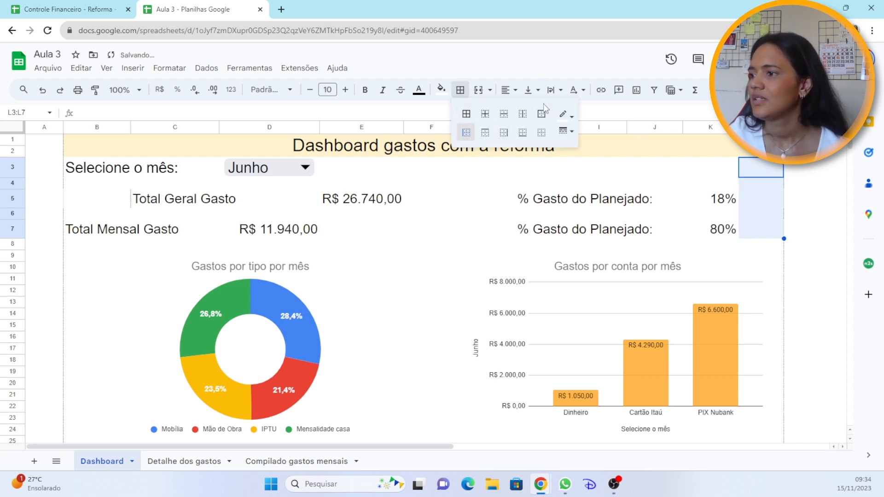
click(804, 188)
Apply a black dotted right border to L3:L8 to complete the dashboard's outer frame.
drag(767, 170, 772, 245)
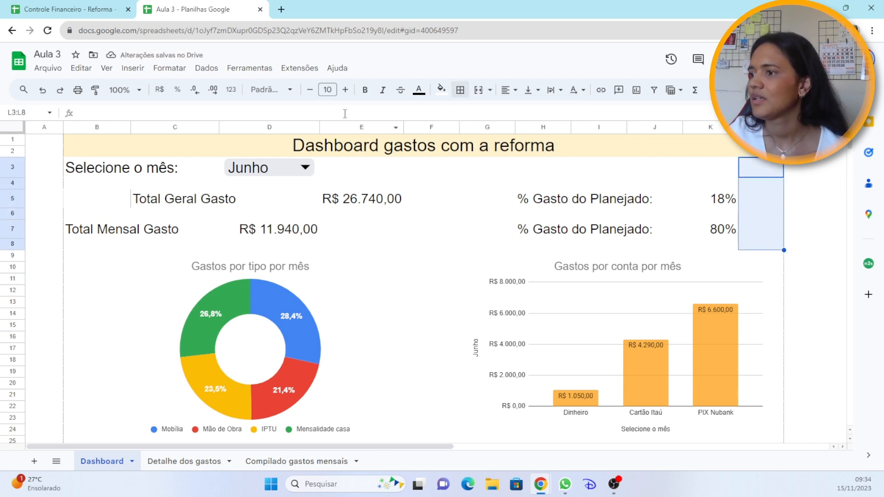
click(460, 90)
click(563, 115)
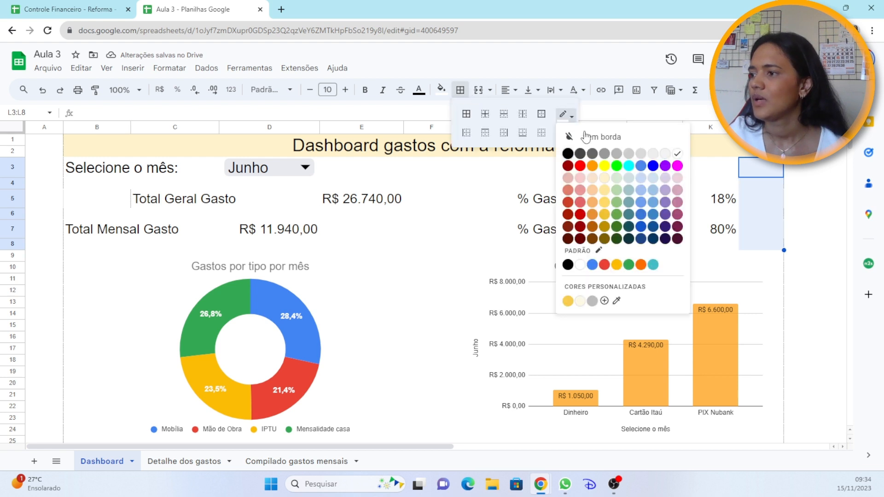
click(569, 155)
click(564, 131)
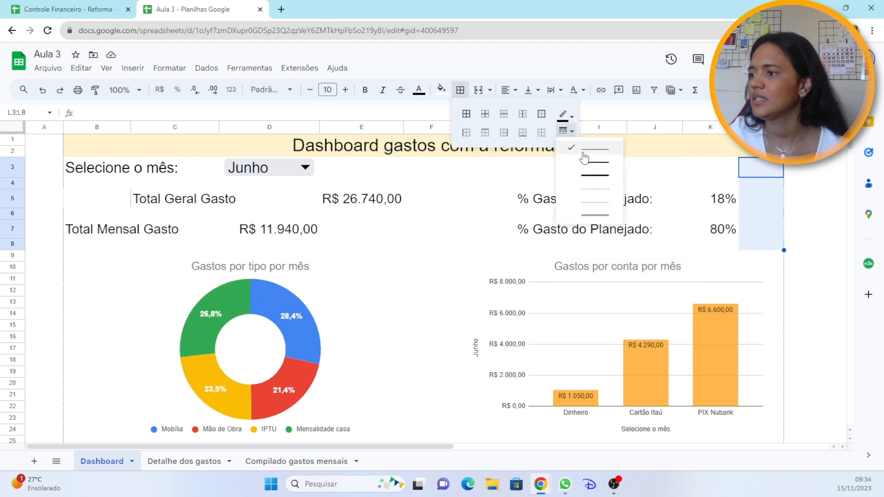
click(594, 209)
click(503, 133)
click(810, 244)
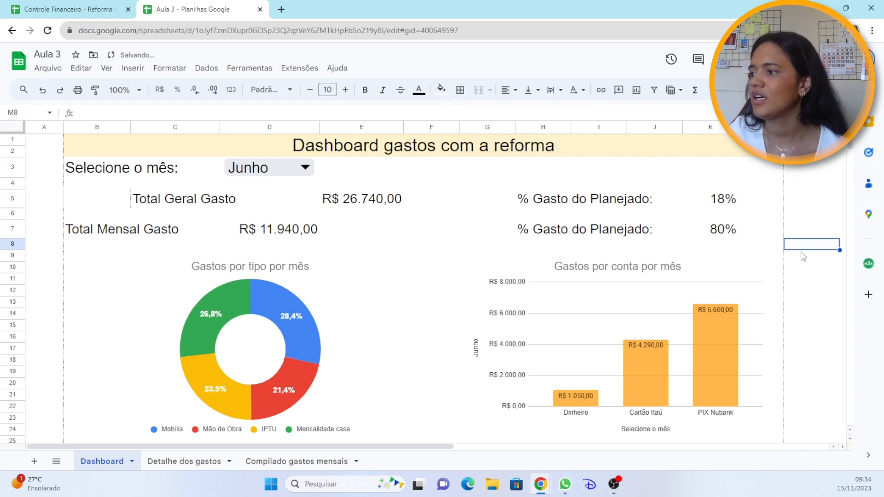
Move the Total Mensal Gasto label and amount from B7:D7 to C7:E7.
click(124, 233)
drag(168, 237, 222, 240)
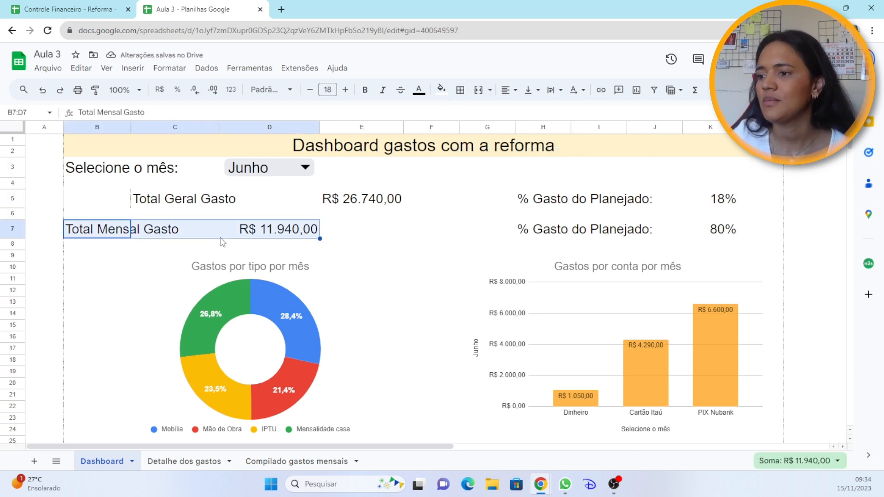
key(ctrl+c)
drag(289, 231, 327, 241)
click(360, 274)
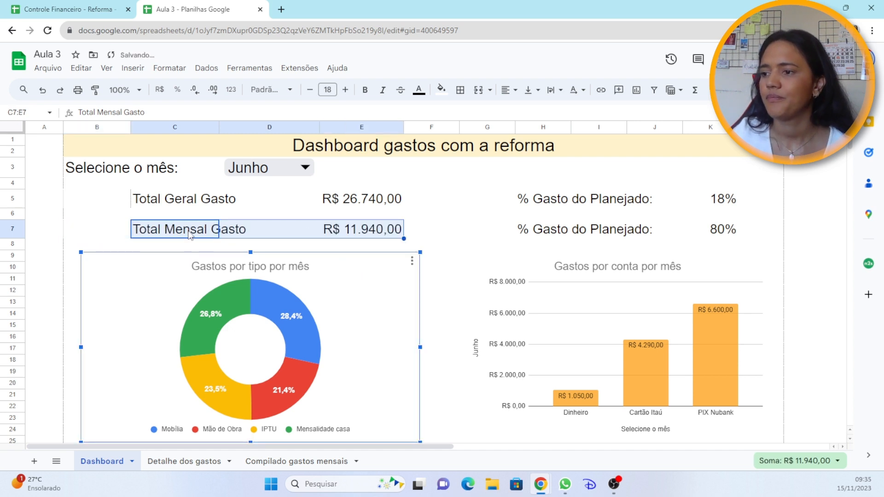
Apply the black dotted left border to B5:B7 to close the gap in the outer frame.
click(103, 207)
drag(101, 201, 105, 232)
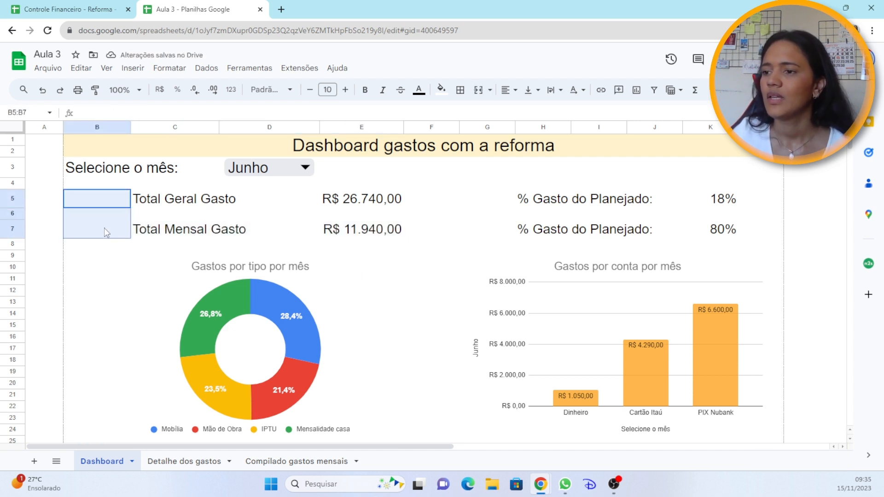
click(460, 90)
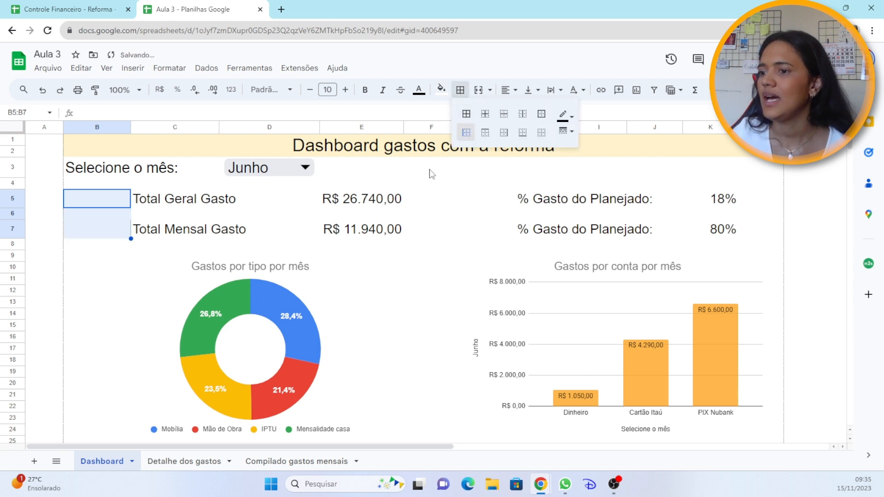
click(465, 237)
Hide the stray line before the two total labels with a solid white left border on C5:C7.
drag(189, 206, 181, 237)
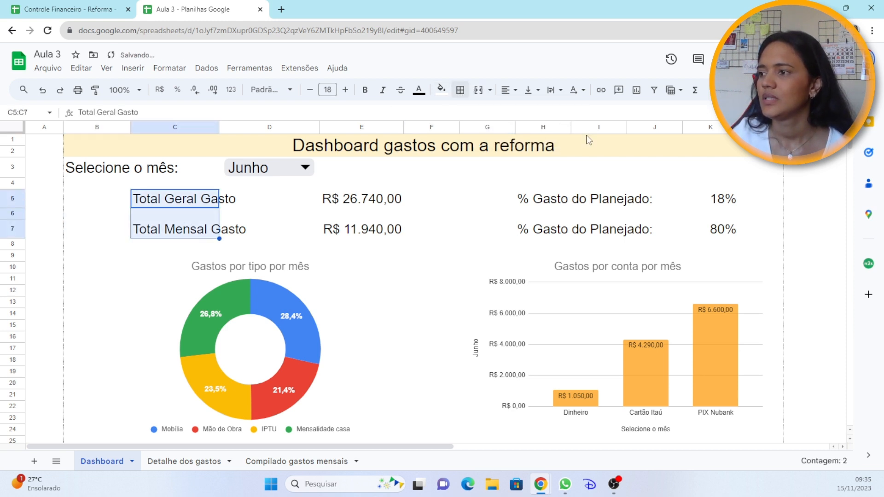
click(459, 90)
click(565, 115)
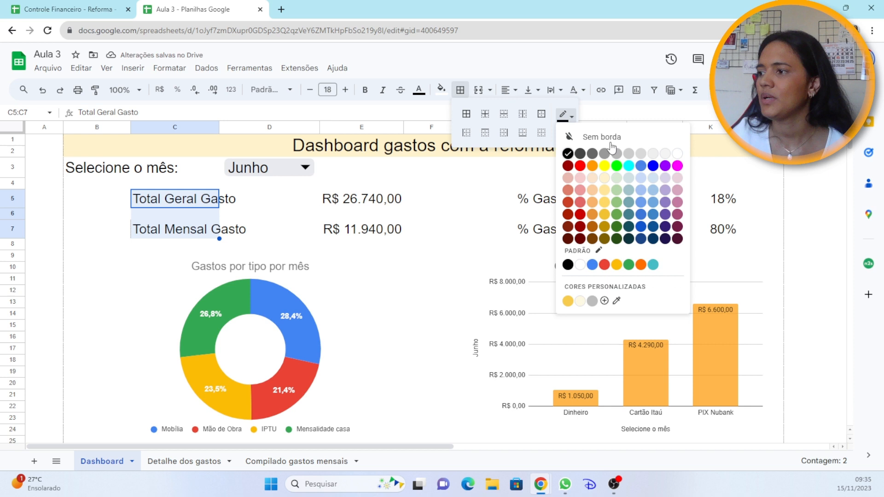
click(677, 154)
click(566, 132)
click(577, 147)
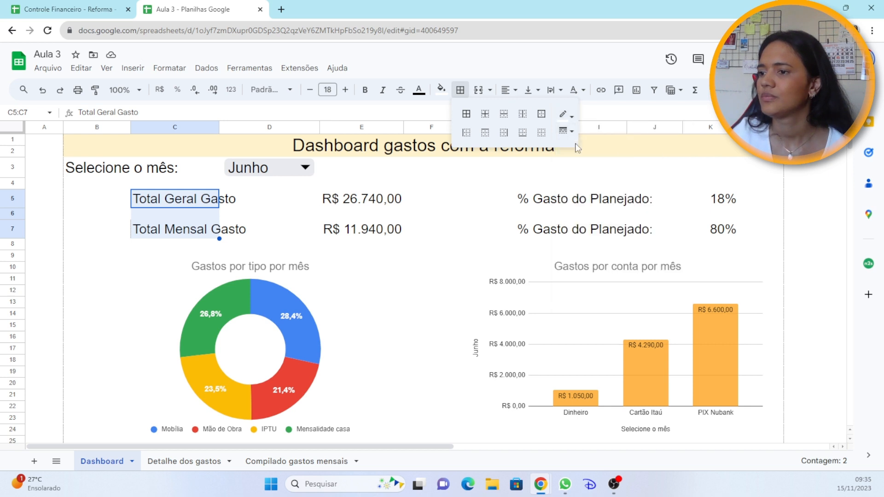
click(466, 133)
click(433, 246)
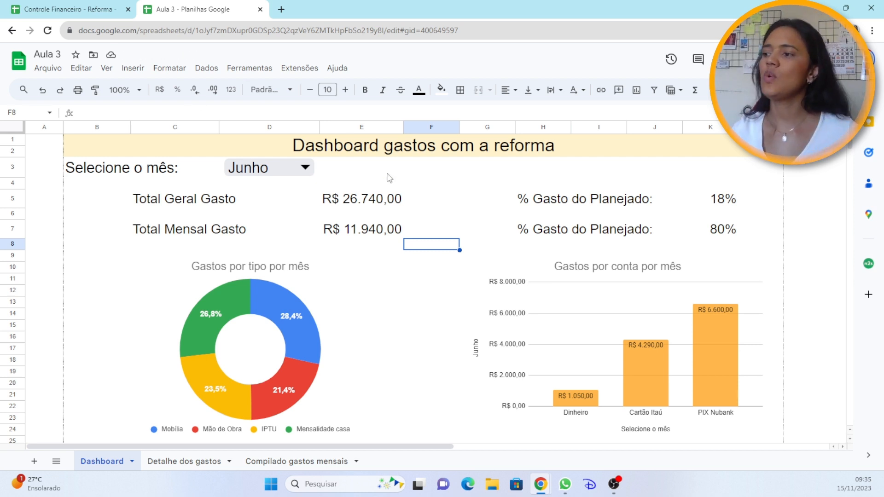
Fill the Total Geral Gasto row, B5:L5, with a very light grey.
drag(106, 204, 766, 206)
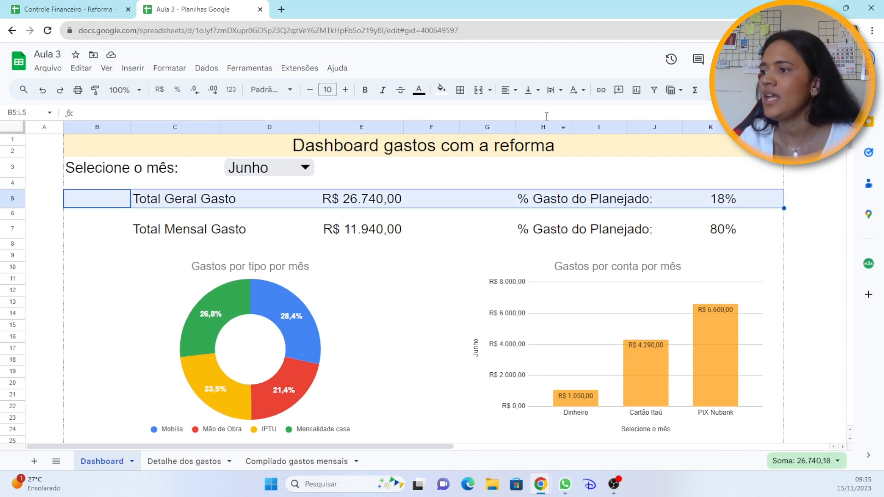
click(440, 89)
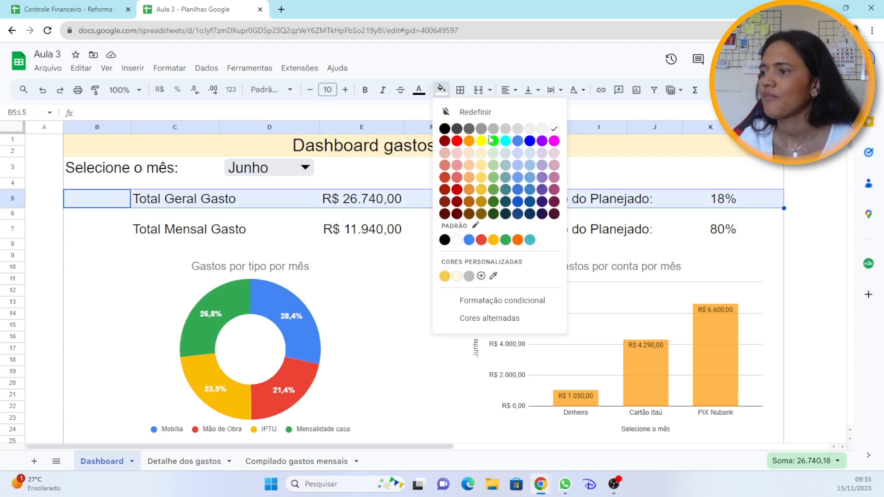
click(532, 129)
click(806, 248)
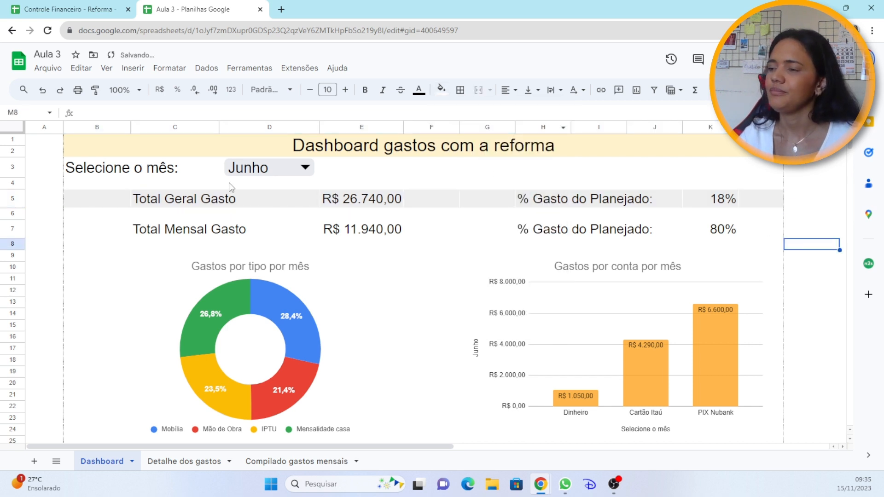
Try a pale blue-green fill on the Total Mensal Gasto row, B7:L7.
drag(110, 233, 767, 240)
click(441, 89)
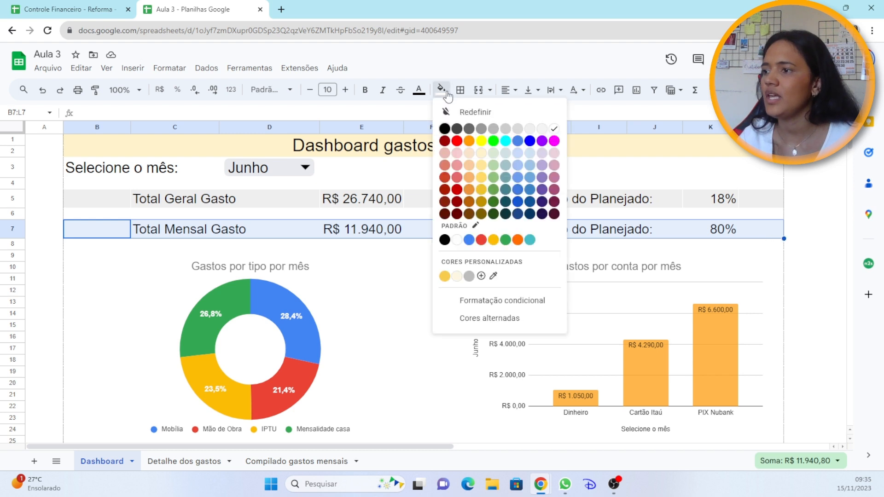
click(508, 156)
click(808, 295)
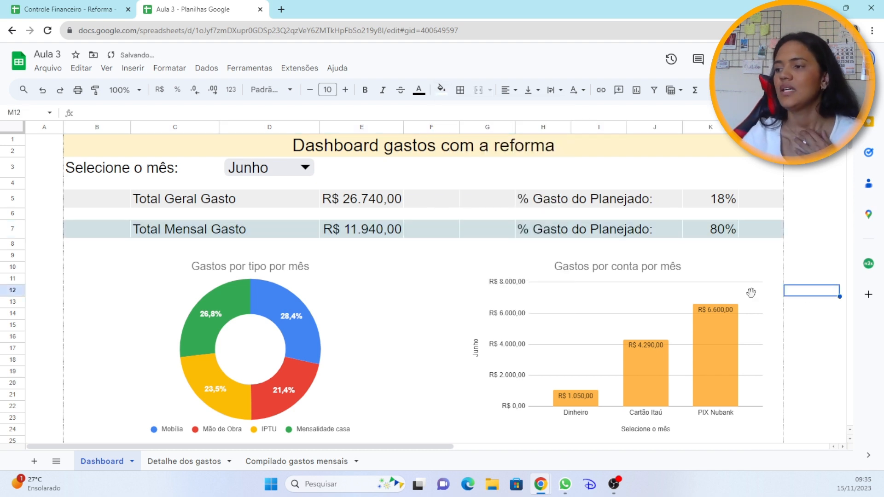
Fill the Total Mensal Gasto row, B7:L7, with a light grey slightly darker than row 5's fill.
drag(115, 228, 773, 233)
click(440, 89)
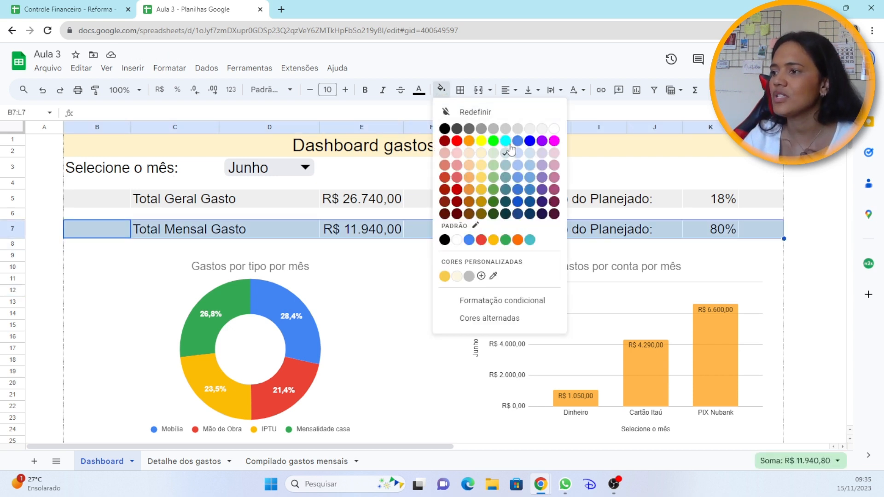
click(518, 130)
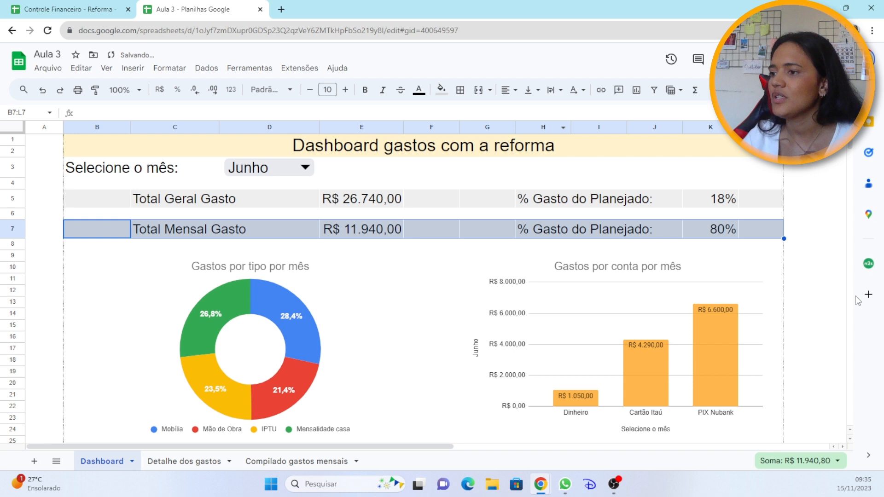
click(812, 292)
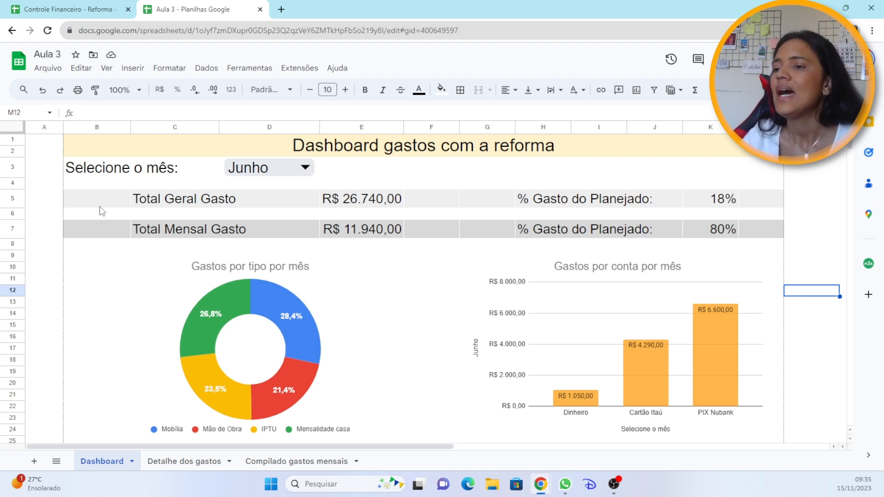
Recolour the inner borders of the Total Geral Gasto row, B5:L5, very light grey to blend with its fill.
drag(110, 200, 744, 212)
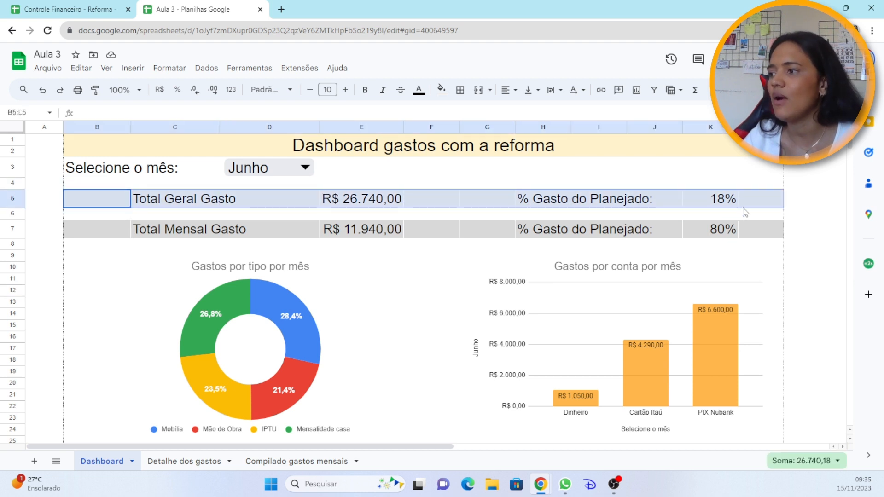
click(459, 91)
click(563, 114)
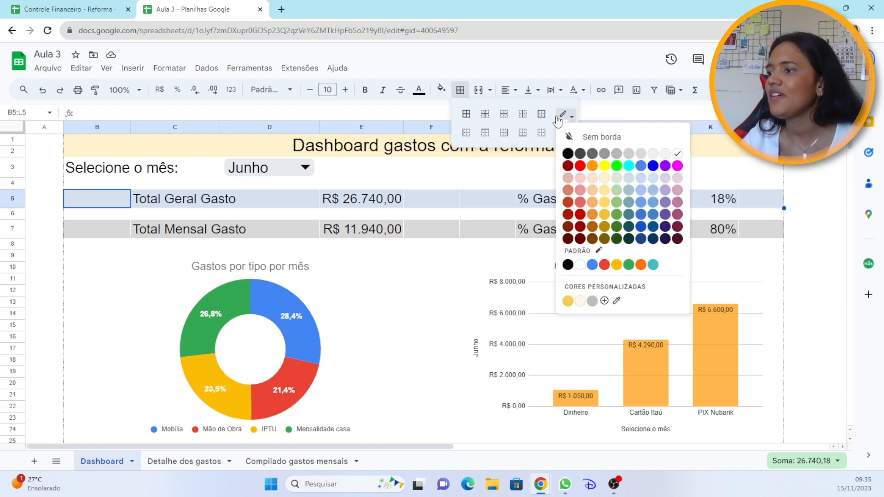
click(651, 156)
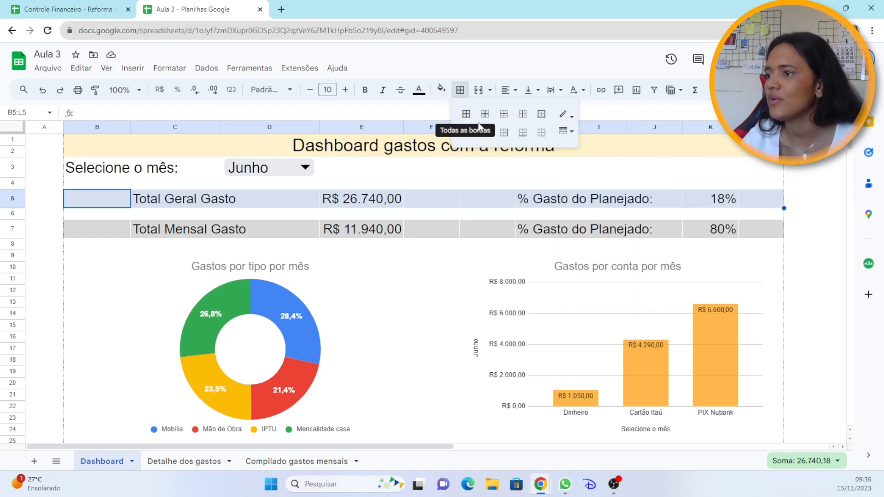
click(439, 273)
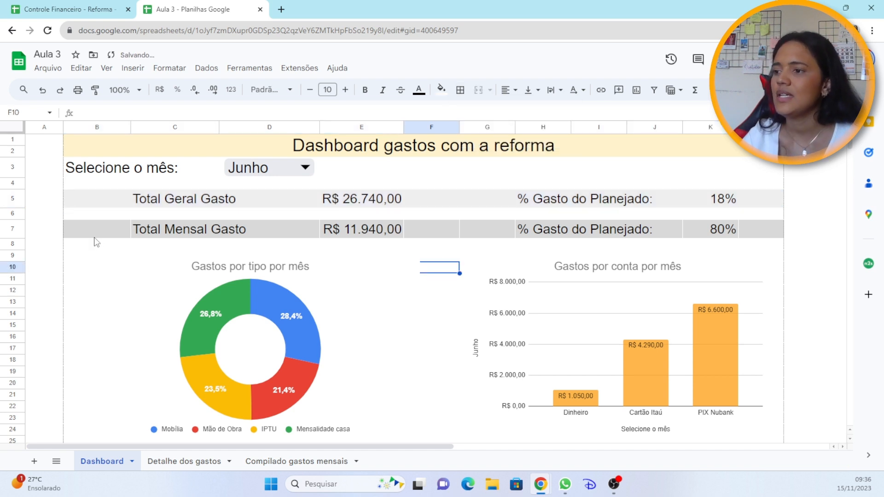
Recolour the inner borders of the Total Mensal Gasto row, B7:L7, light grey to blend with its fill.
drag(101, 237, 767, 238)
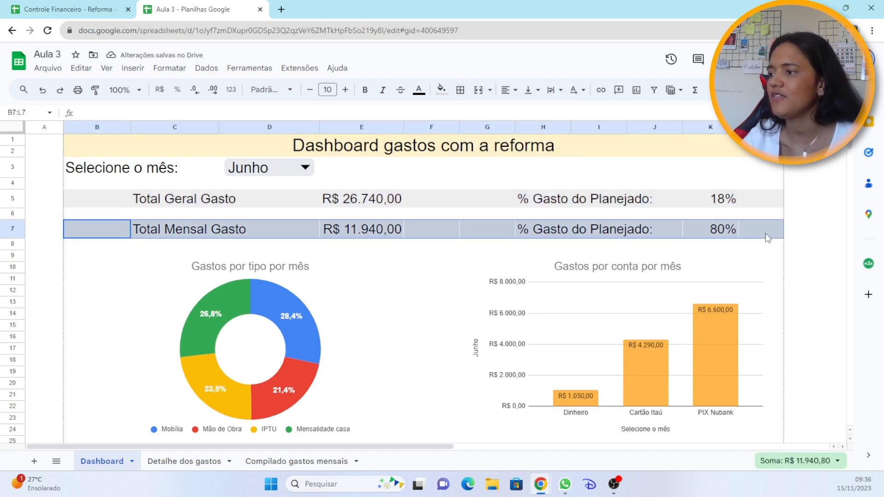
click(459, 90)
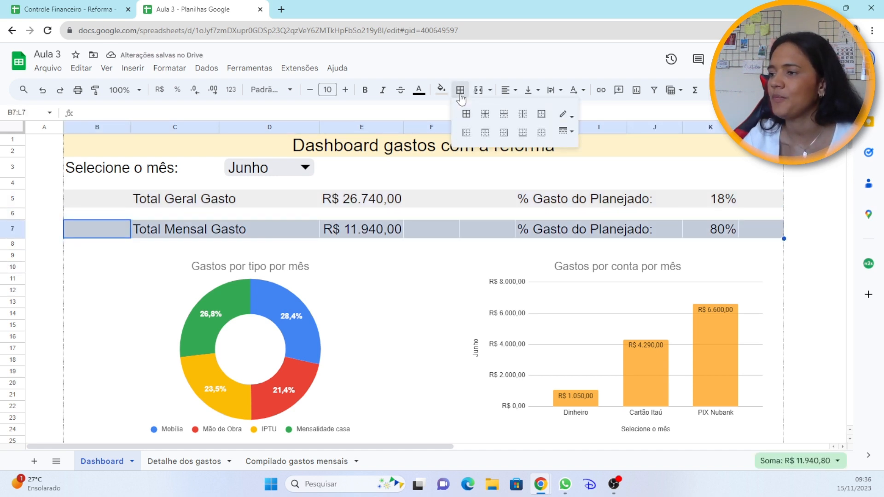
click(565, 117)
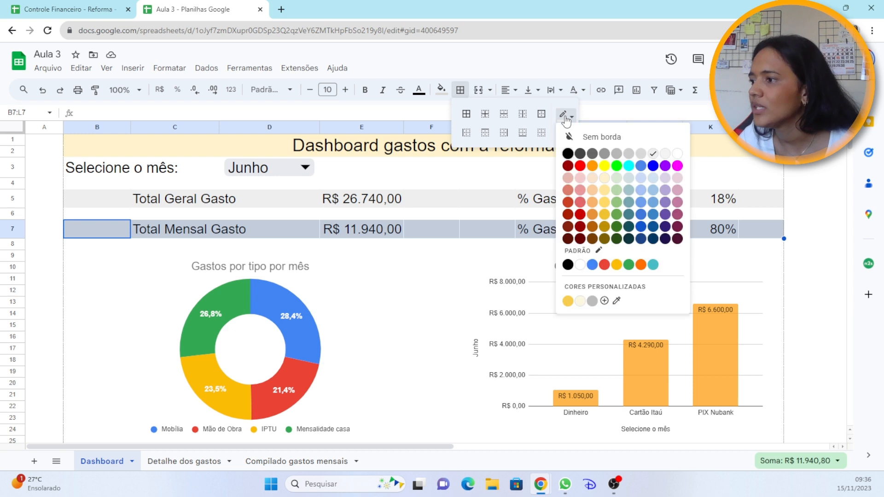
click(629, 154)
click(486, 114)
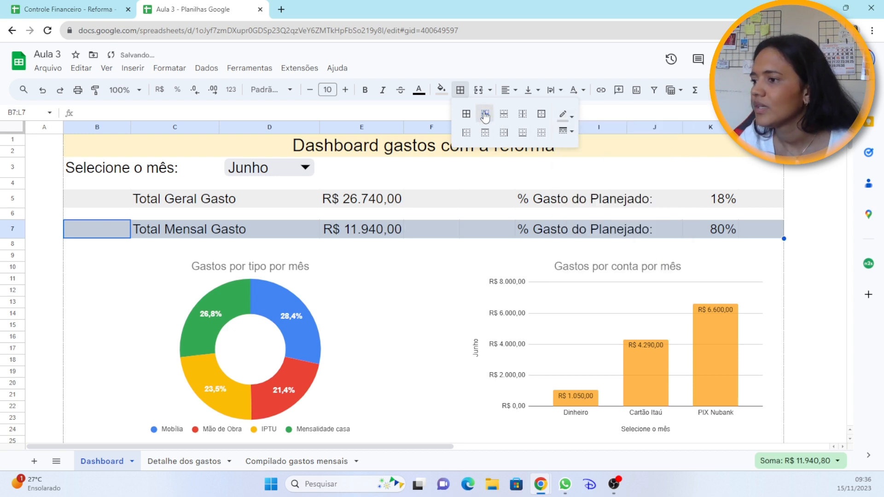
click(566, 115)
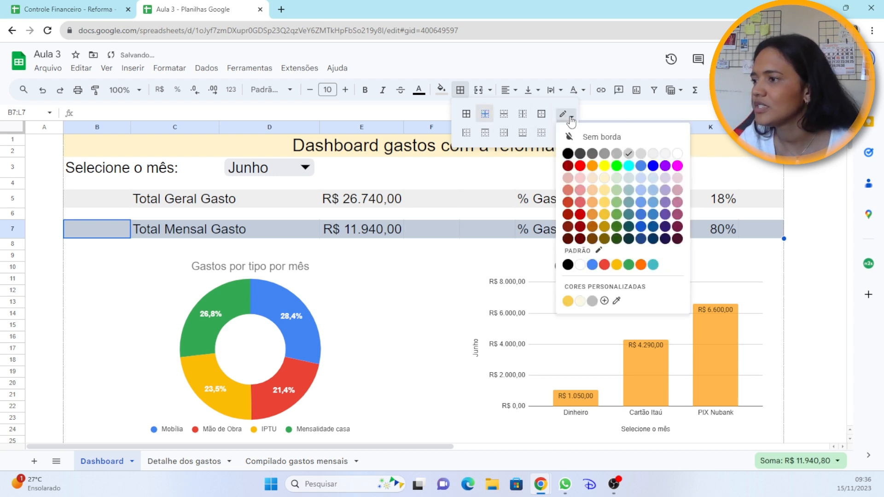
click(642, 156)
click(486, 115)
click(421, 275)
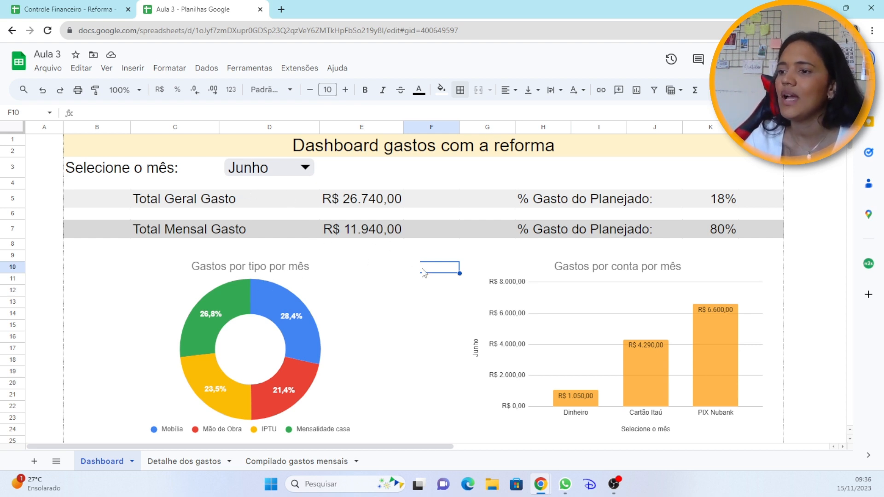
Review the charts on the Dashboard and compare its layout with the Resumo sheet of the Controle Financeiro - Reforma spreadsheet.
scroll(423, 273, down, 8)
scroll(581, 321, up, 8)
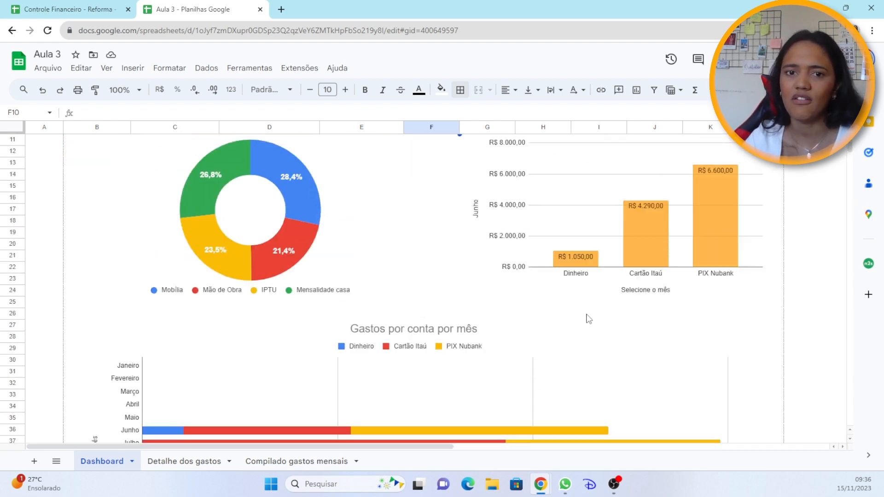
click(70, 5)
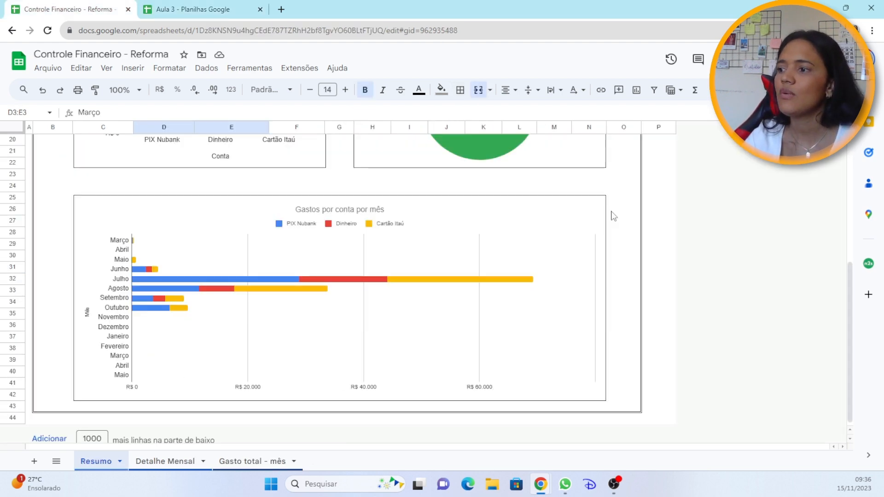
scroll(587, 272, up, 6)
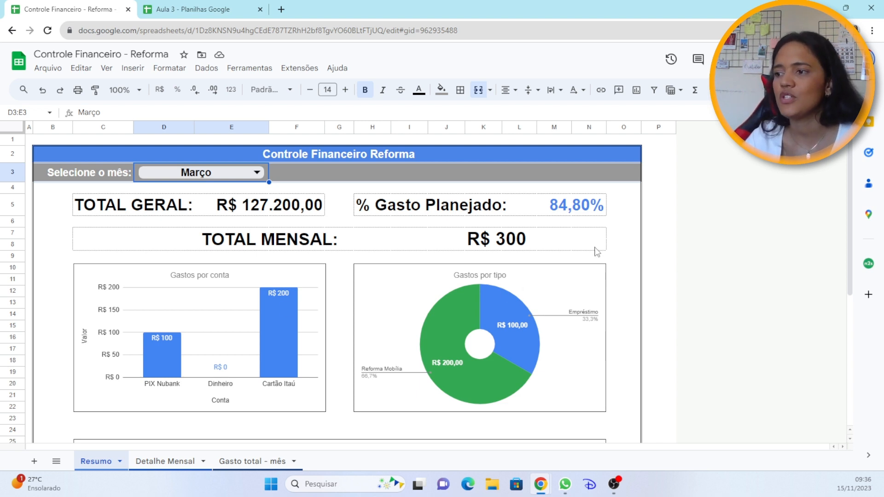
click(189, 9)
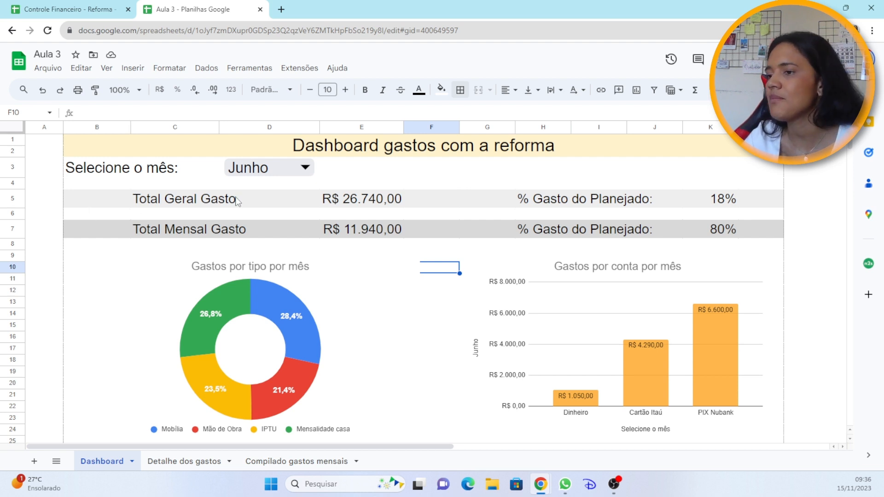
Outline the Total Geral Gasto block, B5:F5, with a solid black outer border.
click(129, 201)
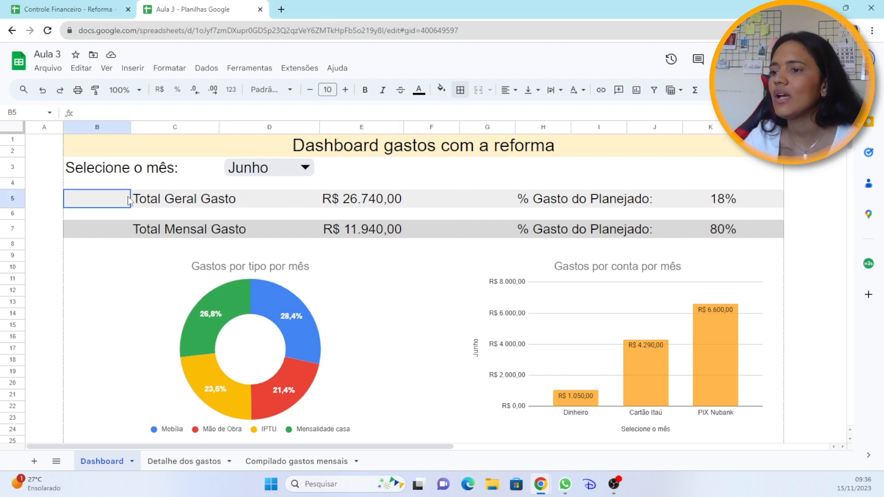
drag(129, 201, 433, 193)
click(460, 90)
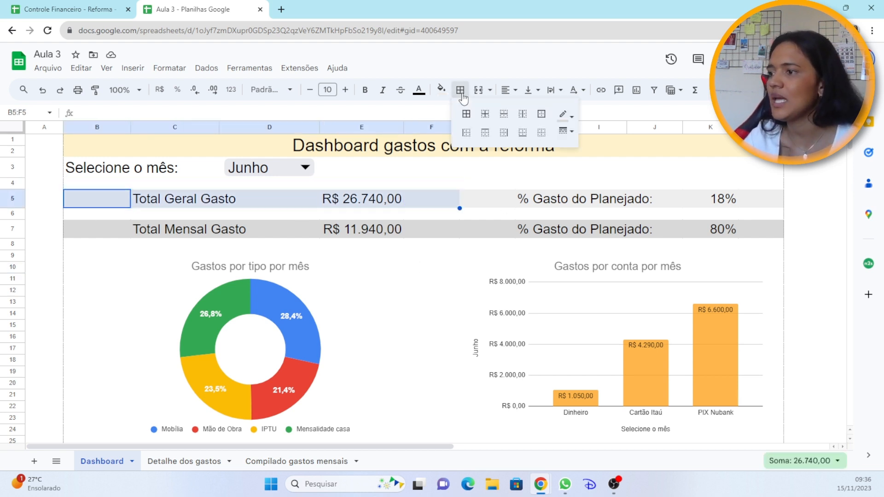
click(566, 115)
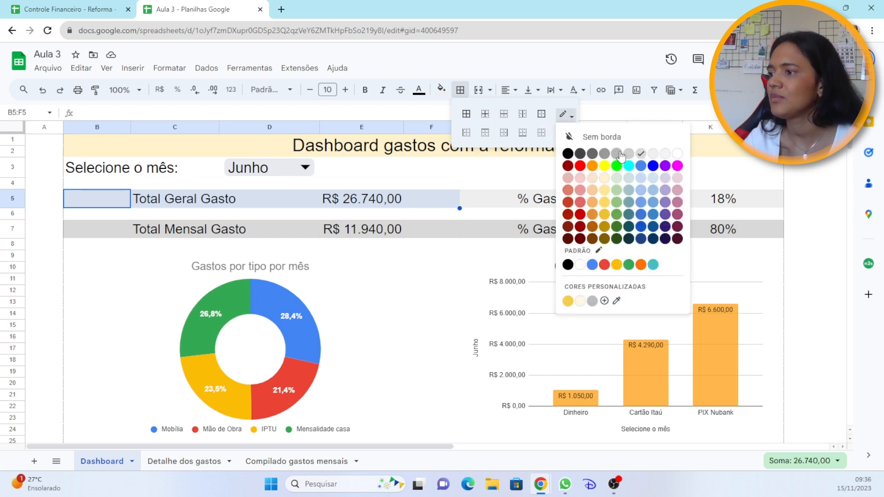
click(565, 131)
click(565, 131)
click(578, 161)
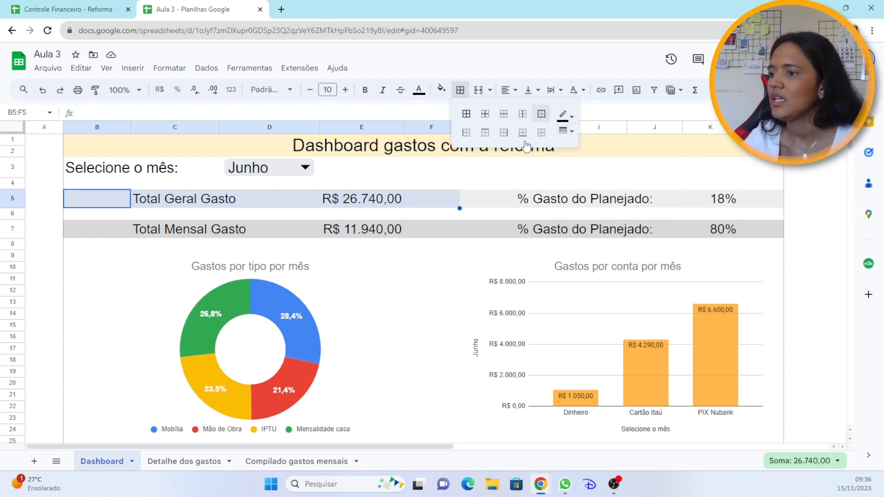
click(542, 114)
click(450, 302)
Outline the Total Mensal Gasto block, B7:F7, with the same black outer border.
drag(115, 228, 430, 222)
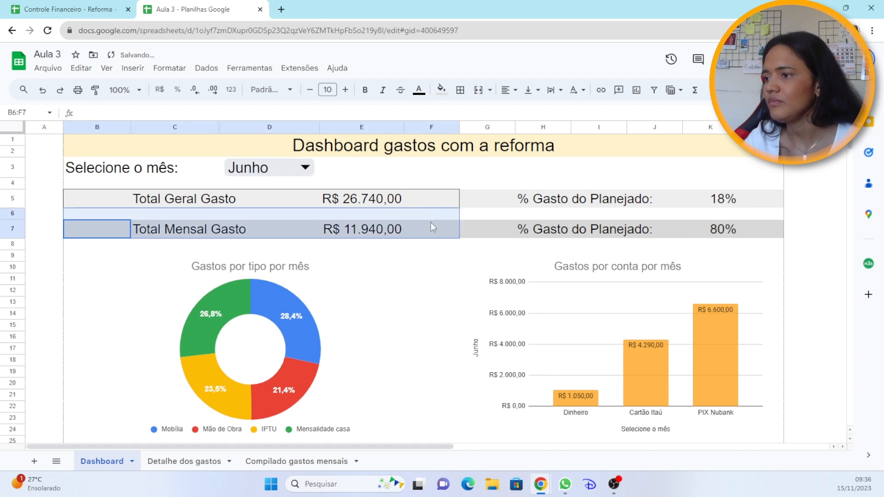
click(460, 90)
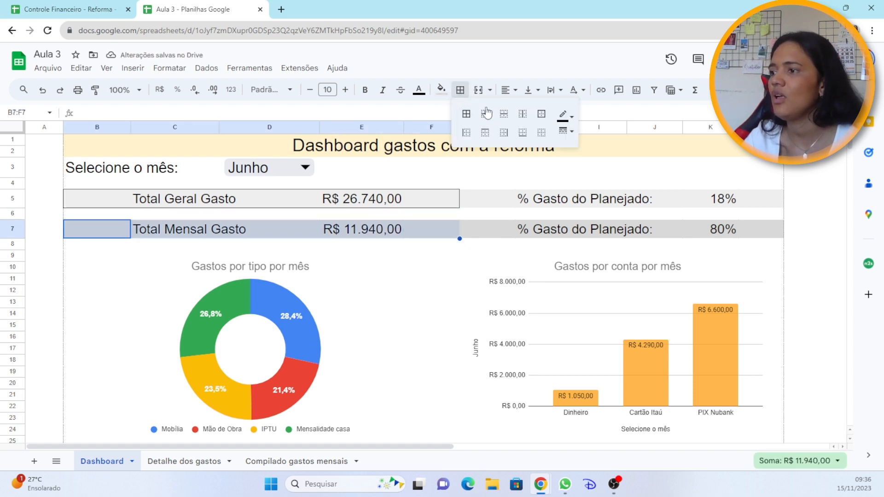
click(541, 114)
Outline both % Gasto do Planejado blocks, H5:L5 and H7:L7, with black outer borders.
mouse_move(552, 201)
mouse_down()
mouse_move(670, 198)
mouse_move(753, 212)
mouse_move(541, 200)
mouse_up()
click(760, 213)
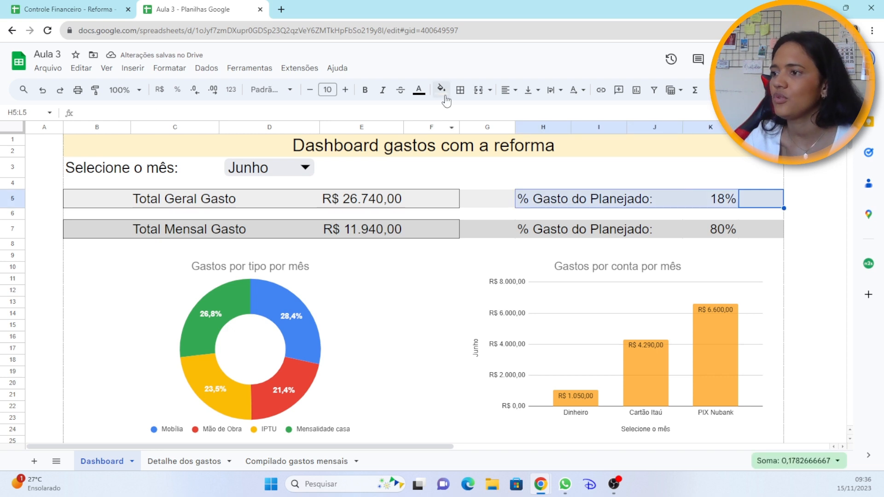
click(460, 90)
click(542, 114)
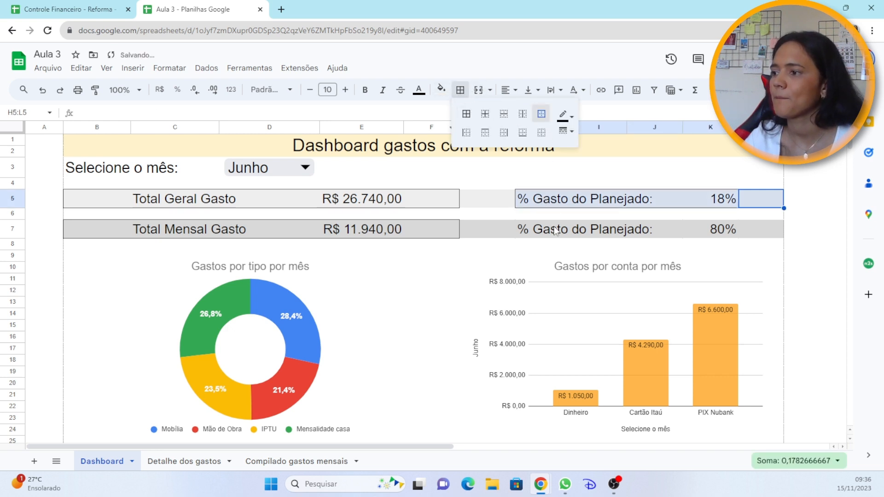
drag(552, 230, 762, 235)
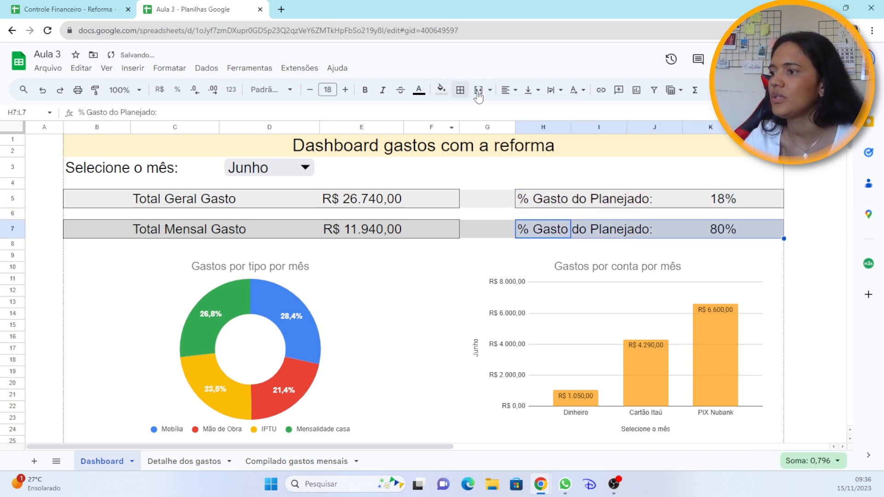
click(460, 90)
click(541, 114)
click(803, 281)
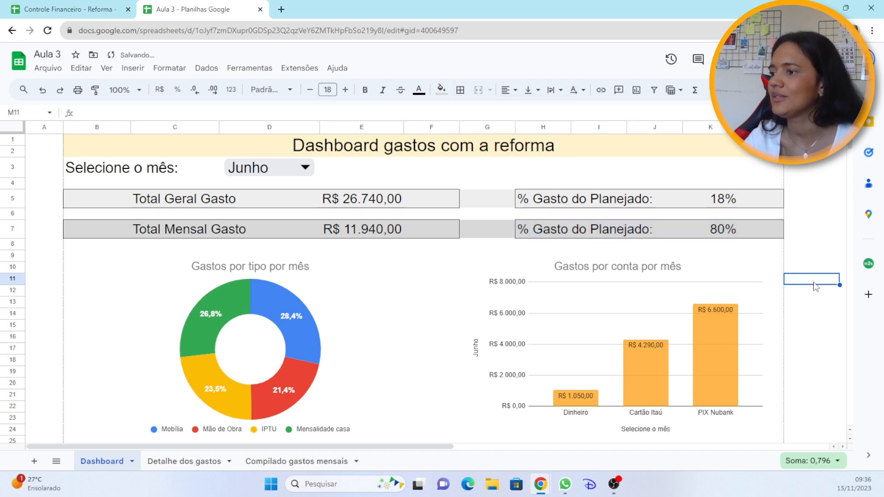
Fill the gap between the outlined blocks, G4:G8, with white.
drag(483, 184, 482, 202)
drag(481, 234, 481, 246)
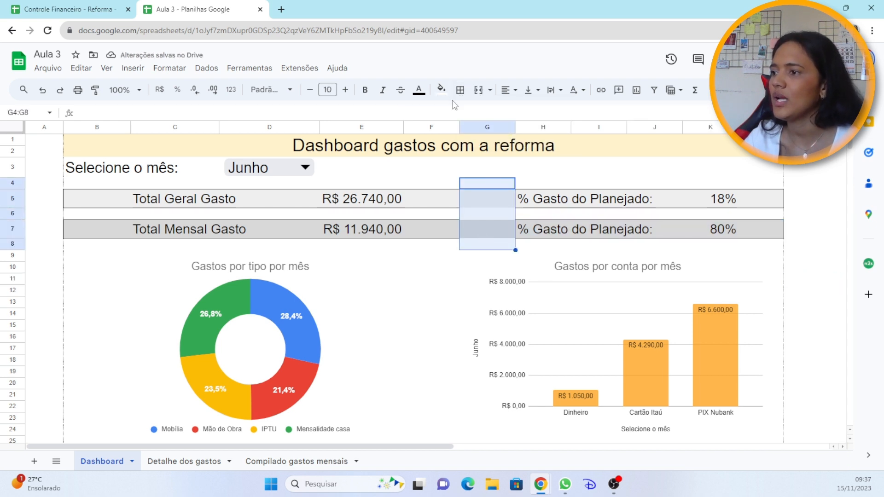
click(441, 90)
click(517, 157)
click(812, 326)
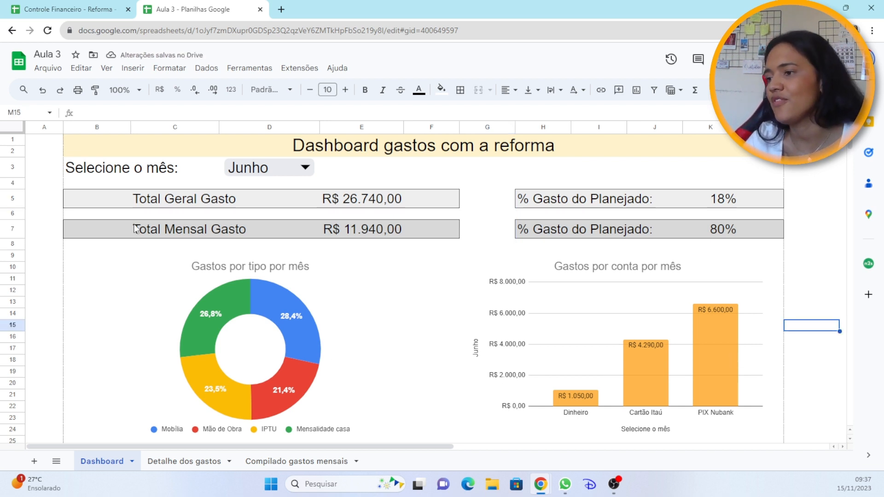
Remove the grey fill from the empty cells before the total labels, B5:B7.
drag(111, 197, 109, 232)
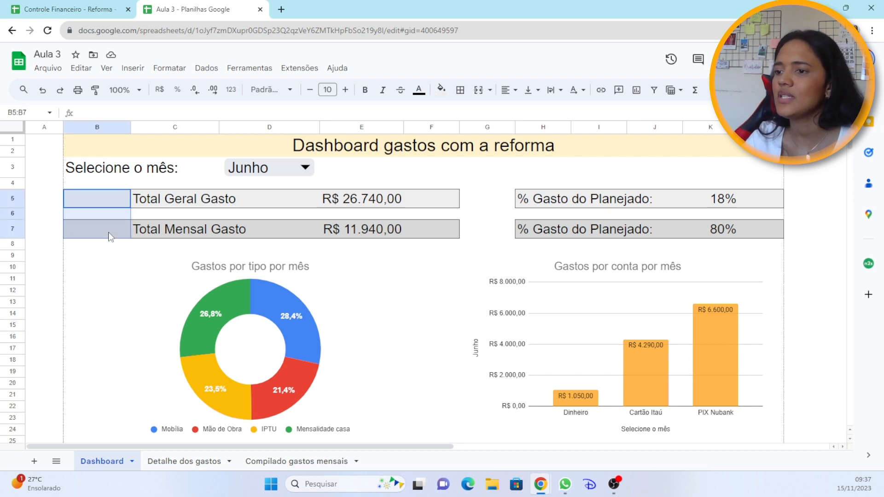
click(439, 89)
click(459, 113)
click(425, 282)
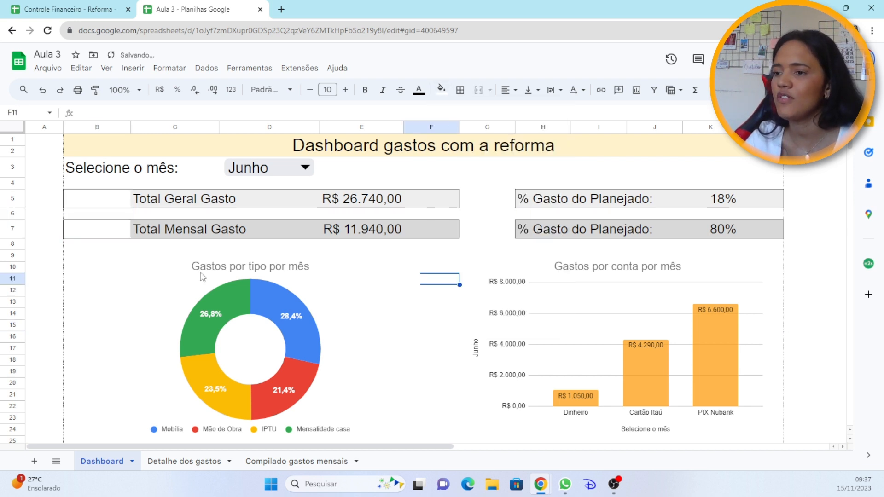
Add a black left border to the Total Geral Gasto and Total Mensal Gasto label cells, C5 and C7.
click(165, 199)
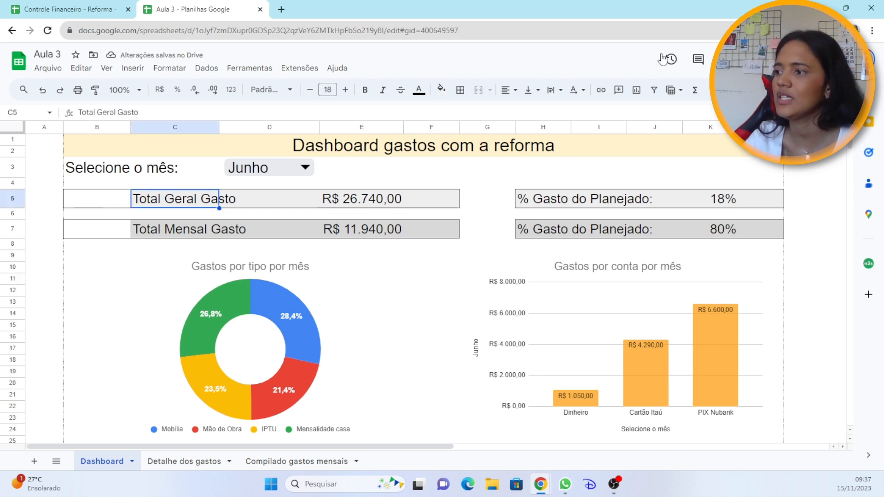
click(462, 92)
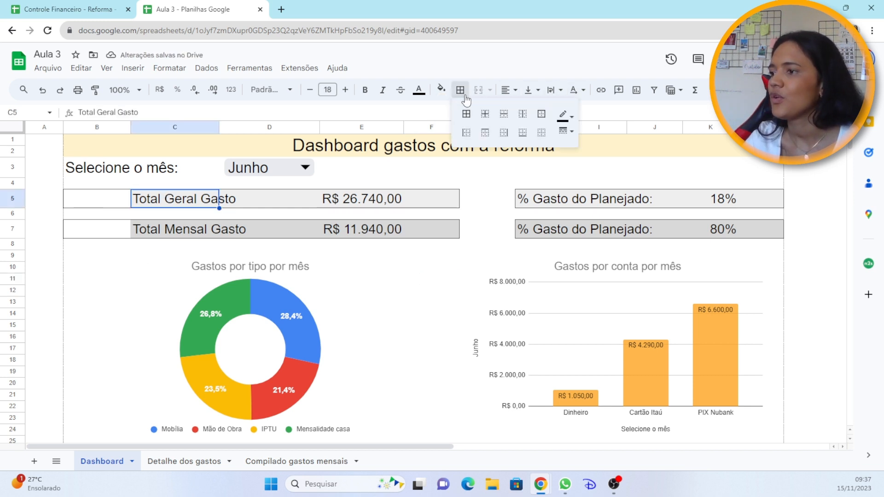
click(465, 132)
click(178, 234)
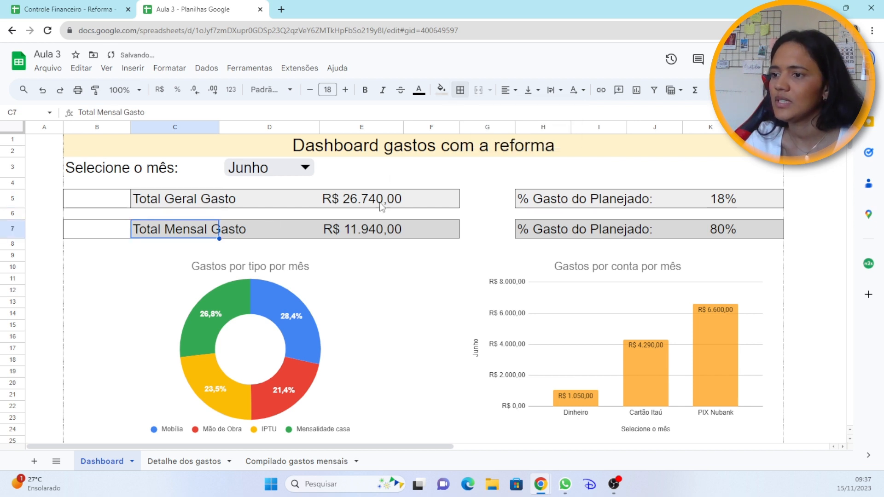
click(460, 94)
click(465, 133)
click(130, 298)
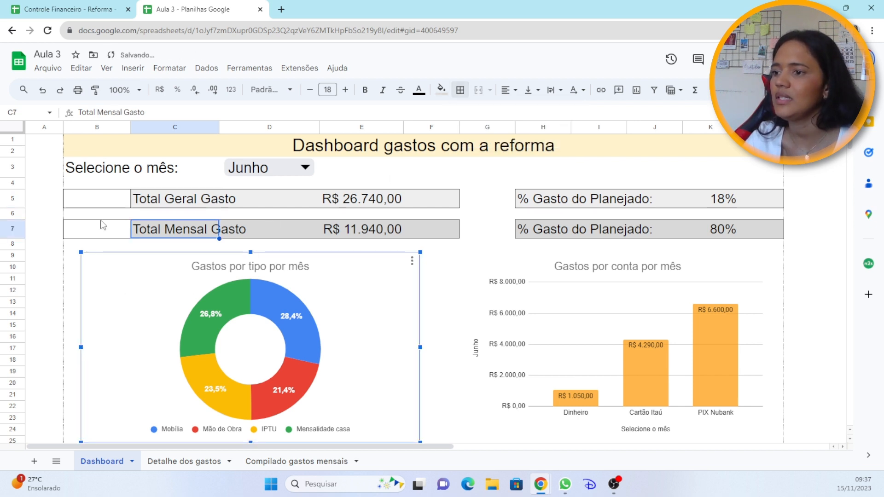
click(457, 271)
Apply white inner borders to the empty cells before the total labels, B5:B7.
drag(96, 198, 88, 237)
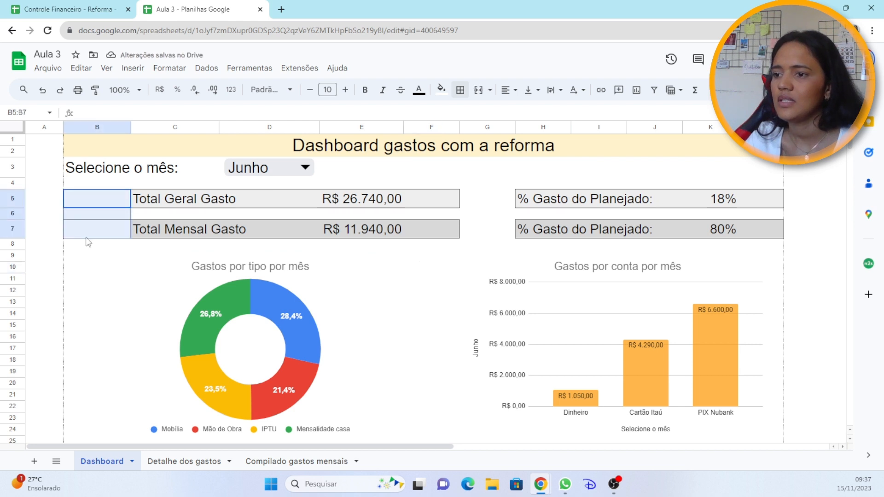
click(460, 90)
click(563, 115)
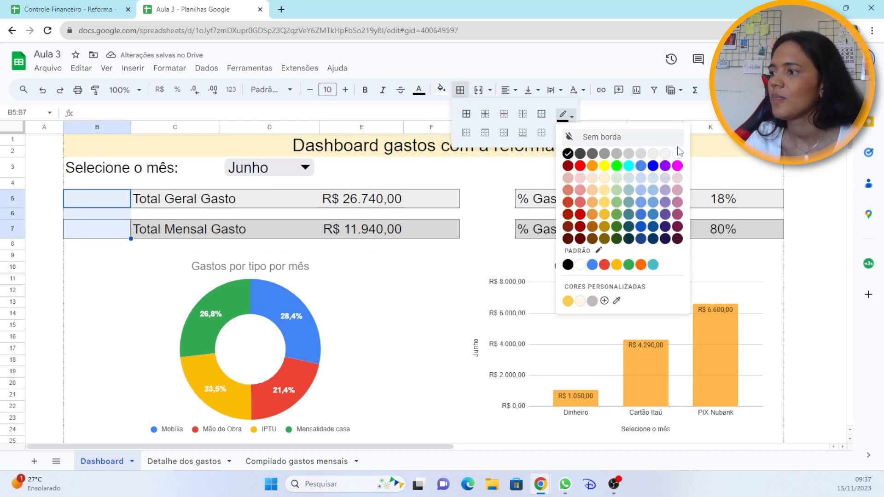
click(677, 155)
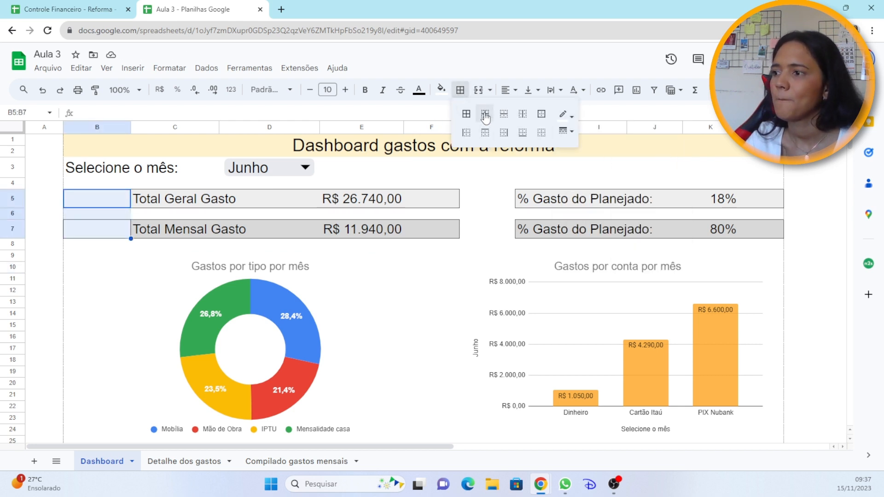
click(485, 115)
click(136, 284)
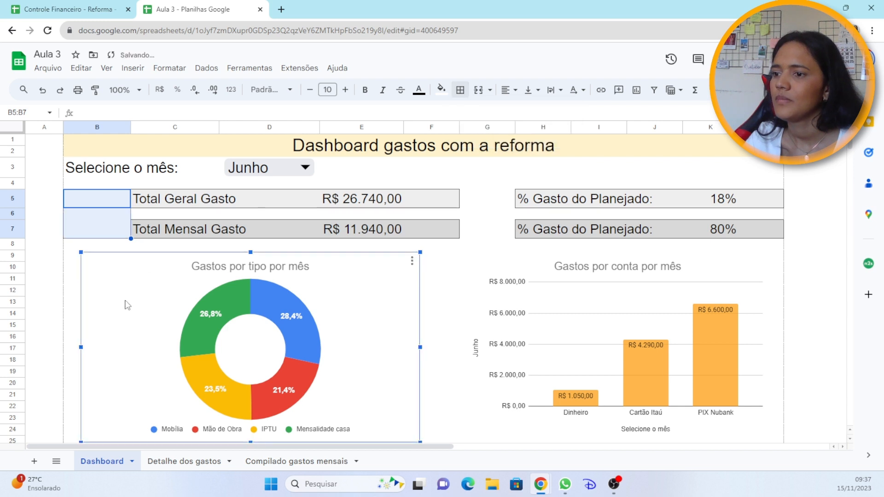
click(488, 256)
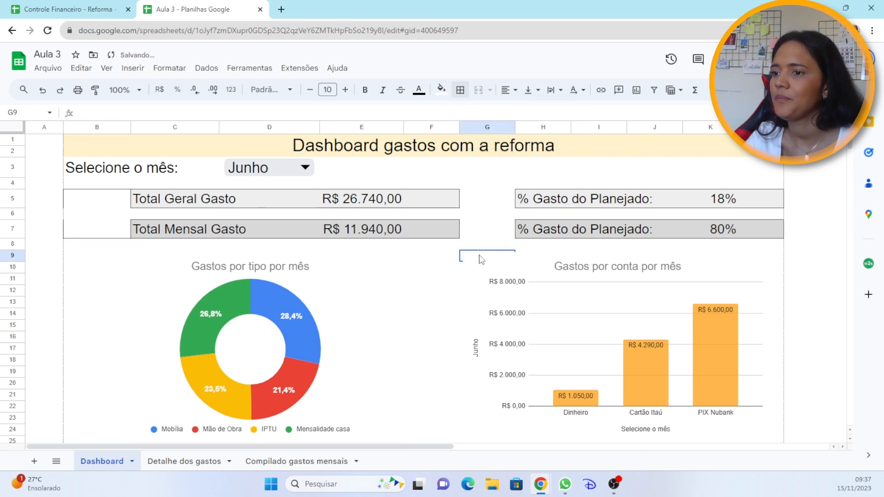
Whiten the top border of cell B5 and the bottom border of cell B7.
click(104, 195)
click(460, 90)
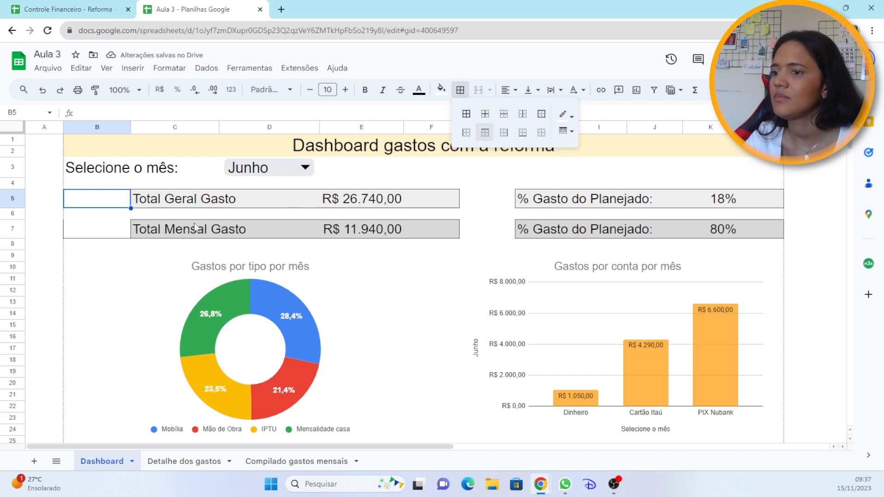
click(94, 233)
click(460, 90)
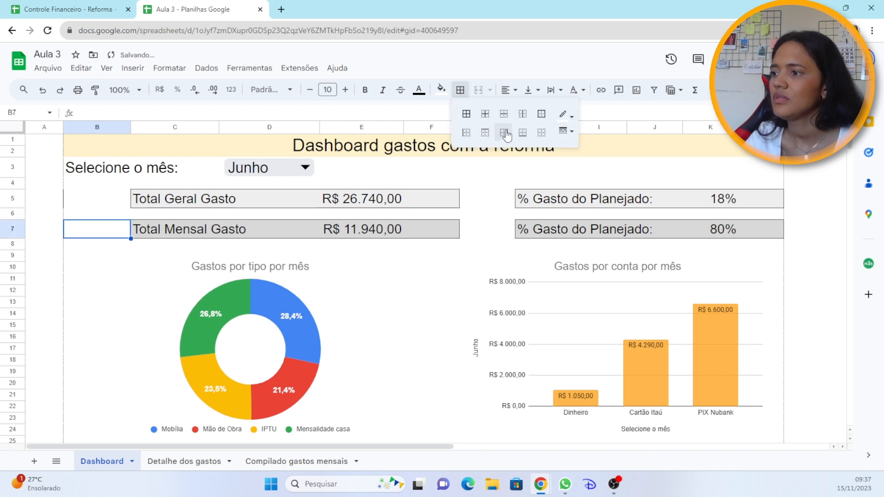
click(437, 279)
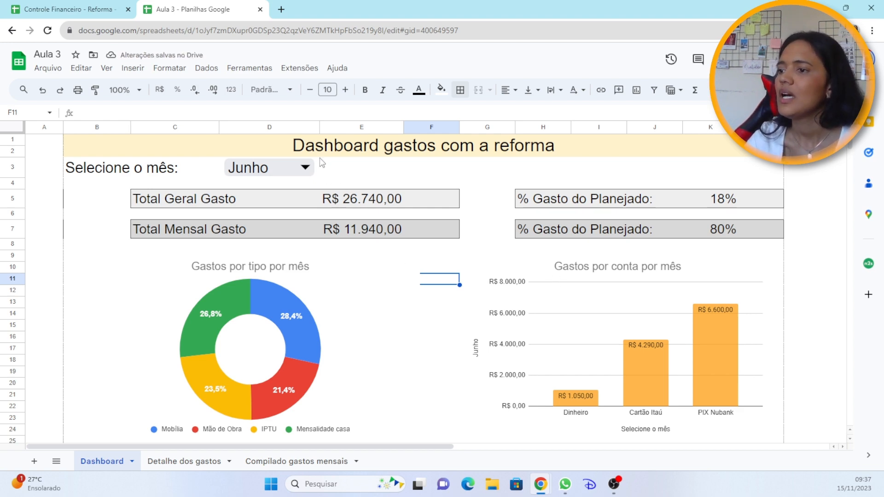
scroll(381, 316, down, 5)
scroll(460, 311, up, 5)
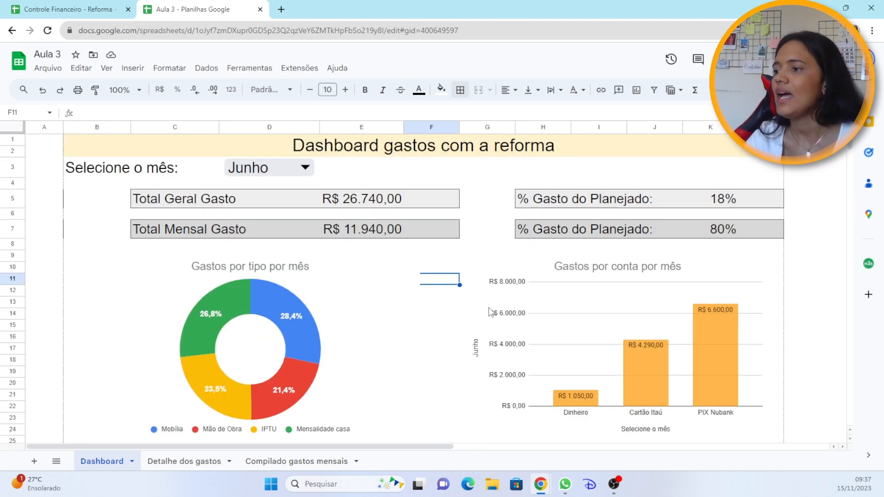
Remove the grey fill from the empty cells after the planned-spend percentages, L5:L7.
click(803, 249)
click(763, 201)
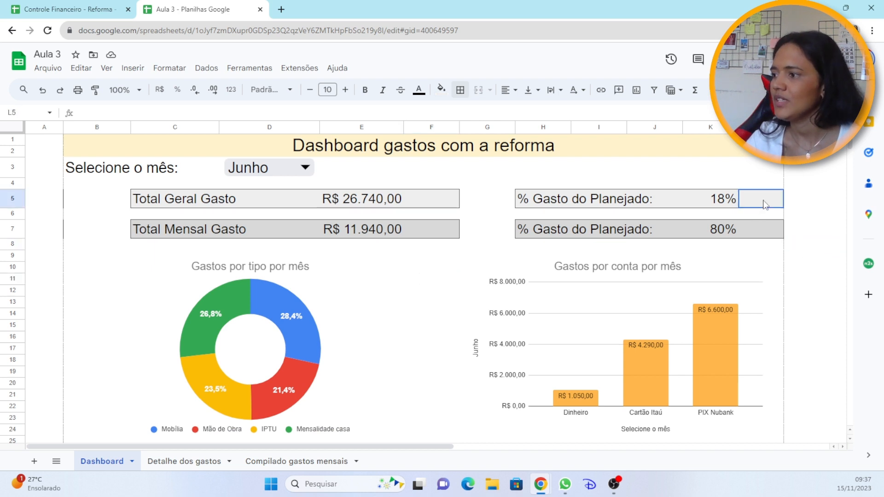
drag(763, 203, 768, 229)
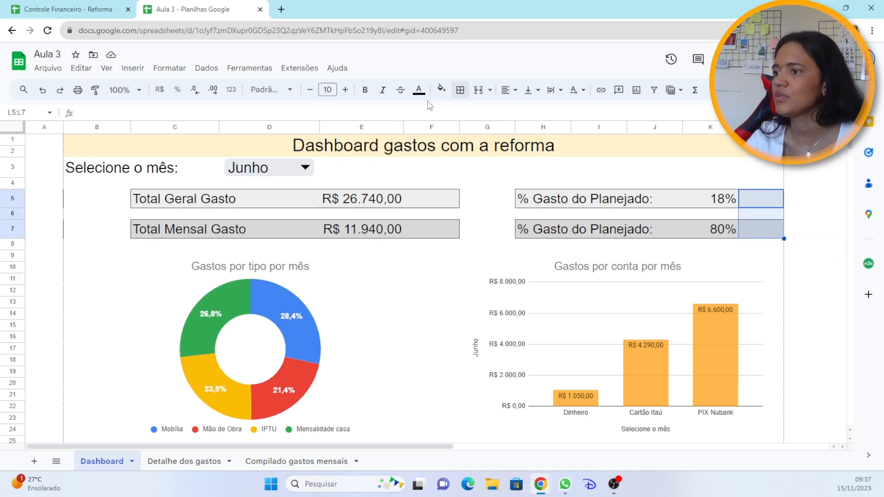
click(440, 90)
click(453, 112)
click(798, 236)
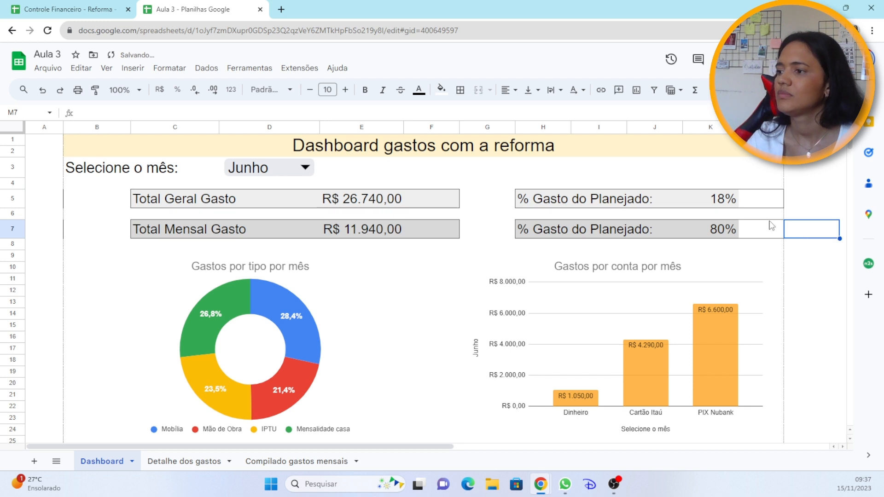
Whiten all borders of the empty cells L5:L7.
drag(761, 204, 764, 226)
click(460, 90)
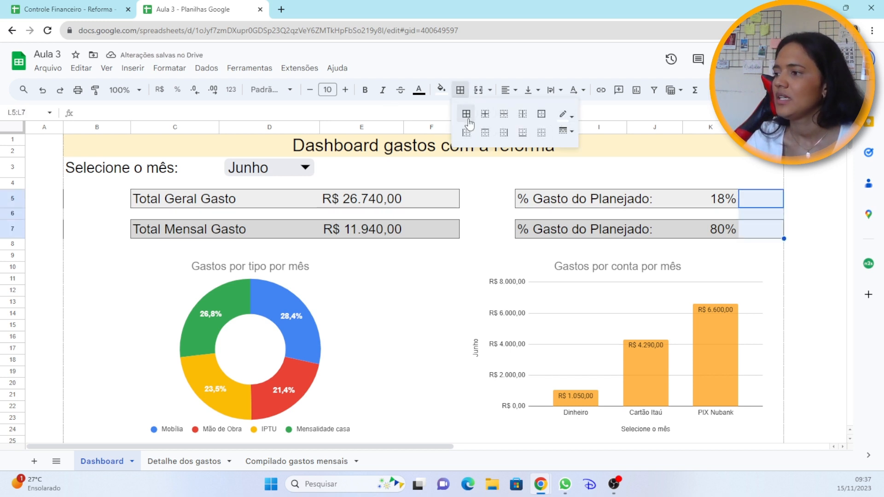
click(466, 116)
click(812, 235)
Add a black right border to both % Gasto do Planejado value cells, K5 and K7.
drag(704, 205, 708, 228)
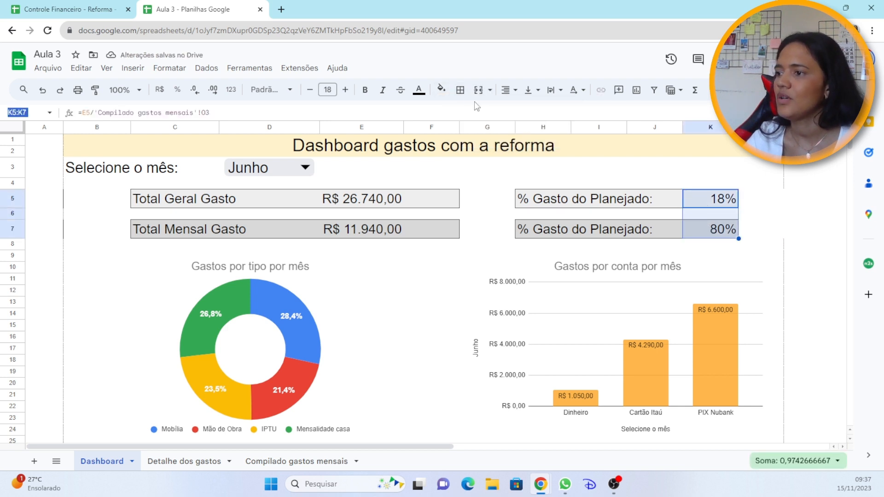
click(723, 200)
click(459, 90)
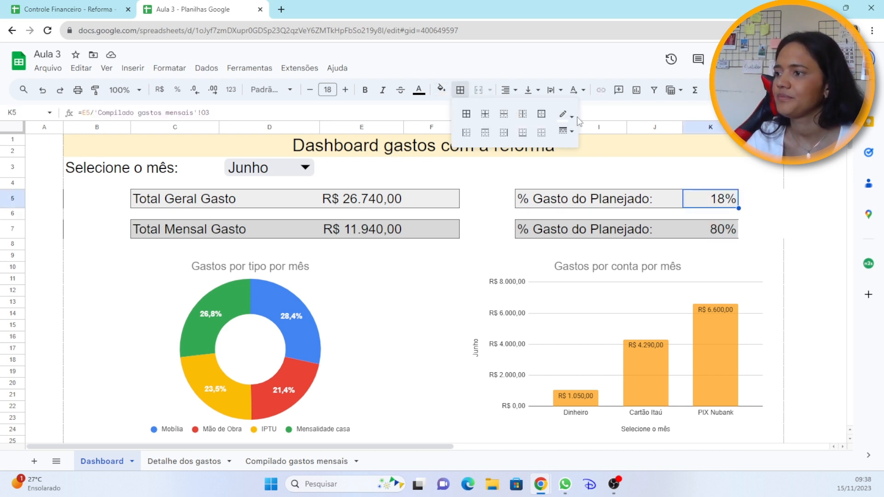
click(565, 114)
click(569, 154)
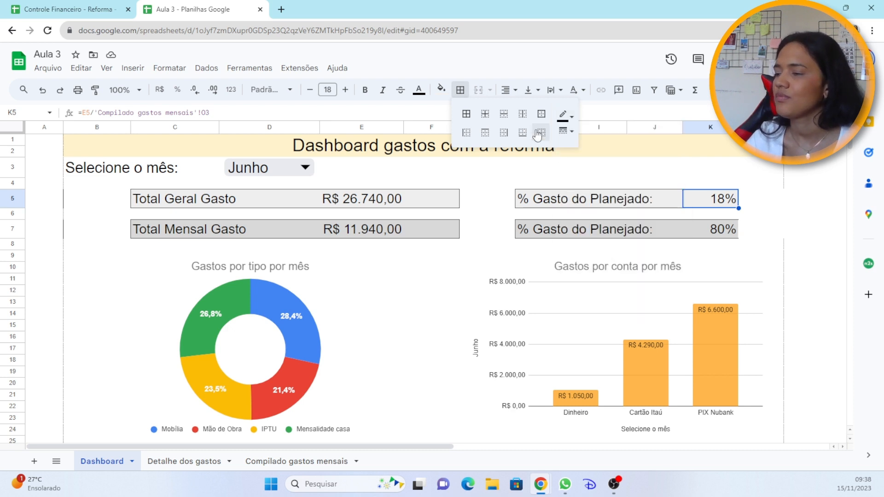
click(504, 134)
click(702, 228)
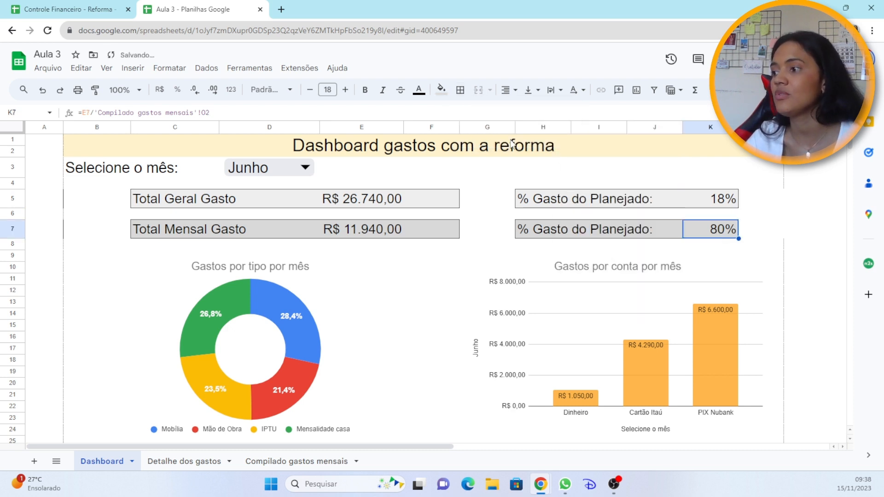
click(460, 90)
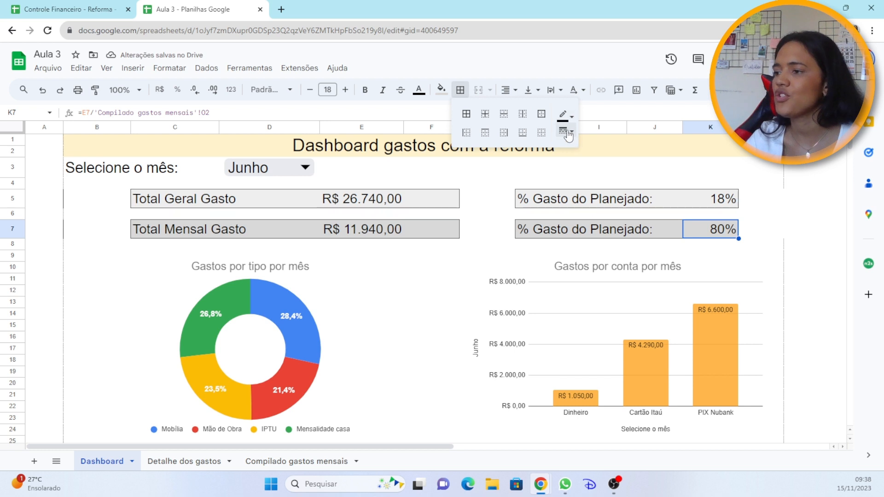
click(510, 141)
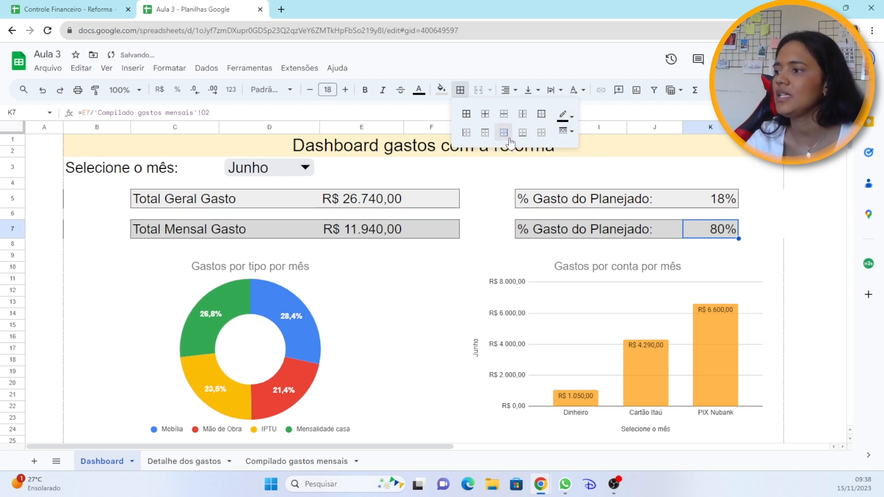
click(782, 246)
Restore the dashboard's outer edge with a dashed right border on L4:L8.
drag(764, 184, 775, 244)
click(460, 90)
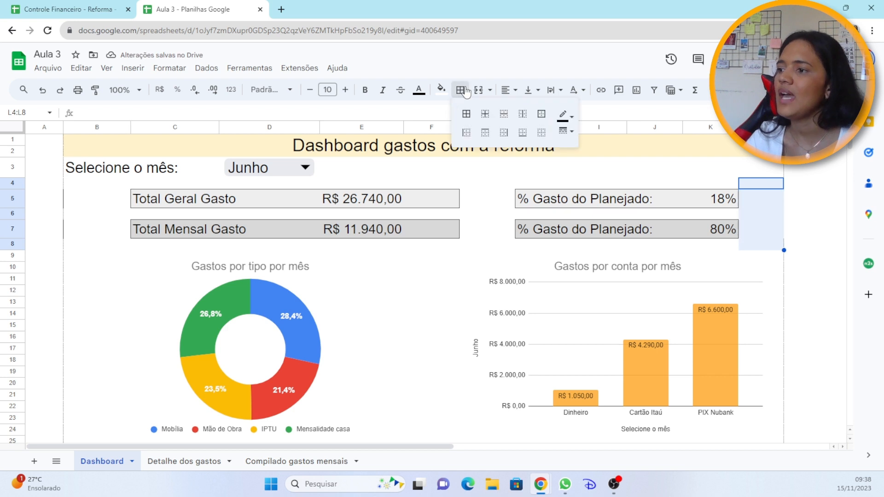
click(565, 131)
click(598, 201)
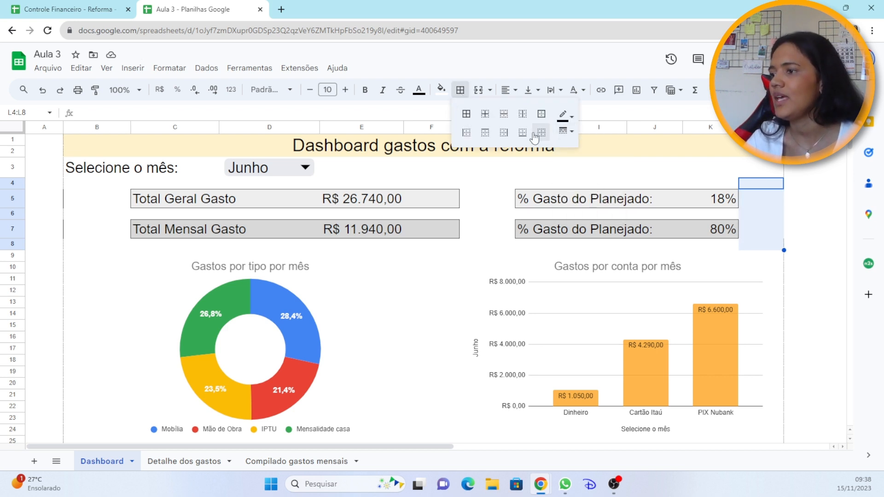
click(497, 134)
click(802, 234)
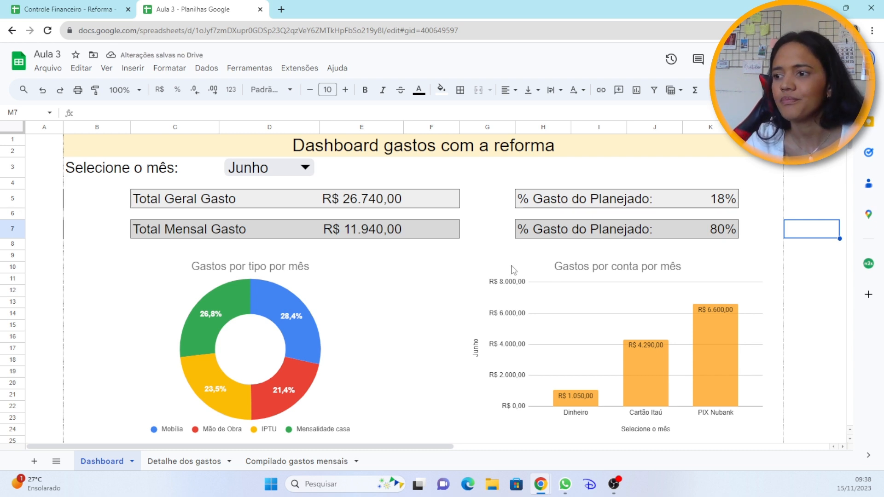
Narrow the empty column A to about half its width and check the chart layout.
drag(63, 127, 46, 126)
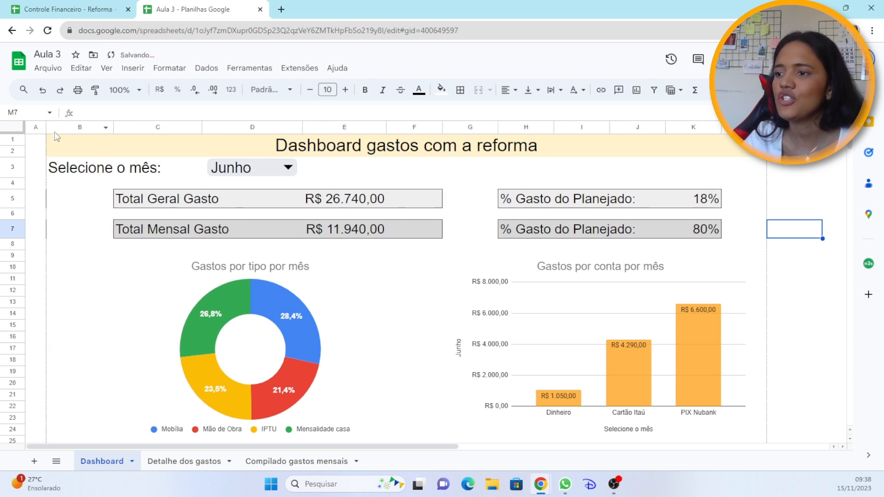
click(258, 345)
scroll(571, 308, down, 3)
scroll(568, 316, up, 3)
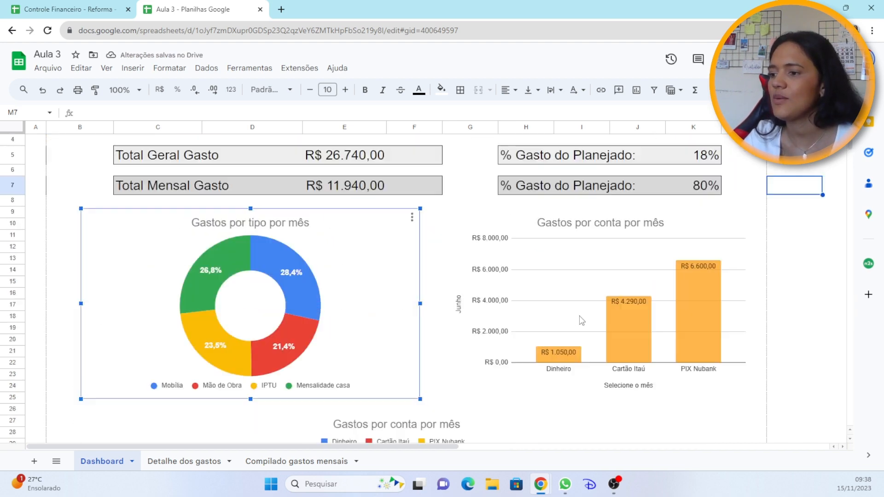
click(806, 281)
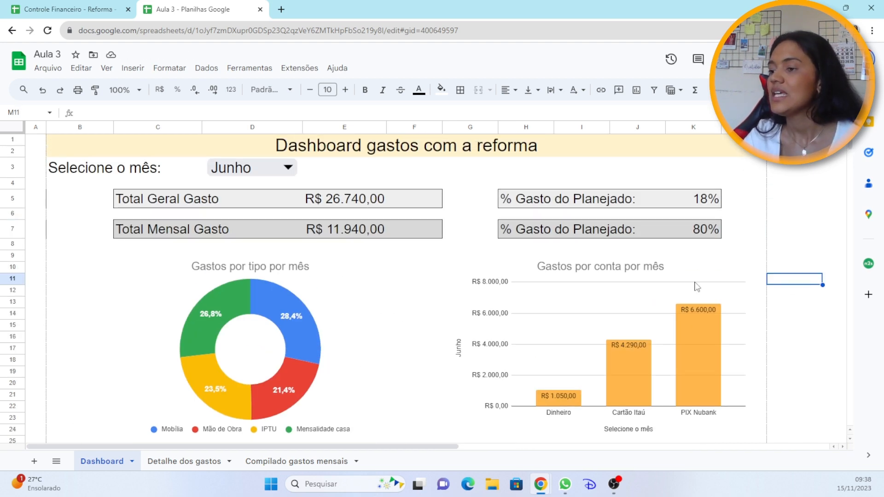
Set the dashboard's month selector to Julho.
click(258, 168)
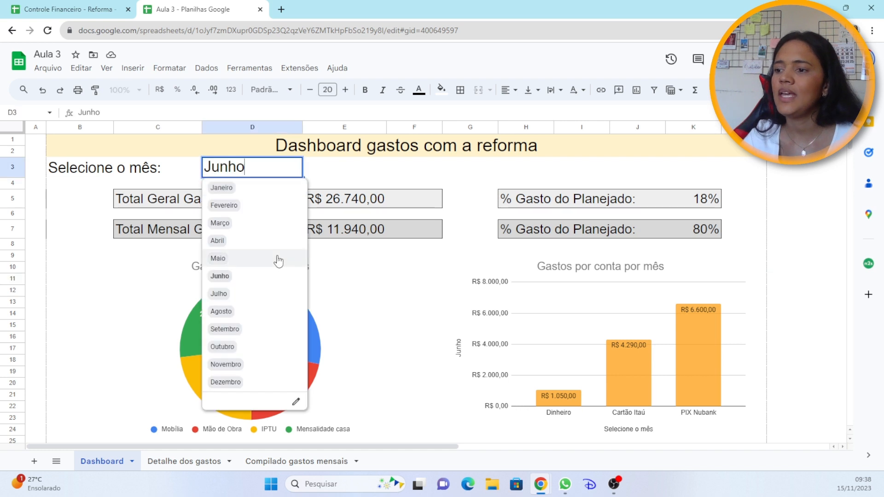
click(269, 295)
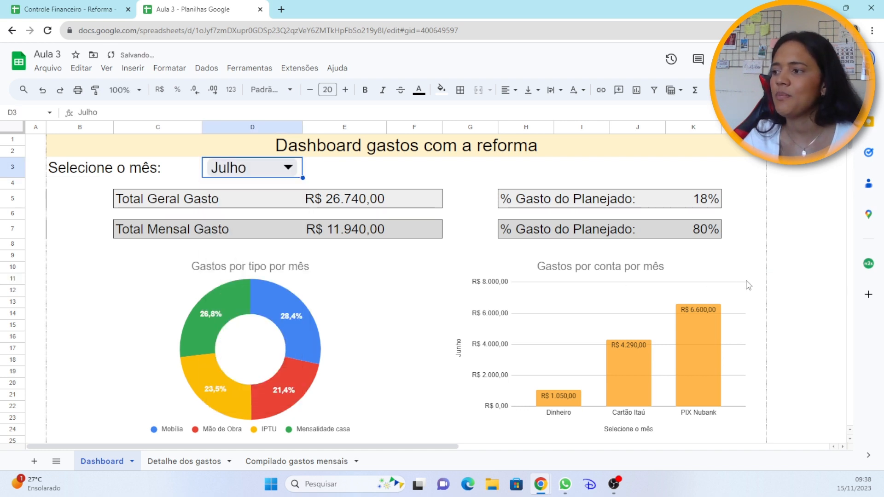
click(826, 282)
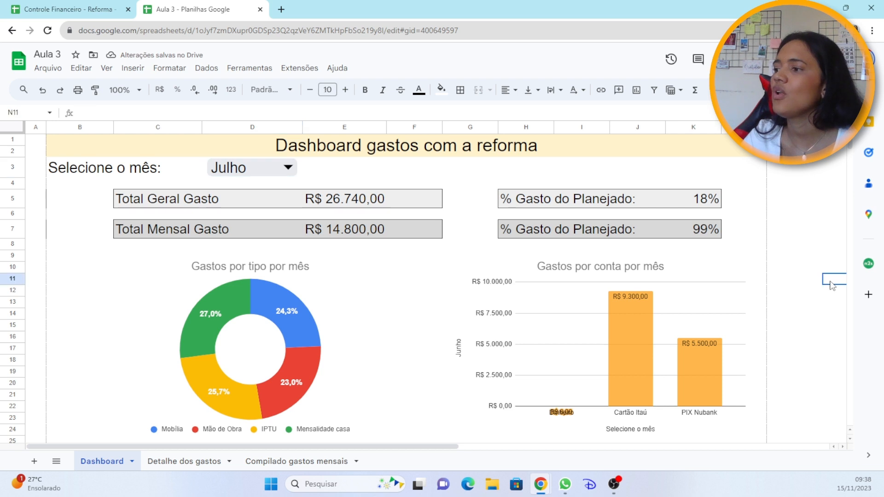
Add a conditional formatting rule to K5 that applies the default green style when the value is less than or equal to 49%.
click(706, 199)
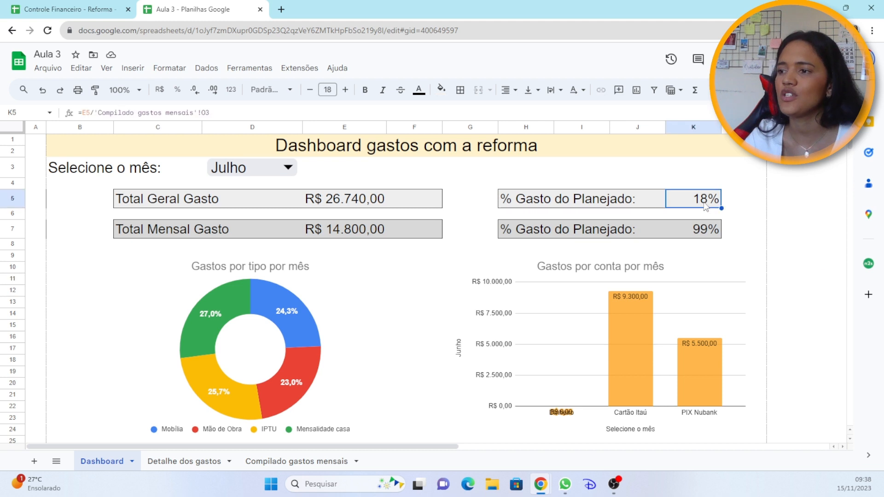
click(165, 67)
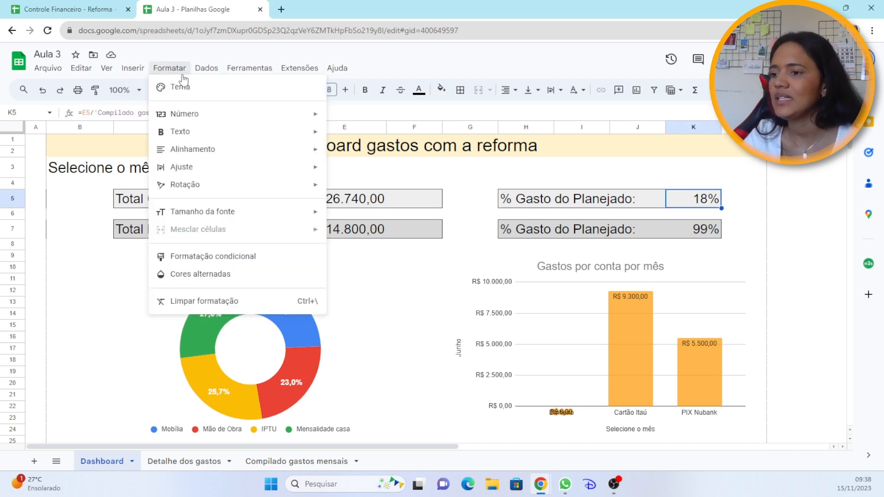
click(207, 262)
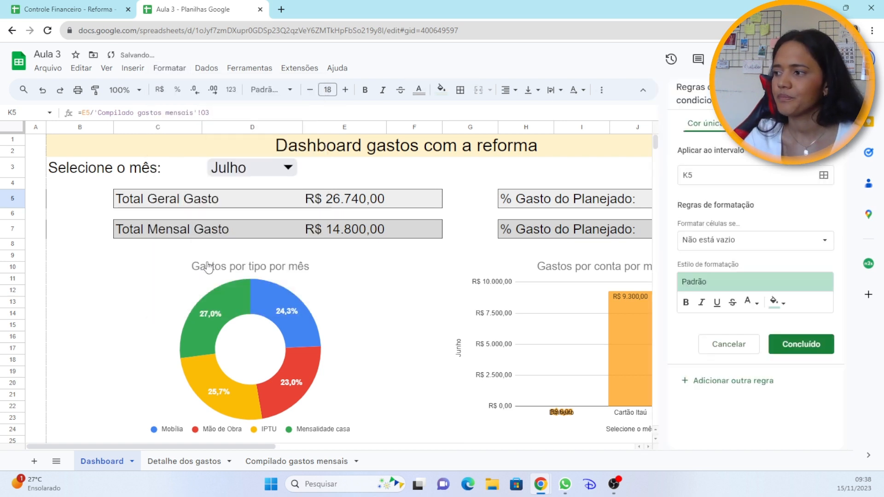
drag(234, 449, 329, 446)
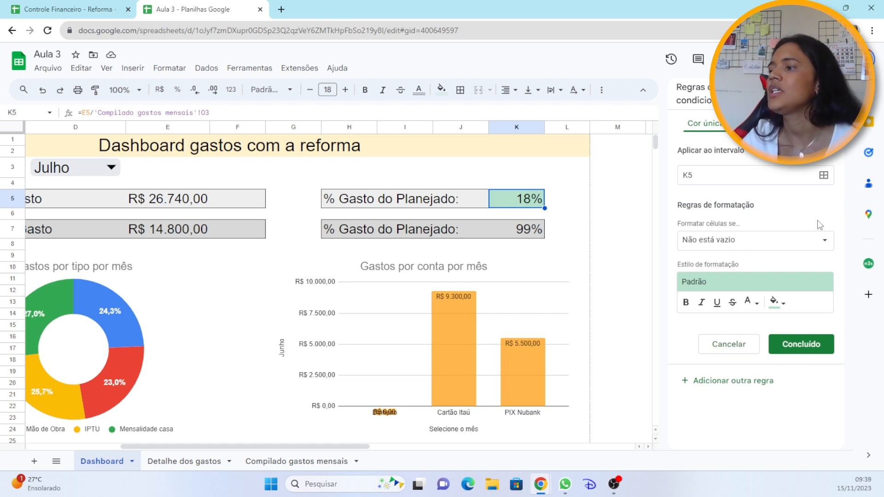
click(800, 247)
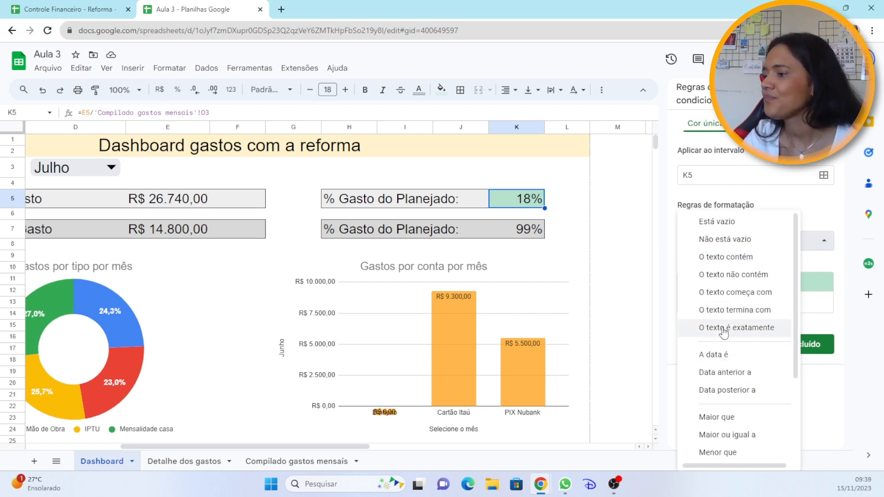
scroll(741, 331, down, 3)
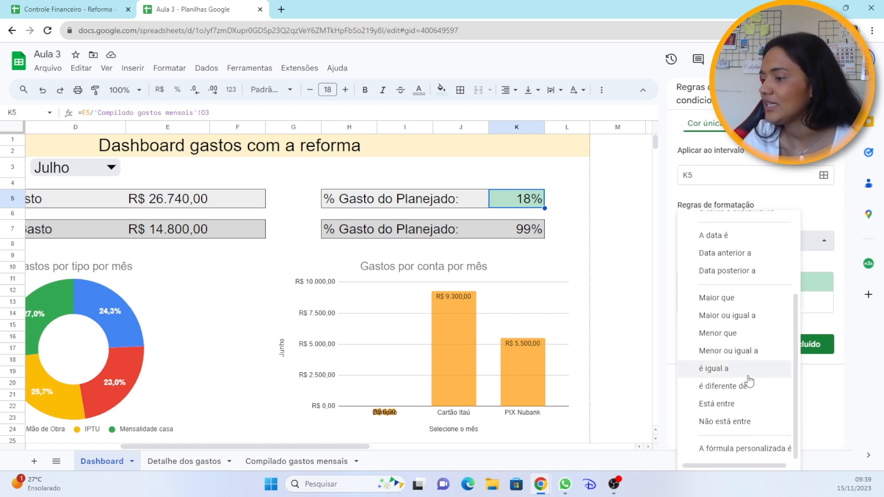
scroll(764, 360, up, 3)
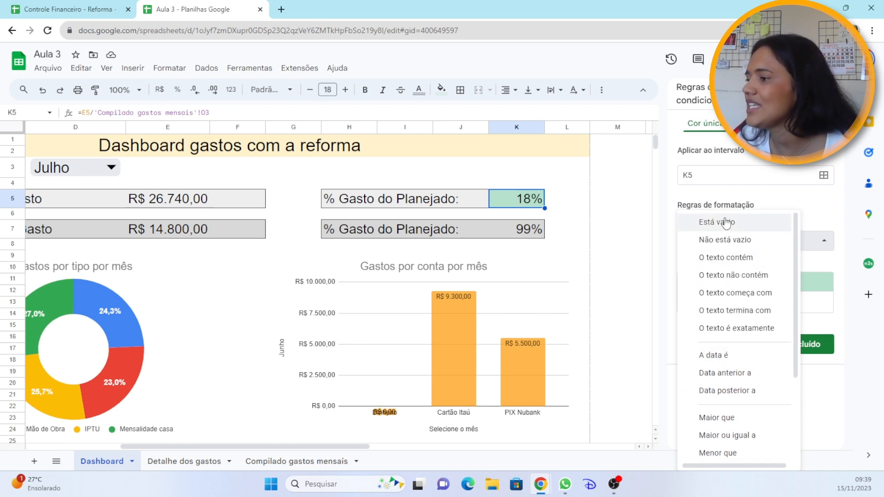
click(736, 328)
click(726, 262)
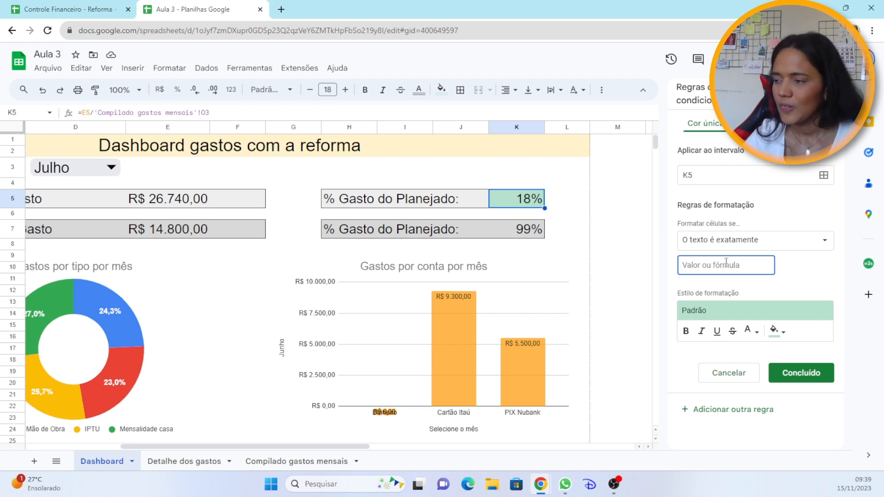
click(741, 243)
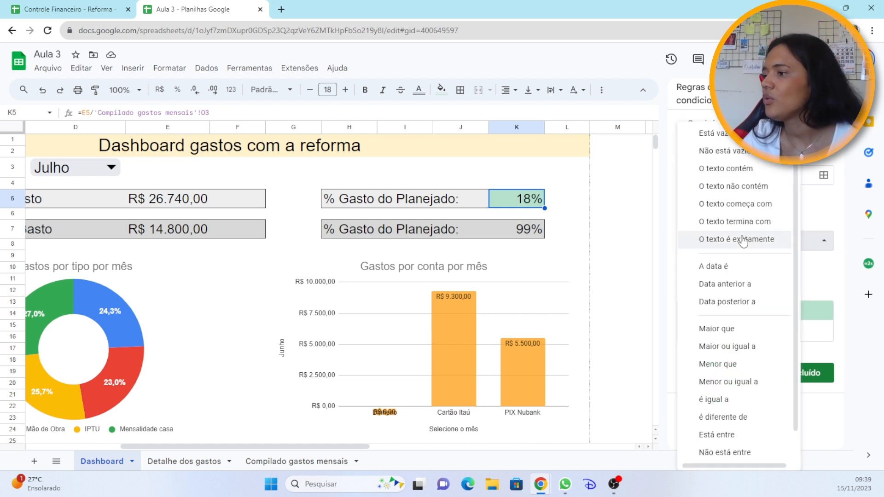
scroll(742, 240, down, 1)
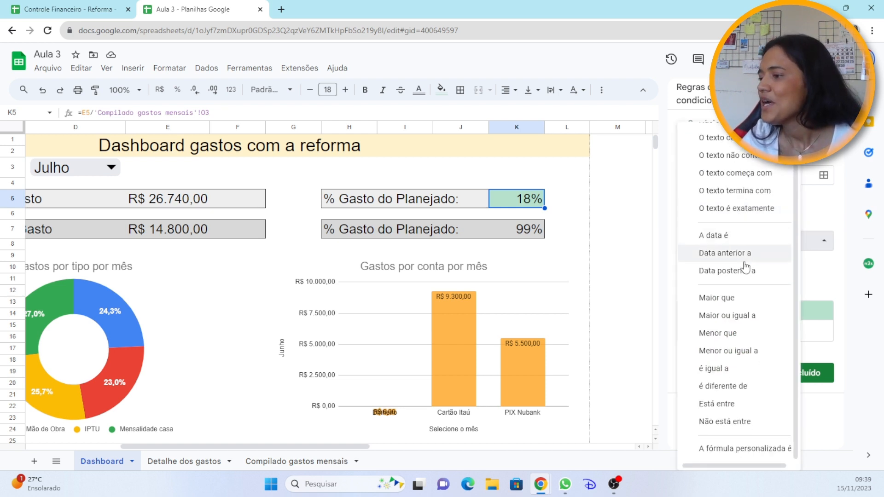
click(752, 352)
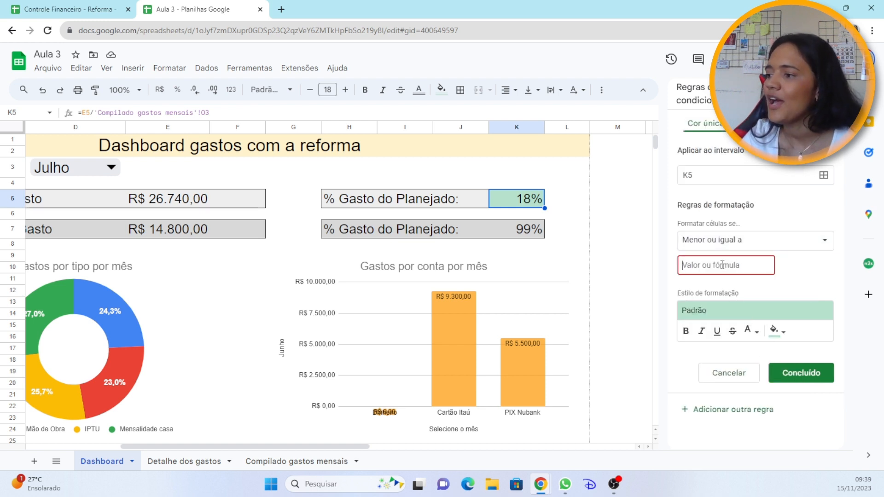
text(49)
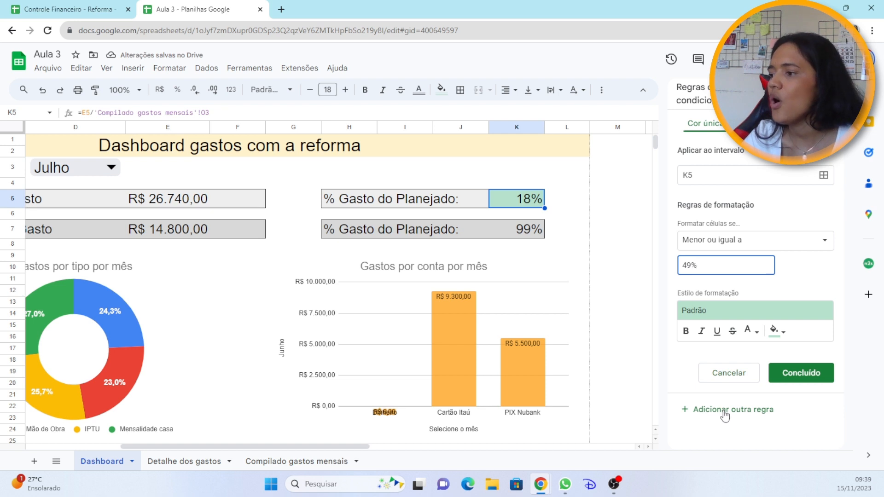
Add a second conditional formatting rule to K5 that fills it light orange when the value is between 50% and 80%.
click(724, 413)
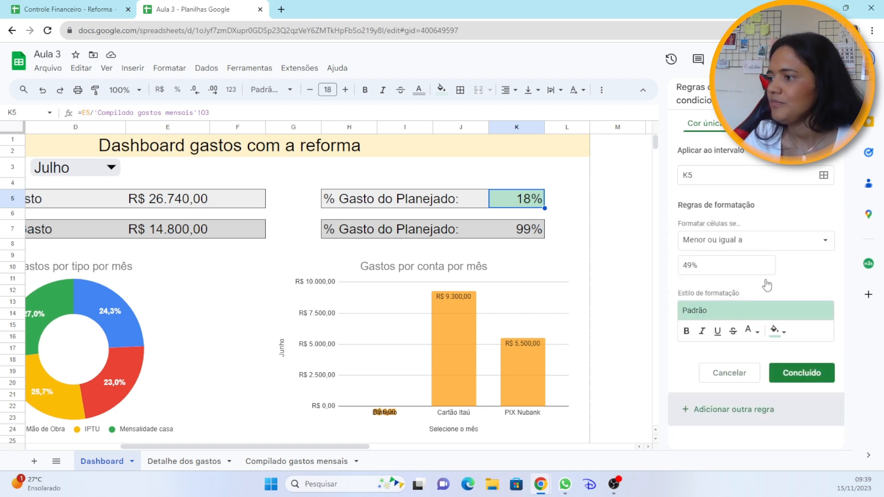
click(811, 244)
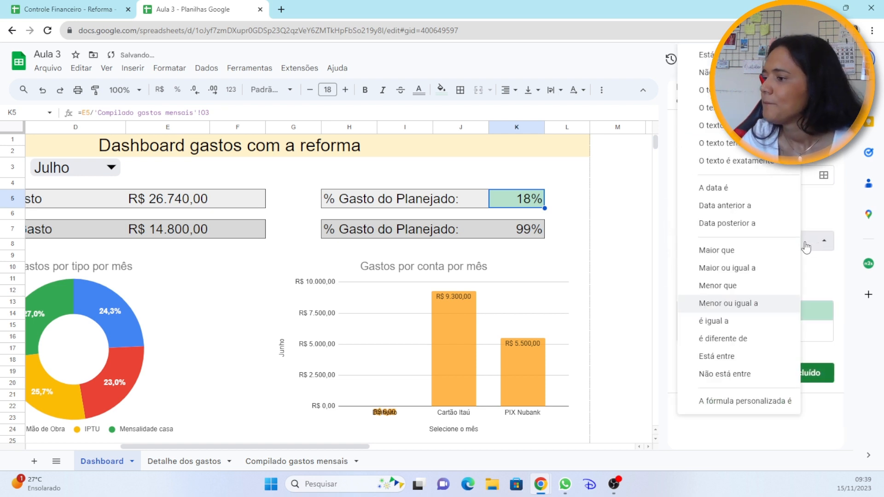
click(720, 356)
drag(729, 263, 635, 271)
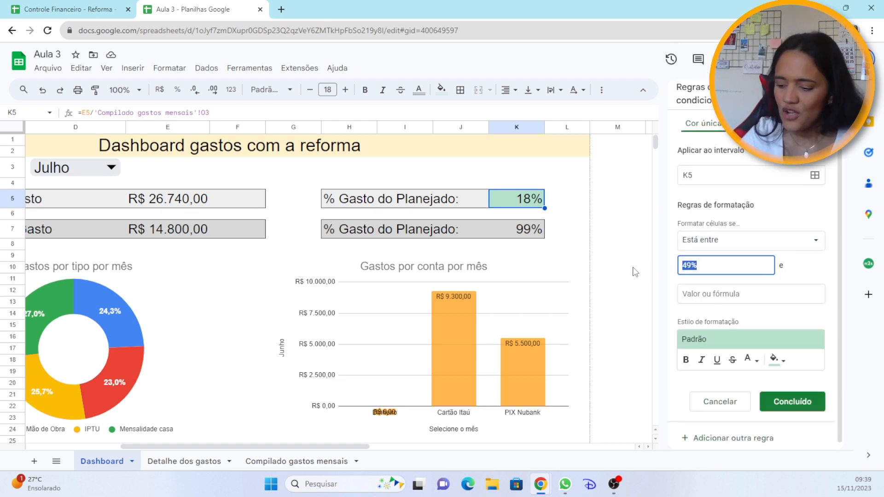
text(50)
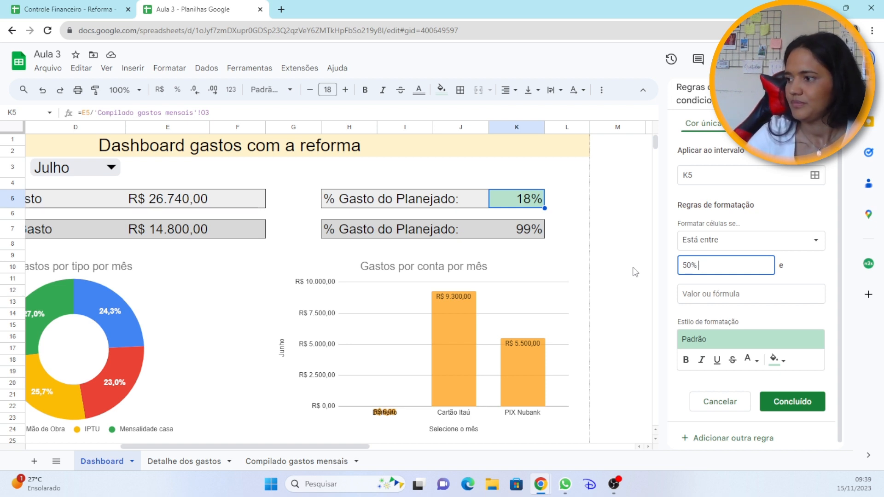
click(740, 294)
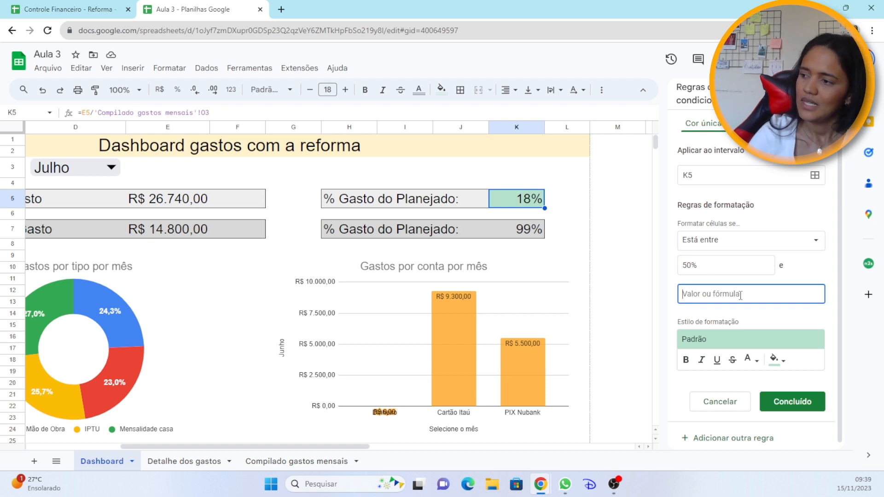
text(80)
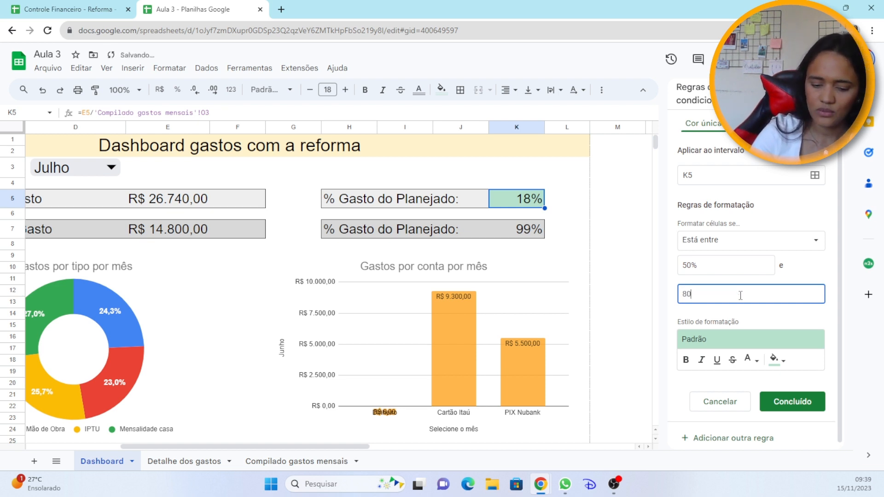
click(775, 359)
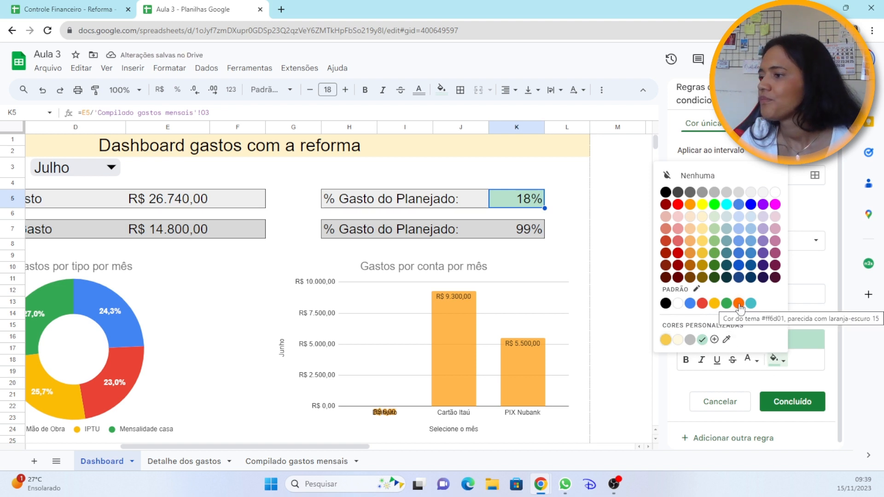
click(690, 219)
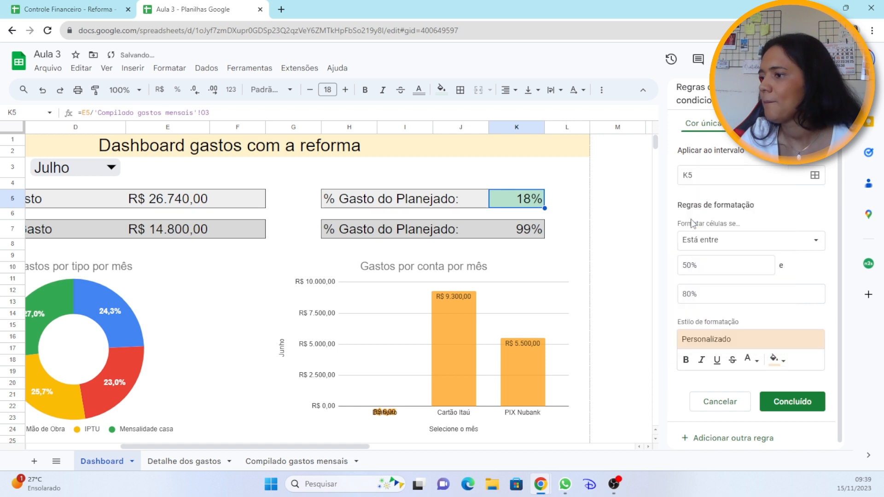
Add a third conditional formatting rule to K5 that fills it light red for values greater than or equal to 81%, and save the rules.
click(729, 439)
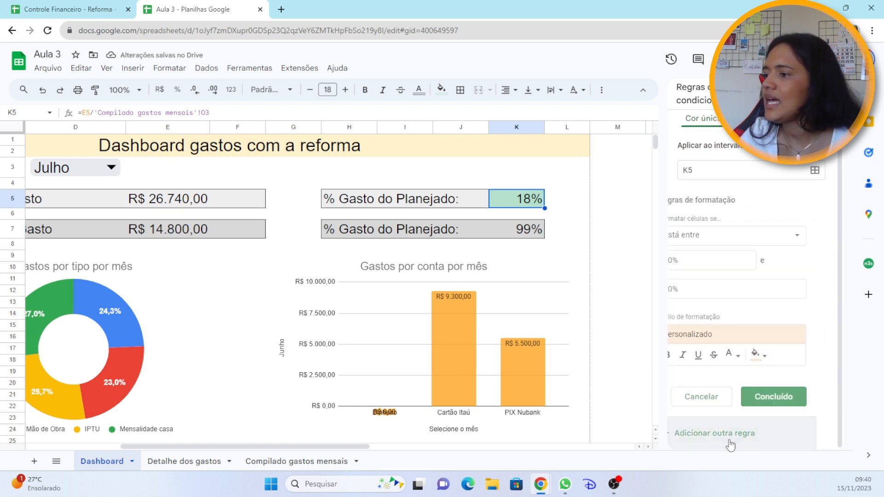
click(755, 243)
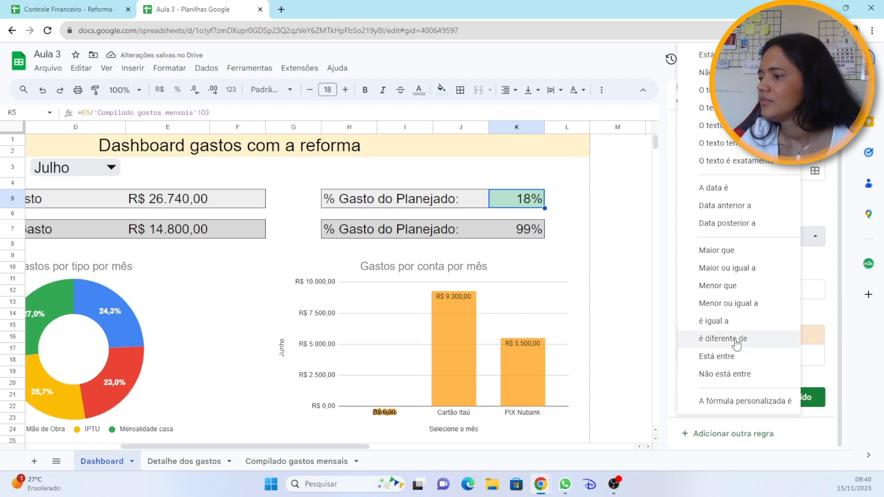
click(753, 258)
click(727, 266)
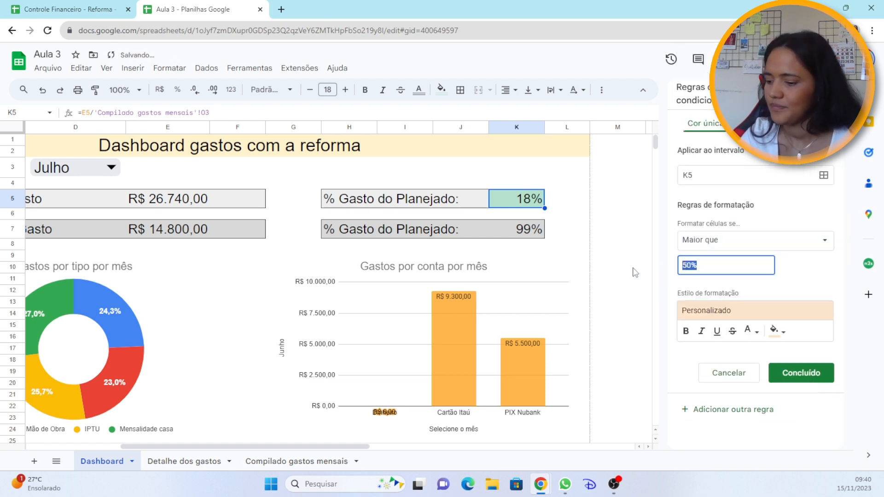
text(81=)
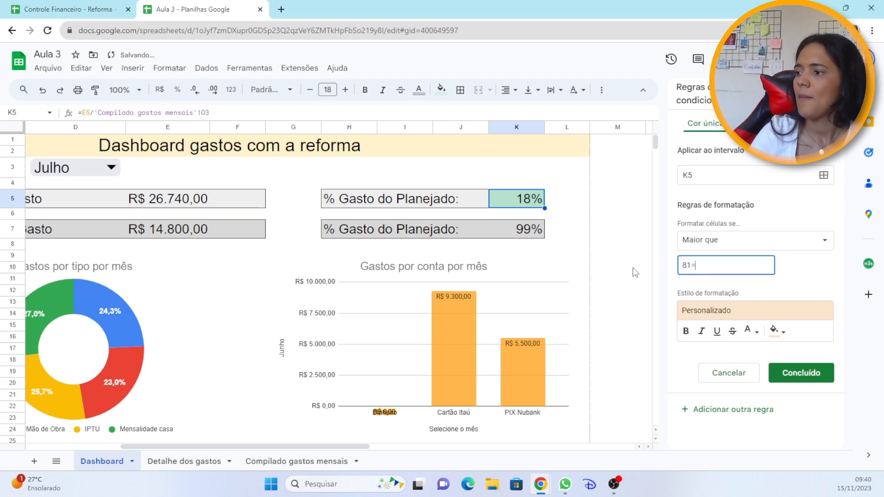
click(701, 242)
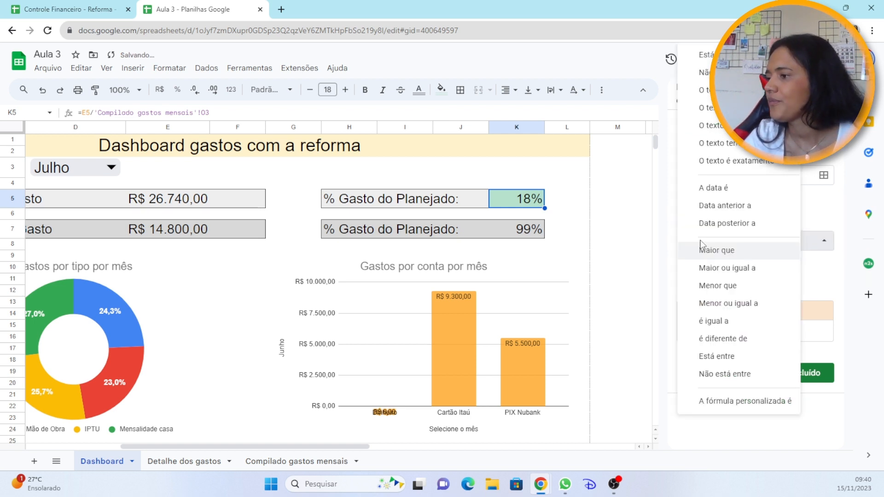
click(736, 268)
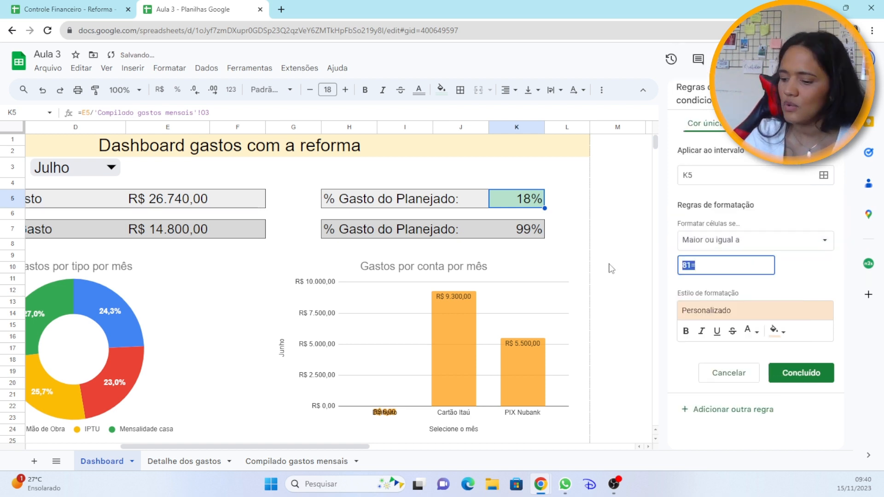
text(81)
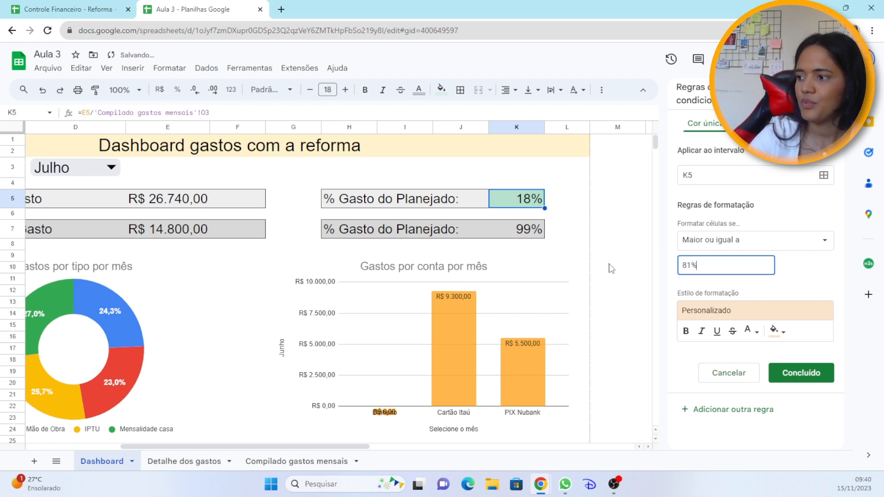
click(775, 330)
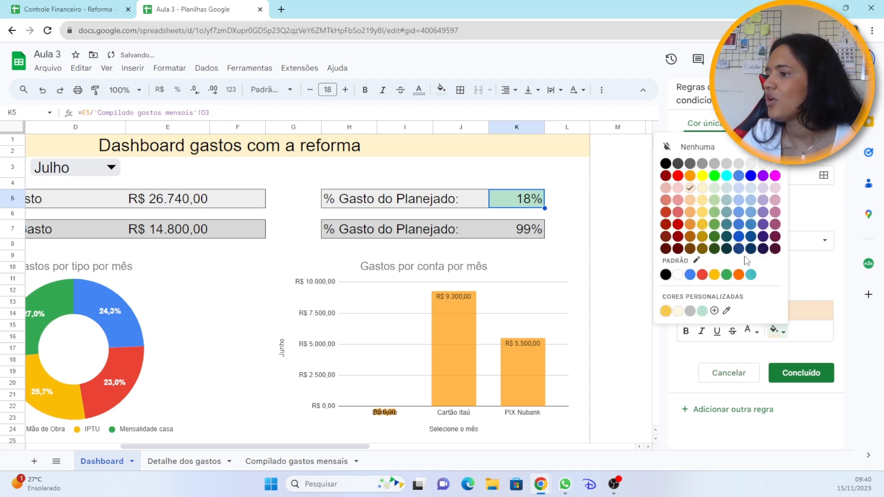
click(682, 189)
click(794, 374)
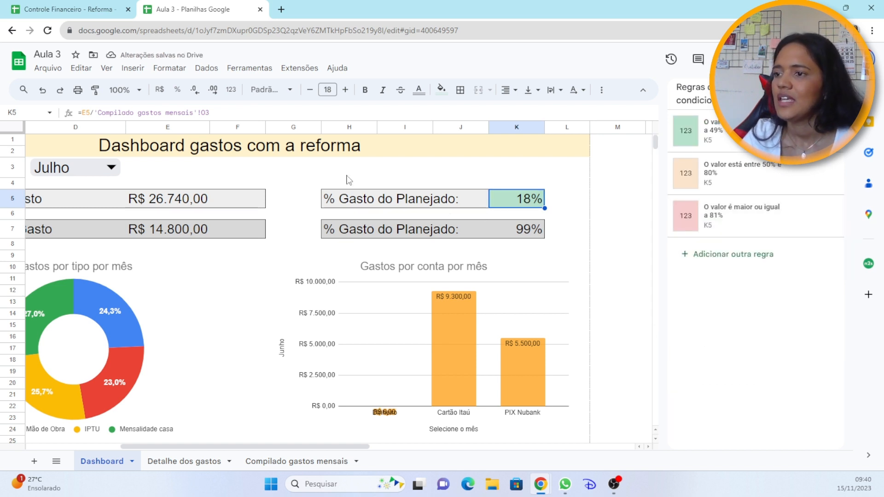
triple_click(229, 112)
key(BackSpace)
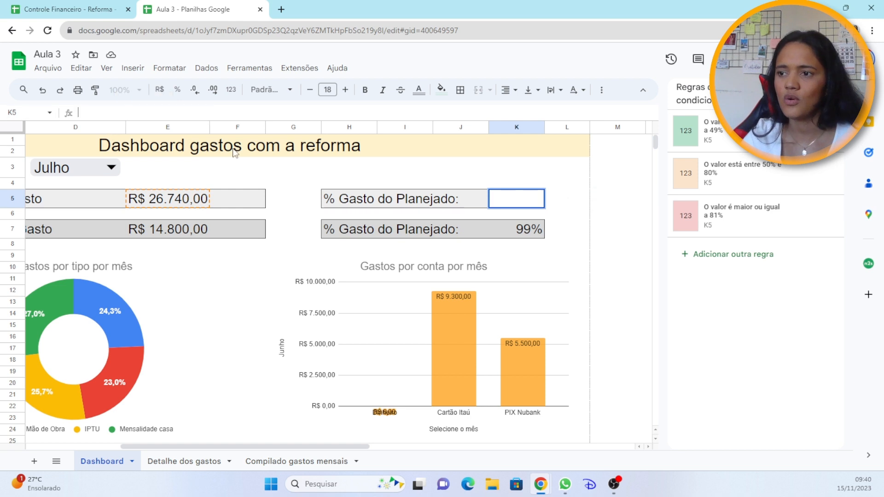
key(Escape)
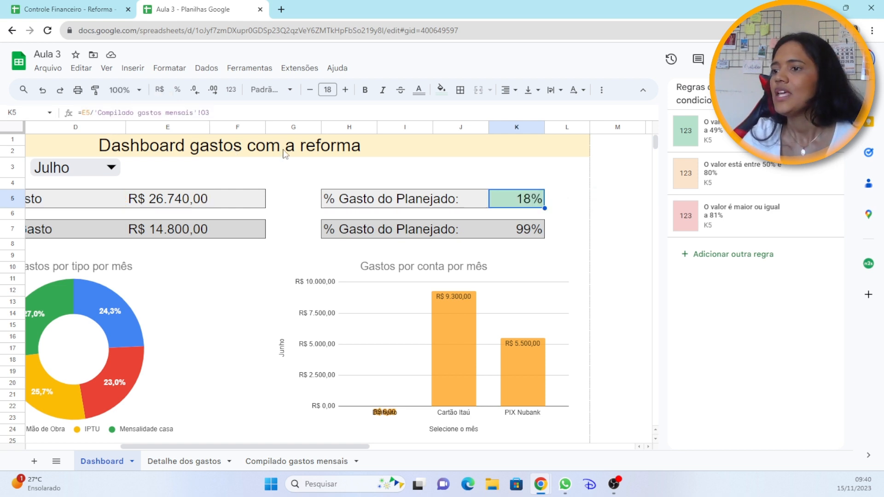
Replace K5's formula with the test values 48% and 49% in turn to check the green formatting rule.
triple_click(190, 113)
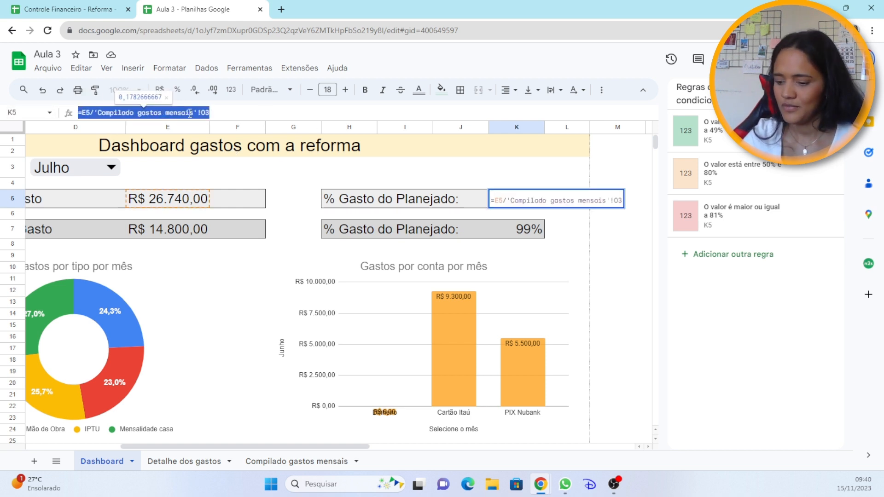
key(BackSpace)
key(Return)
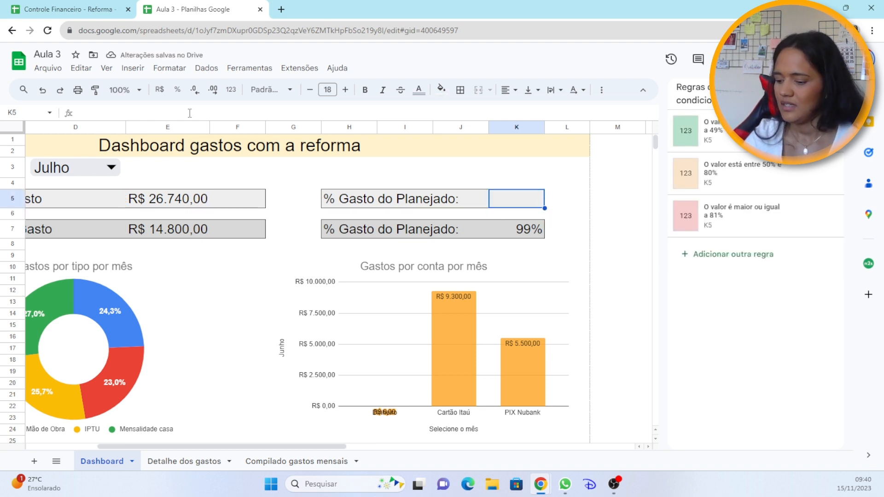
text(48)
key(Return)
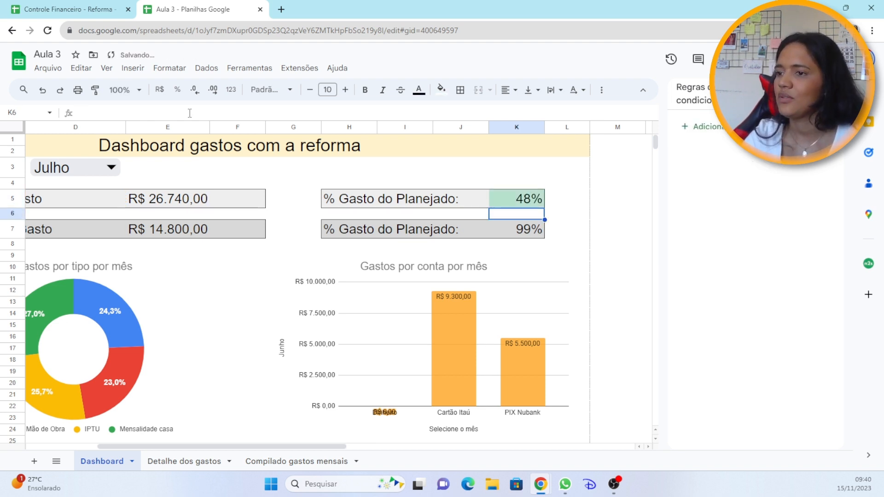
key(Up)
text(49)
key(Return)
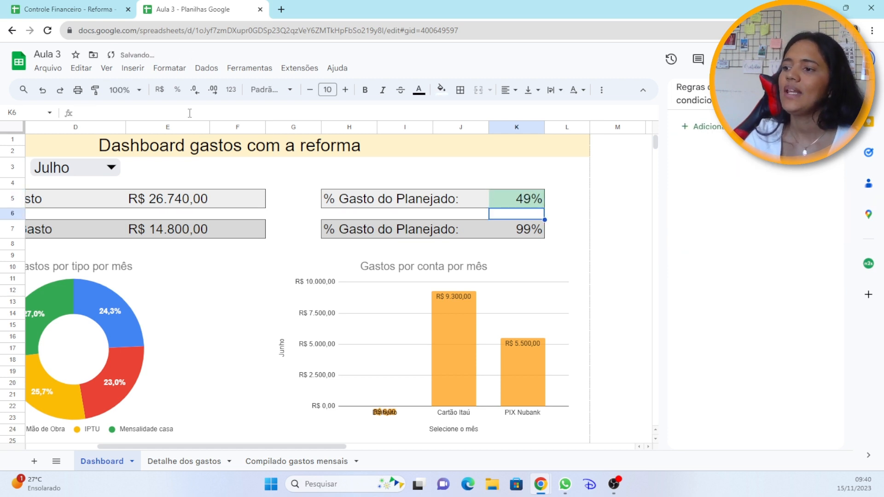
Enter the test values 50%, 79%, 80% and 81% in turn in K5 to check the orange and red formatting rules.
key(Up)
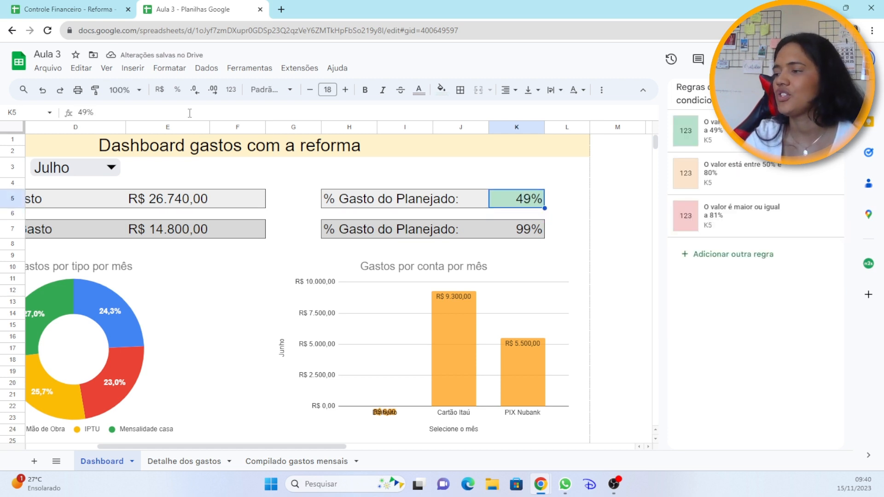
text(50)
key(Return)
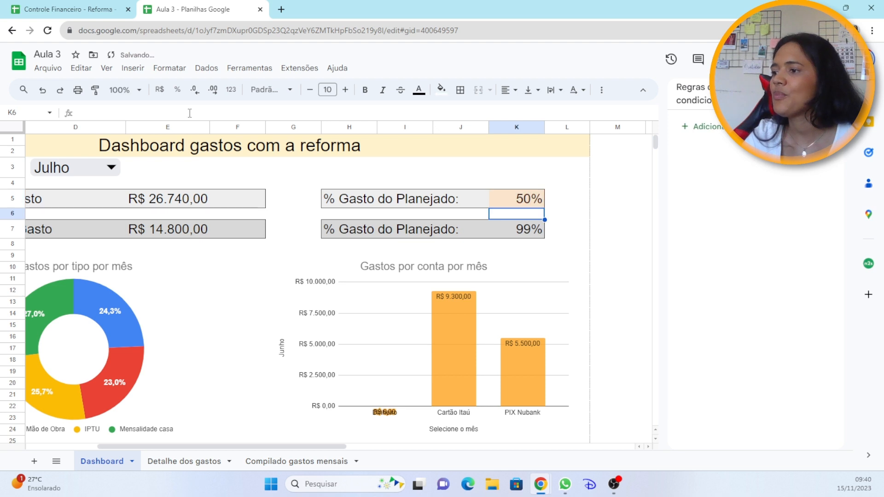
key(Up)
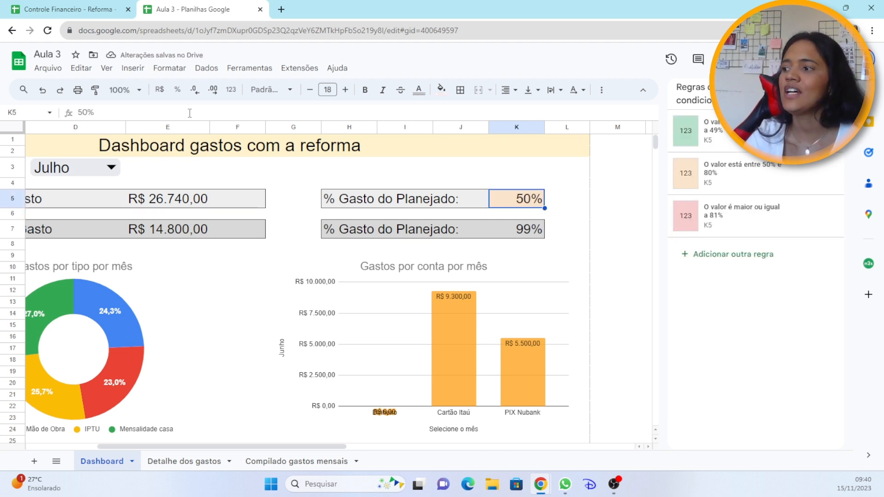
text(79)
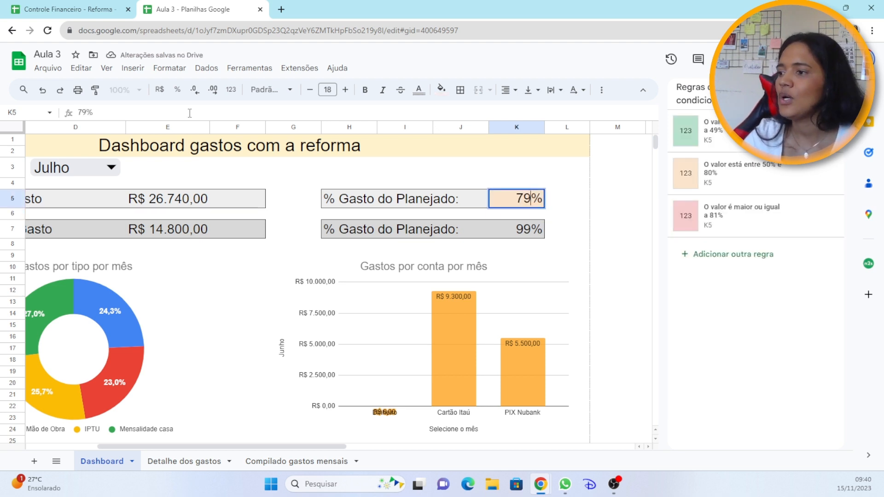
key(Return)
key(Up)
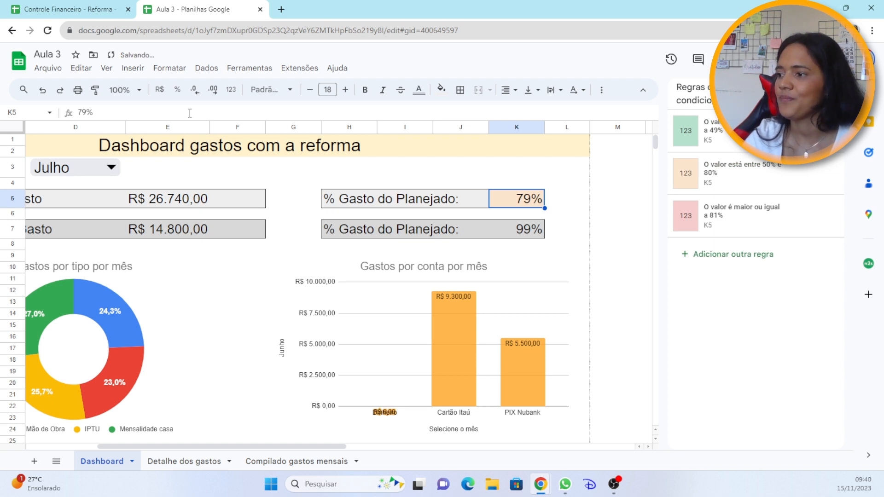
text(80)
key(Return)
key(Up)
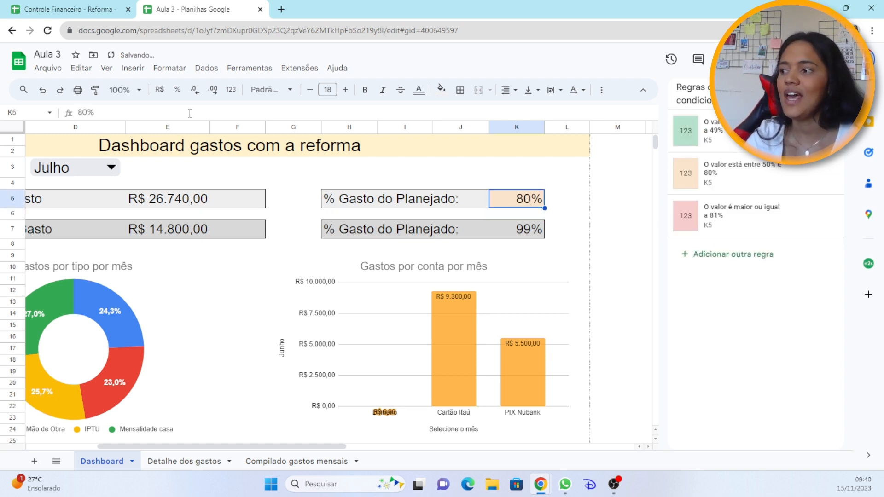
text(81)
key(Return)
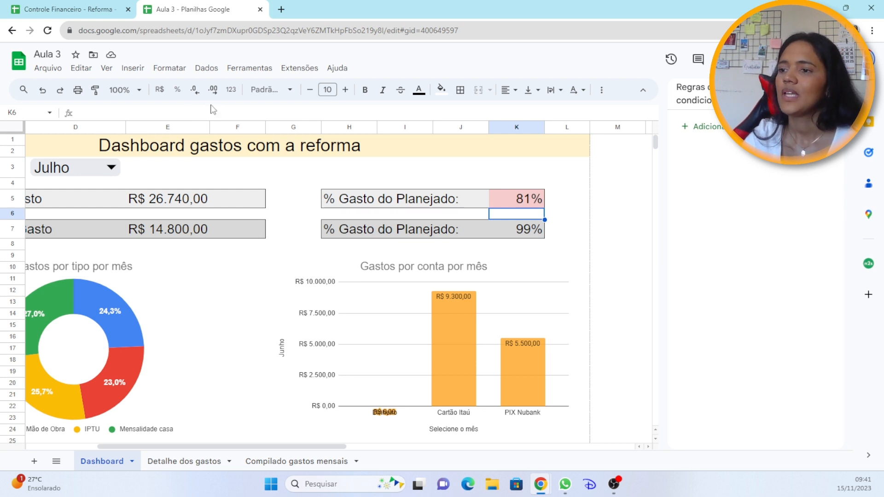
Restore K5's formula =E5/'Compilado gastos mensais'!O3 and close the conditional formatting rules.
click(504, 199)
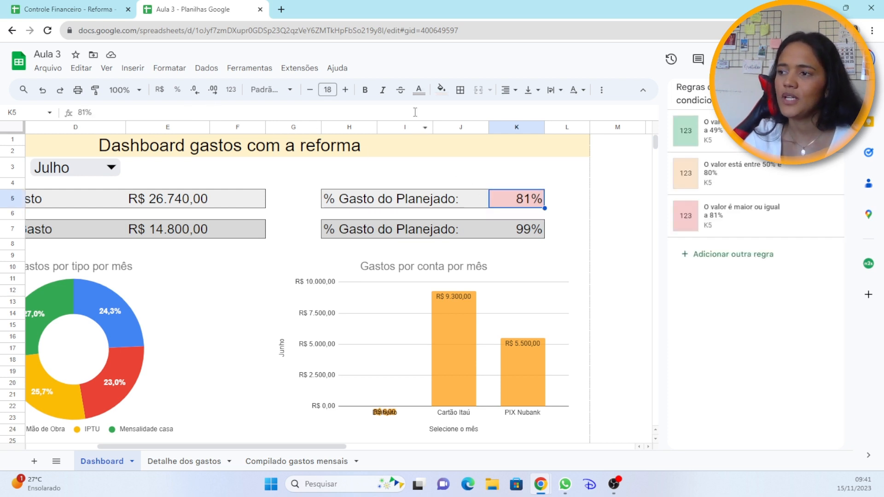
click(415, 112)
drag(257, 110, 29, 110)
key(ctrl+v)
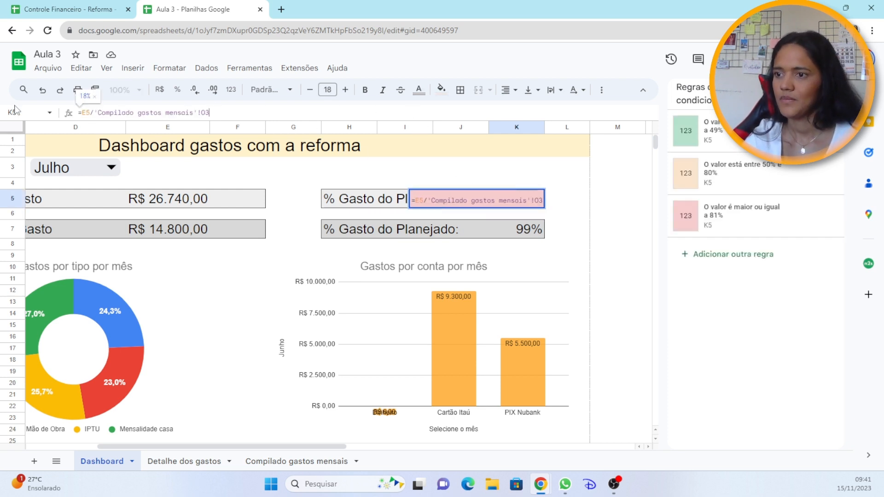
key(Return)
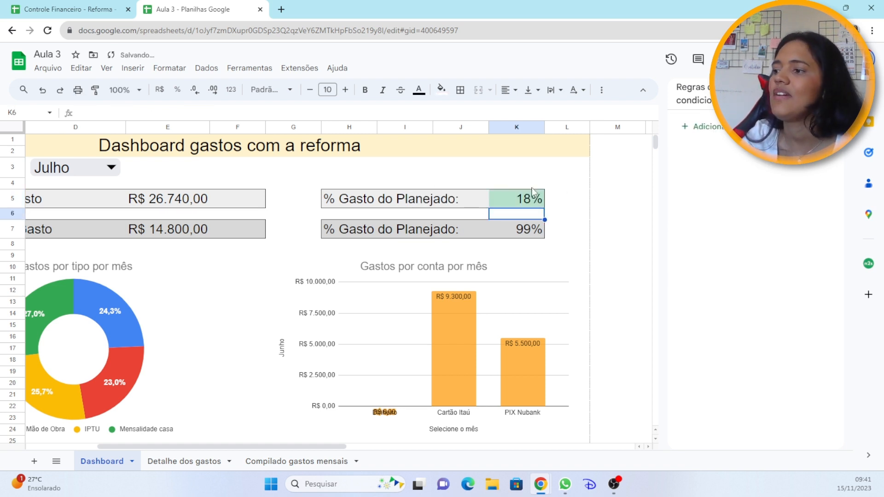
click(536, 203)
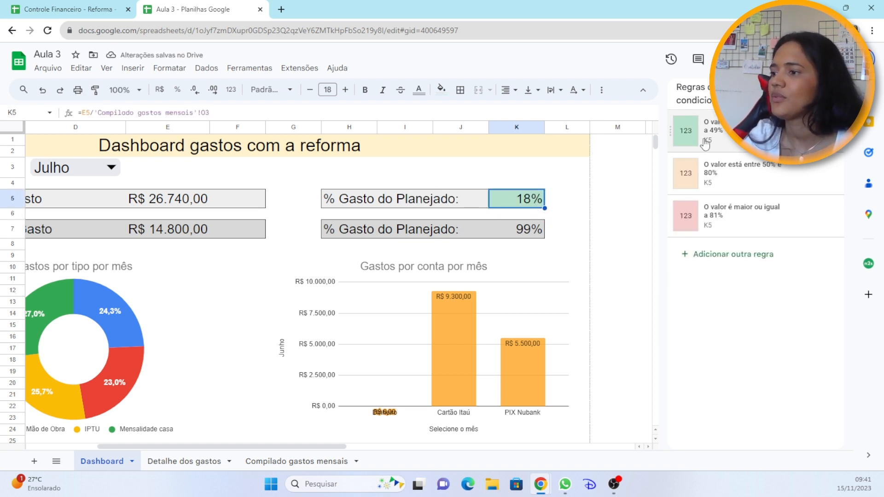
click(530, 235)
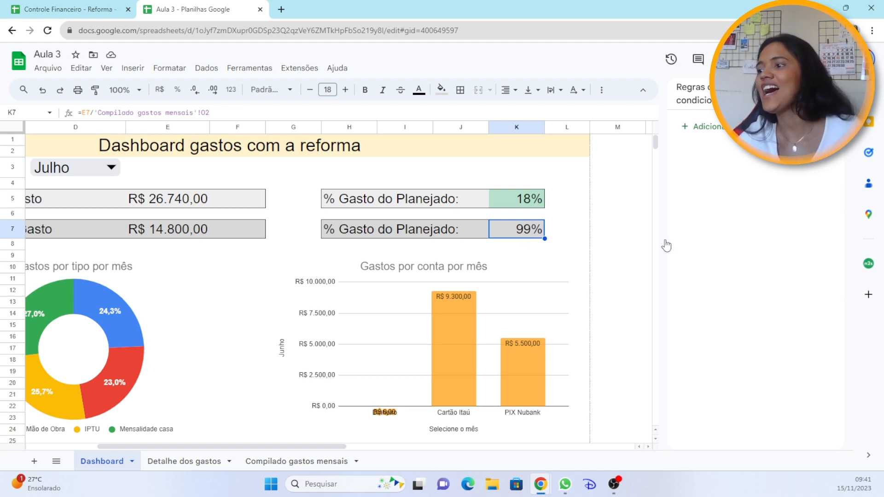
click(699, 291)
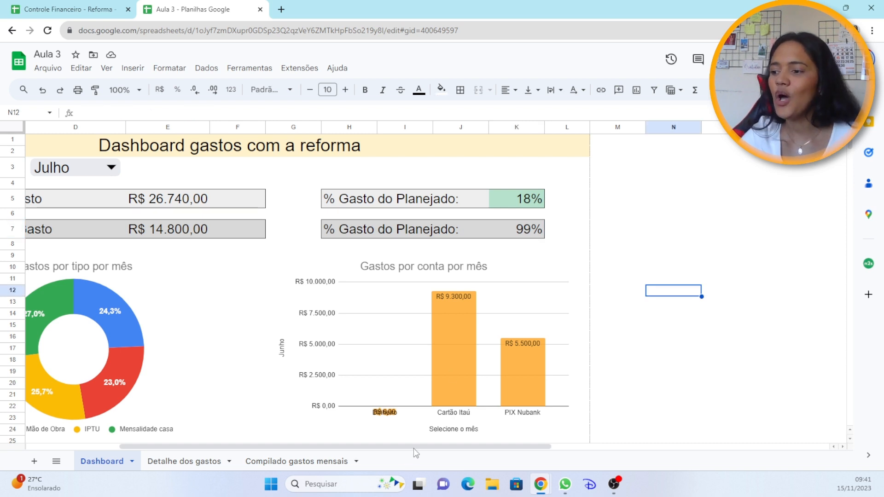
Switch the dashboard's month to Junho, review its totals and charts, and switch the month back to Julho.
scroll(413, 449, left, 5)
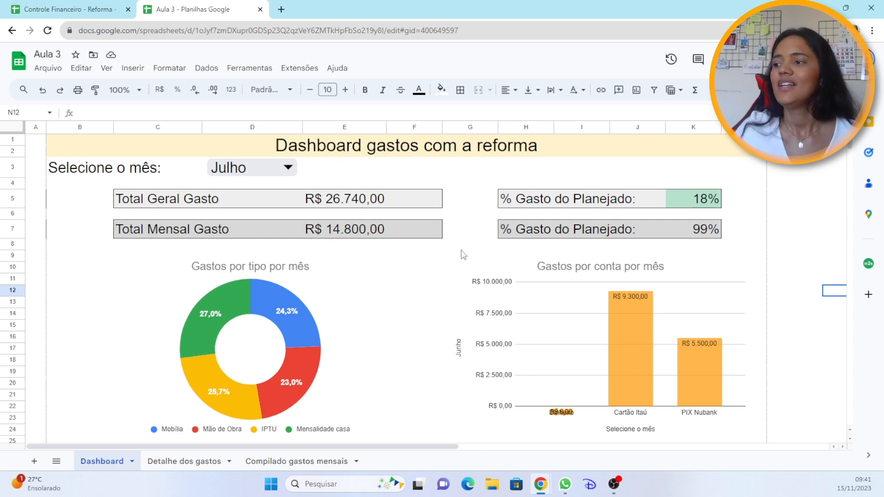
scroll(463, 257, down, 6)
scroll(469, 270, up, 4)
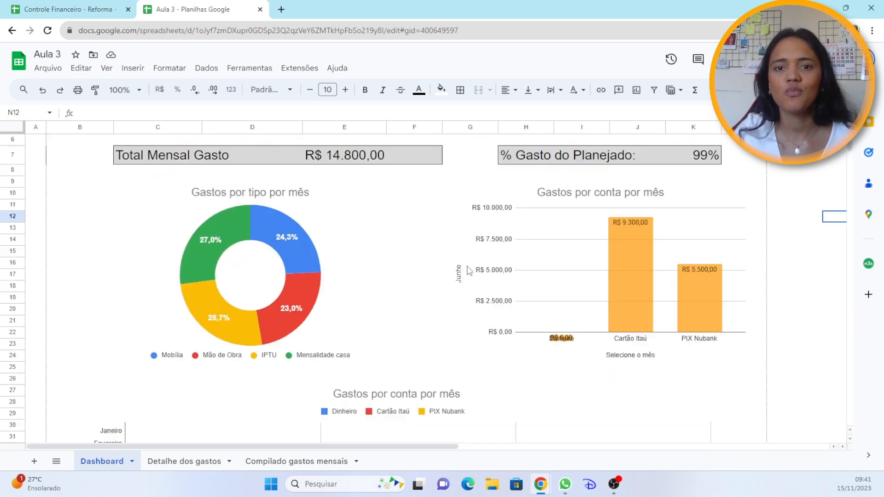
scroll(468, 270, up, 2)
click(288, 167)
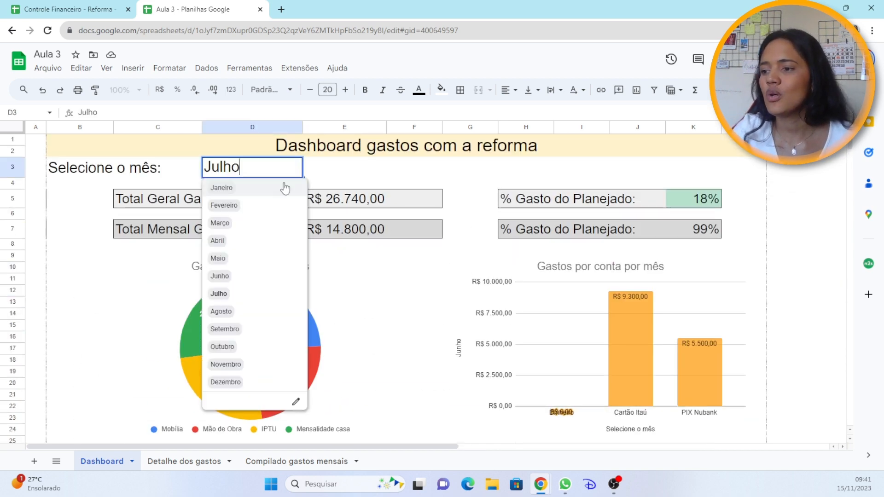
click(251, 276)
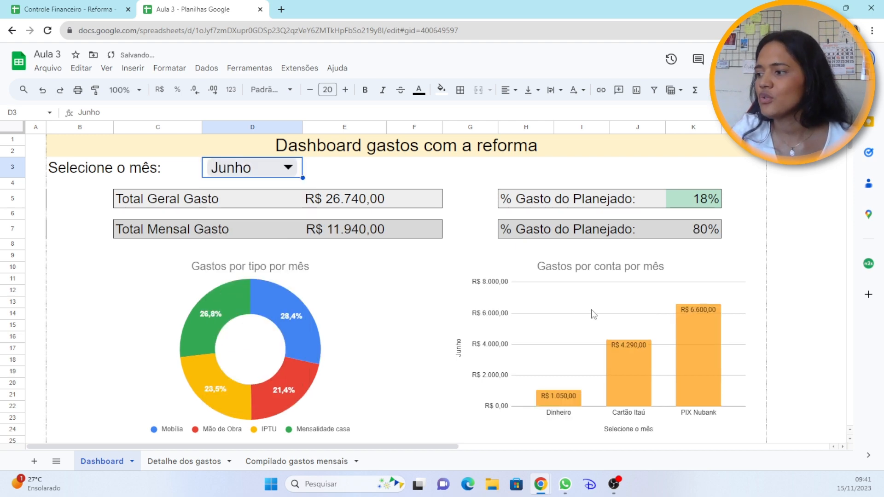
scroll(592, 313, down, 5)
scroll(591, 318, up, 5)
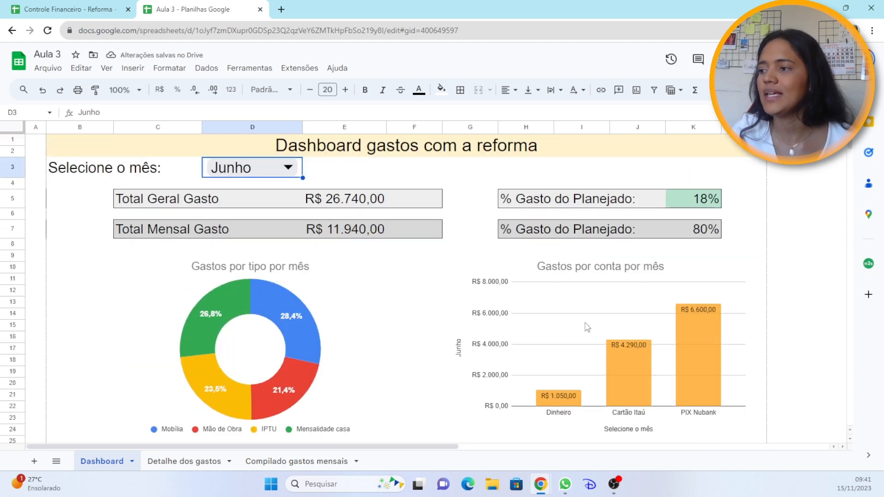
scroll(415, 343, down, 5)
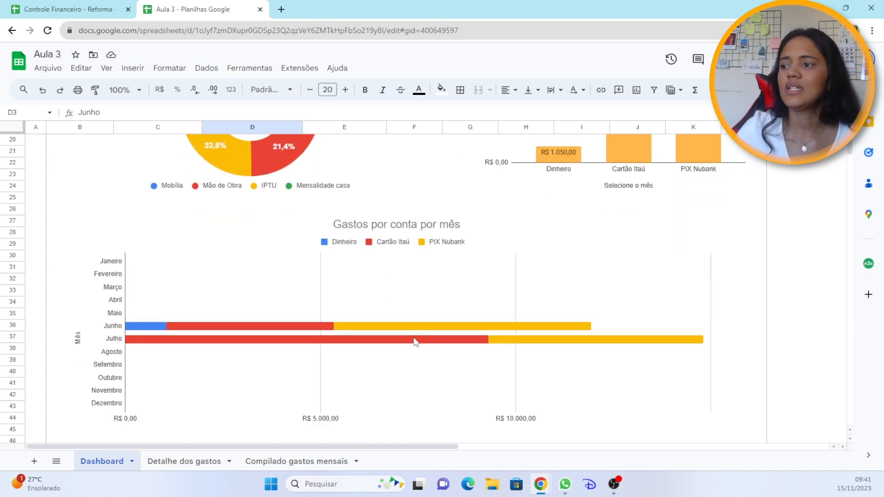
scroll(419, 336, up, 5)
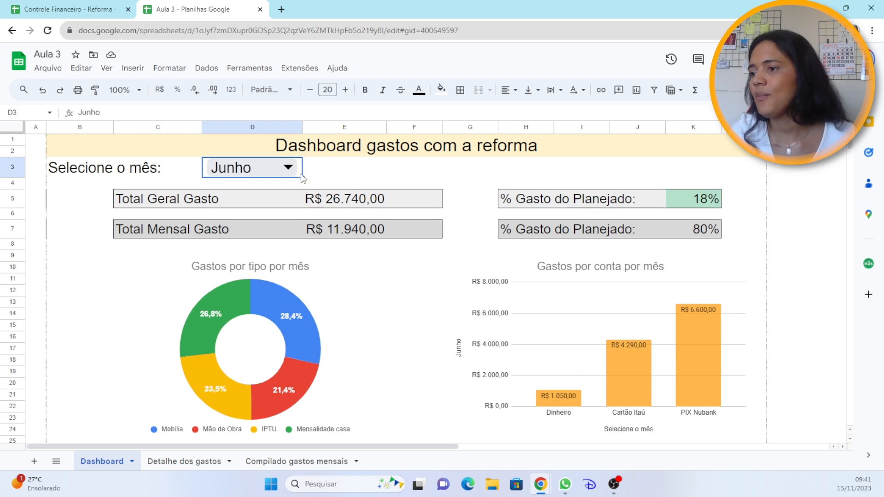
click(289, 167)
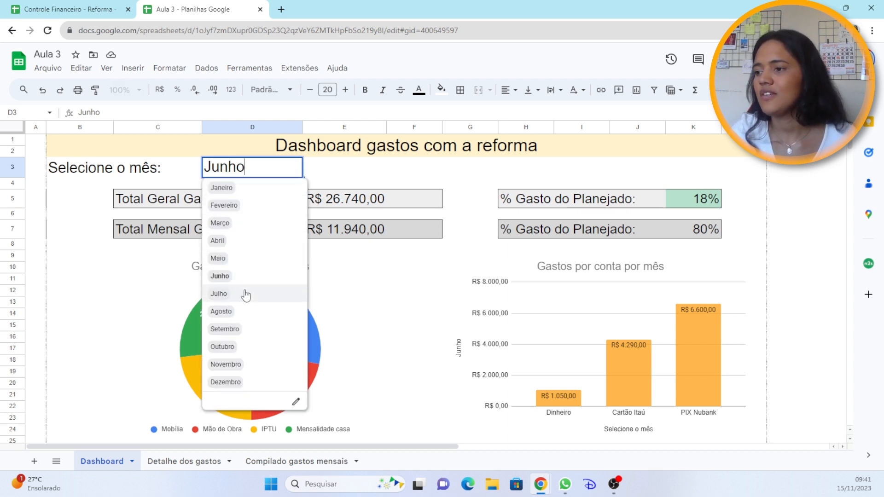
click(299, 294)
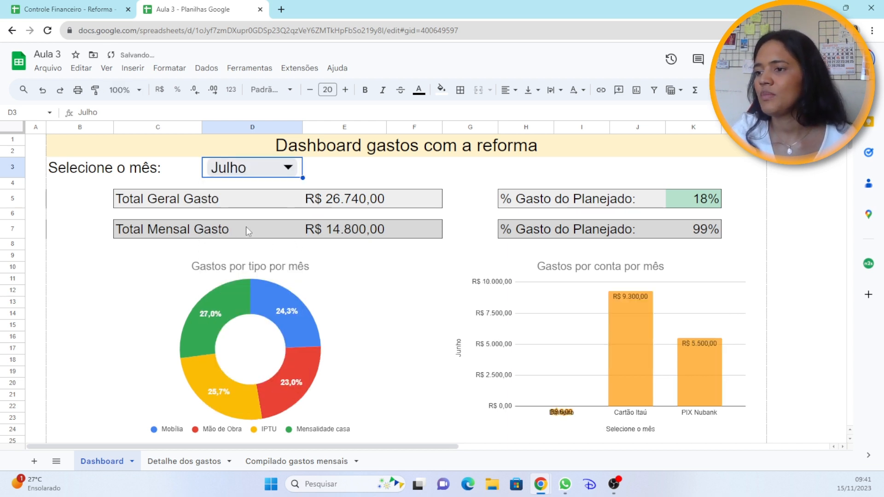
Set the data label position of the "Gastos por conta por mês" column chart to Extremidade externa and close the chart editor.
scroll(703, 237, down, 2)
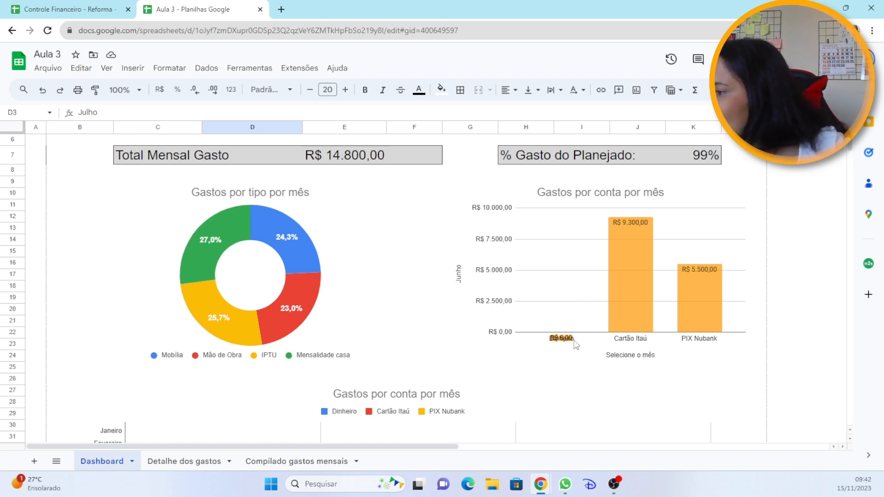
click(714, 219)
click(747, 186)
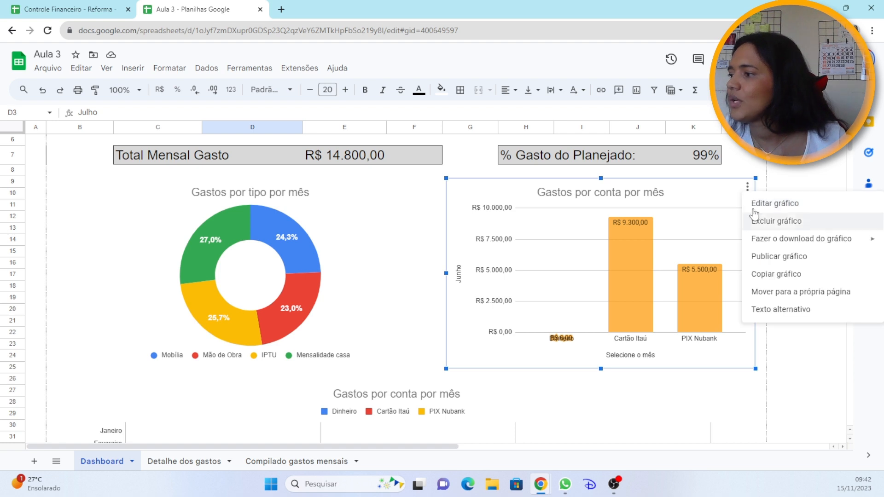
click(755, 208)
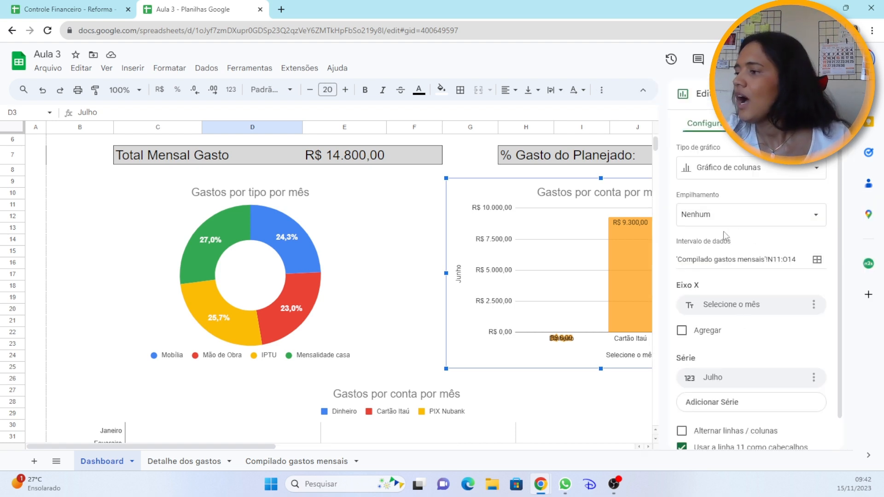
click(792, 123)
drag(240, 447, 337, 448)
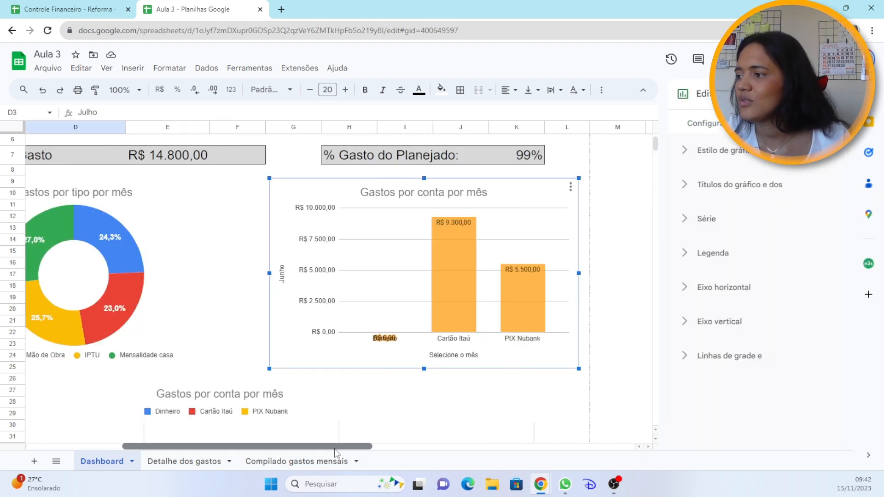
click(727, 229)
scroll(798, 276, down, 5)
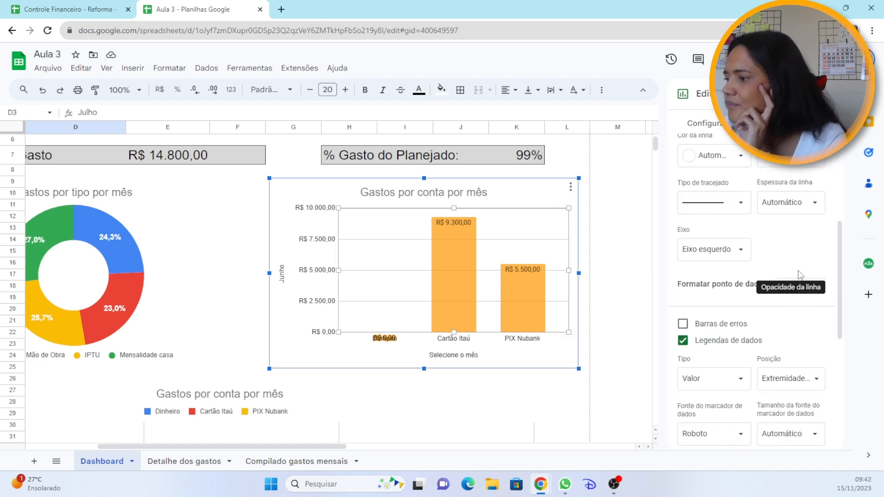
scroll(800, 275, down, 1)
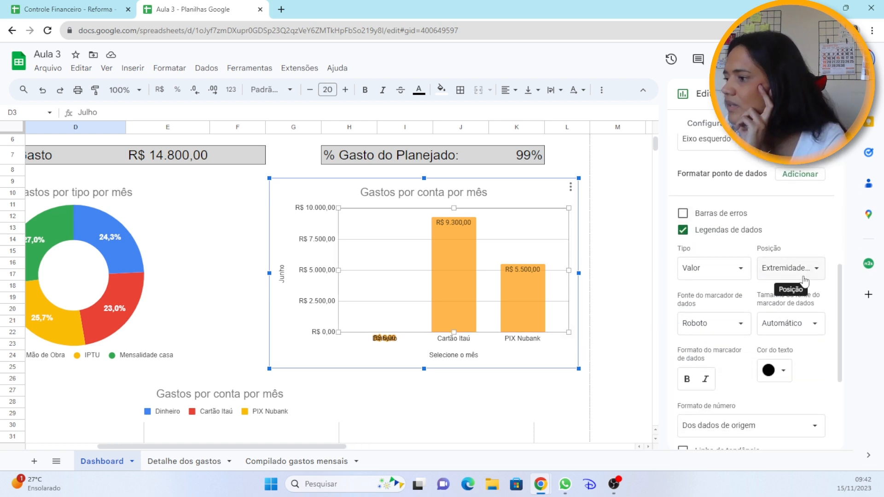
click(805, 277)
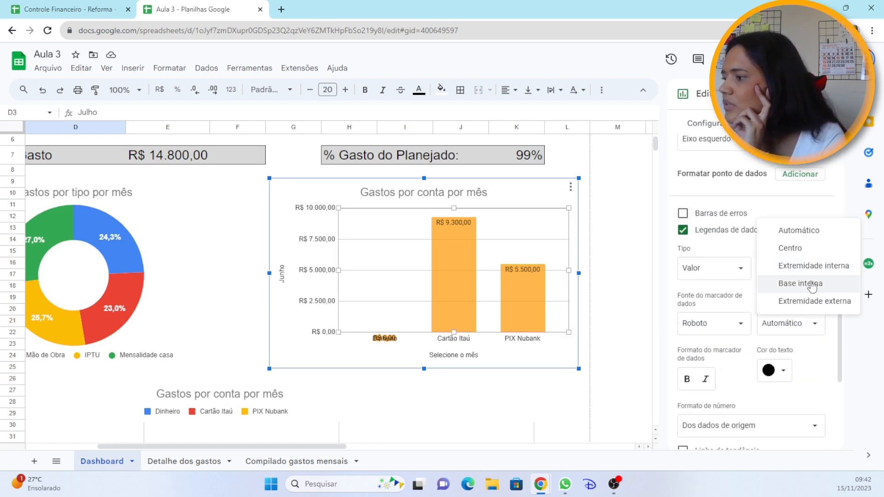
click(814, 301)
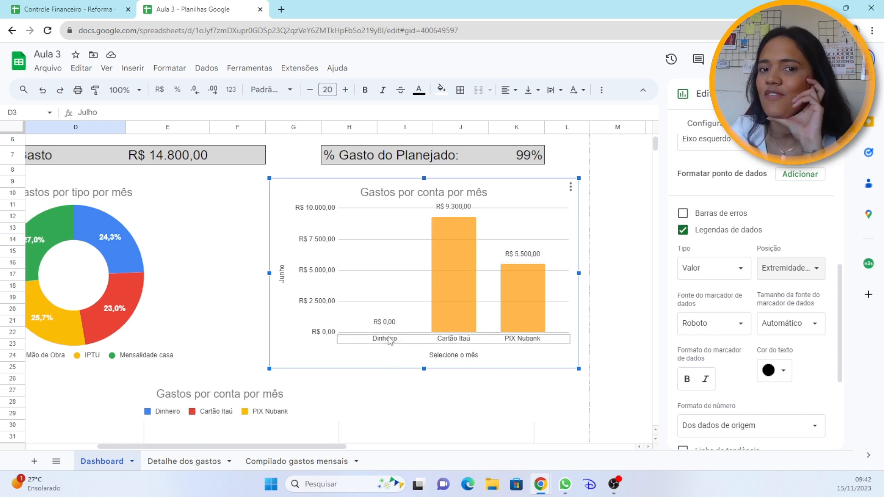
click(829, 93)
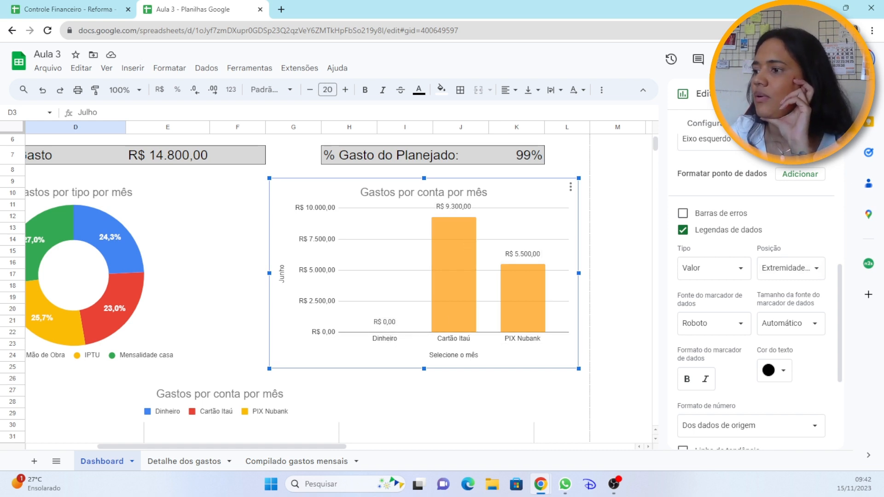
Make the "Gastos por conta por mês" column chart slightly taller by extending its bottom edge, and deselect it.
click(450, 307)
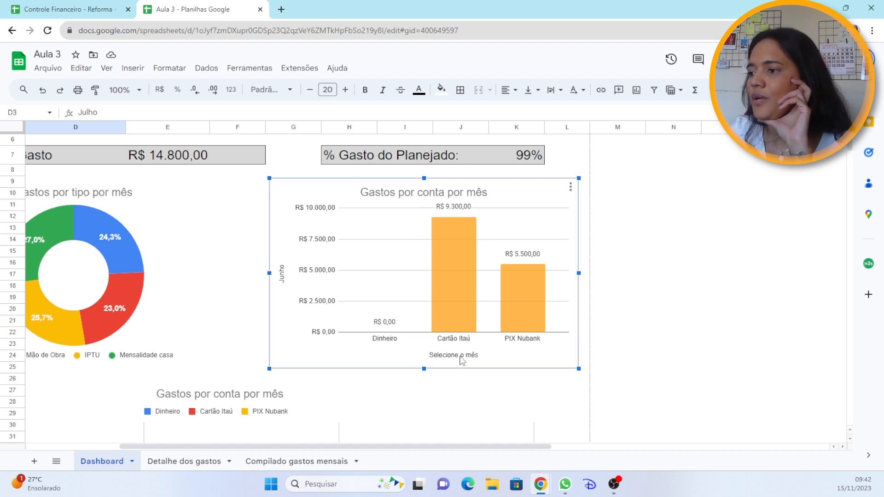
drag(423, 381, 422, 383)
click(698, 338)
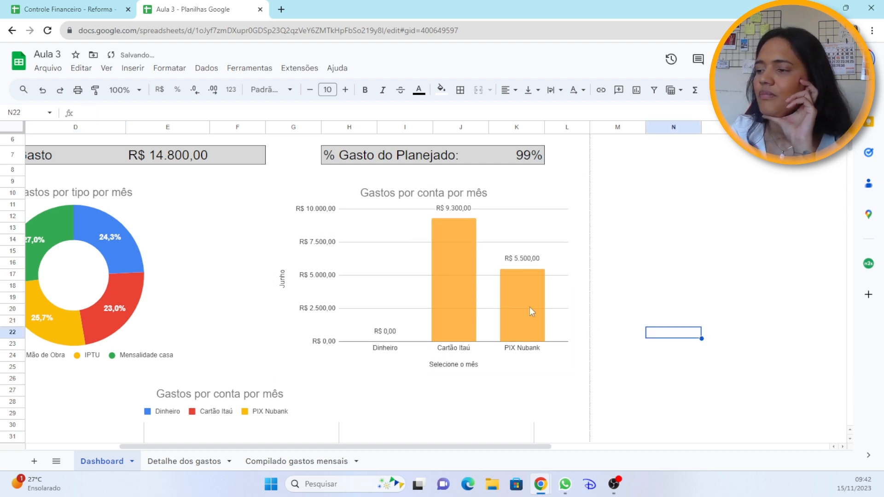
Reduce the browser's page zoom and look over the finished dashboard, including the chart of expenses by account for all months.
scroll(388, 453, left, 2)
scroll(304, 373, left, 2)
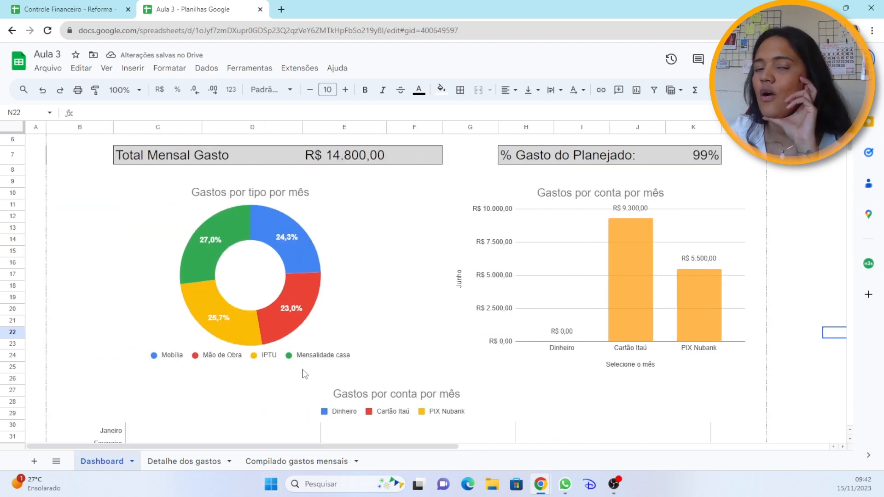
scroll(334, 366, up, 3)
click(872, 30)
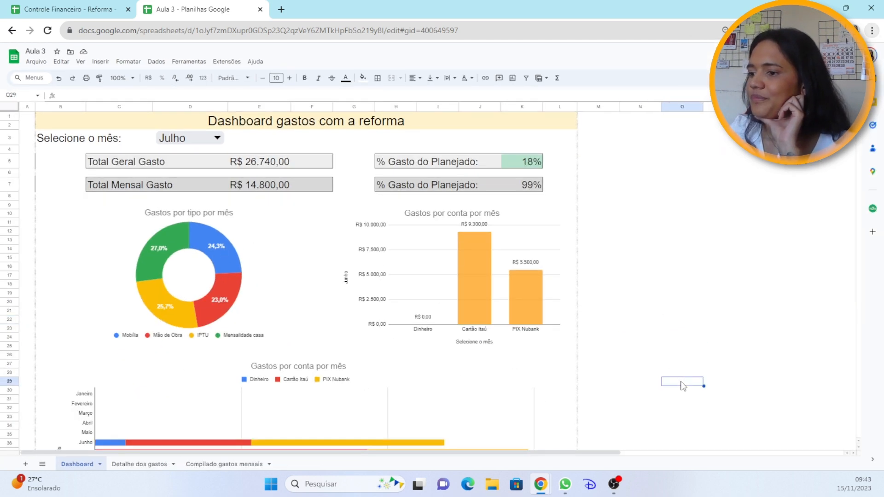
click(684, 382)
scroll(506, 279, down, 5)
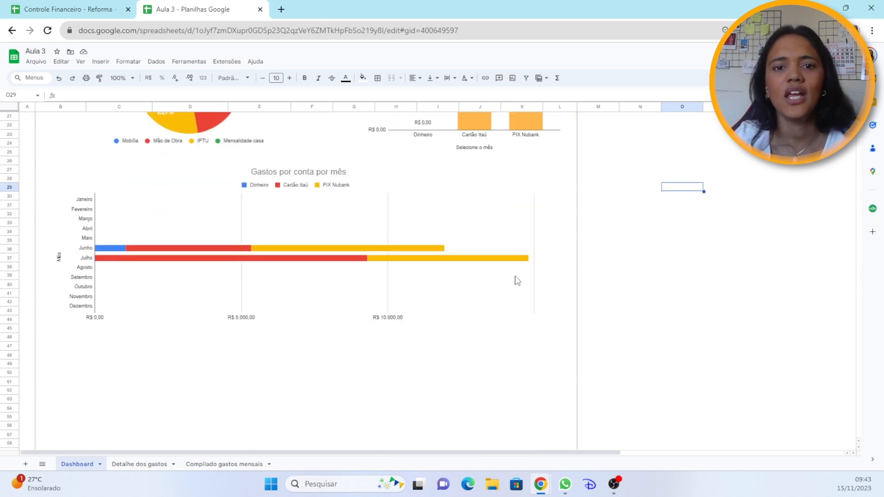
scroll(514, 276, up, 5)
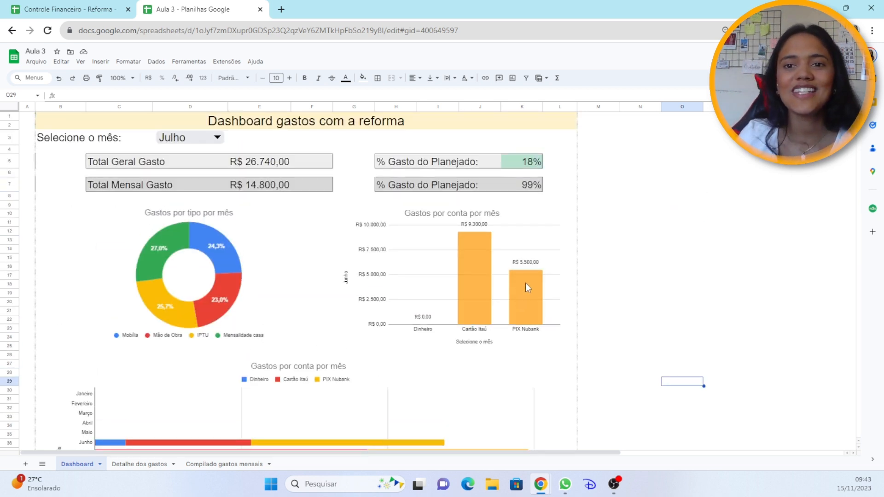